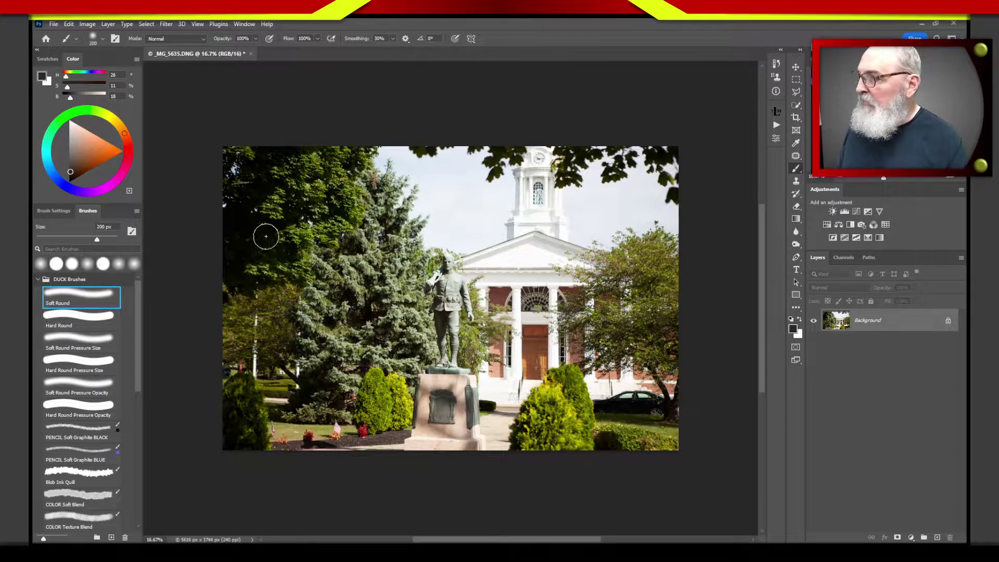
- Add an empty layer above the photo and reduce the Soft Round brush to 80 px
{"action": "key", "text": "v"}
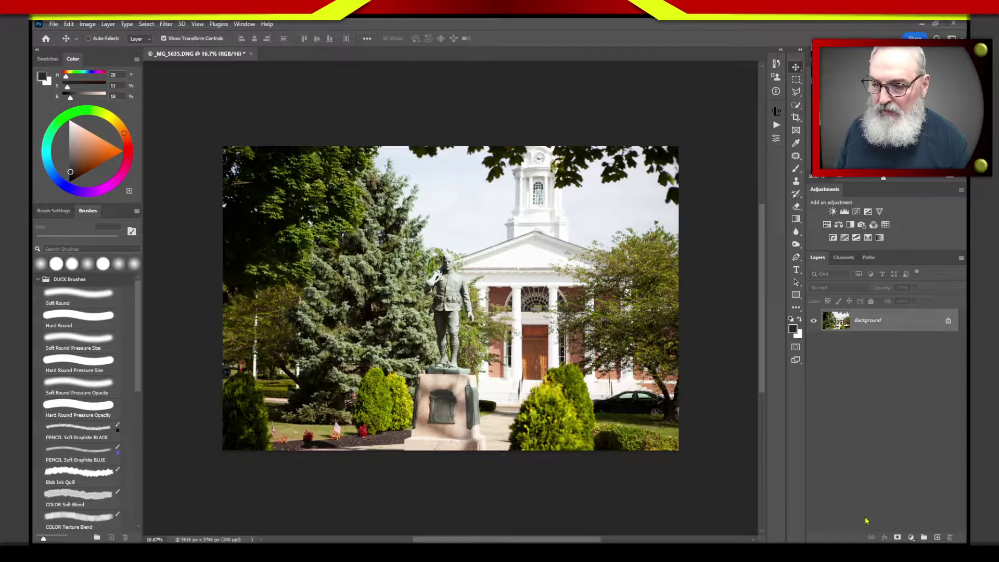
{"action": "left_click", "coordinate": [938, 537]}
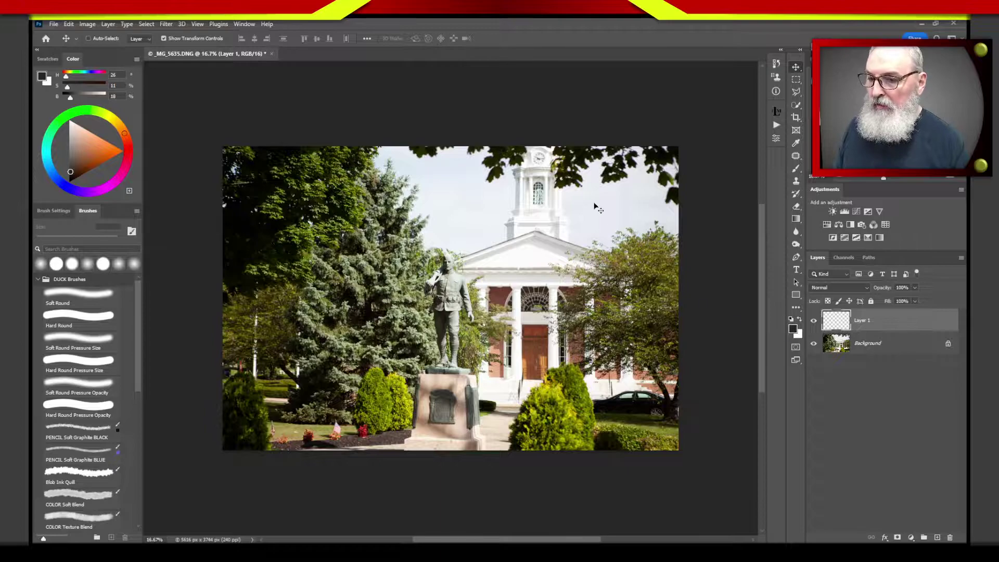
{"action": "key", "text": "b"}
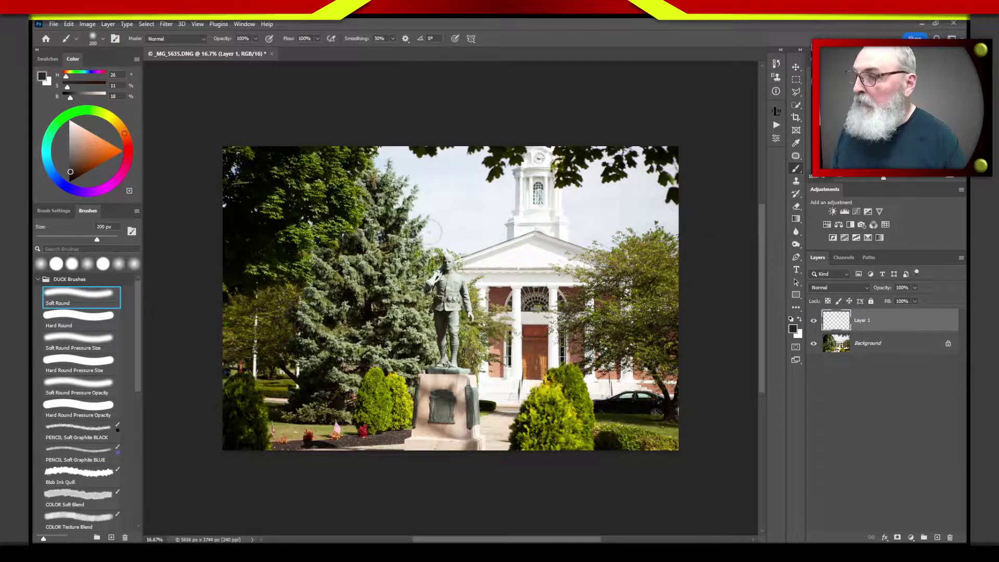
{"action": "key", "text": "bracketleft"}
{"action": "key", "text": "bracketleft"}
{"action": "key", "text": "bracketleft"}
{"action": "key", "text": "bracketleft"}
{"action": "key", "text": "bracketleft"}
{"action": "key", "text": "bracketleft"}
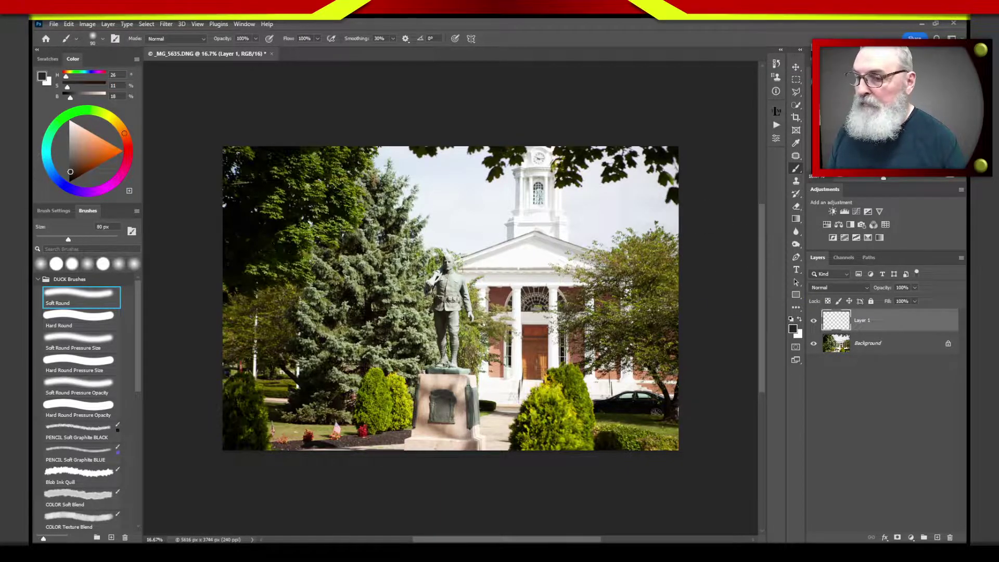
- Paint a white loop over the dark trees and a dark loop over the bright building and steeple
{"action": "key", "text": "x"}
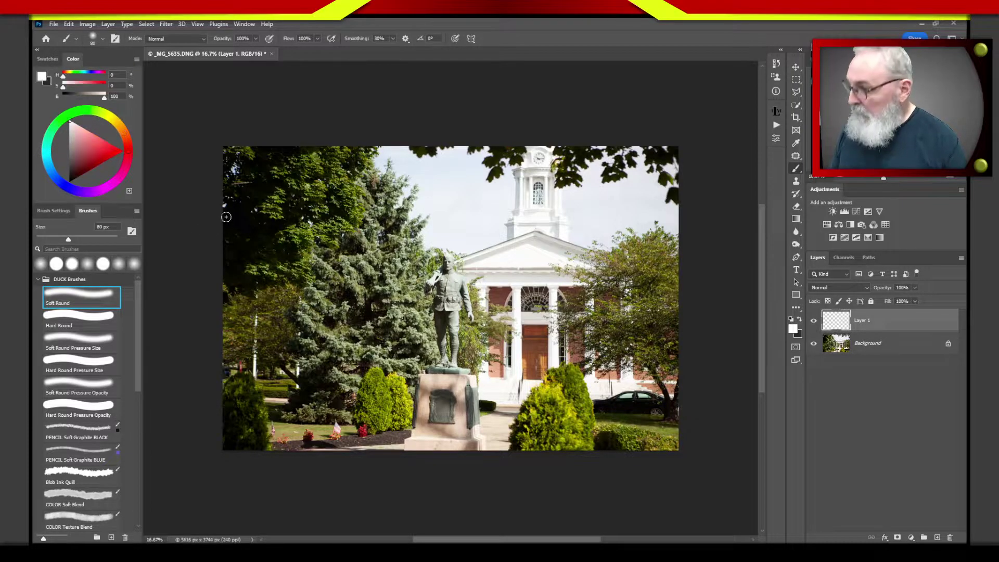
{"action": "mouse_move", "coordinate": [240, 221]}
{"action": "left_mouse_down"}
{"action": "mouse_move", "coordinate": [290, 221]}
{"action": "mouse_move", "coordinate": [263, 284]}
{"action": "mouse_move", "coordinate": [276, 257]}
{"action": "left_mouse_up"}
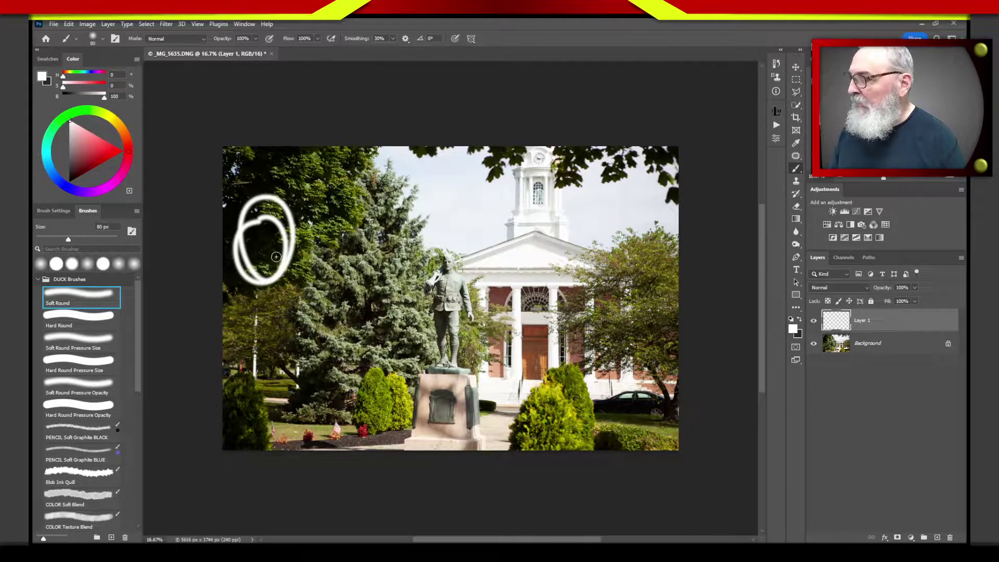
{"action": "key", "text": "x"}
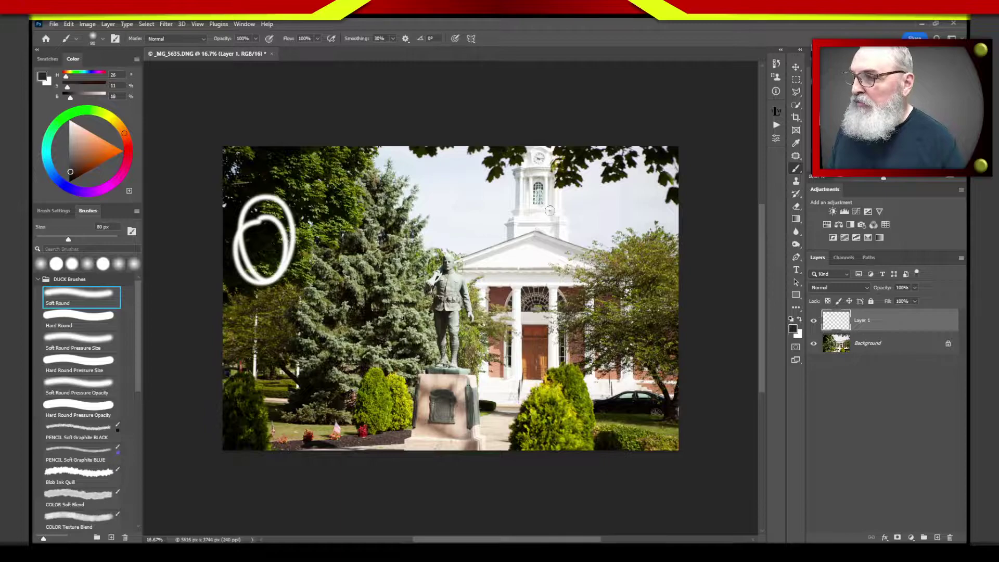
{"action": "mouse_move", "coordinate": [547, 201]}
{"action": "left_mouse_down"}
{"action": "mouse_move", "coordinate": [535, 215]}
{"action": "mouse_move", "coordinate": [588, 235]}
{"action": "left_mouse_up"}
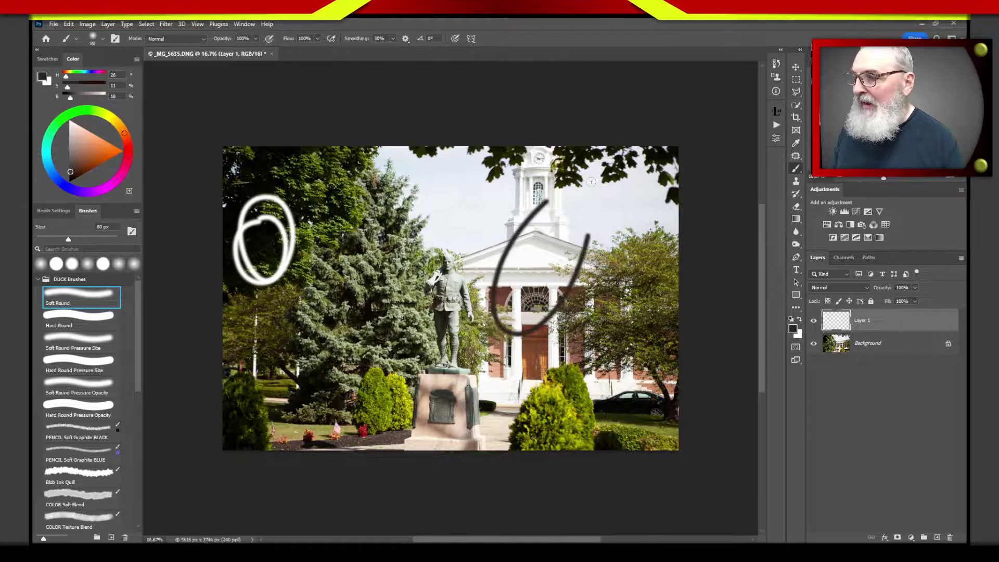
{"action": "mouse_move", "coordinate": [592, 182]}
{"action": "left_mouse_down"}
{"action": "mouse_move", "coordinate": [516, 229]}
{"action": "mouse_move", "coordinate": [494, 301]}
{"action": "mouse_move", "coordinate": [519, 334]}
{"action": "left_mouse_up"}
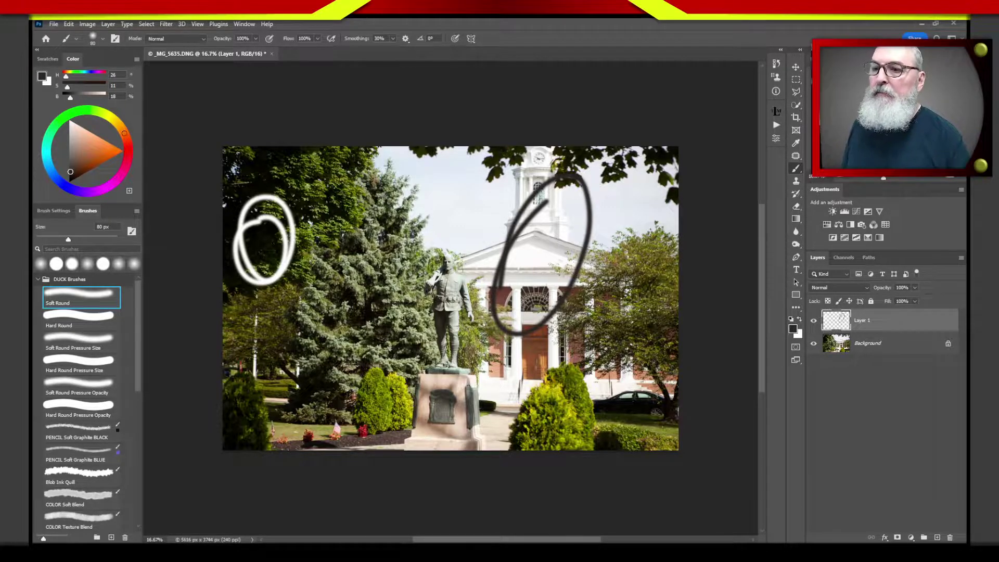
- Delete the layer that holds the painted loops
{"action": "left_click", "coordinate": [827, 59]}
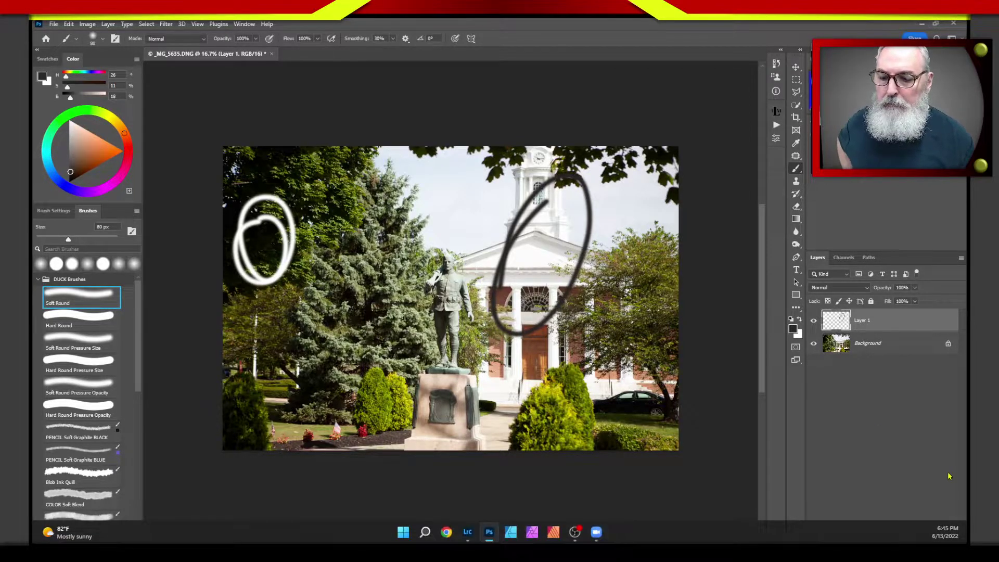
{"action": "left_click", "coordinate": [950, 537]}
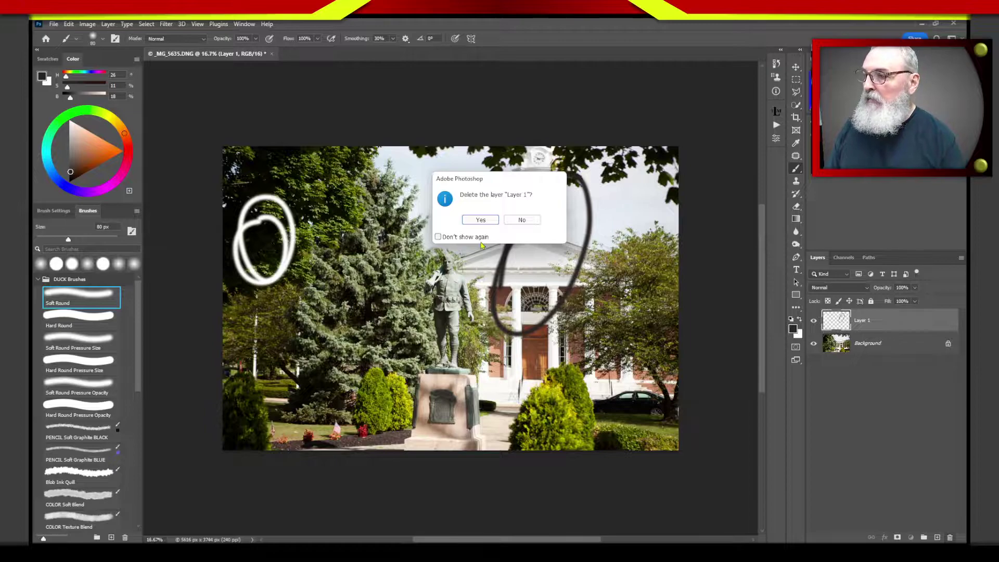
{"action": "left_click", "coordinate": [480, 221]}
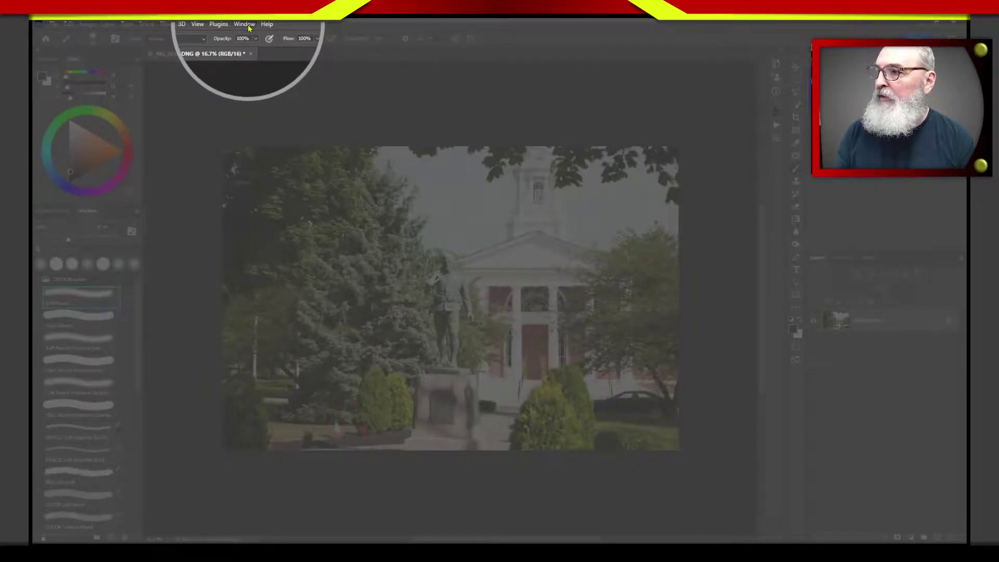
- Show the image's channels and compare the Red, Green and Blue channels one at a time in grayscale
{"action": "left_click", "coordinate": [247, 25]}
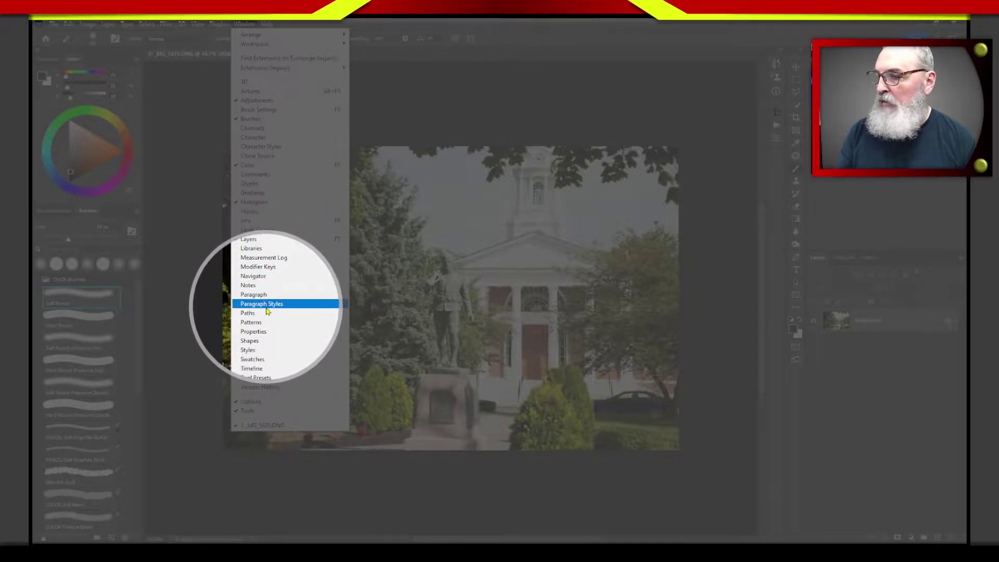
{"action": "left_click", "coordinate": [254, 129]}
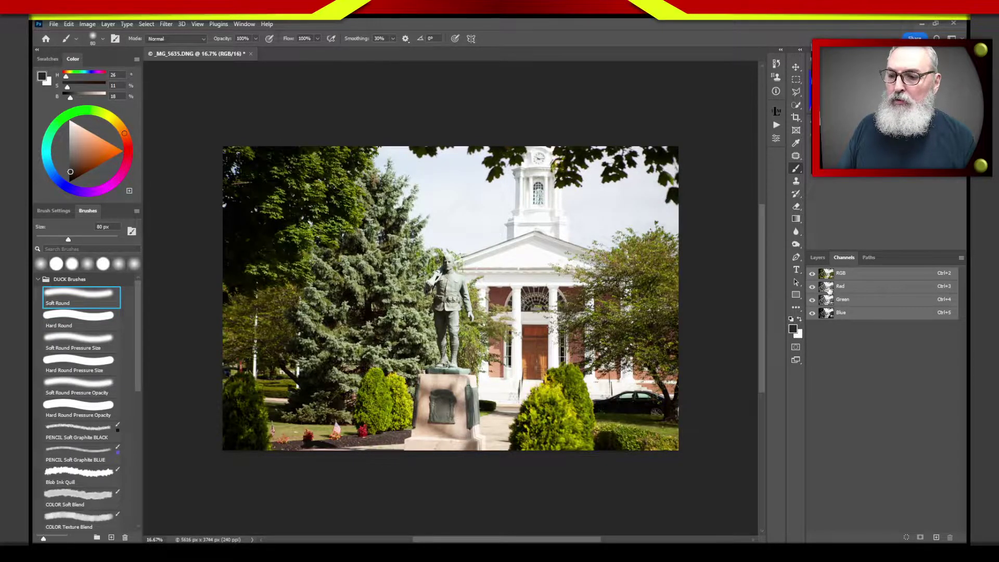
{"action": "left_click", "coordinate": [829, 287]}
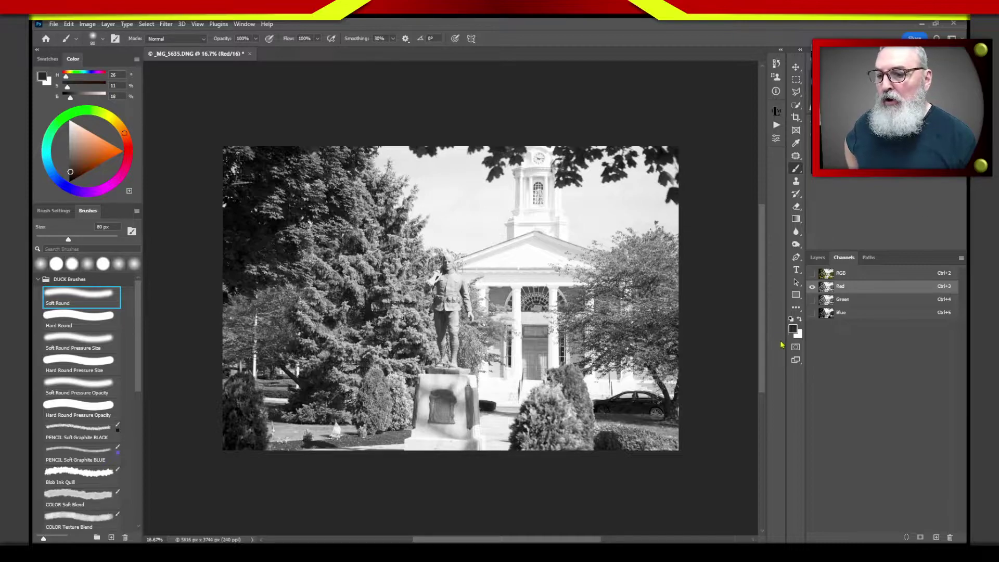
{"action": "left_click", "coordinate": [832, 302]}
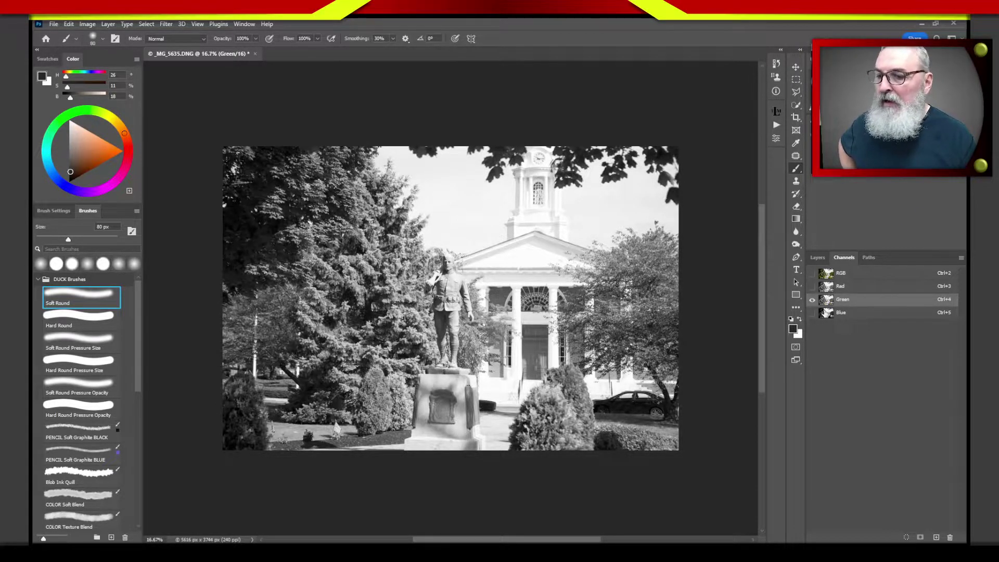
{"action": "left_click", "coordinate": [828, 315]}
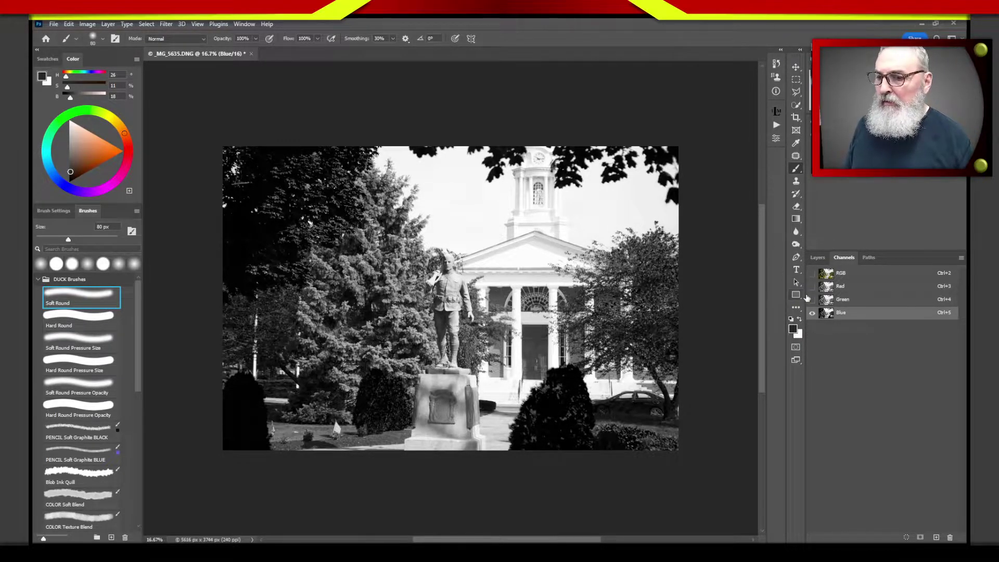
{"action": "left_click", "coordinate": [827, 287]}
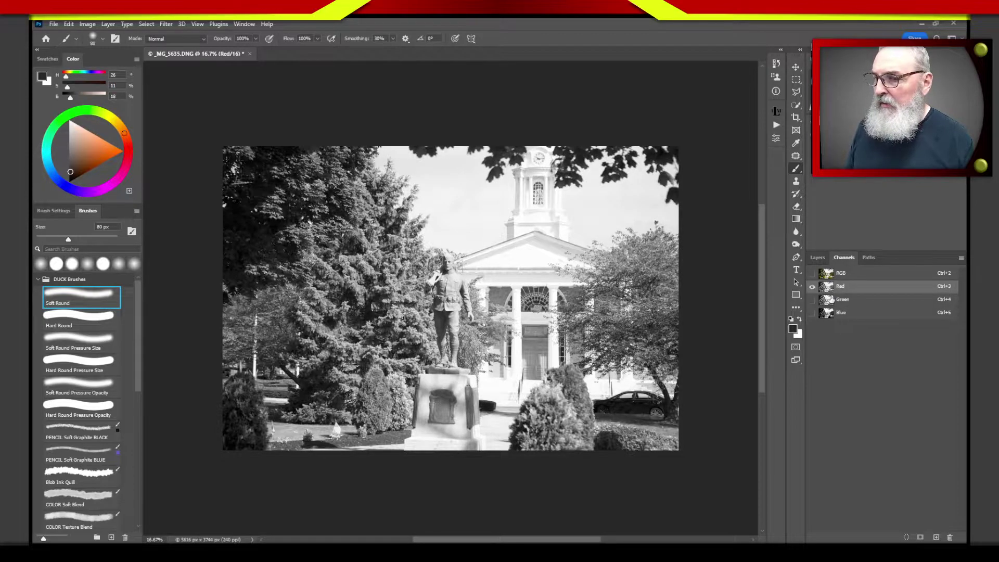
{"action": "left_click", "coordinate": [828, 306]}
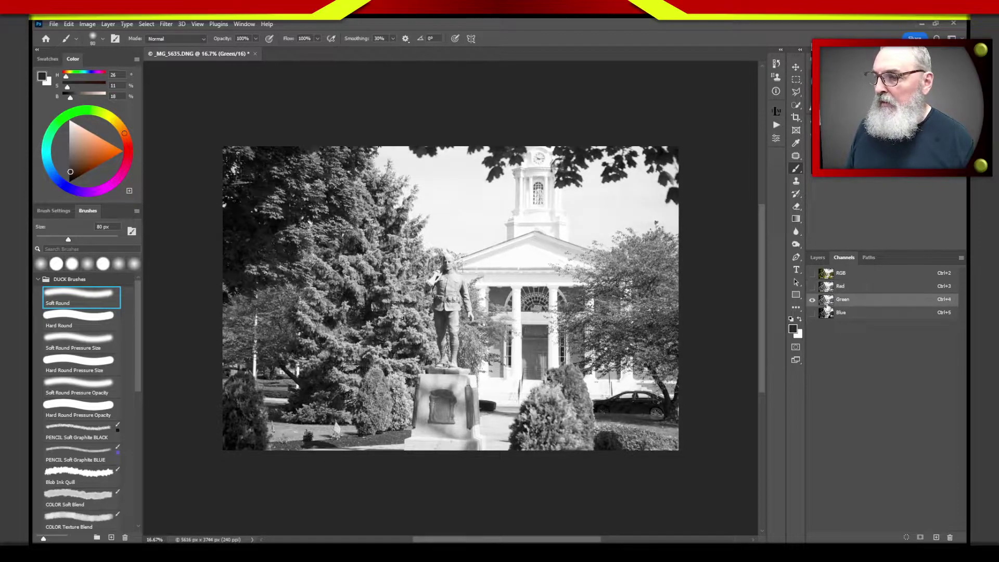
{"action": "left_click", "coordinate": [827, 319]}
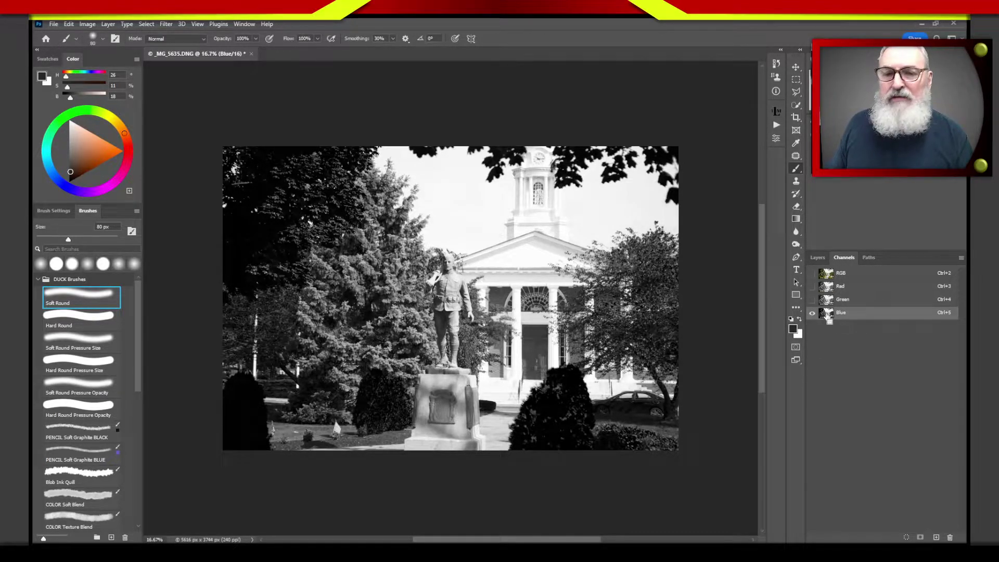
- Load the Blue channel's brightness values as a selection
{"action": "left_click", "coordinate": [827, 319]}
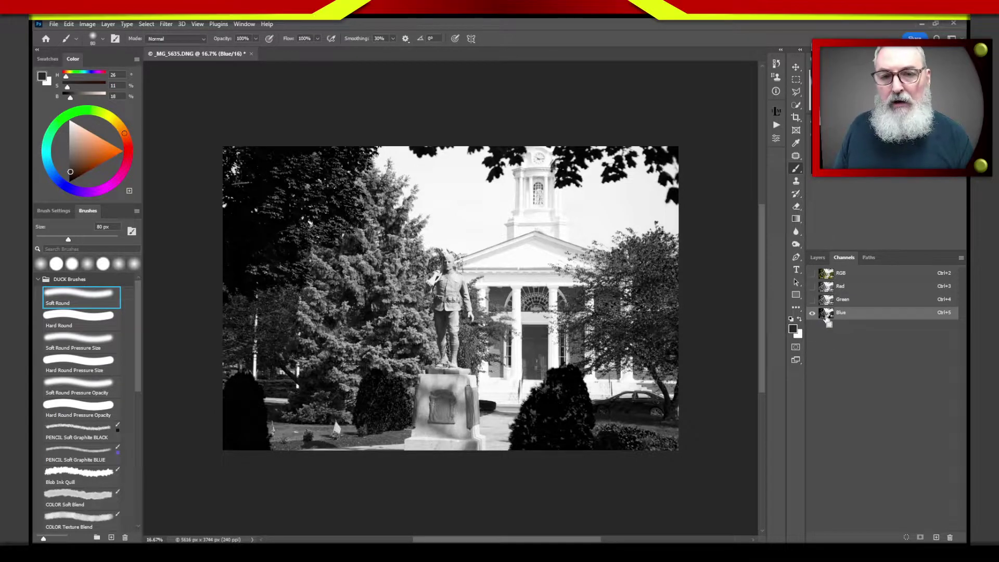
{"action": "left_click", "coordinate": [829, 316], "text": "ctrl"}
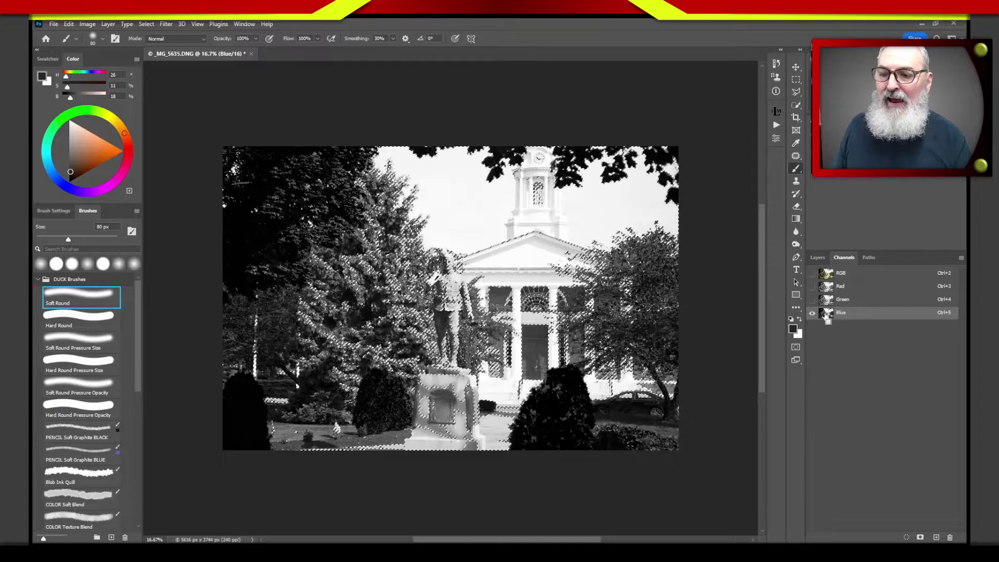
{"action": "left_click", "coordinate": [828, 319]}
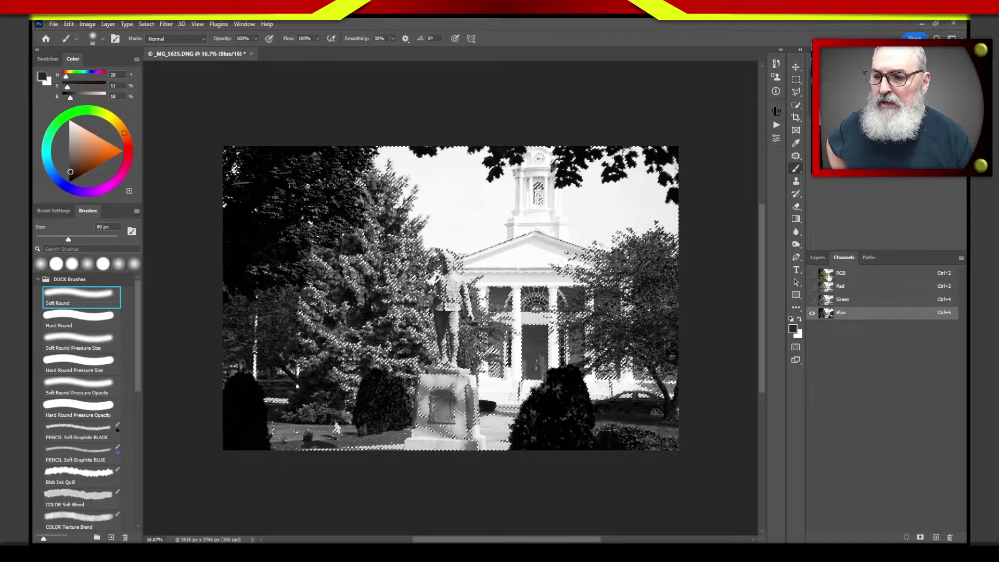
- Restore the RGB composite and add a Curves adjustment layer masked by the Blue channel selection
{"action": "left_click", "coordinate": [829, 276]}
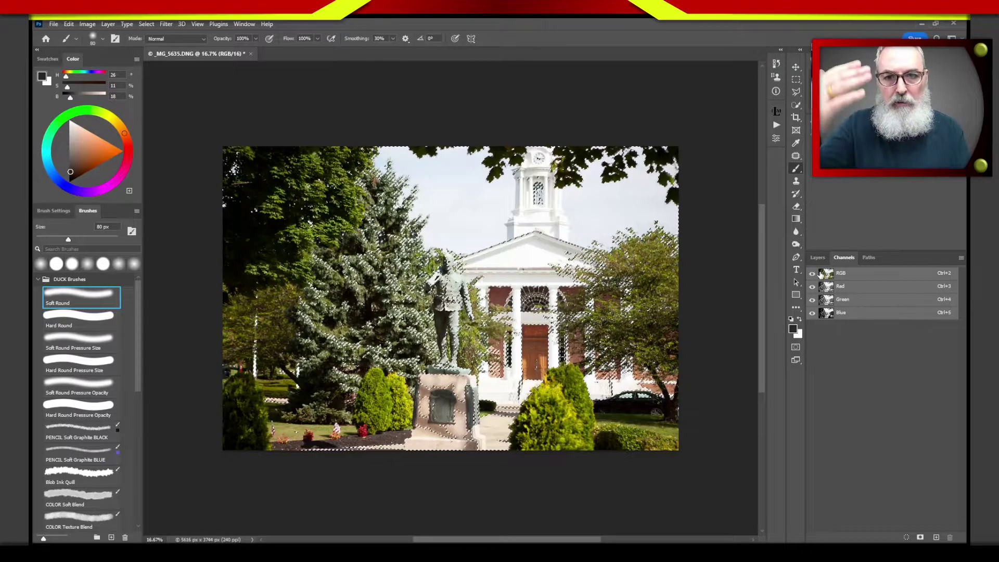
{"action": "left_click", "coordinate": [818, 260]}
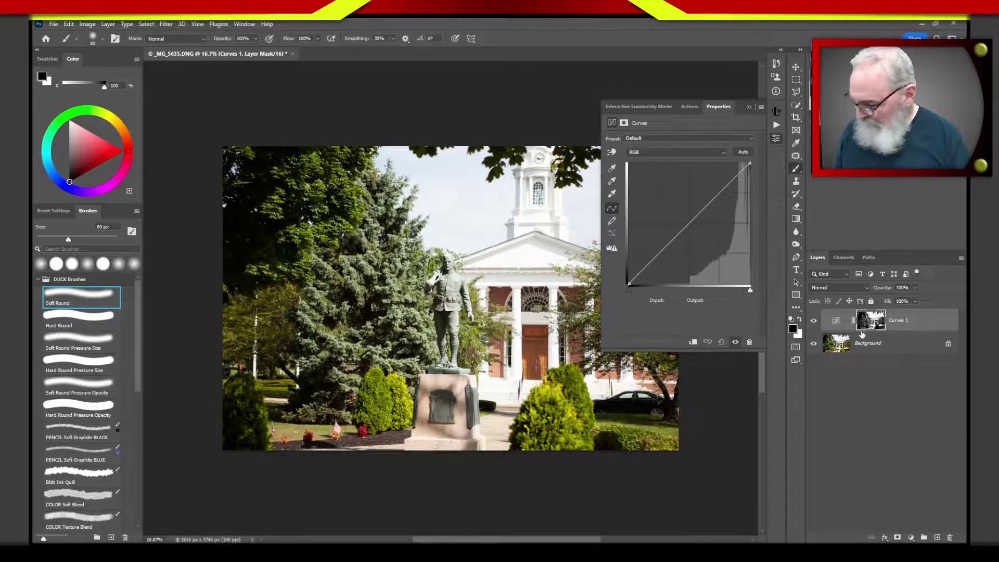
{"action": "left_click", "coordinate": [749, 107]}
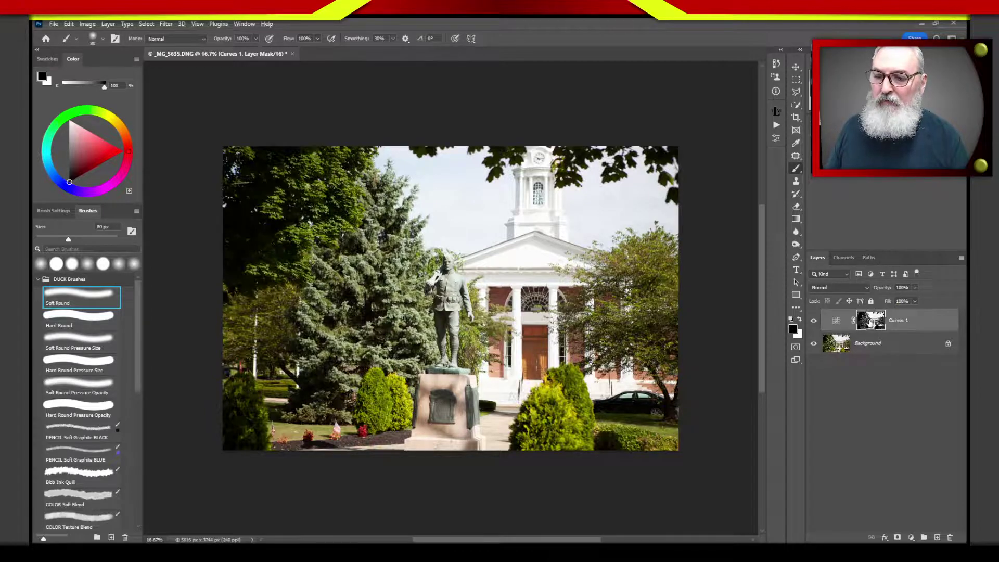
- Check the Curves layer's mask, then darken the bright areas by lowering the RGB curve to about input 173, output 114
{"action": "left_click", "coordinate": [872, 324], "text": "alt"}
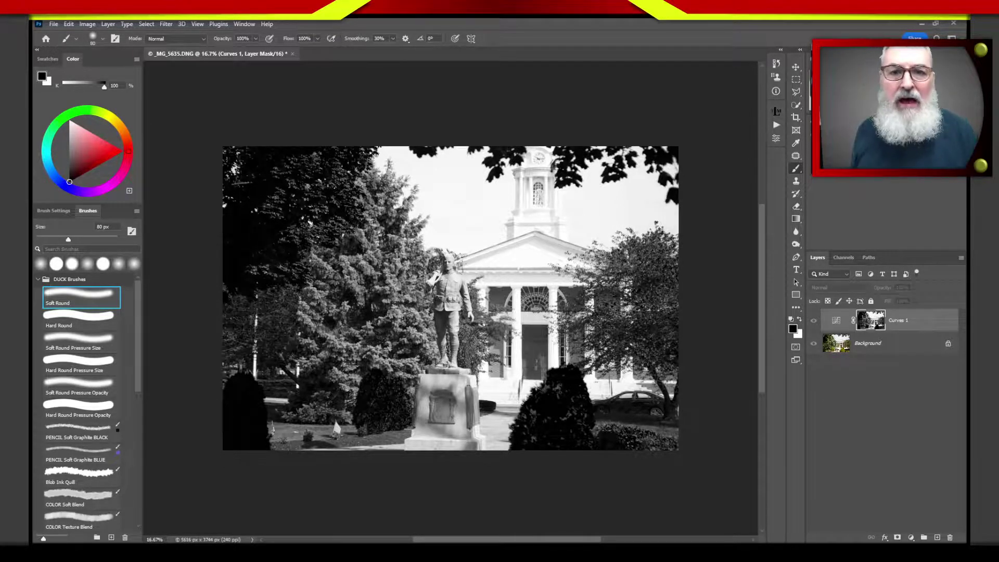
{"action": "left_click", "coordinate": [836, 323]}
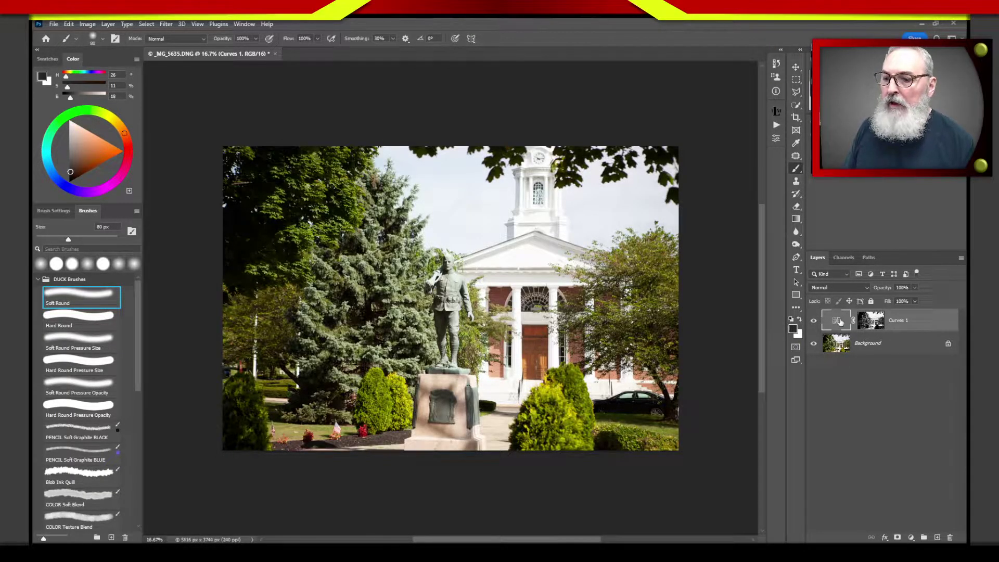
{"action": "double_click", "coordinate": [837, 322]}
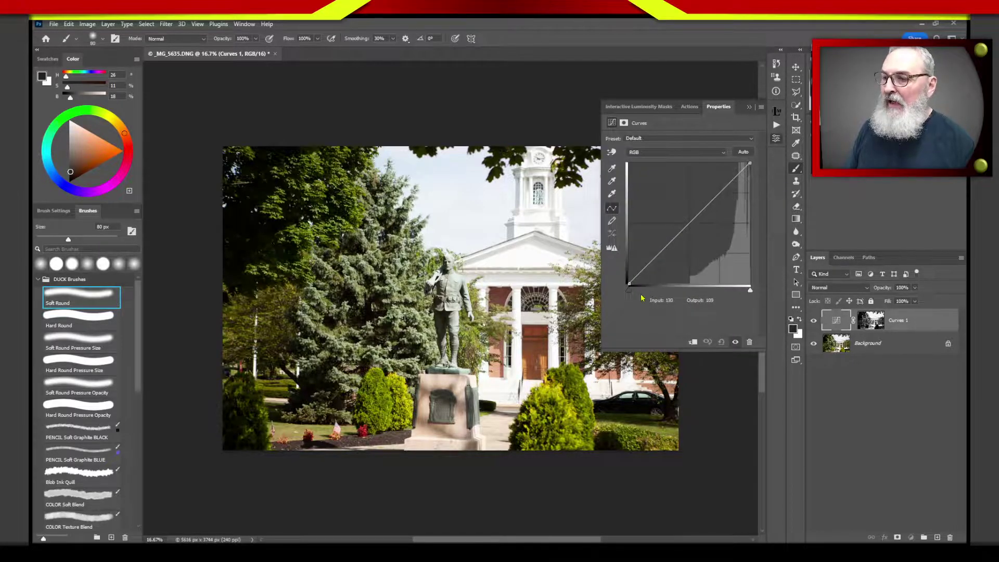
{"action": "left_click_drag", "start_coordinate": [580, 342], "coordinate": [536, 314]}
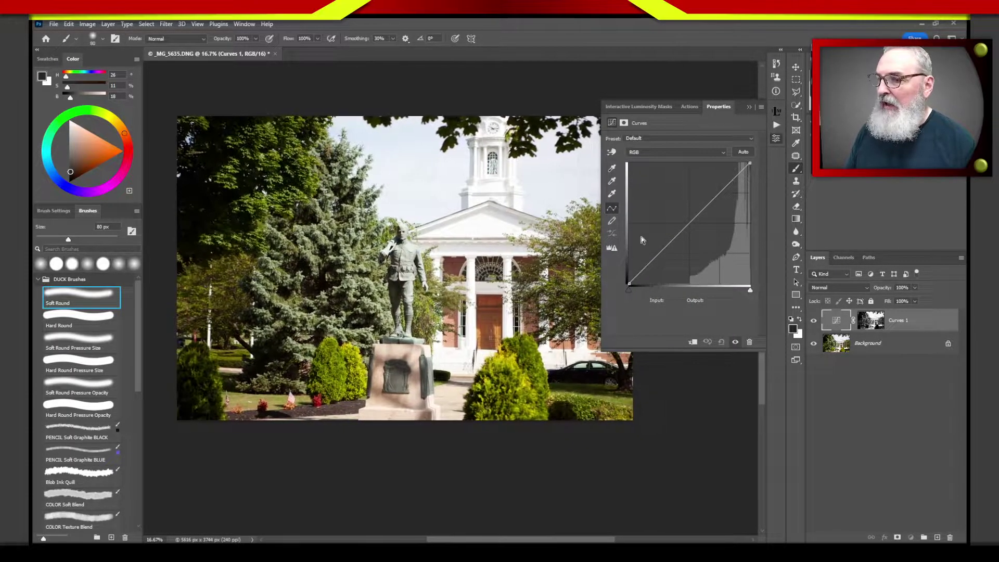
{"action": "left_click_drag", "start_coordinate": [695, 215], "coordinate": [716, 252]}
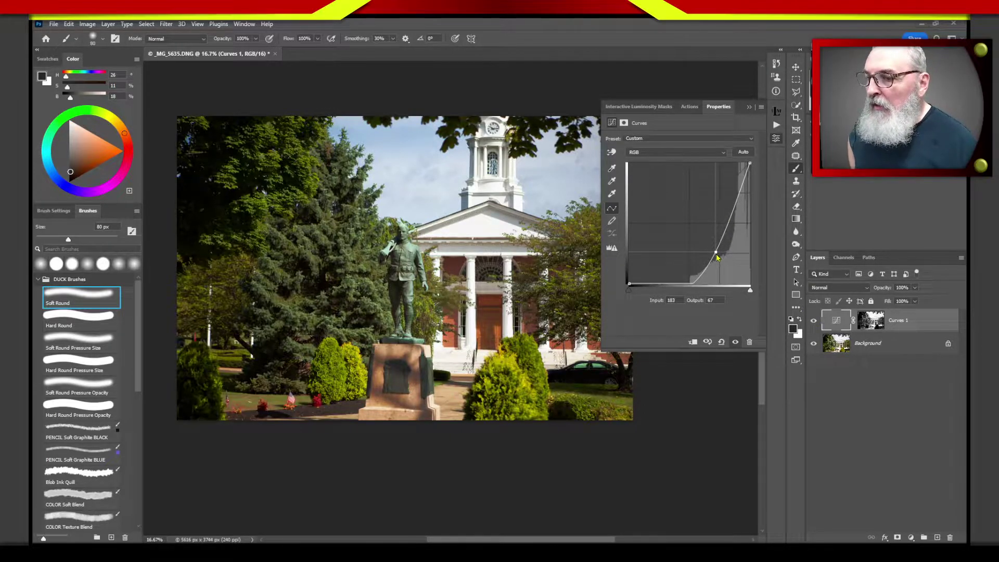
{"action": "left_click_drag", "start_coordinate": [717, 252], "coordinate": [711, 230]}
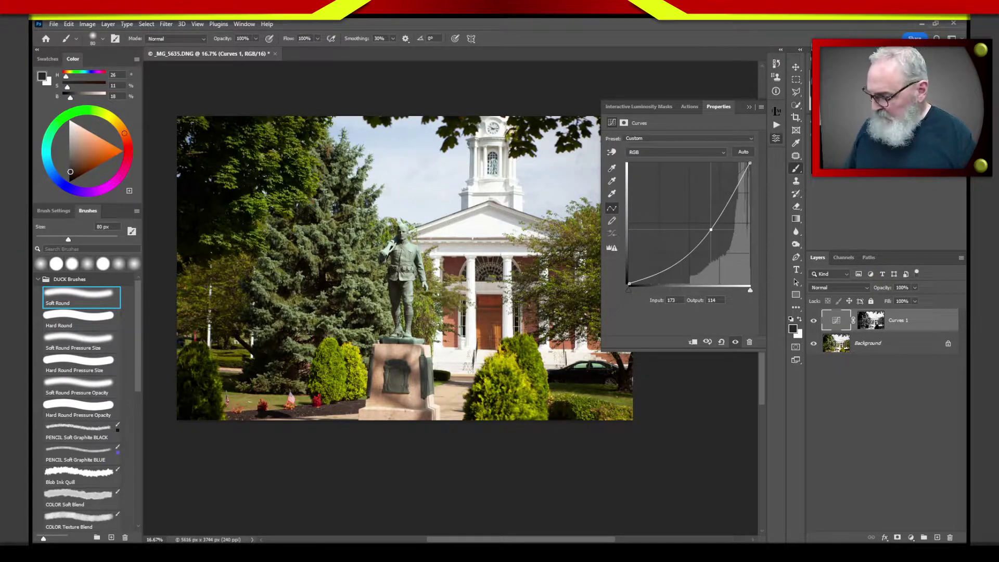
- Display the Curves 1 layer's mask on its own and open a Levels adjustment for that mask
{"action": "left_click", "coordinate": [872, 324], "text": "alt"}
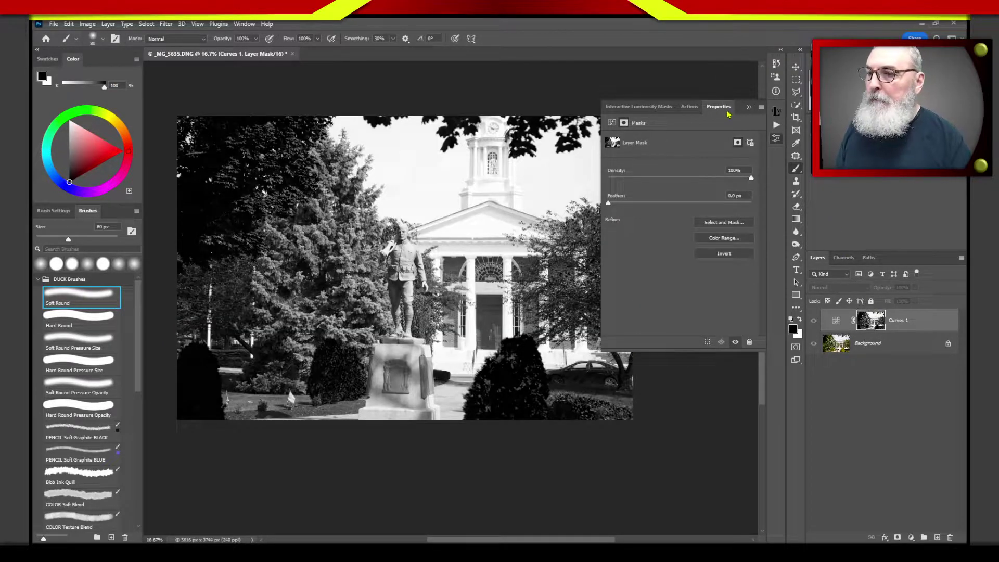
{"action": "left_click", "coordinate": [749, 107]}
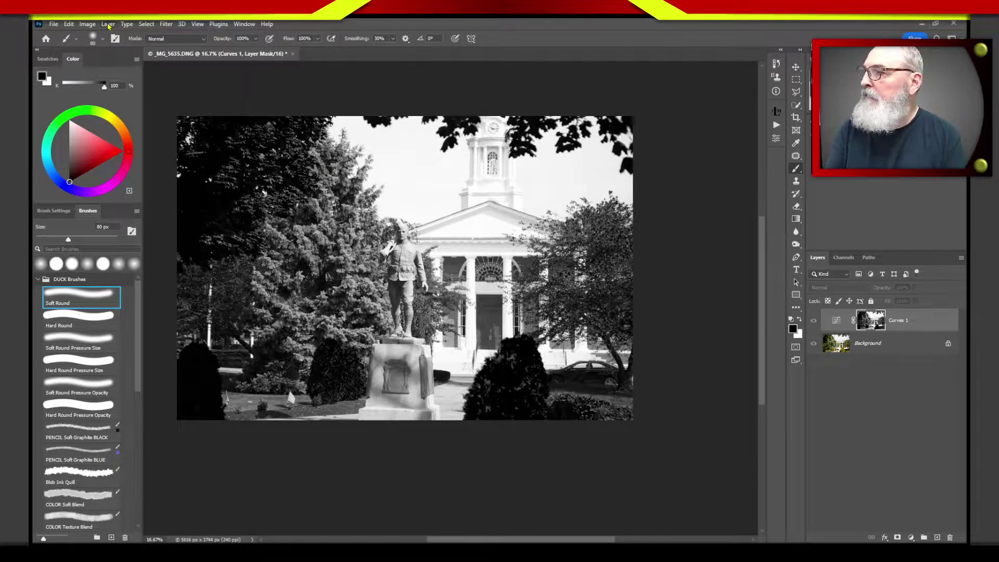
{"action": "left_click", "coordinate": [108, 24]}
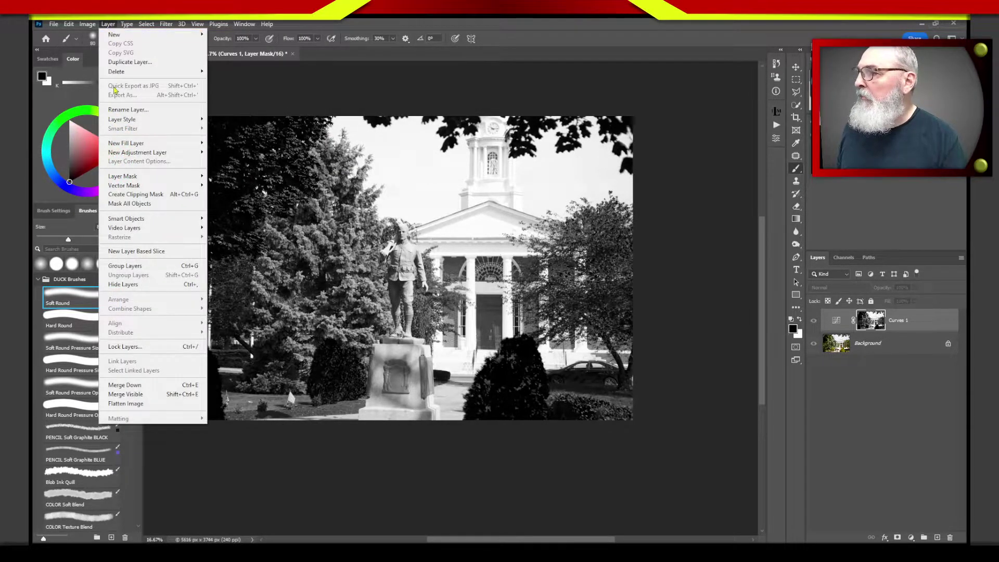
{"action": "mouse_move", "coordinate": [144, 153]}
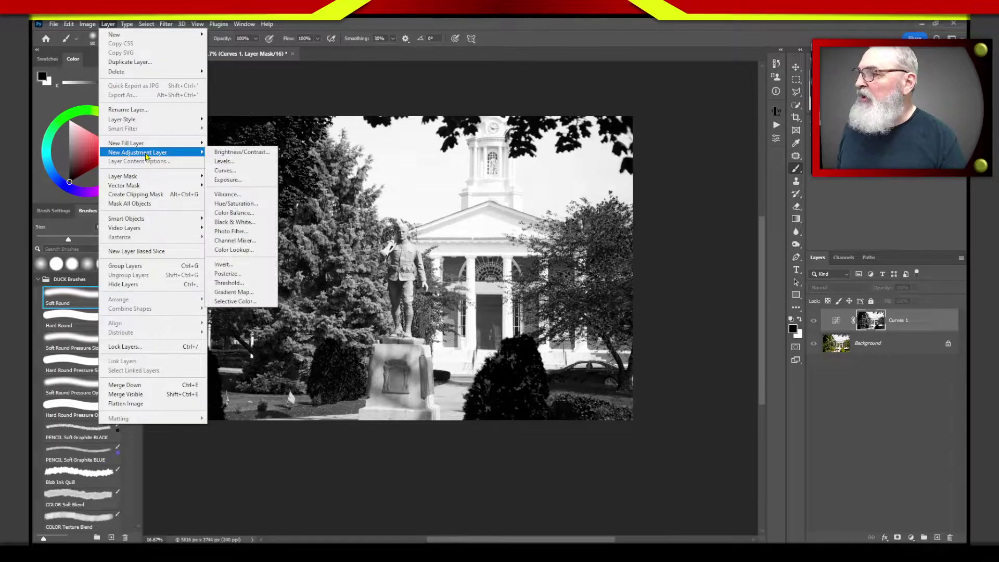
{"action": "left_click", "coordinate": [109, 25]}
{"action": "left_click", "coordinate": [108, 25]}
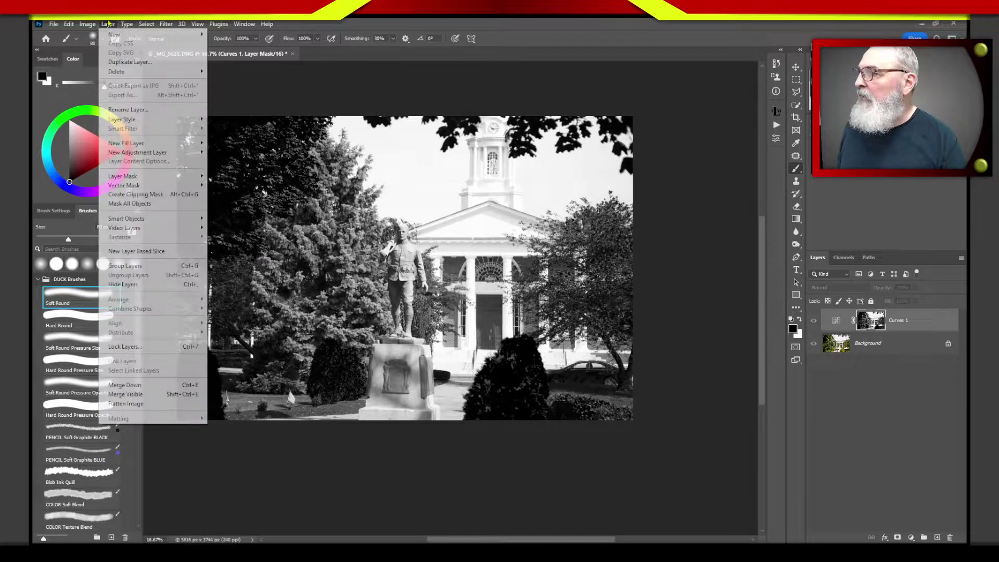
{"action": "mouse_move", "coordinate": [89, 26]}
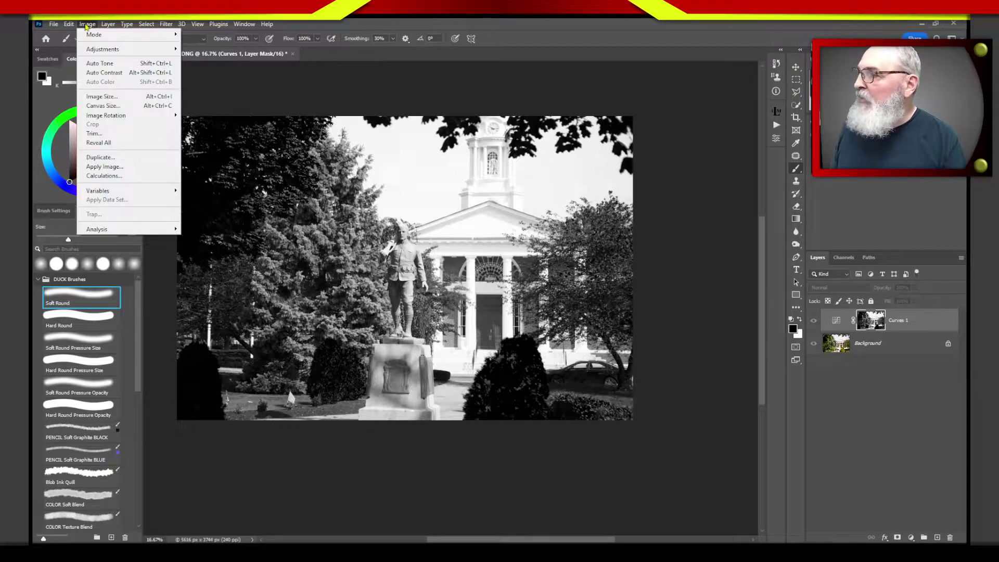
{"action": "mouse_move", "coordinate": [97, 52]}
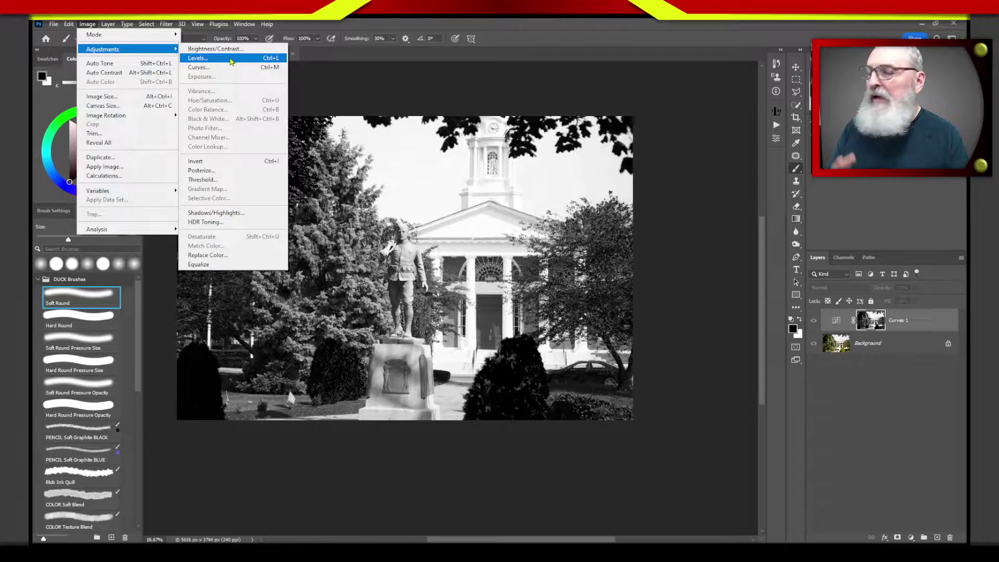
{"action": "left_click", "coordinate": [236, 61]}
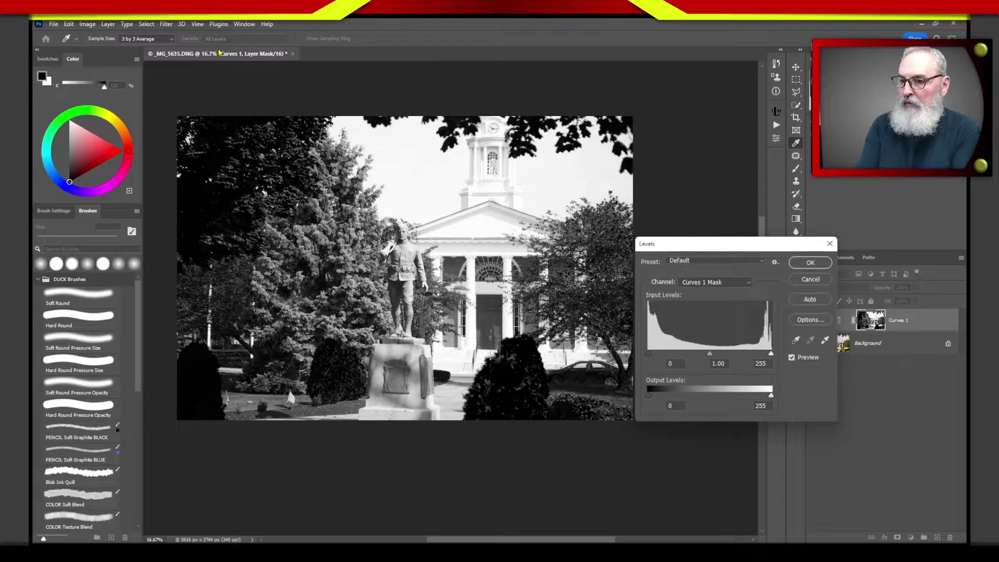
{"action": "left_click_drag", "start_coordinate": [736, 247], "coordinate": [641, 78]}
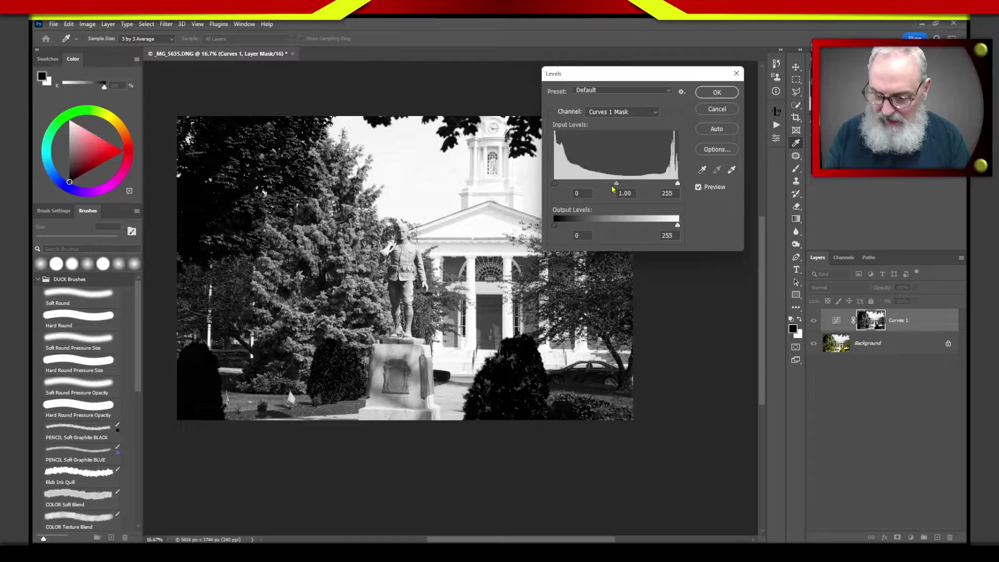
- Increase the contrast of the Curves 1 mask by setting its Levels midtone input to 0.46, and apply the adjustment
{"action": "key", "text": "alt"}
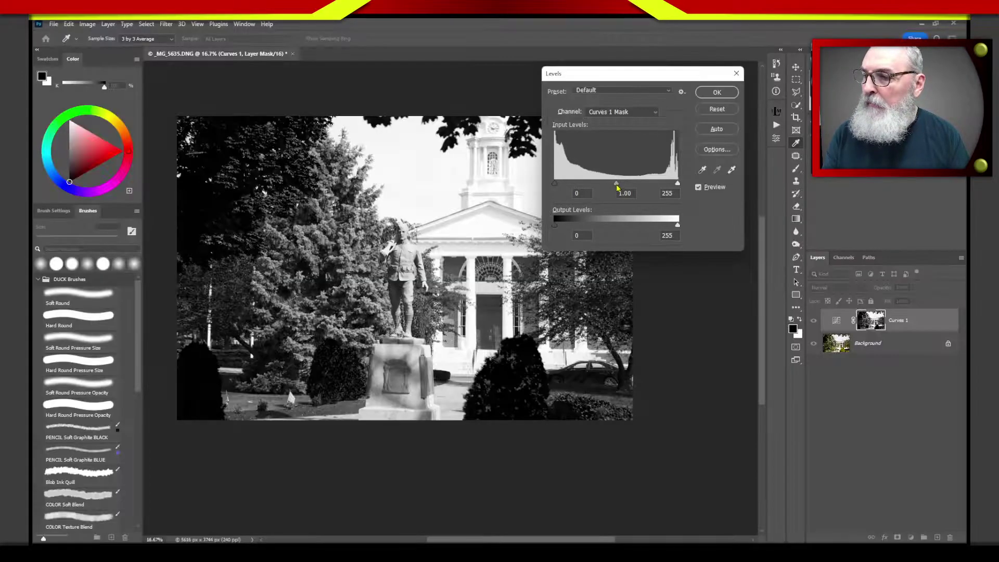
{"action": "left_click_drag", "start_coordinate": [617, 184], "coordinate": [639, 187]}
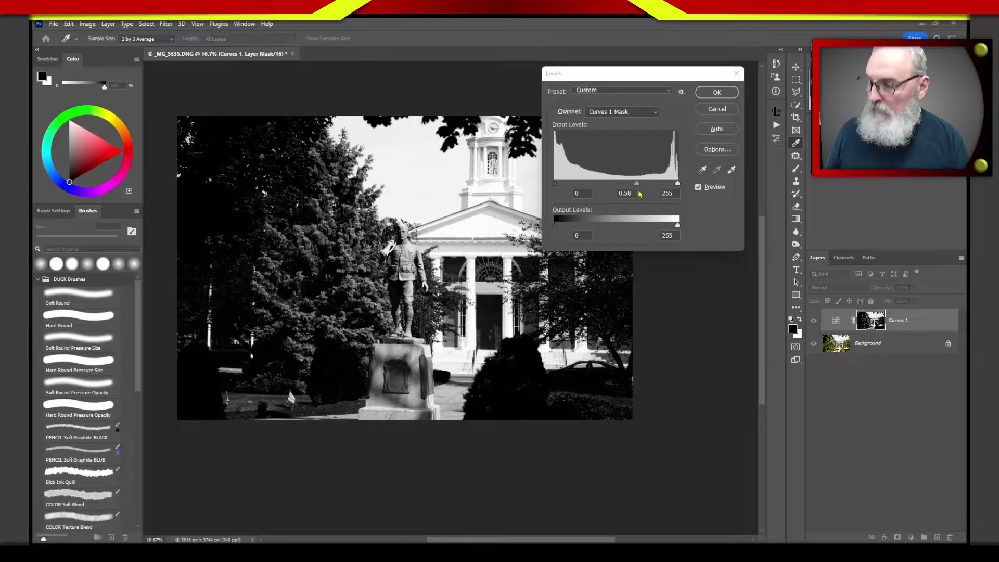
{"action": "right_click", "coordinate": [649, 188]}
{"action": "left_click", "coordinate": [639, 186]}
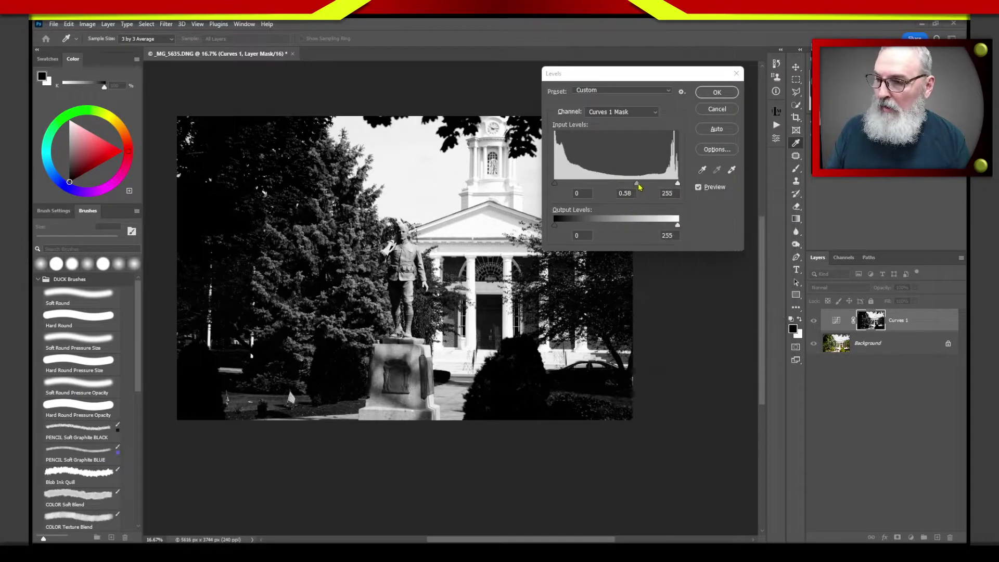
{"action": "mouse_move", "coordinate": [637, 184]}
{"action": "left_mouse_down"}
{"action": "mouse_move", "coordinate": [609, 186]}
{"action": "mouse_move", "coordinate": [641, 193]}
{"action": "left_mouse_up"}
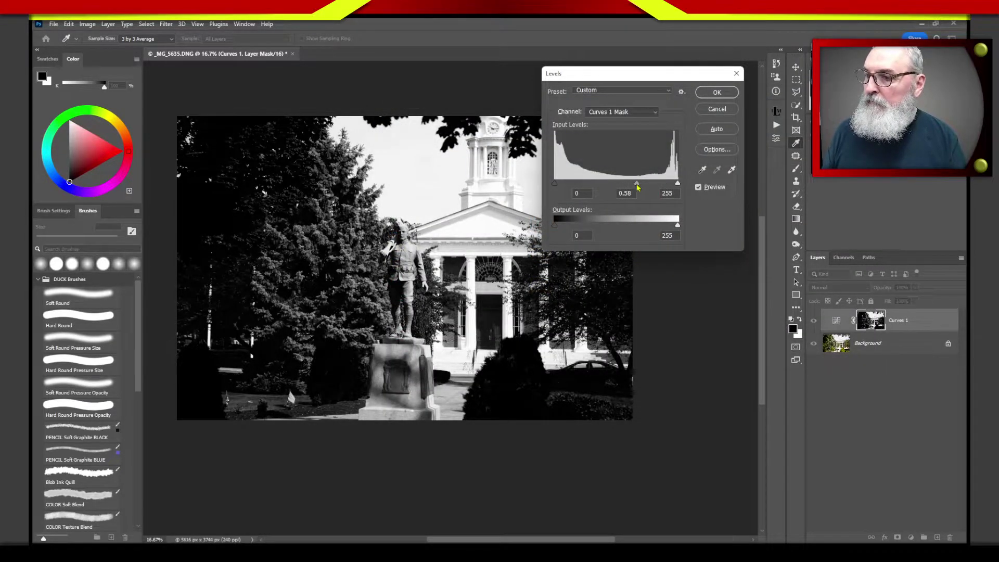
{"action": "mouse_move", "coordinate": [638, 188]}
{"action": "left_mouse_down"}
{"action": "mouse_move", "coordinate": [592, 184]}
{"action": "mouse_move", "coordinate": [626, 186]}
{"action": "left_mouse_up"}
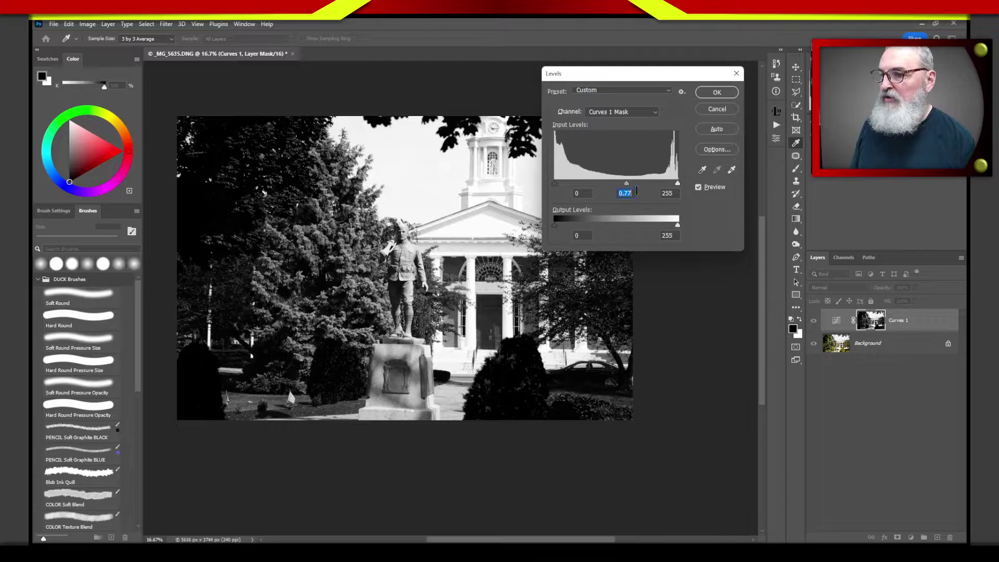
{"action": "left_click_drag", "start_coordinate": [626, 184], "coordinate": [644, 184]}
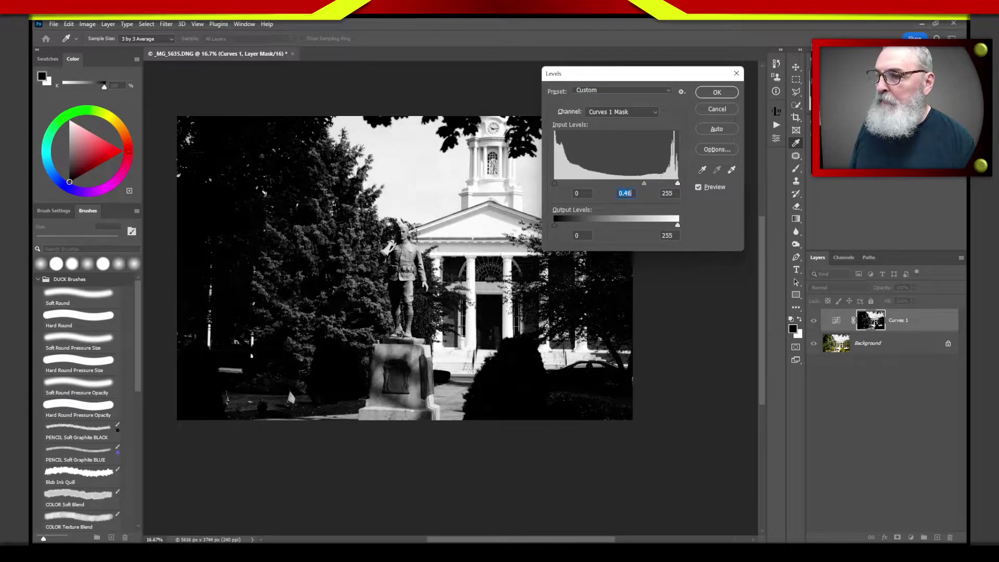
{"action": "left_click", "coordinate": [721, 91]}
{"action": "key", "text": "b"}
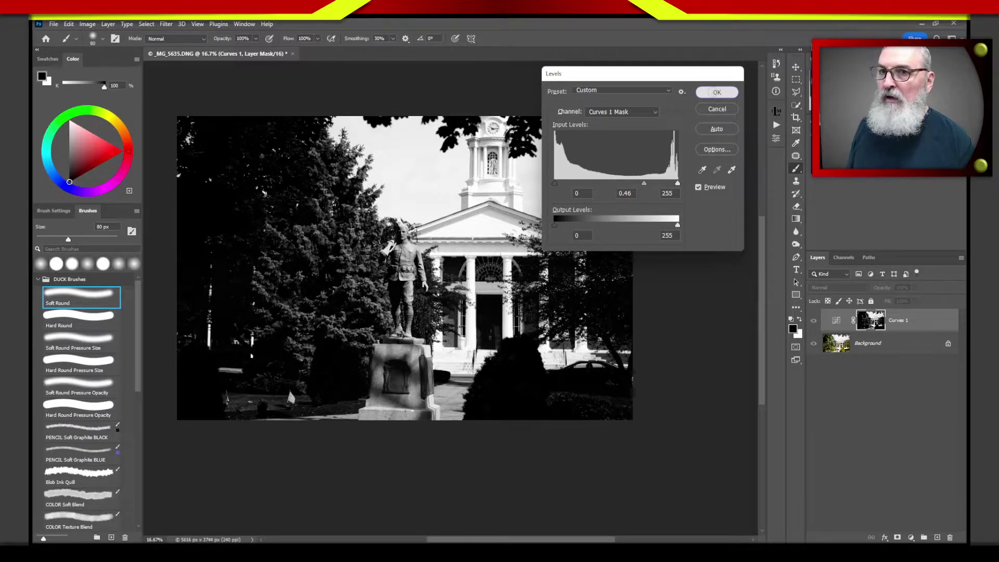
{"action": "right_click", "coordinate": [717, 93]}
{"action": "key", "text": "Escape"}
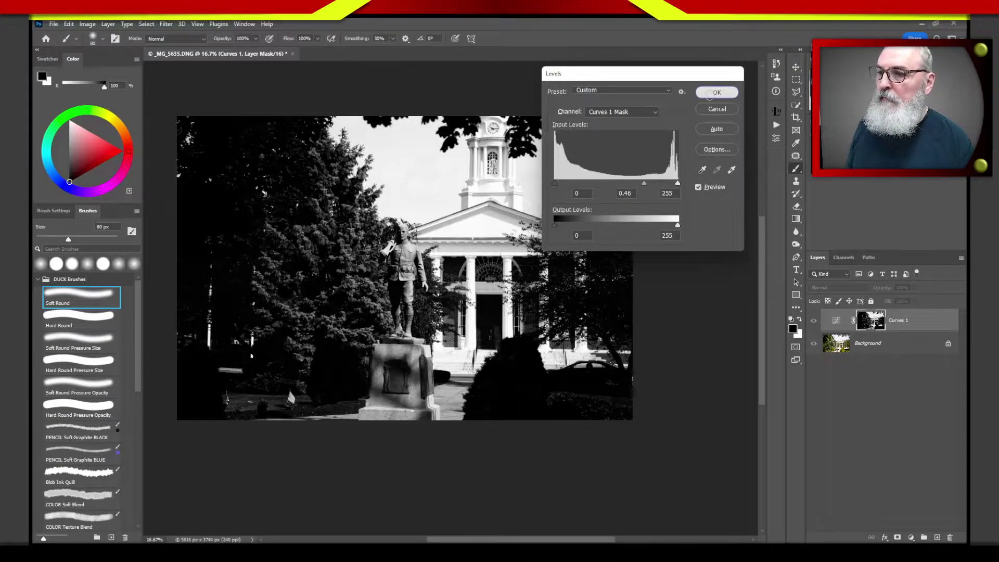
{"action": "left_click", "coordinate": [706, 92]}
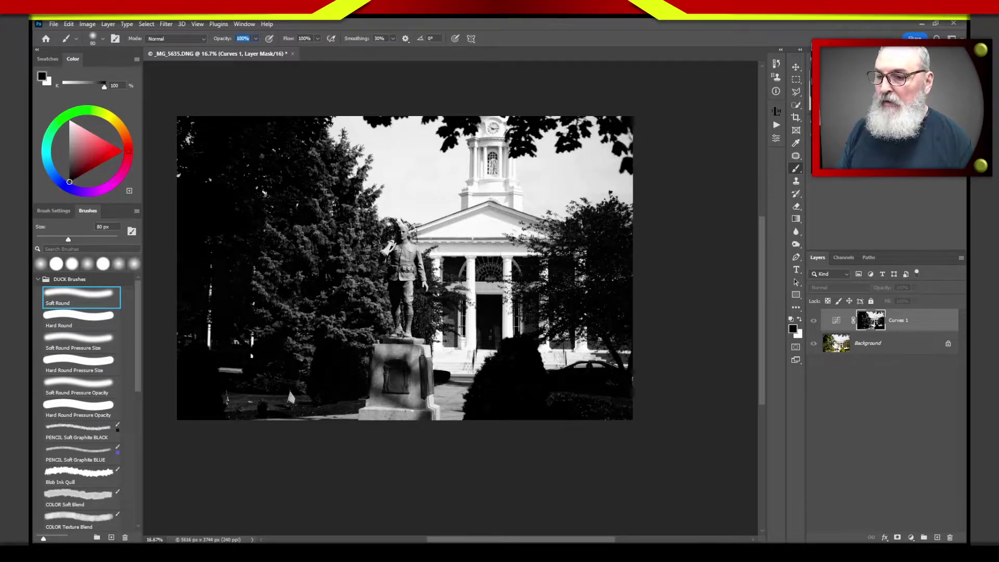
- Return to the photo and ease the Curves 1 darkening by moving its curve point toward the midtones
{"action": "left_click", "coordinate": [837, 321]}
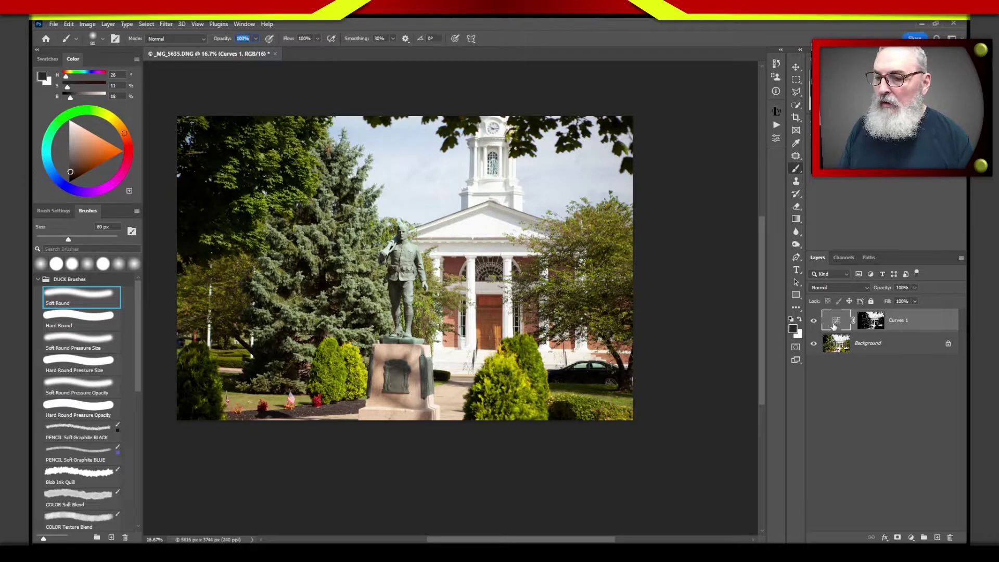
{"action": "double_click", "coordinate": [837, 322]}
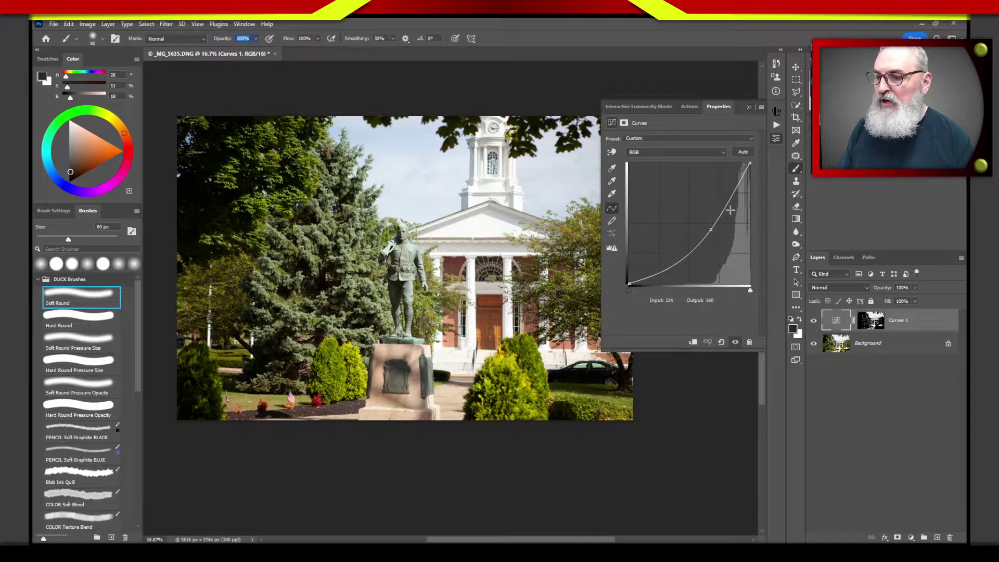
{"action": "mouse_move", "coordinate": [714, 232]}
{"action": "left_mouse_down"}
{"action": "mouse_move", "coordinate": [687, 217]}
{"action": "mouse_move", "coordinate": [732, 264]}
{"action": "mouse_move", "coordinate": [670, 190]}
{"action": "mouse_move", "coordinate": [731, 266]}
{"action": "mouse_move", "coordinate": [698, 234]}
{"action": "left_mouse_up"}
- Duplicate the Curves 1 layer with its mask and reset the copy's RGB curve to a straight line
{"action": "left_click", "coordinate": [838, 325]}
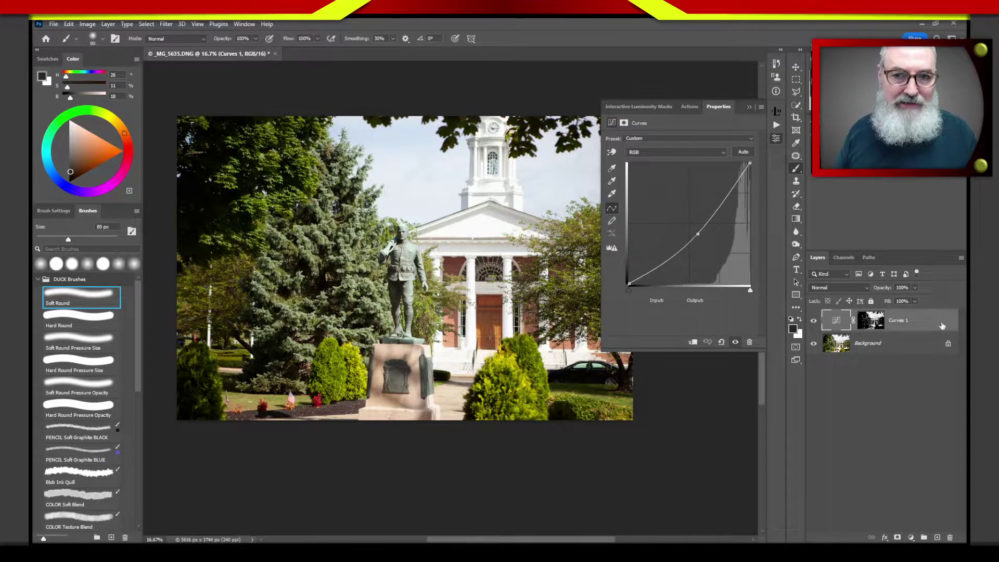
{"action": "left_click_drag", "start_coordinate": [837, 320], "coordinate": [842, 350]}
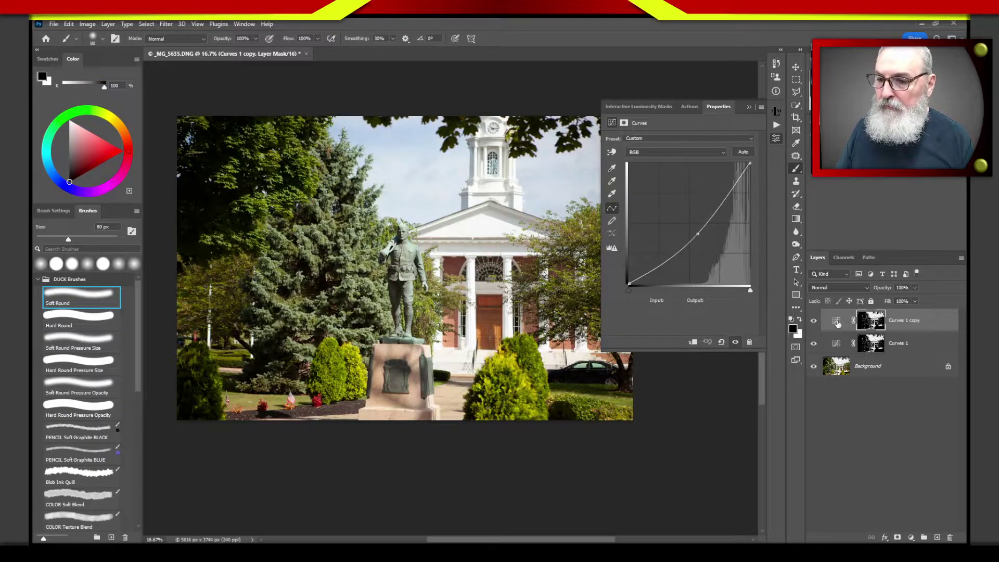
{"action": "left_click_drag", "start_coordinate": [699, 235], "coordinate": [770, 287]}
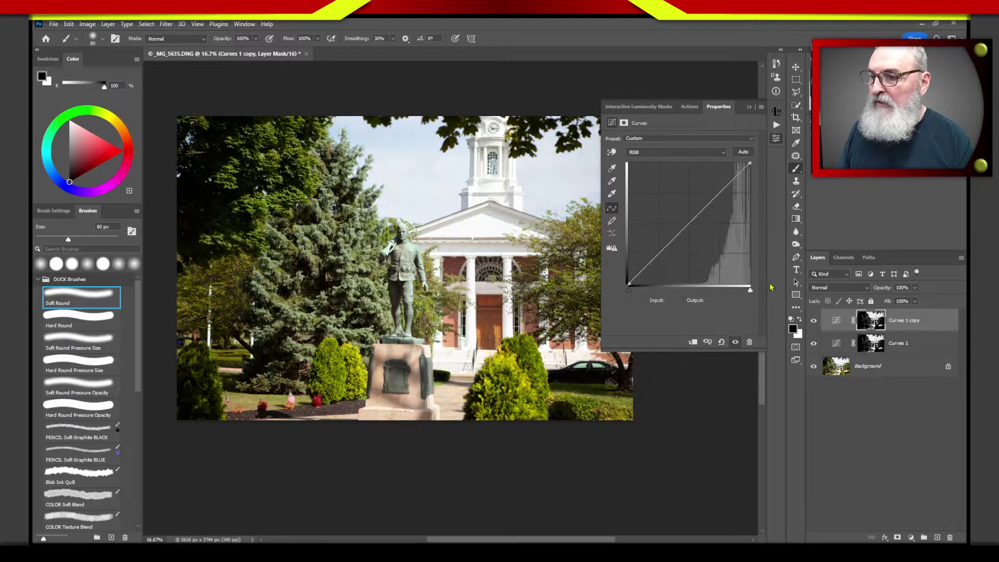
- Display the Curves 1 copy layer's mask on its own and invert it to target the dark areas
{"action": "left_click", "coordinate": [871, 322]}
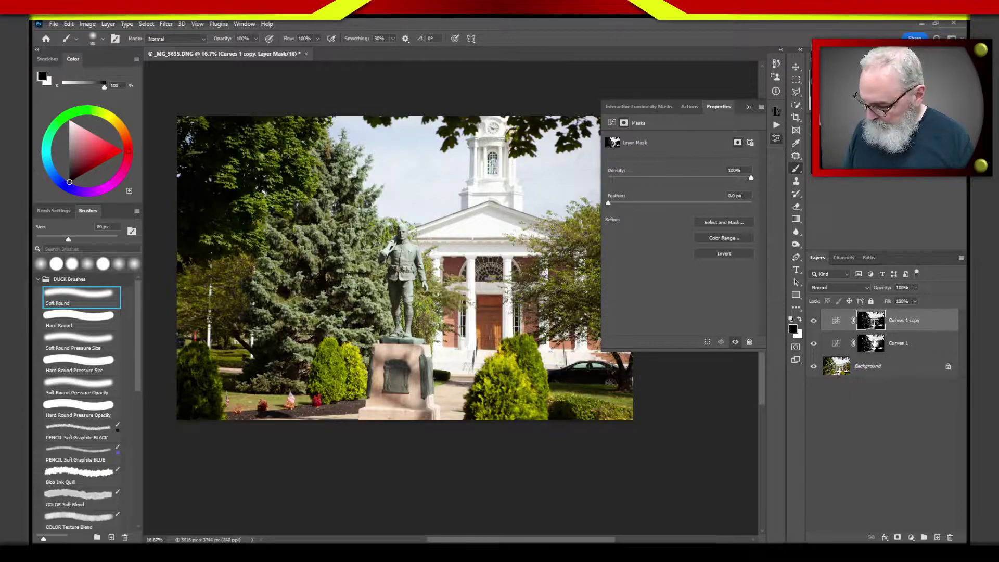
{"action": "left_click", "coordinate": [875, 325], "text": "alt"}
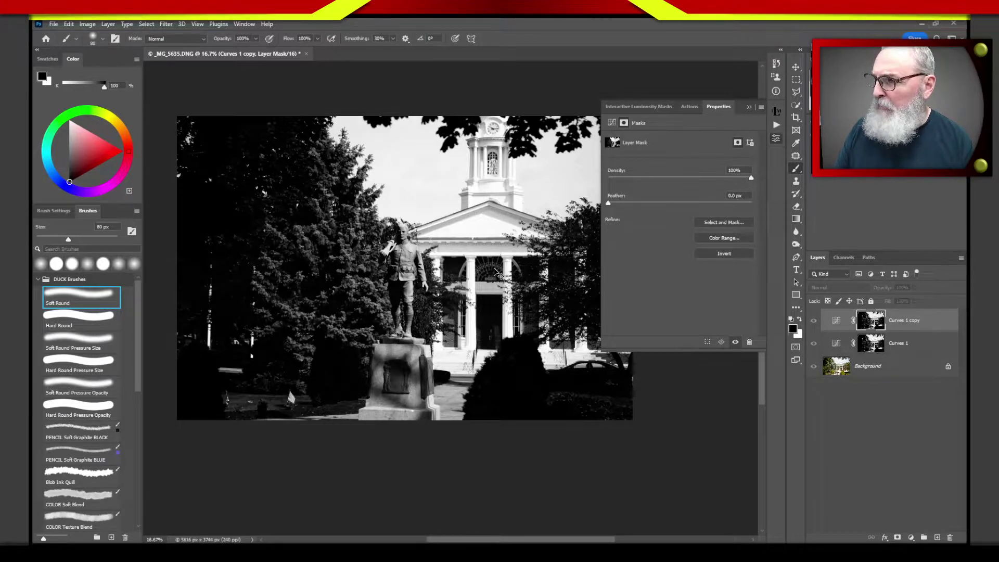
{"action": "key", "text": "ctrl+i"}
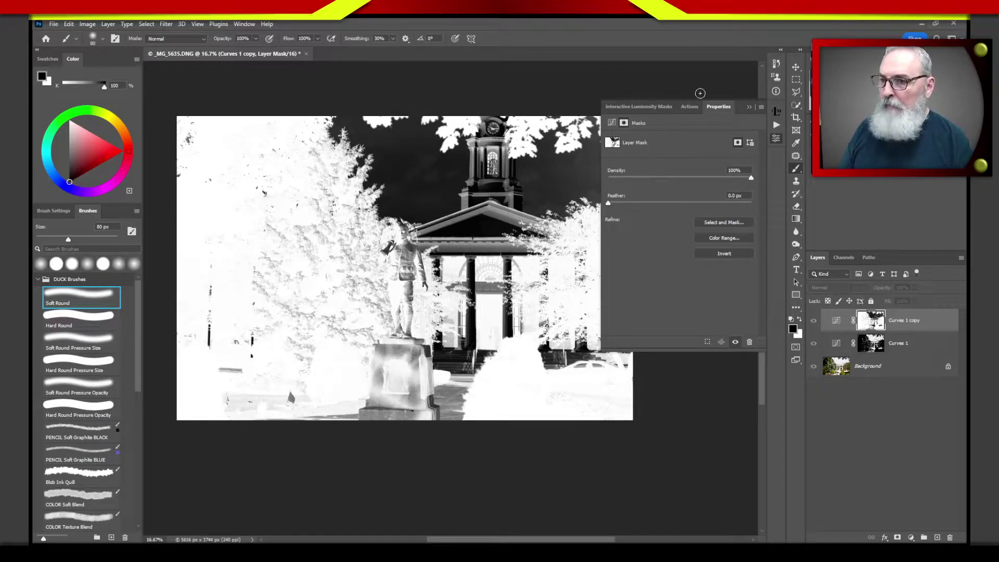
- Brighten the shadows by raising the Curves 1 copy layer's RGB curve to about input 74, output 141
{"action": "left_click", "coordinate": [836, 325]}
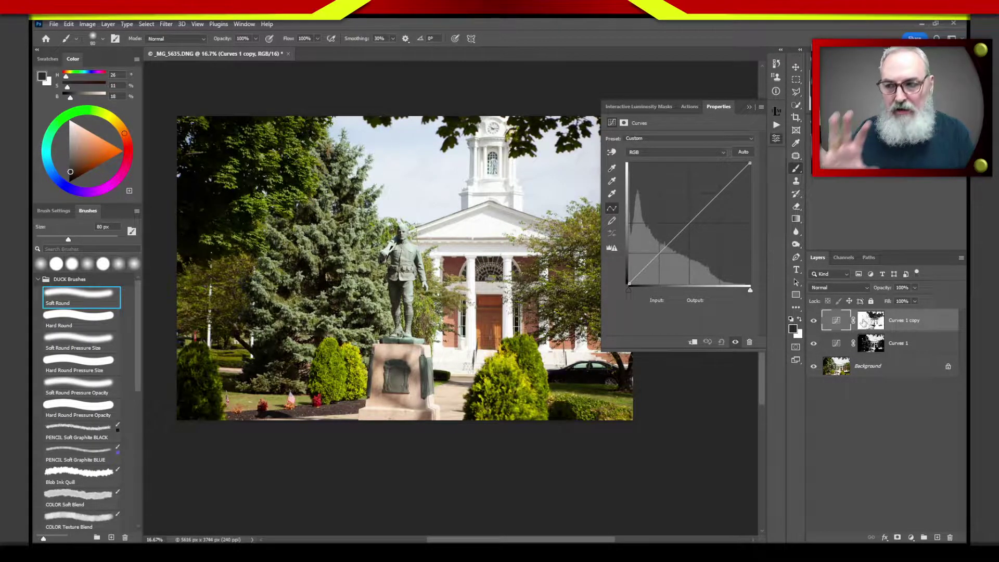
{"action": "left_click_drag", "start_coordinate": [693, 221], "coordinate": [649, 221]}
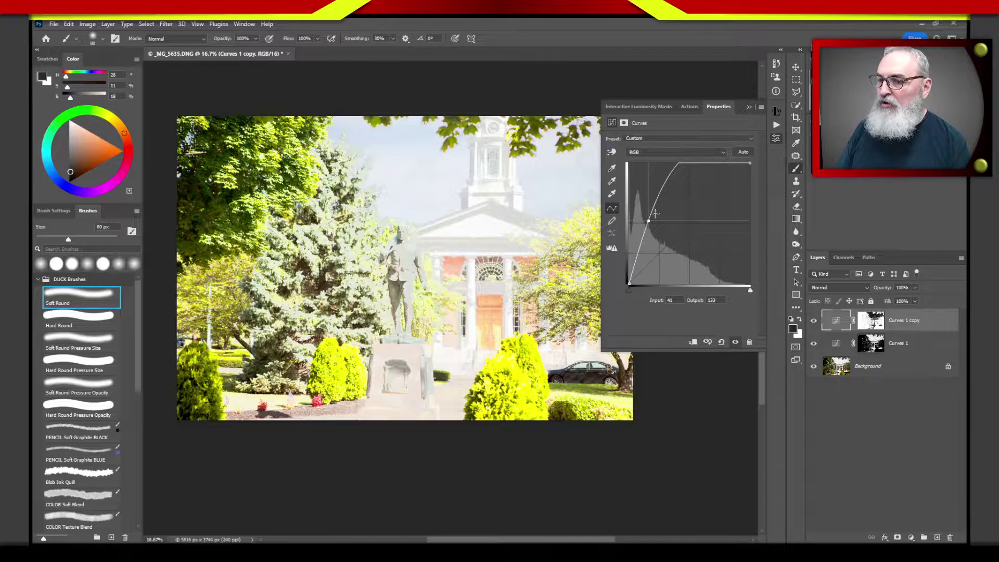
{"action": "left_click_drag", "start_coordinate": [647, 221], "coordinate": [659, 221]}
{"action": "mouse_move", "coordinate": [662, 219]}
{"action": "left_mouse_down"}
{"action": "mouse_move", "coordinate": [660, 205]}
{"action": "mouse_move", "coordinate": [667, 216]}
{"action": "left_mouse_up"}
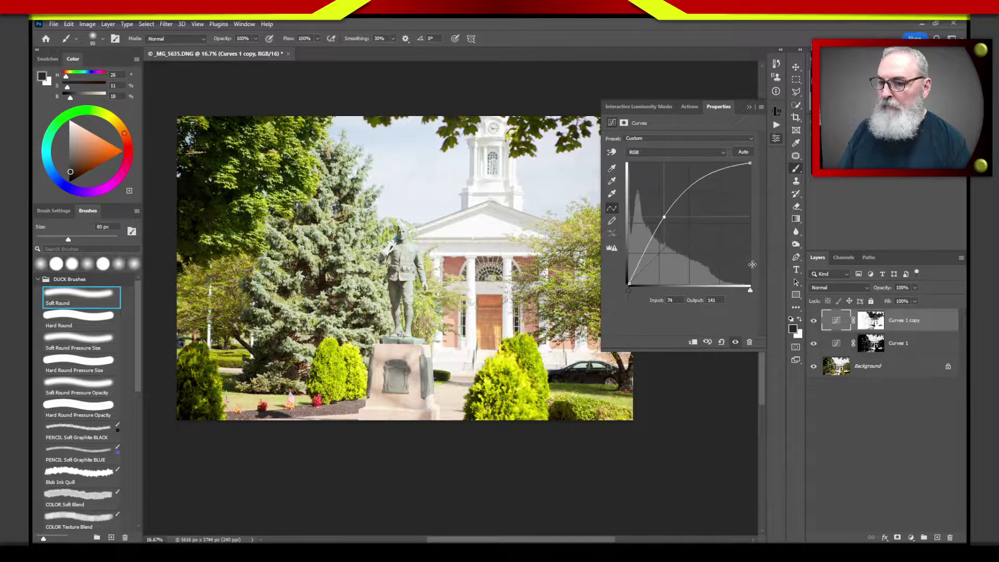
- Darken the highlights further by lowering the Curves 1 layer's RGB curve to about input 196, output 55
{"action": "left_click", "coordinate": [838, 343]}
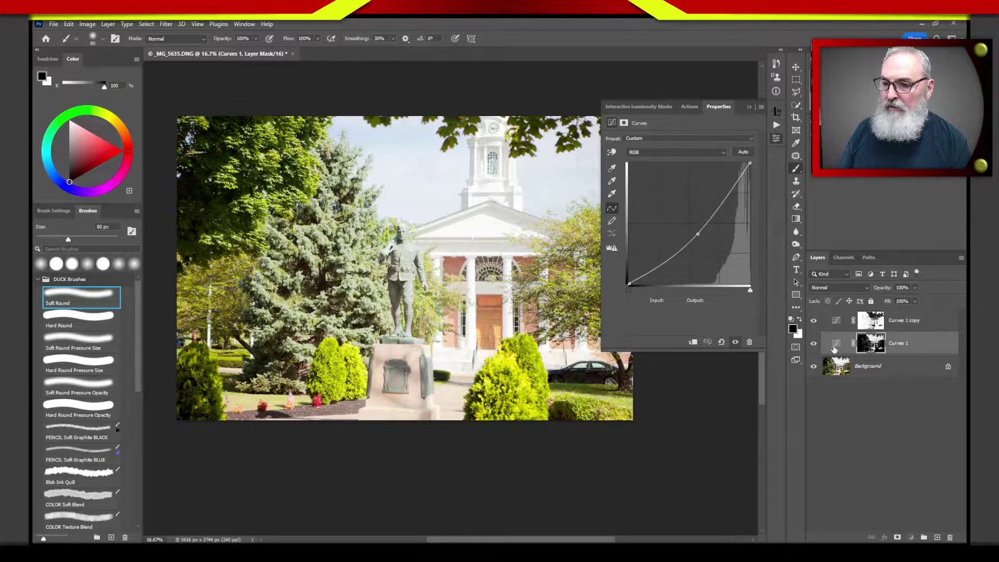
{"action": "left_click", "coordinate": [837, 345]}
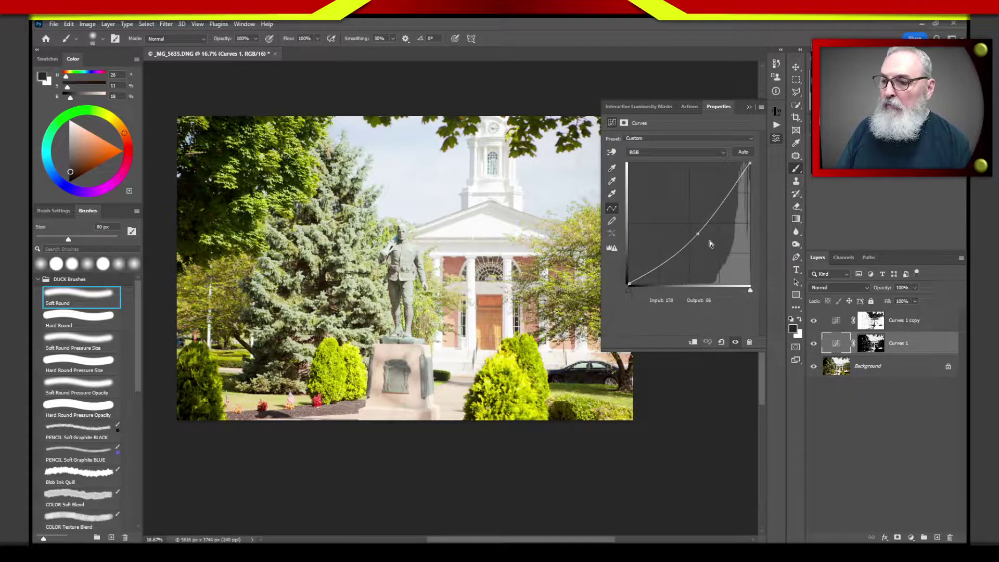
{"action": "left_click_drag", "start_coordinate": [698, 233], "coordinate": [722, 257]}
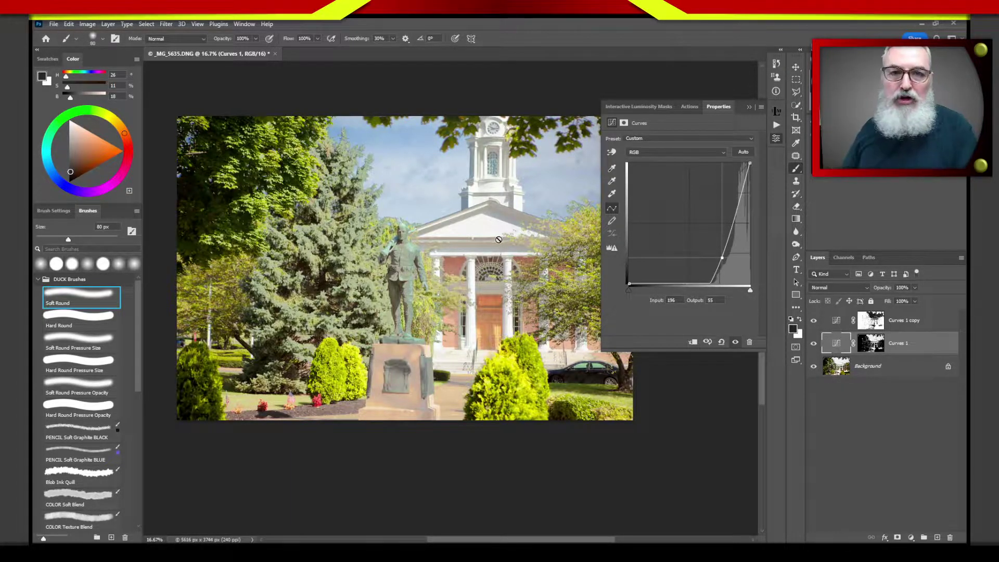
- Try to delete the Curves 1 and Curves 1 copy layers together, and clear the layer selection
{"action": "left_click", "coordinate": [836, 327], "text": "shift"}
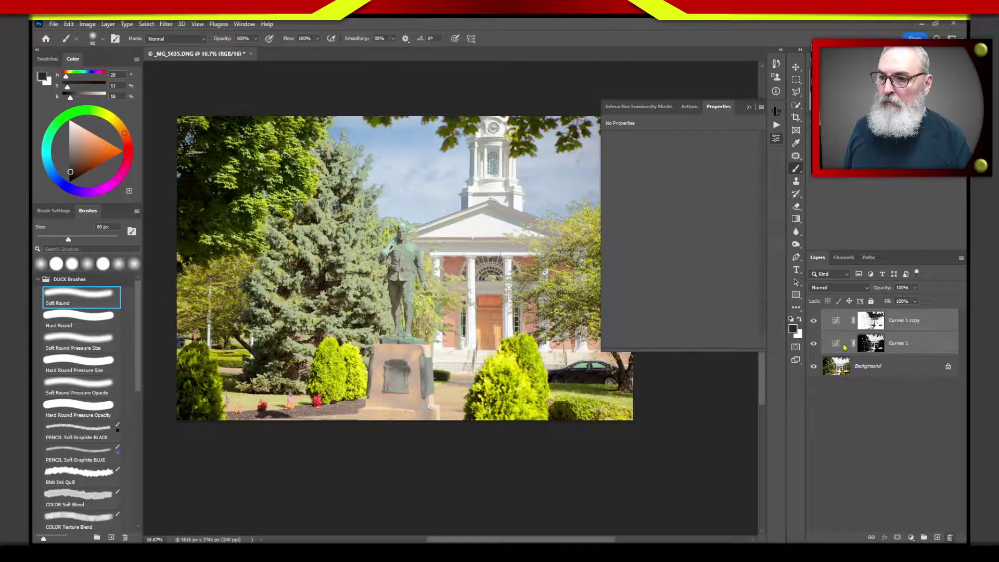
{"action": "key", "text": "Delete"}
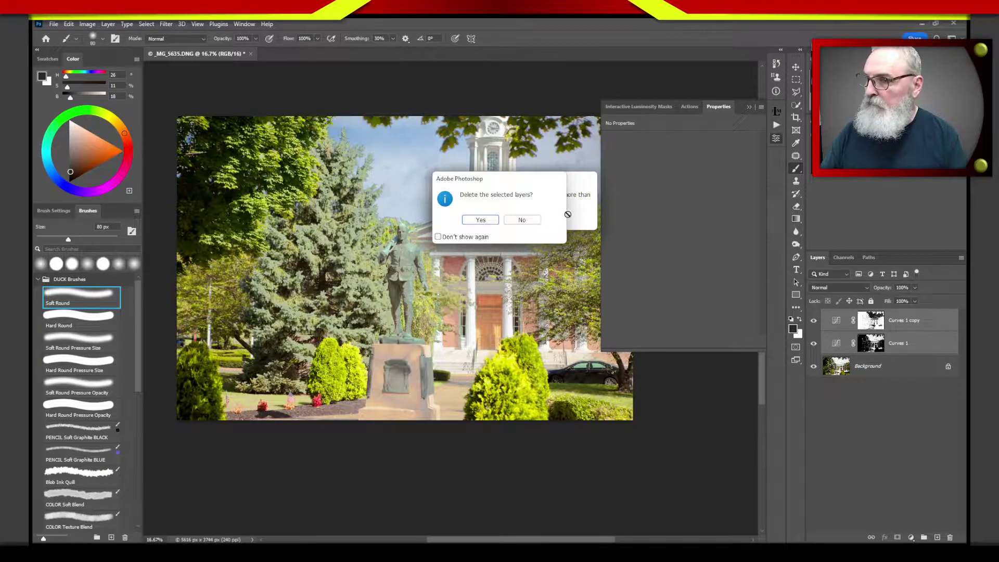
{"action": "left_click", "coordinate": [879, 482]}
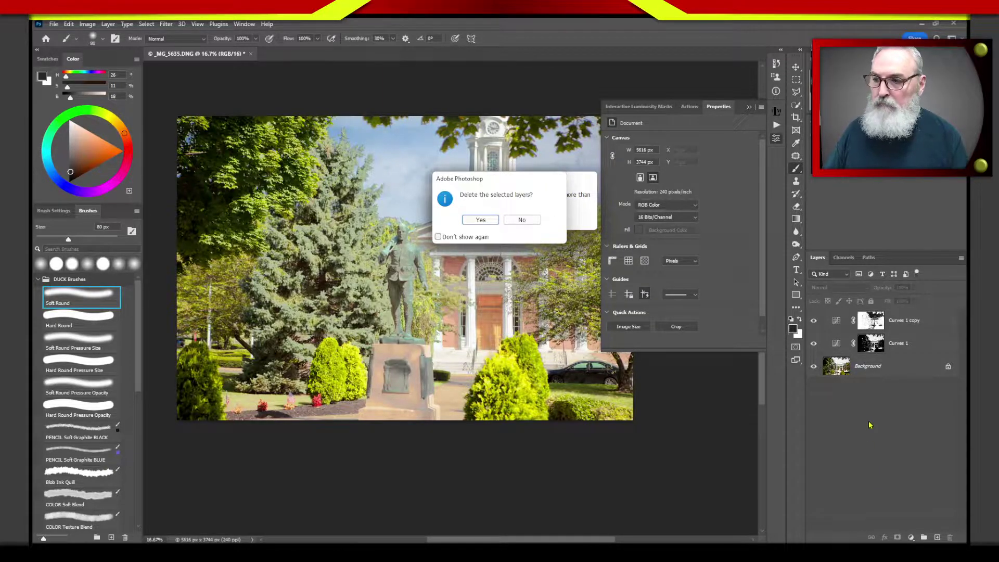
{"action": "left_click", "coordinate": [861, 319]}
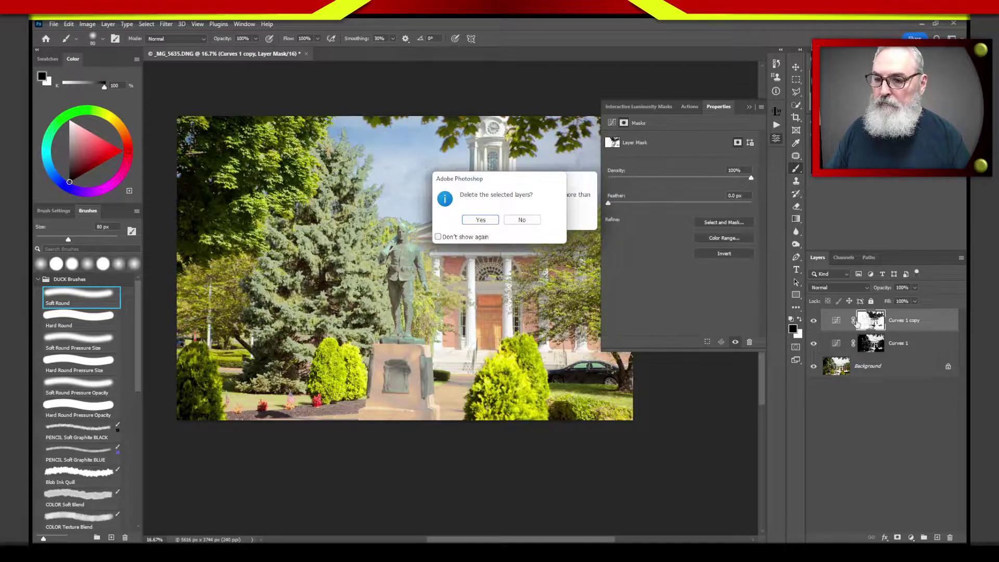
{"action": "key", "text": "Escape"}
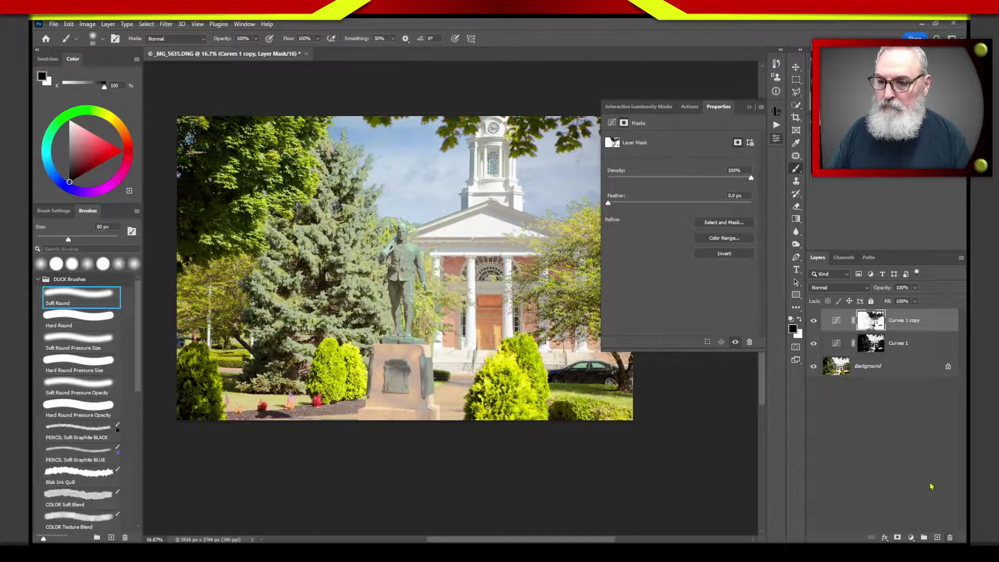
{"action": "key", "text": "Delete"}
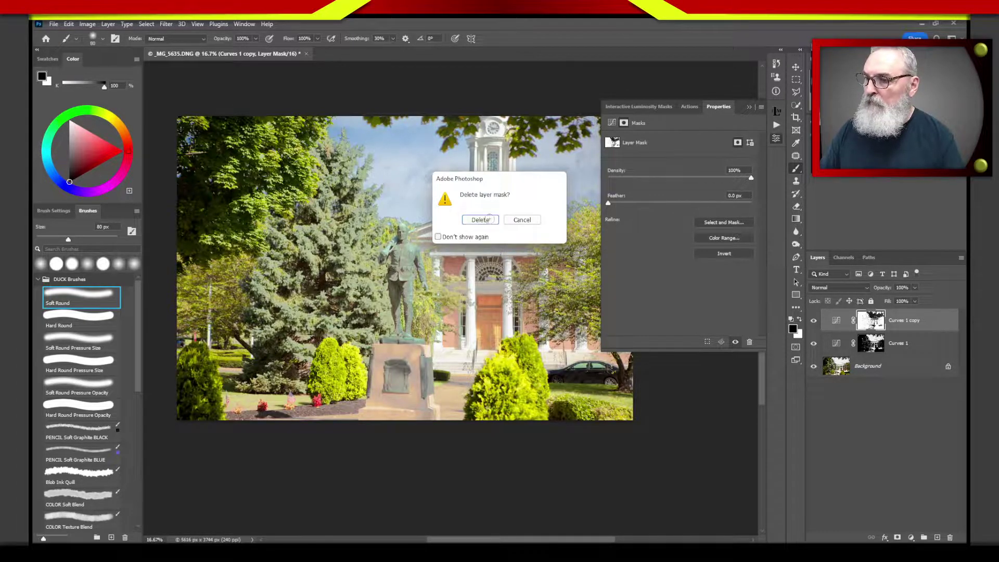
{"action": "left_click", "coordinate": [796, 244]}
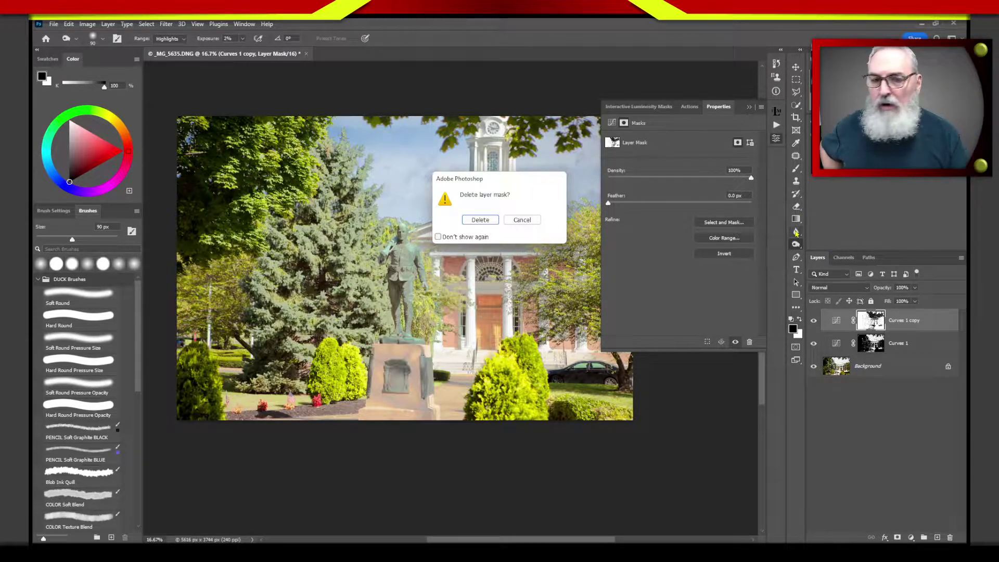
{"action": "key", "text": "Escape"}
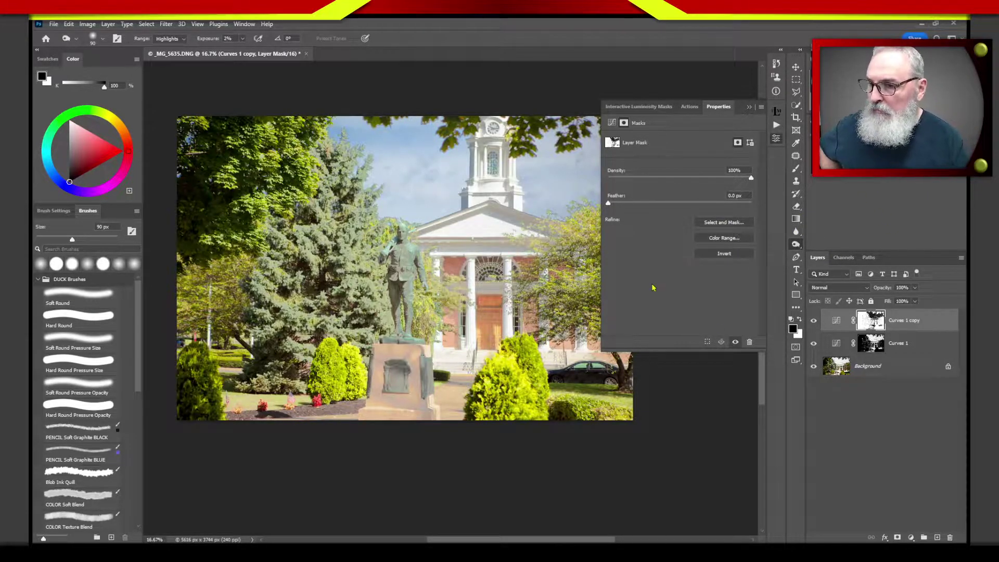
- Delete the Curves 1 copy and Curves 1 adjustment layers, keeping only the Background layer
{"action": "left_click", "coordinate": [837, 322]}
{"action": "left_click_drag", "start_coordinate": [838, 327], "coordinate": [950, 537]}
{"action": "left_click_drag", "start_coordinate": [844, 323], "coordinate": [950, 537]}
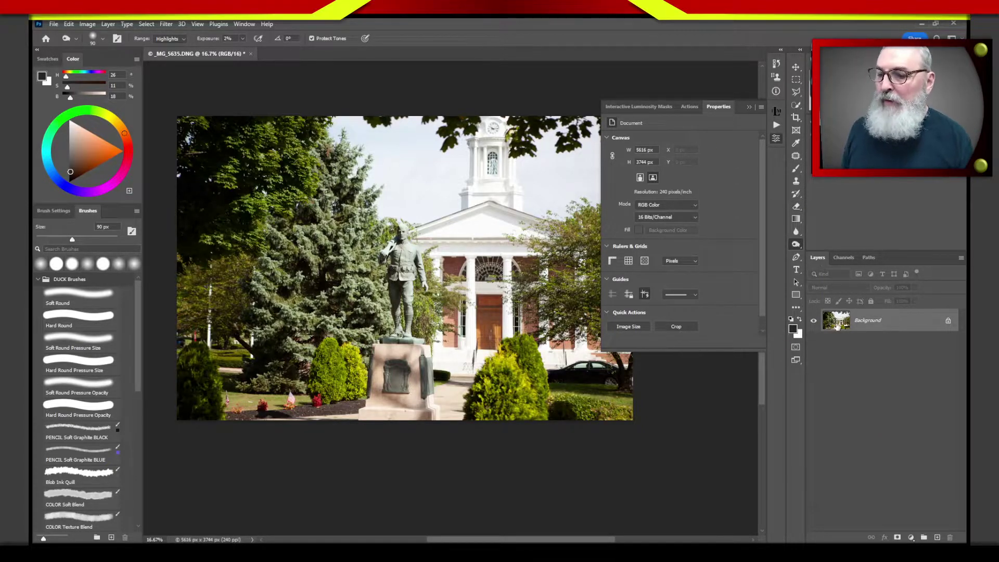
- Compare the Blue, Red and Green channels individually and load the Blue channel's luminosity as a selection
{"action": "left_click", "coordinate": [844, 257]}
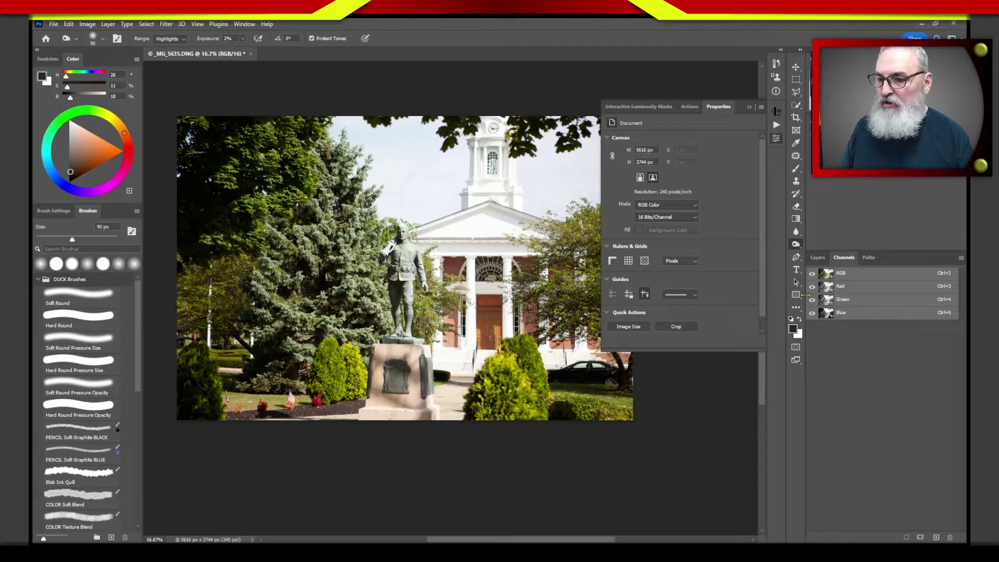
{"action": "left_click", "coordinate": [829, 315]}
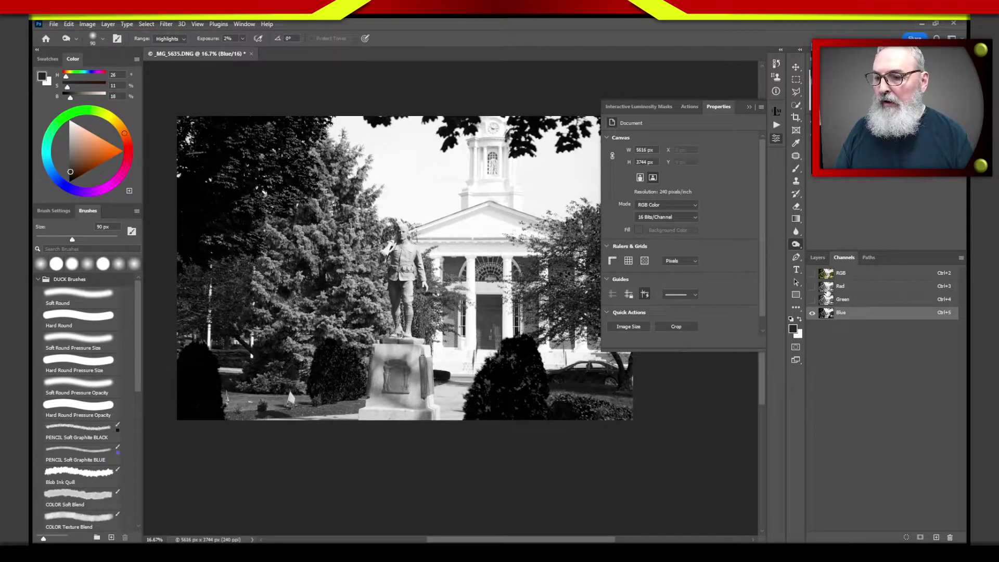
{"action": "left_click", "coordinate": [827, 290]}
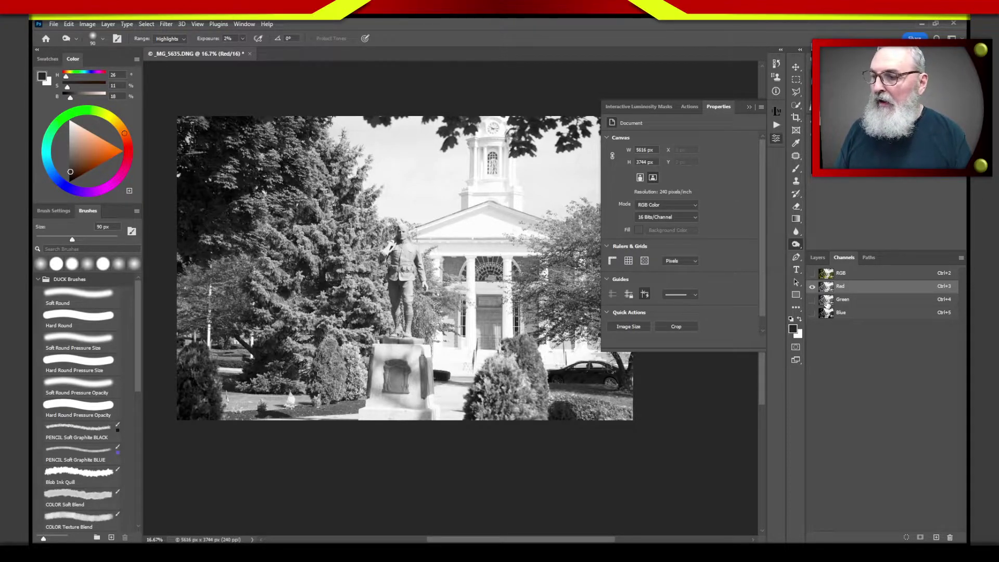
{"action": "left_click", "coordinate": [827, 304]}
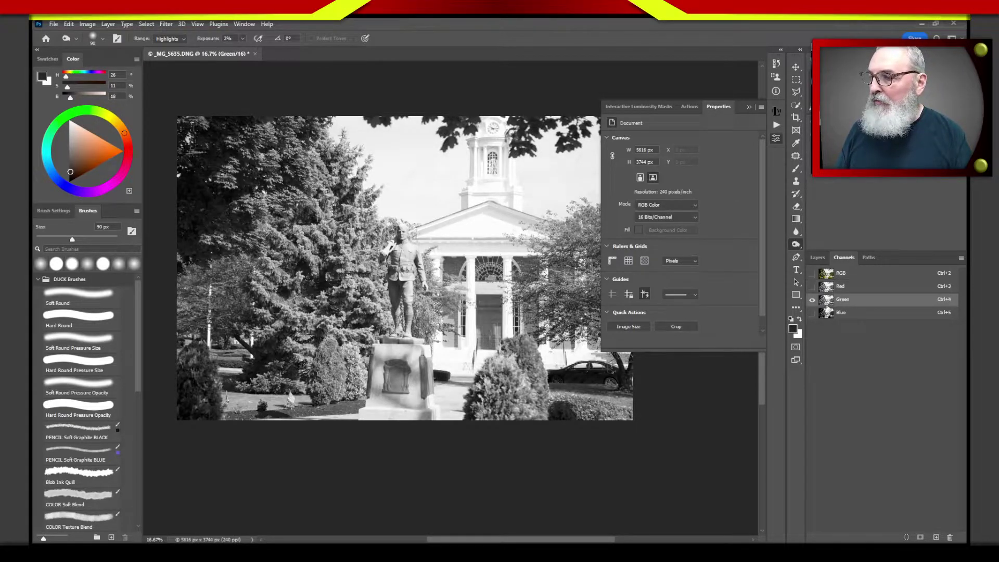
{"action": "left_click", "coordinate": [831, 317]}
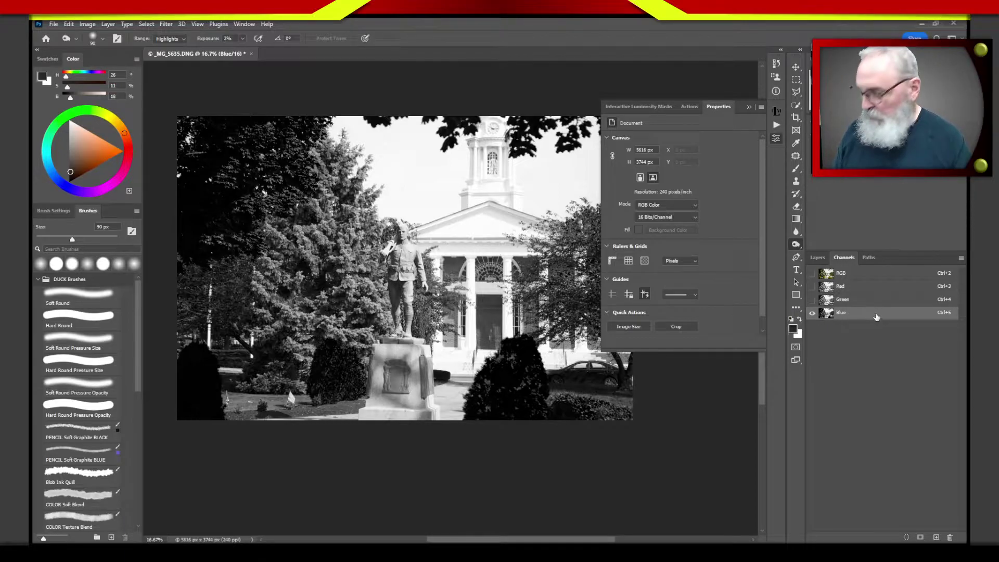
{"action": "left_click", "coordinate": [828, 315], "text": "ctrl"}
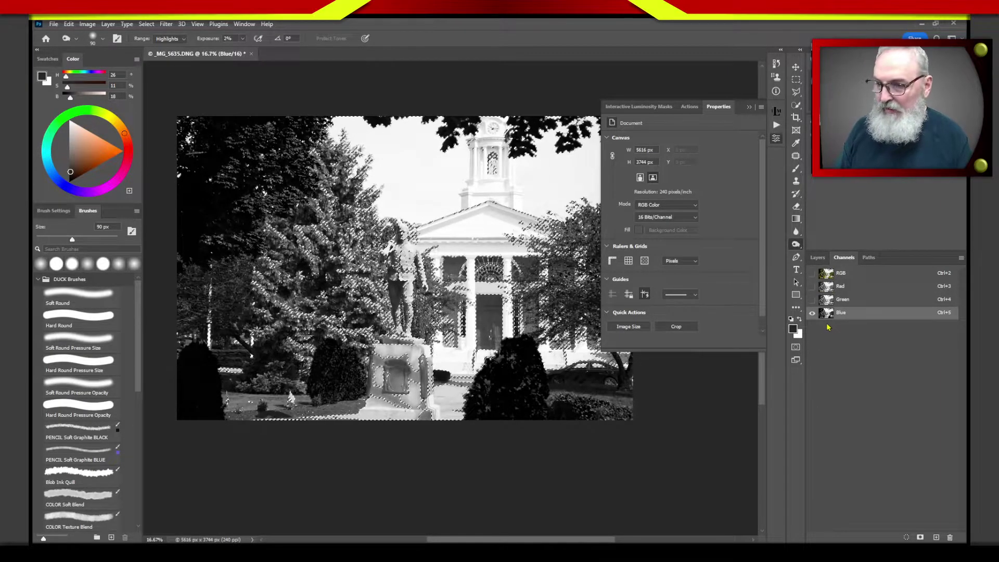
- Restore the RGB composite view and add a Curves adjustment layer masked by the Blue channel selection
{"action": "left_click", "coordinate": [829, 274]}
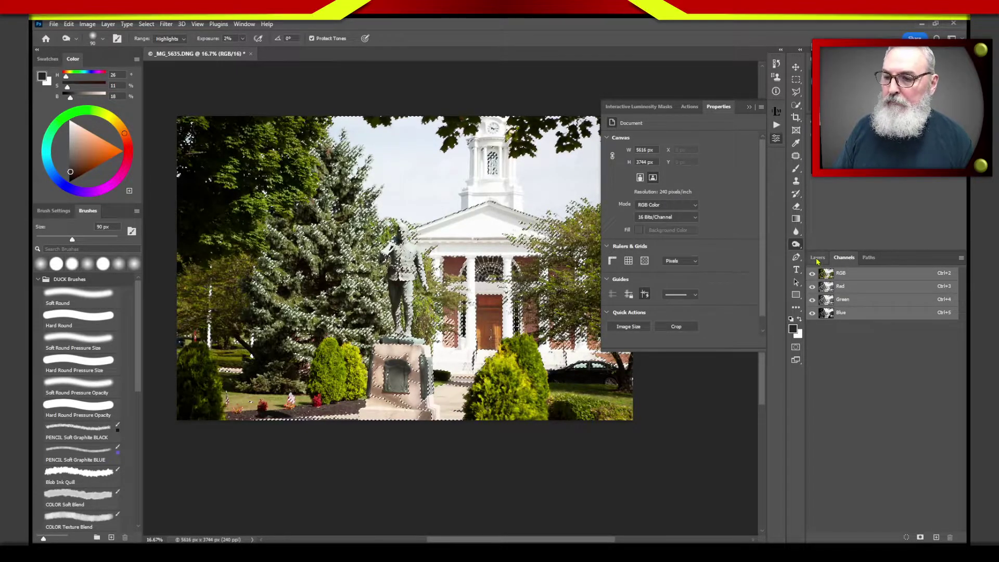
{"action": "left_click", "coordinate": [819, 258]}
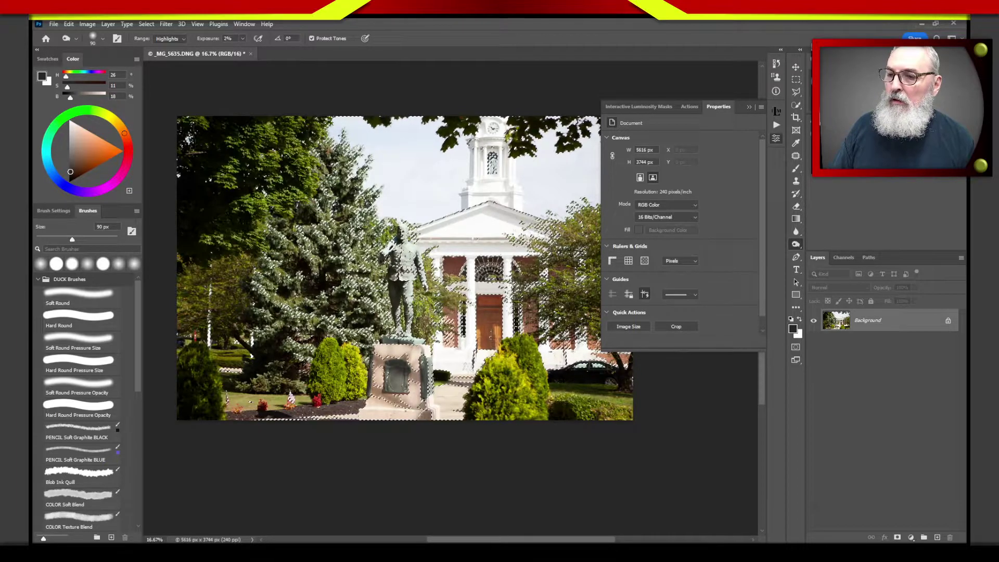
{"action": "left_click", "coordinate": [843, 142]}
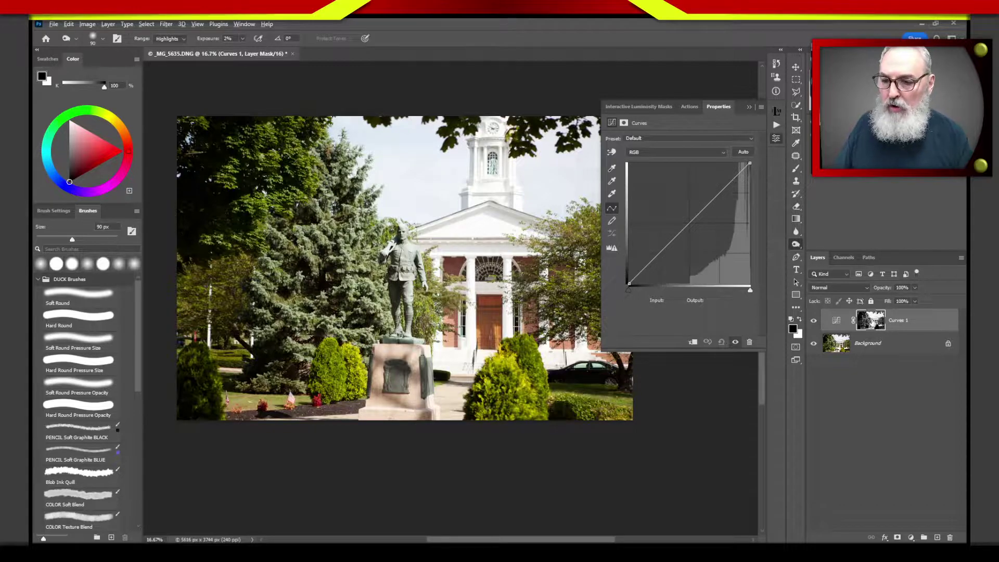
- Display the Curves 1 mask on its own and prepare the Brush tool with black (000000) as the foreground colour
{"action": "left_click", "coordinate": [872, 322], "text": "alt"}
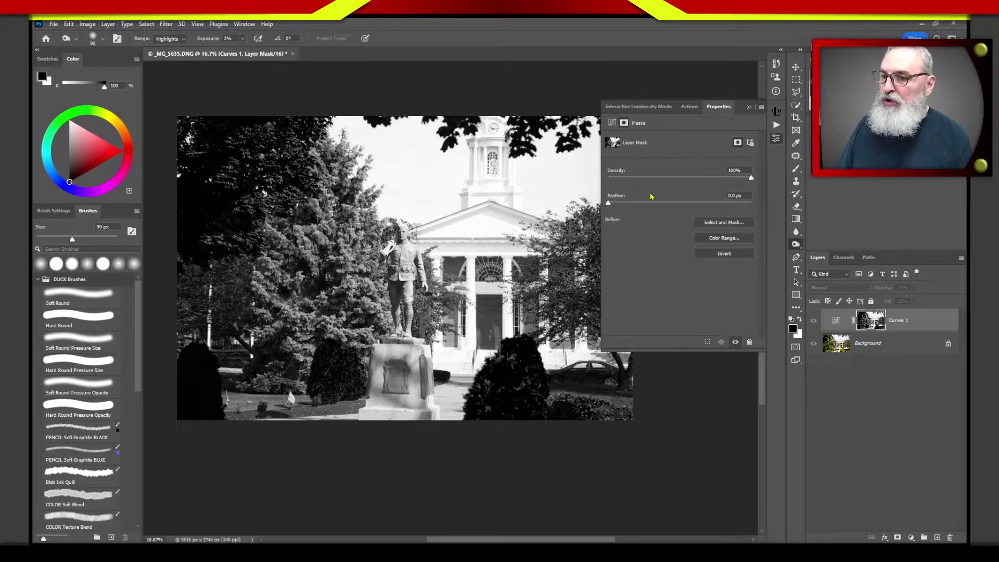
{"action": "left_click", "coordinate": [795, 168]}
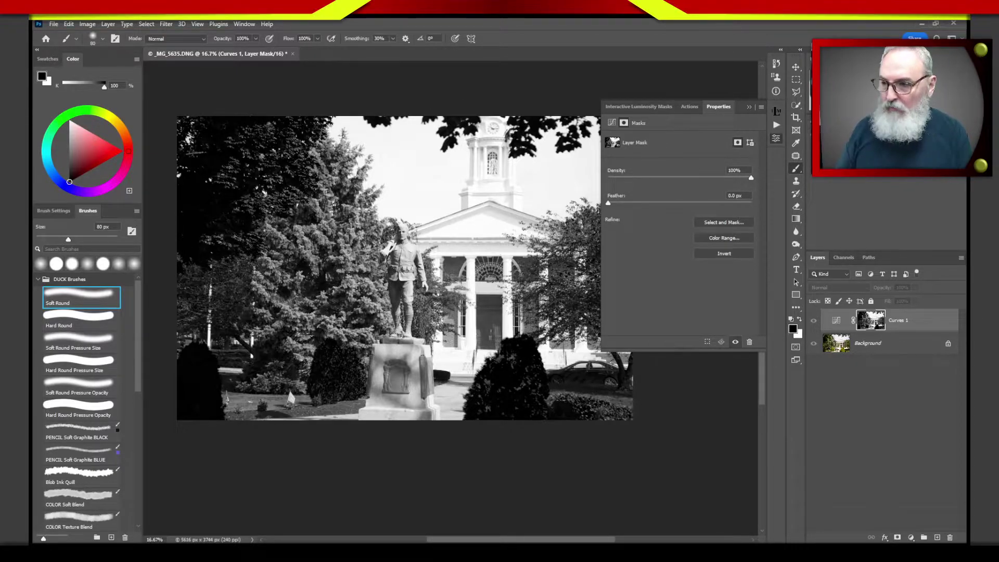
{"action": "key", "text": "i"}
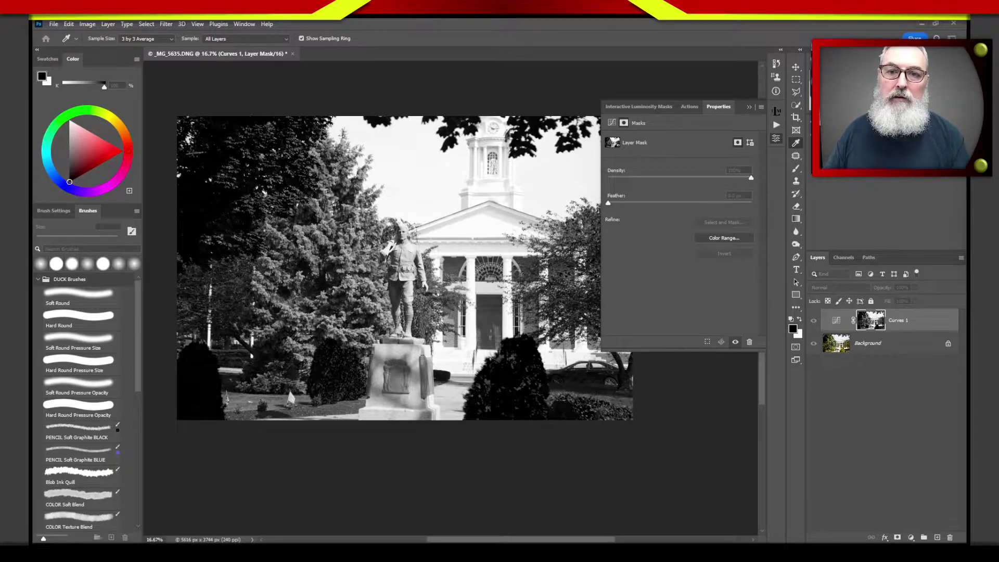
{"action": "left_click", "coordinate": [792, 329]}
{"action": "left_click_drag", "start_coordinate": [864, 196], "coordinate": [792, 83]}
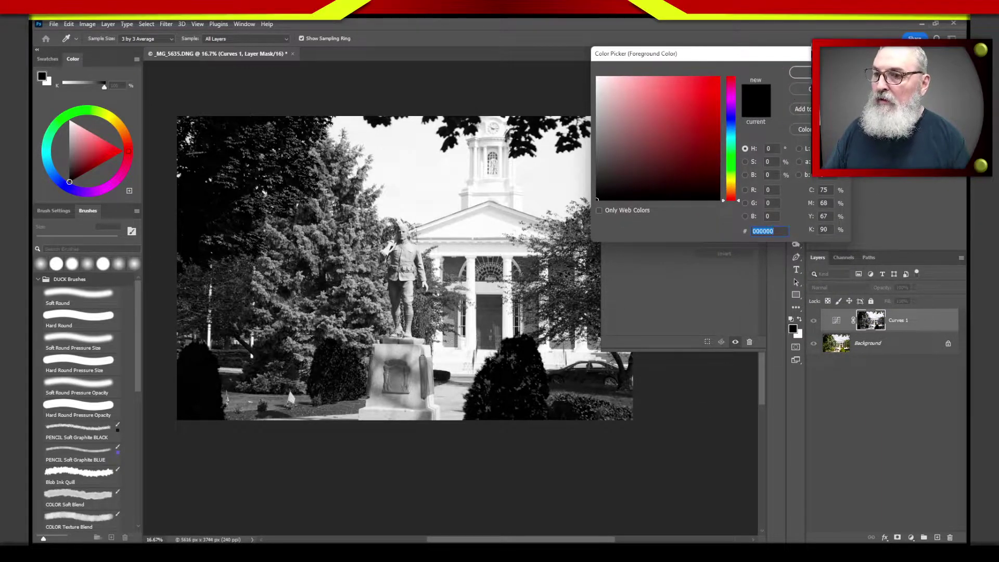
{"action": "left_click", "coordinate": [802, 71]}
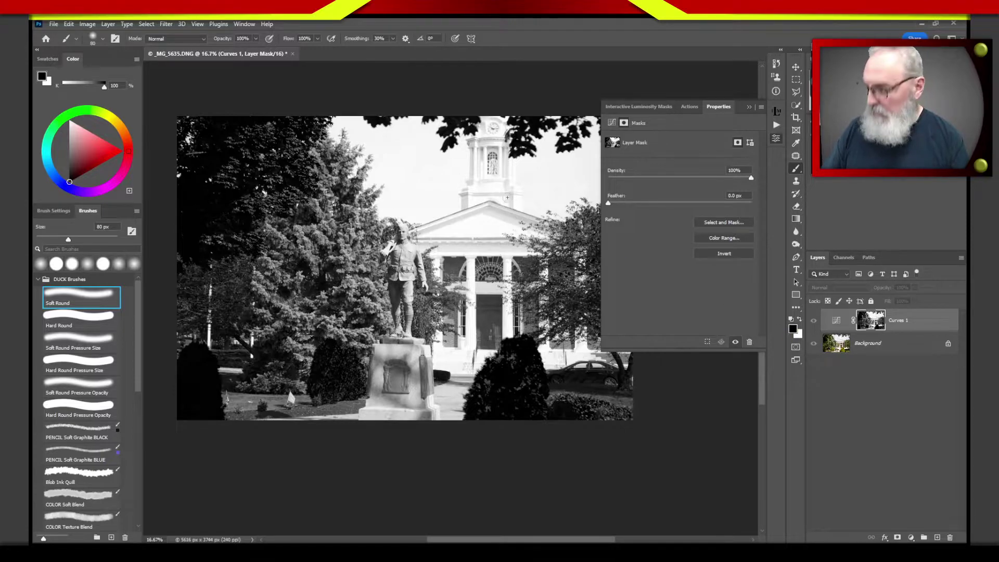
- Paint black over the sky, building and trees around the statue on the Curves 1 mask with a 600 to 700 px soft brush
{"action": "key", "text": "bracketright"}
{"action": "key", "text": "bracketright"}
{"action": "key", "text": "bracketright"}
{"action": "key", "text": "bracketright"}
{"action": "key", "text": "bracketright"}
{"action": "key", "text": "bracketright"}
{"action": "key", "text": "bracketright"}
{"action": "key", "text": "bracketright"}
{"action": "key", "text": "bracketright"}
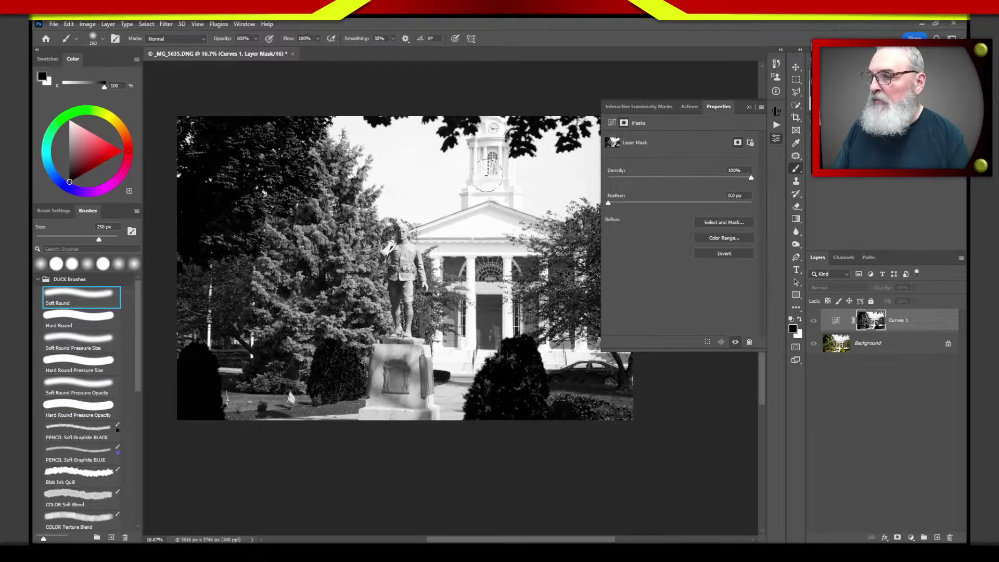
{"action": "key", "text": "bracketright"}
{"action": "key", "text": "bracketright"}
{"action": "left_click_drag", "start_coordinate": [492, 156], "coordinate": [508, 167]}
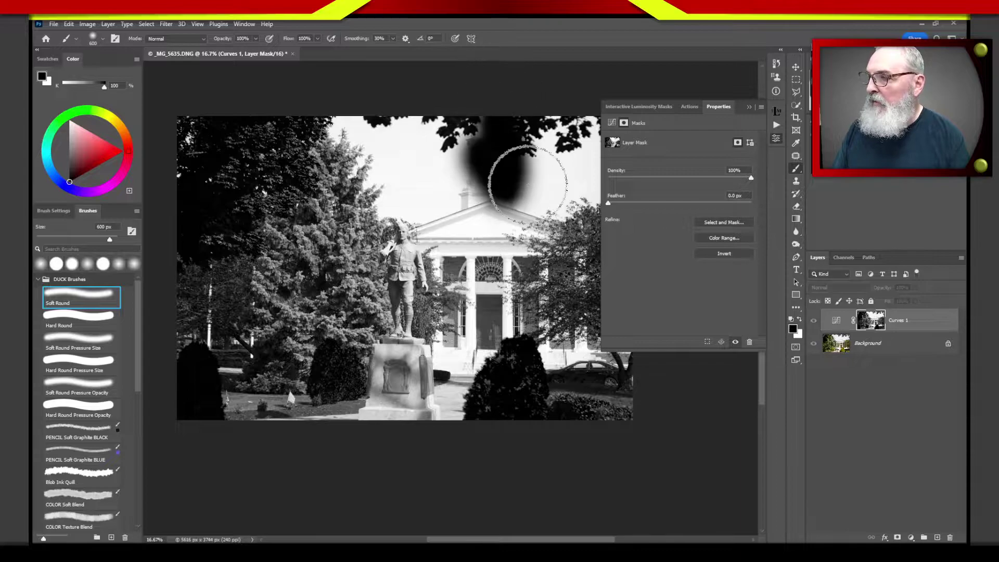
{"action": "mouse_move", "coordinate": [357, 126]}
{"action": "left_mouse_down"}
{"action": "mouse_move", "coordinate": [417, 134]}
{"action": "mouse_move", "coordinate": [319, 167]}
{"action": "mouse_move", "coordinate": [349, 307]}
{"action": "left_mouse_up"}
{"action": "mouse_move", "coordinate": [359, 400]}
{"action": "left_mouse_down"}
{"action": "mouse_move", "coordinate": [297, 401]}
{"action": "mouse_move", "coordinate": [265, 179]}
{"action": "mouse_move", "coordinate": [461, 163]}
{"action": "mouse_move", "coordinate": [449, 228]}
{"action": "mouse_move", "coordinate": [486, 163]}
{"action": "mouse_move", "coordinate": [464, 205]}
{"action": "mouse_move", "coordinate": [517, 161]}
{"action": "mouse_move", "coordinate": [601, 149]}
{"action": "mouse_move", "coordinate": [598, 178]}
{"action": "mouse_move", "coordinate": [513, 122]}
{"action": "mouse_move", "coordinate": [524, 245]}
{"action": "mouse_move", "coordinate": [584, 139]}
{"action": "mouse_move", "coordinate": [607, 130]}
{"action": "mouse_move", "coordinate": [523, 224]}
{"action": "mouse_move", "coordinate": [482, 440]}
{"action": "mouse_move", "coordinate": [456, 226]}
{"action": "mouse_move", "coordinate": [464, 161]}
{"action": "mouse_move", "coordinate": [341, 234]}
{"action": "mouse_move", "coordinate": [282, 94]}
{"action": "mouse_move", "coordinate": [243, 63]}
{"action": "mouse_move", "coordinate": [234, 85]}
{"action": "mouse_move", "coordinate": [181, 42]}
{"action": "mouse_move", "coordinate": [263, 172]}
{"action": "mouse_move", "coordinate": [305, 202]}
{"action": "mouse_move", "coordinate": [274, 415]}
{"action": "mouse_move", "coordinate": [326, 404]}
{"action": "mouse_move", "coordinate": [297, 382]}
{"action": "mouse_move", "coordinate": [236, 286]}
{"action": "mouse_move", "coordinate": [307, 266]}
{"action": "mouse_move", "coordinate": [348, 288]}
{"action": "mouse_move", "coordinate": [353, 259]}
{"action": "left_mouse_up"}
{"action": "key", "text": "bracketright"}
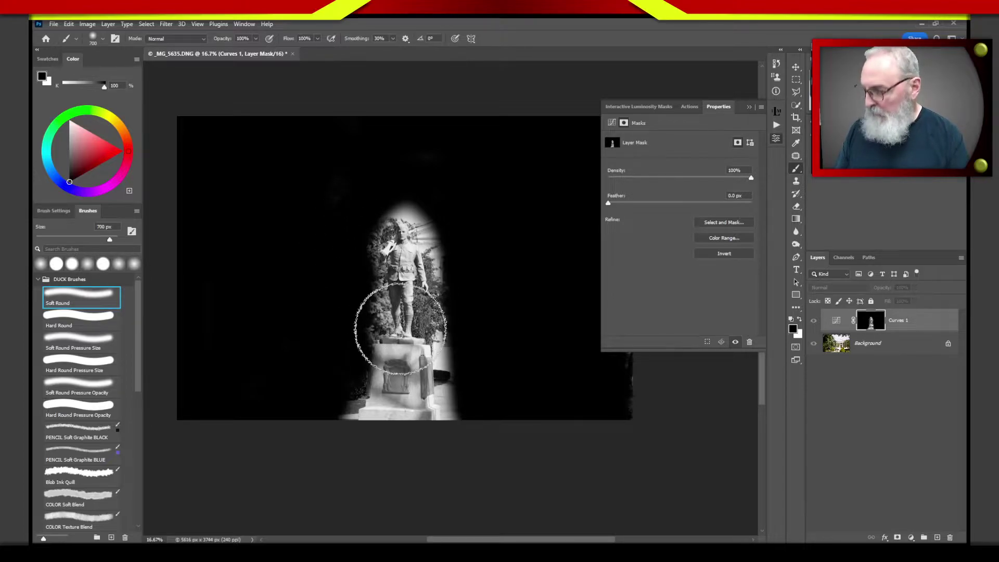
- Reduce the brush to 70 px and paint black over the building area beside the statue's head and shoulder on the mask
{"action": "mouse_move", "coordinate": [410, 327]}
{"action": "left_mouse_down"}
{"action": "mouse_move", "coordinate": [440, 170]}
{"action": "mouse_move", "coordinate": [398, 334]}
{"action": "left_mouse_up"}
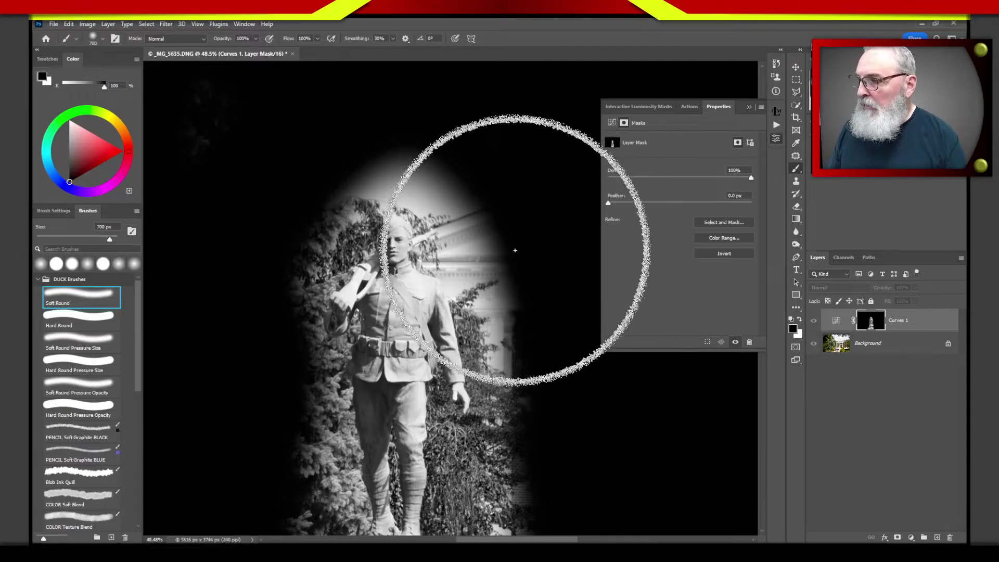
{"action": "key", "text": "bracketleft"}
{"action": "key", "text": "bracketleft"}
{"action": "key", "text": "bracketleft"}
{"action": "key", "text": "bracketleft"}
{"action": "key", "text": "bracketleft"}
{"action": "key", "text": "bracketleft"}
{"action": "key", "text": "bracketleft"}
{"action": "key", "text": "bracketleft"}
{"action": "key", "text": "bracketleft"}
{"action": "key", "text": "bracketleft"}
{"action": "key", "text": "bracketleft"}
{"action": "key", "text": "bracketleft"}
{"action": "key", "text": "bracketleft"}
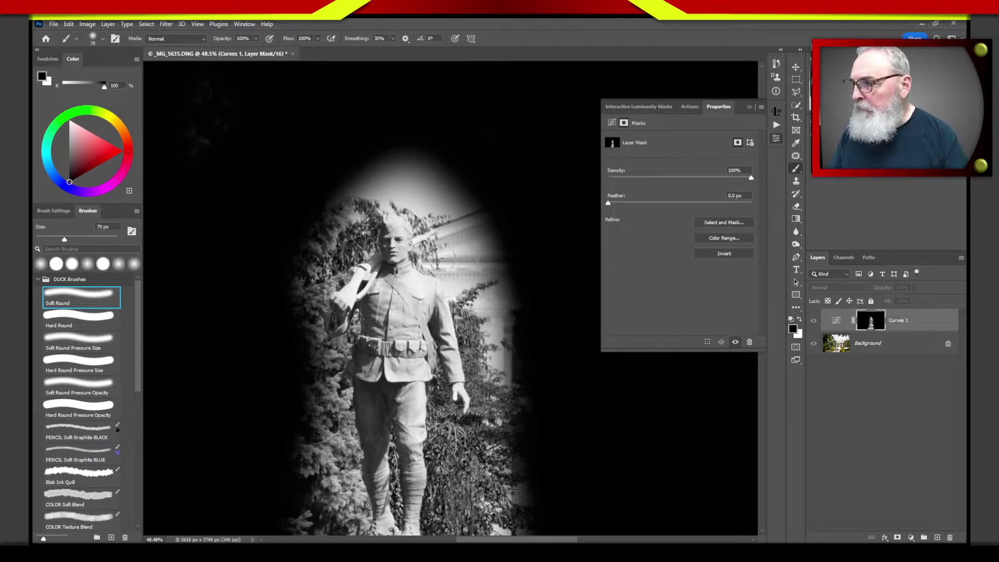
{"action": "mouse_move", "coordinate": [423, 254]}
{"action": "left_mouse_down"}
{"action": "mouse_move", "coordinate": [436, 270]}
{"action": "mouse_move", "coordinate": [420, 265]}
{"action": "mouse_move", "coordinate": [432, 242]}
{"action": "mouse_move", "coordinate": [422, 245]}
{"action": "mouse_move", "coordinate": [444, 234]}
{"action": "mouse_move", "coordinate": [428, 251]}
{"action": "mouse_move", "coordinate": [466, 284]}
{"action": "mouse_move", "coordinate": [443, 246]}
{"action": "mouse_move", "coordinate": [464, 321]}
{"action": "mouse_move", "coordinate": [456, 229]}
{"action": "mouse_move", "coordinate": [465, 228]}
{"action": "mouse_move", "coordinate": [489, 280]}
{"action": "mouse_move", "coordinate": [502, 257]}
{"action": "left_mouse_up"}
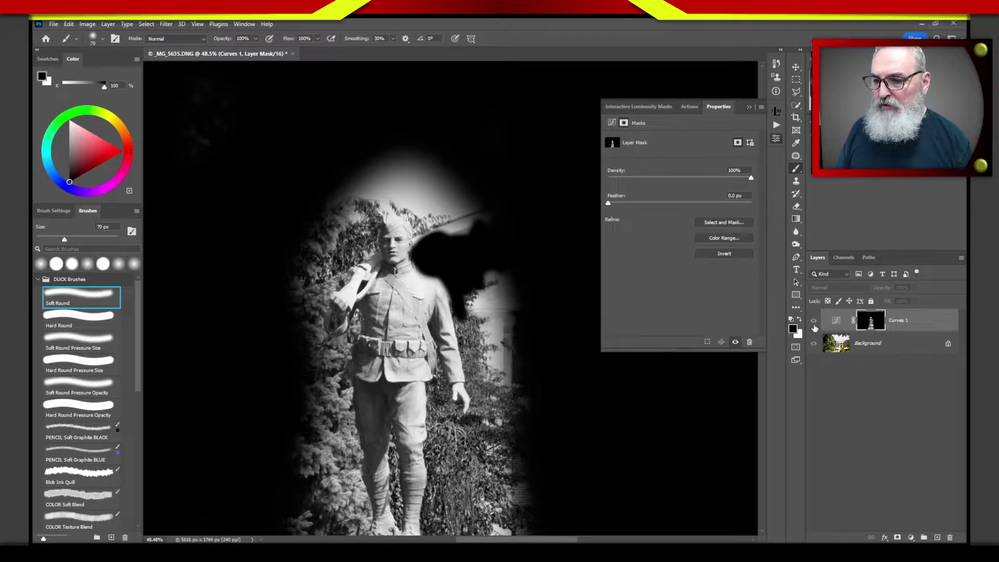
- Leave the mask view, hide the Curves 1 layer and make the Background layer active
{"action": "left_click", "coordinate": [835, 322]}
{"action": "left_click", "coordinate": [828, 340]}
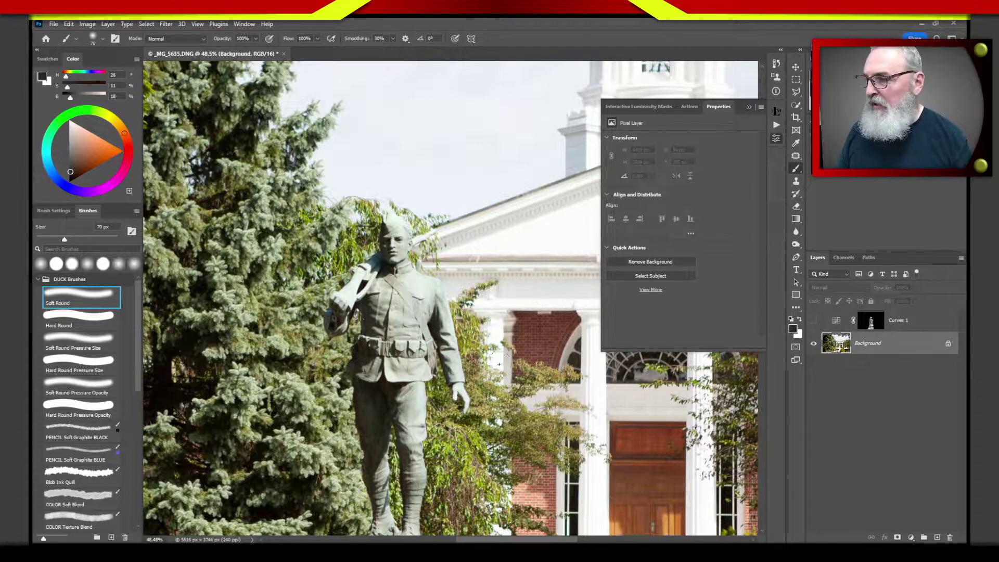
{"action": "left_click_drag", "start_coordinate": [530, 294], "coordinate": [540, 224]}
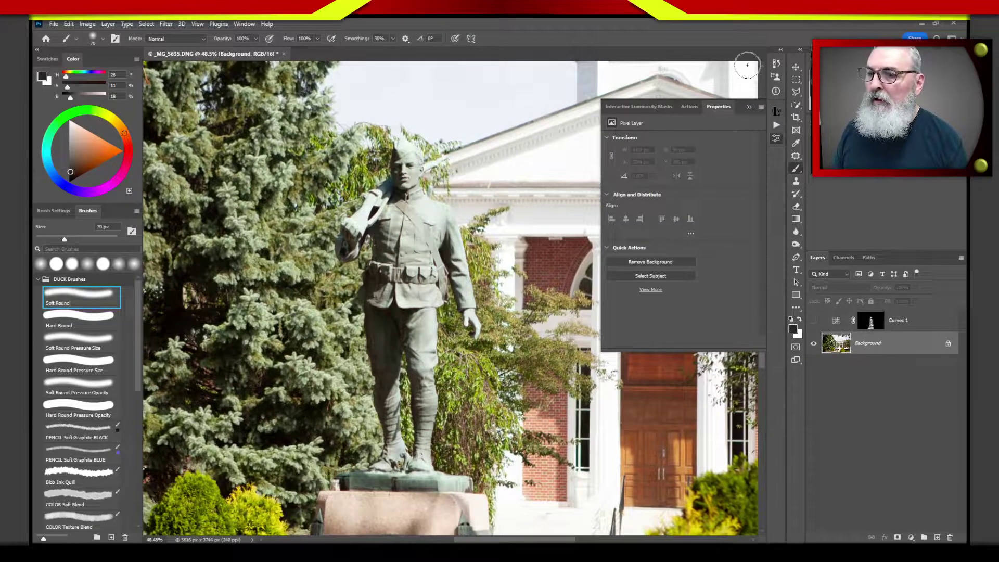
- Outline the soldier statue from its cap to its lower legs, including the rifle tip, with a freehand Lasso selection
{"action": "left_click", "coordinate": [795, 106]}
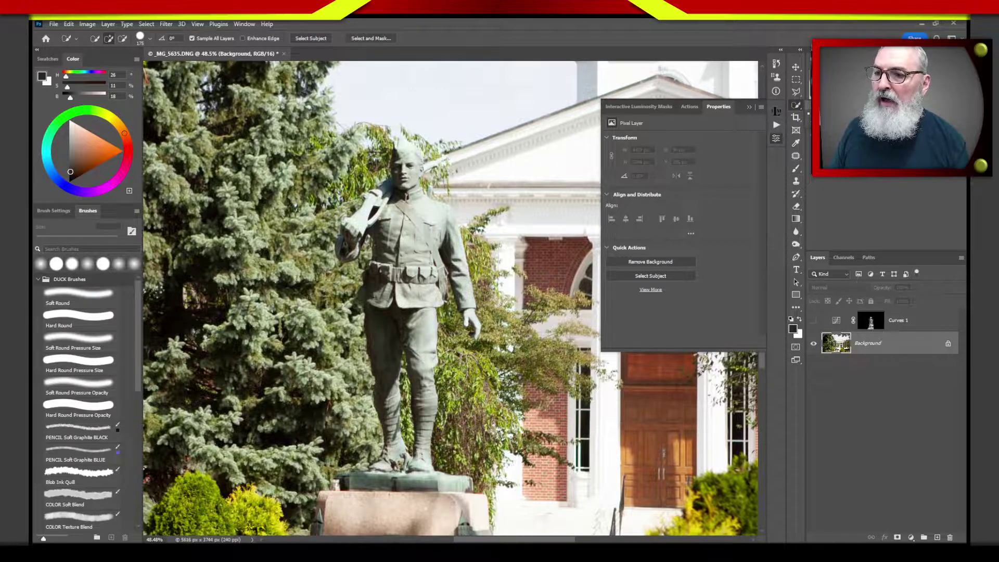
{"action": "left_click", "coordinate": [796, 92]}
{"action": "left_click", "coordinate": [832, 92]}
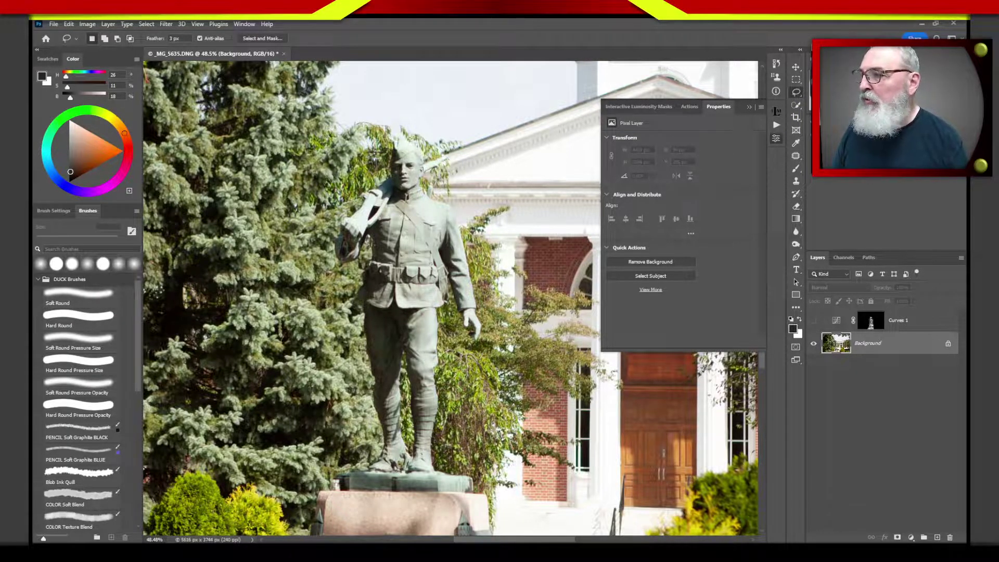
{"action": "mouse_move", "coordinate": [403, 138]}
{"action": "left_mouse_down"}
{"action": "mouse_move", "coordinate": [385, 187]}
{"action": "mouse_move", "coordinate": [344, 218]}
{"action": "mouse_move", "coordinate": [336, 241]}
{"action": "mouse_move", "coordinate": [335, 255]}
{"action": "mouse_move", "coordinate": [356, 258]}
{"action": "mouse_move", "coordinate": [369, 232]}
{"action": "mouse_move", "coordinate": [358, 294]}
{"action": "mouse_move", "coordinate": [383, 439]}
{"action": "mouse_move", "coordinate": [394, 423]}
{"action": "mouse_move", "coordinate": [402, 350]}
{"action": "left_mouse_up"}
{"action": "mouse_move", "coordinate": [411, 433]}
{"action": "left_mouse_down"}
{"action": "mouse_move", "coordinate": [430, 414]}
{"action": "mouse_move", "coordinate": [448, 273]}
{"action": "mouse_move", "coordinate": [473, 335]}
{"action": "mouse_move", "coordinate": [473, 285]}
{"action": "left_mouse_up"}
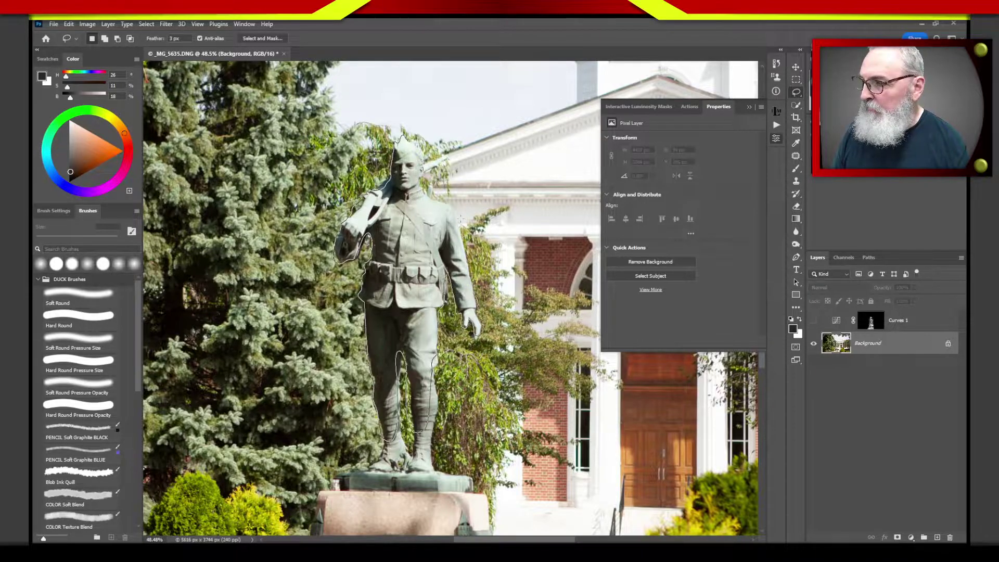
{"action": "left_click_drag", "start_coordinate": [461, 219], "coordinate": [432, 191]}
{"action": "left_click_drag", "start_coordinate": [439, 156], "coordinate": [426, 163]}
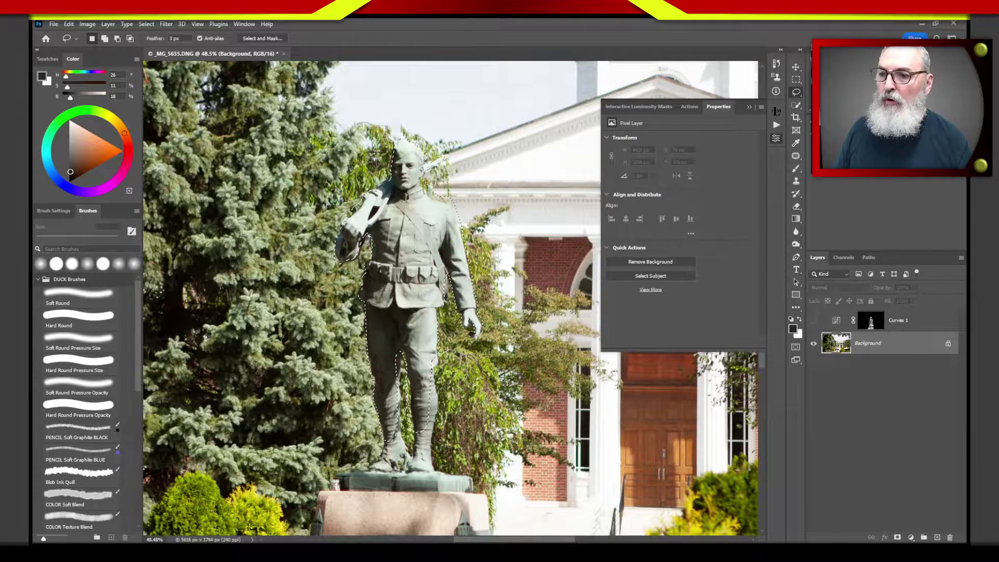
- Add a Curves adjustment layer masked by the statue selection, and view its mask on its own before returning to the photo
{"action": "key", "text": "ctrl+m"}
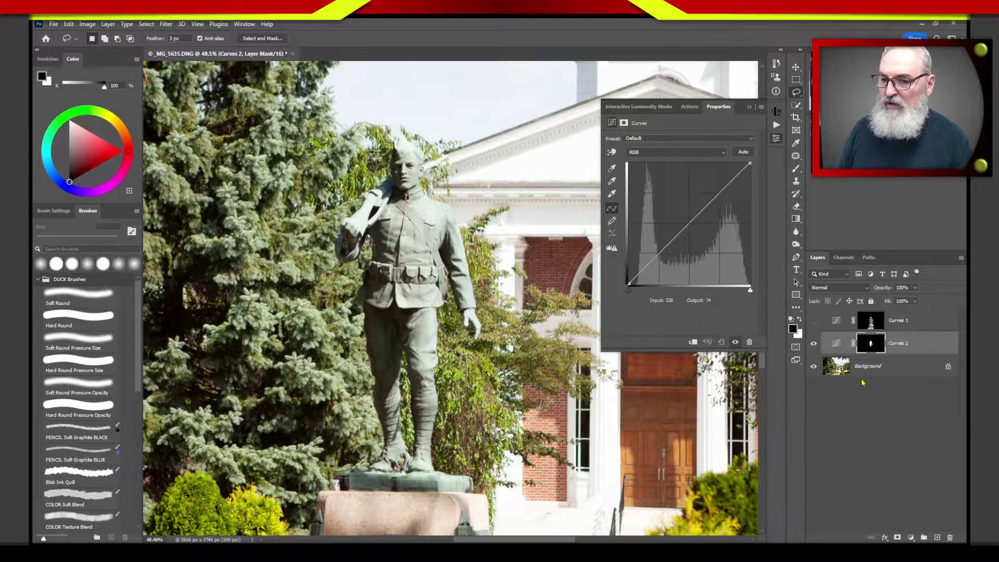
{"action": "left_click", "coordinate": [878, 352], "text": "alt"}
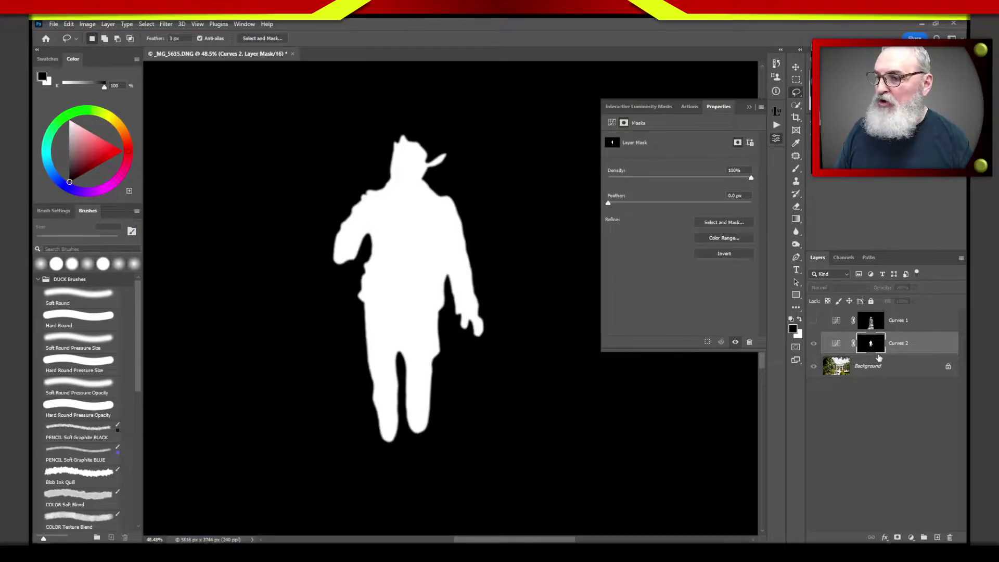
{"action": "left_click", "coordinate": [870, 346], "text": "alt"}
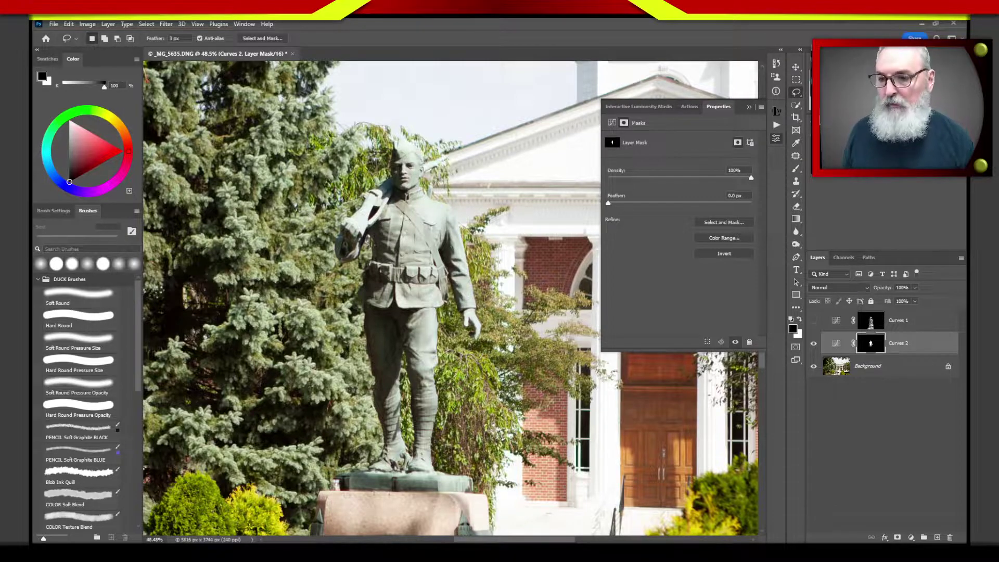
- Delete the Curves 2 and Curves 1 adjustment layers, fit the photo to the window and collapse the Properties display
{"action": "left_click_drag", "start_coordinate": [837, 347], "coordinate": [950, 537]}
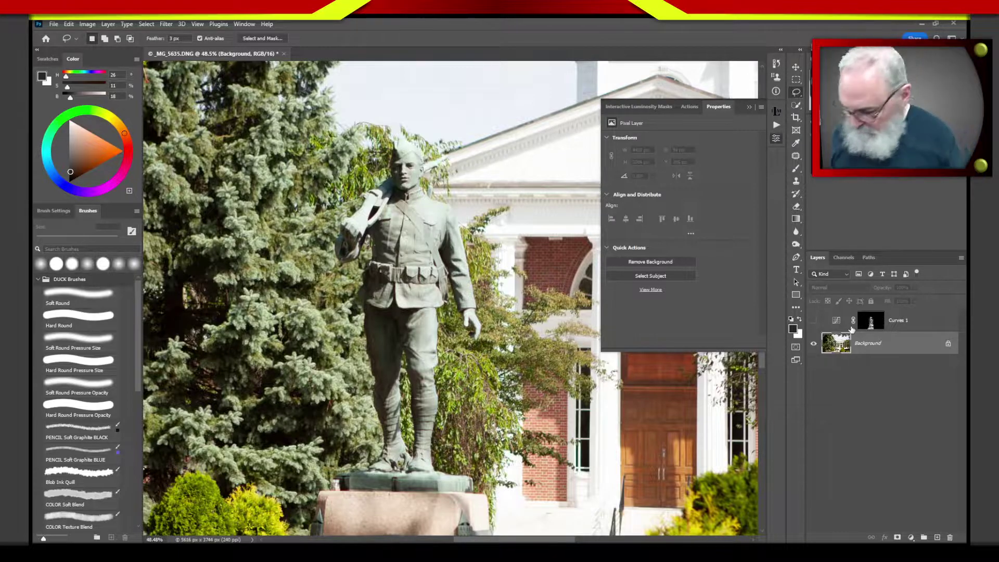
{"action": "key", "text": "ctrl+0"}
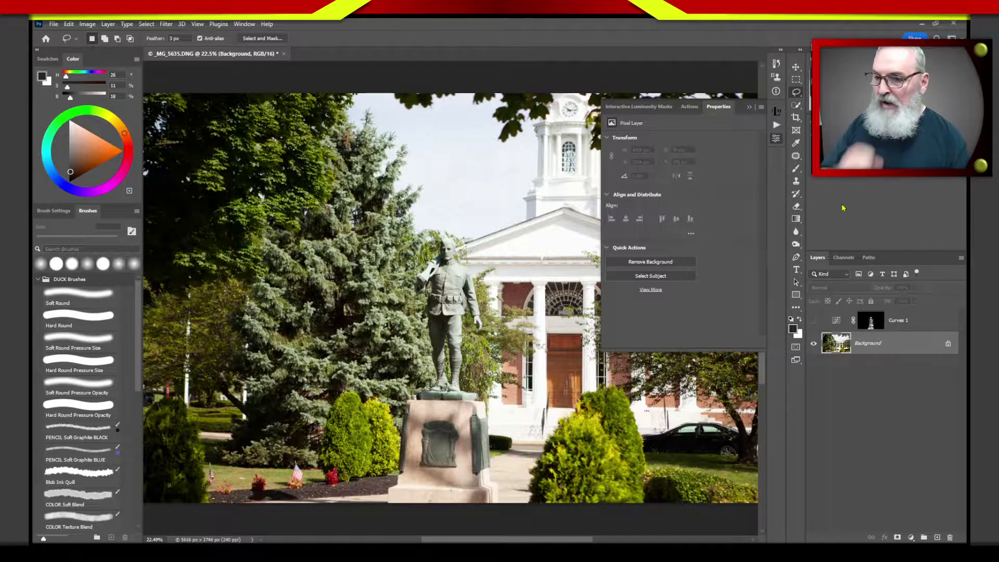
{"action": "left_click_drag", "start_coordinate": [837, 319], "coordinate": [950, 537]}
{"action": "left_click_drag", "start_coordinate": [748, 107], "coordinate": [775, 109]}
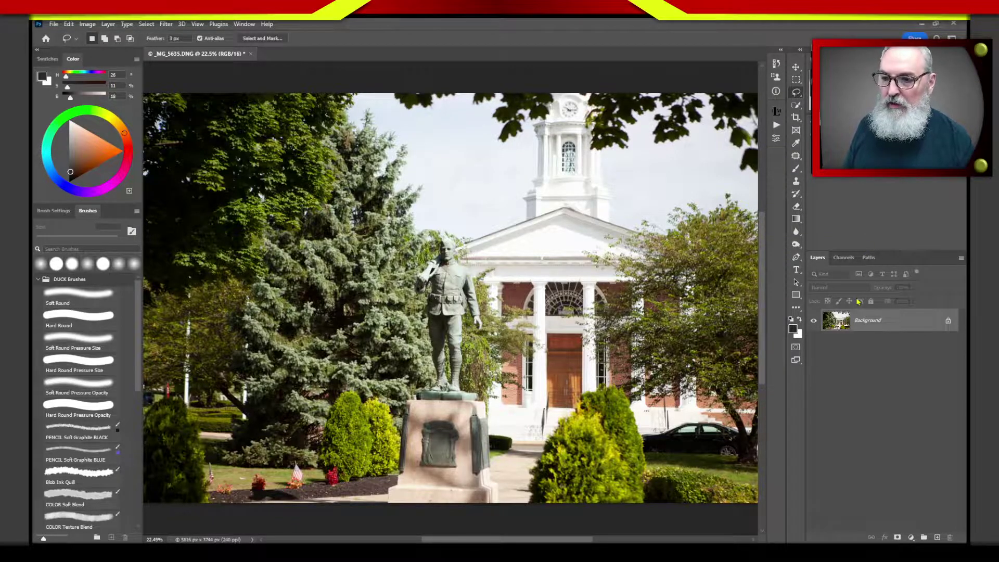
- Load the Blue channel as a luminosity selection and save it as a new alpha channel
{"action": "left_click", "coordinate": [845, 258]}
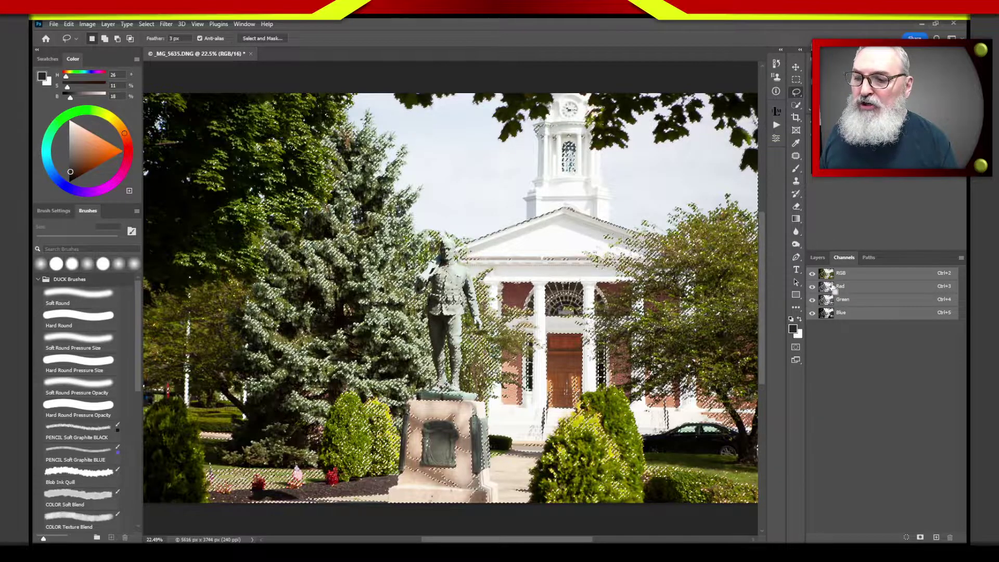
{"action": "left_click", "coordinate": [830, 308], "text": "ctrl"}
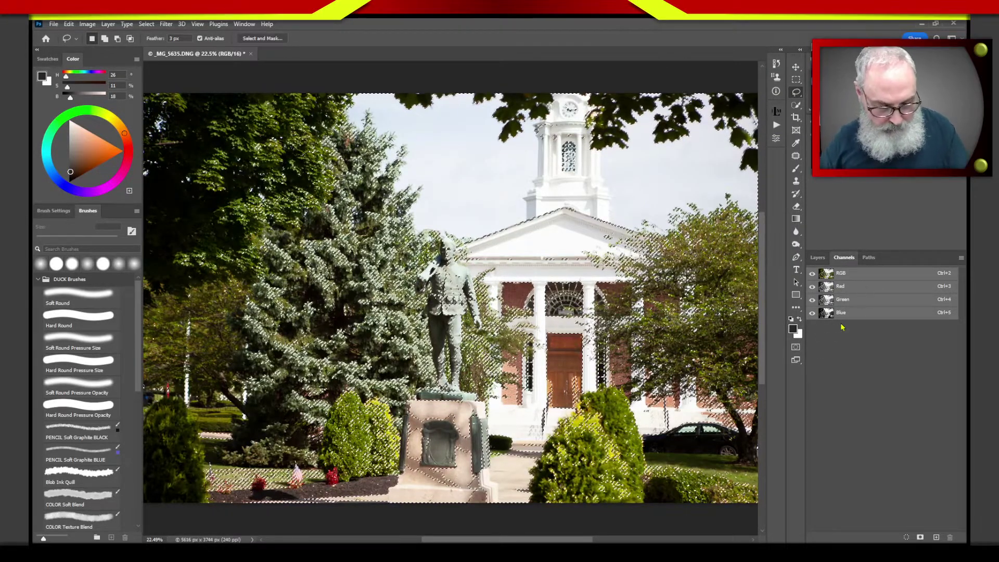
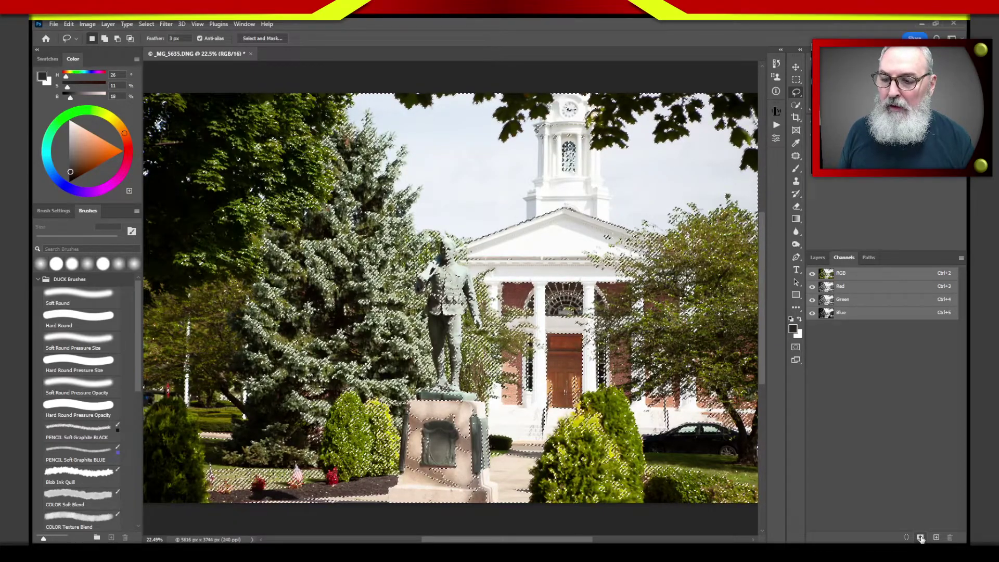
{"action": "left_click", "coordinate": [922, 537]}
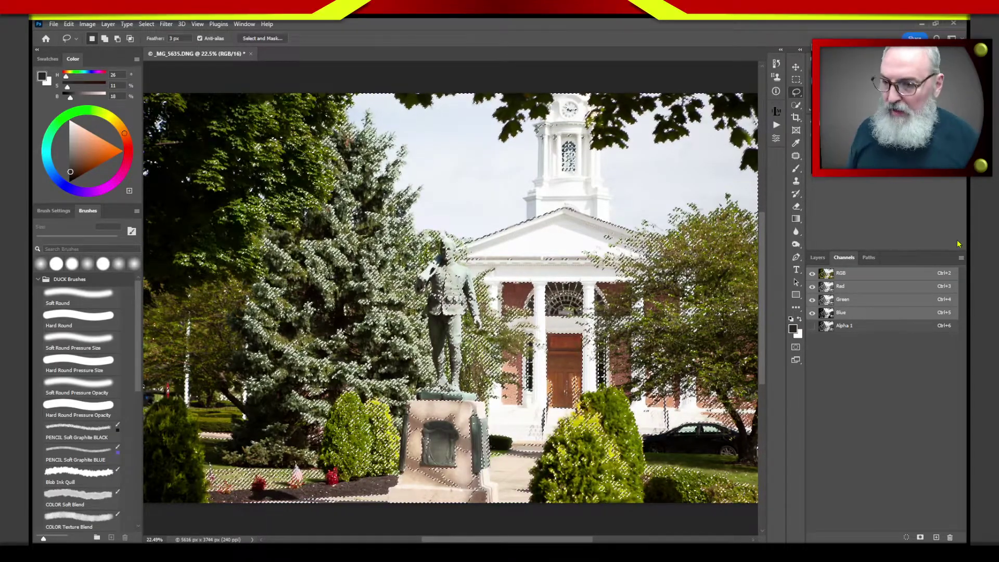
- Display the new alpha channel on its own and rename it Lights 1
{"action": "left_click", "coordinate": [842, 331]}
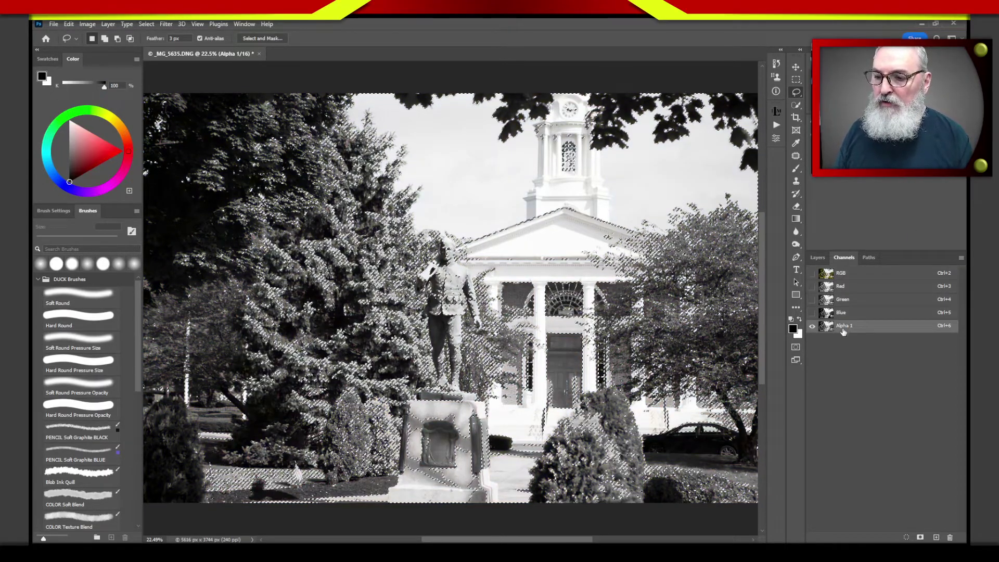
{"action": "double_click", "coordinate": [843, 326]}
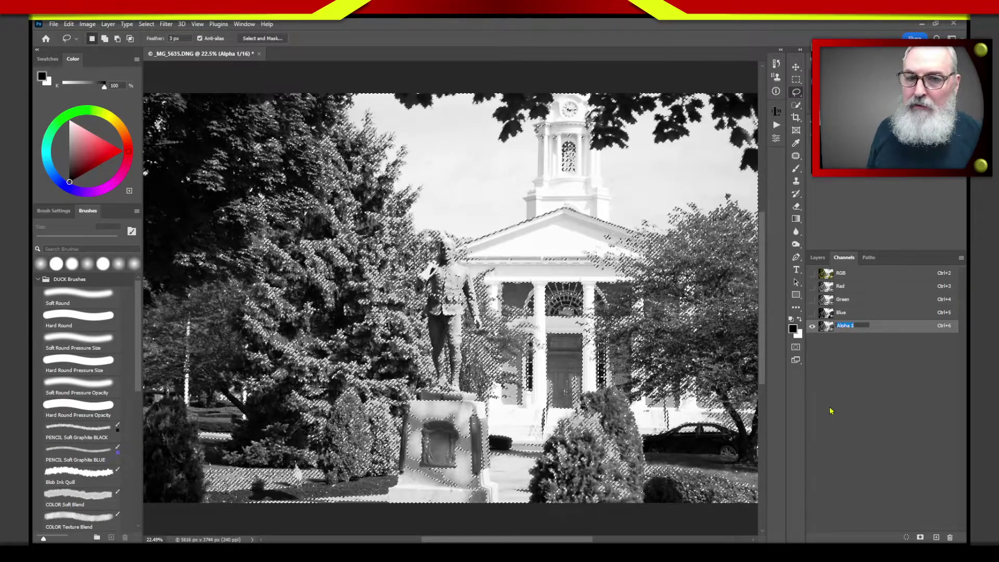
{"action": "type", "text": "Light"}
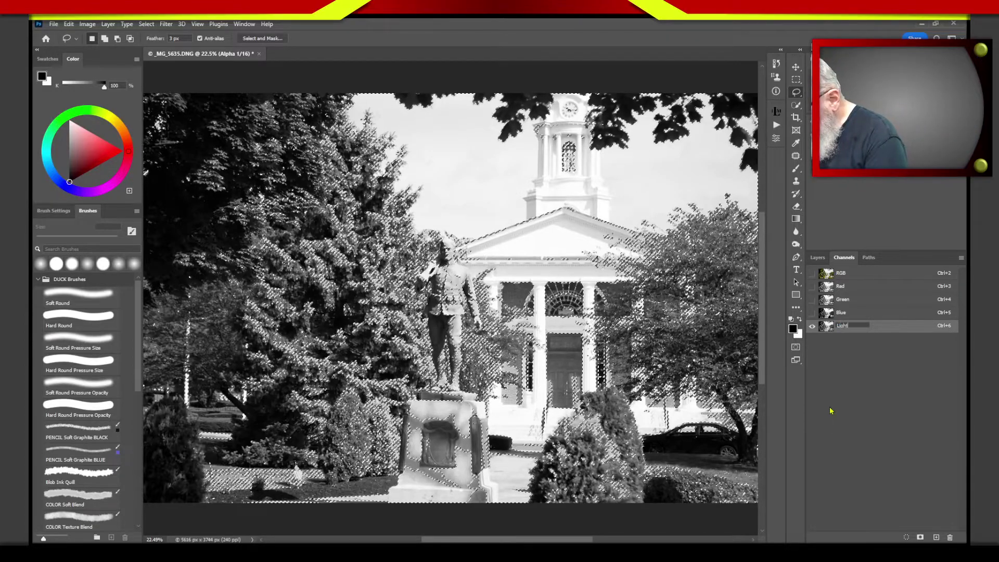
{"action": "type", "text": "s 1"}
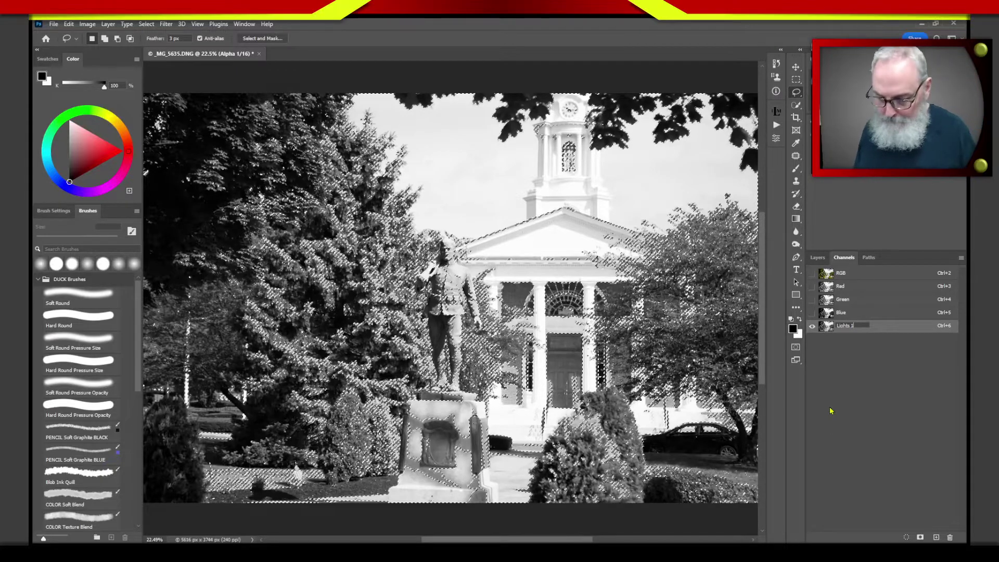
{"action": "key", "text": "Return"}
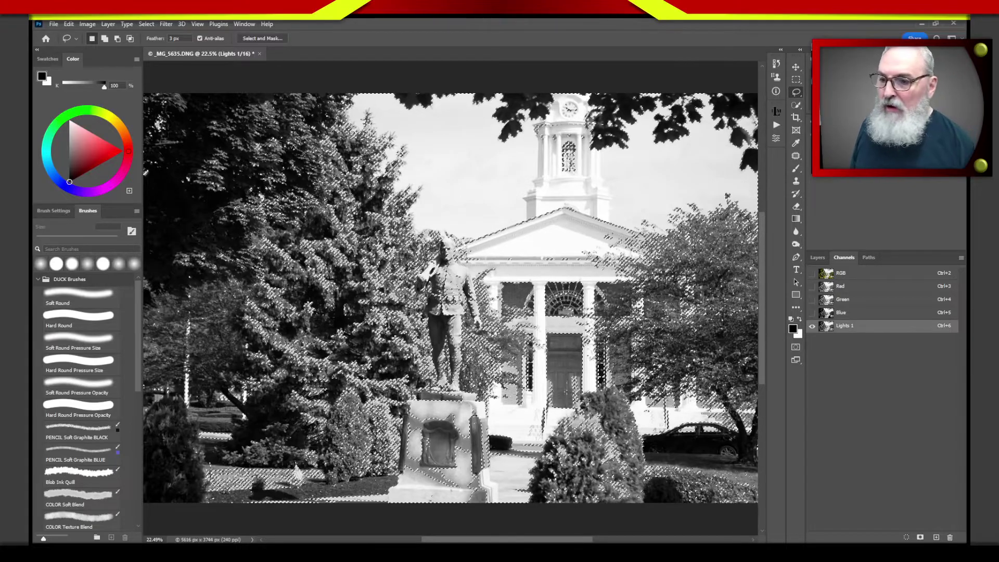
- Make the RGB composite active, deselect everything and return to the layer list
{"action": "left_click", "coordinate": [837, 275]}
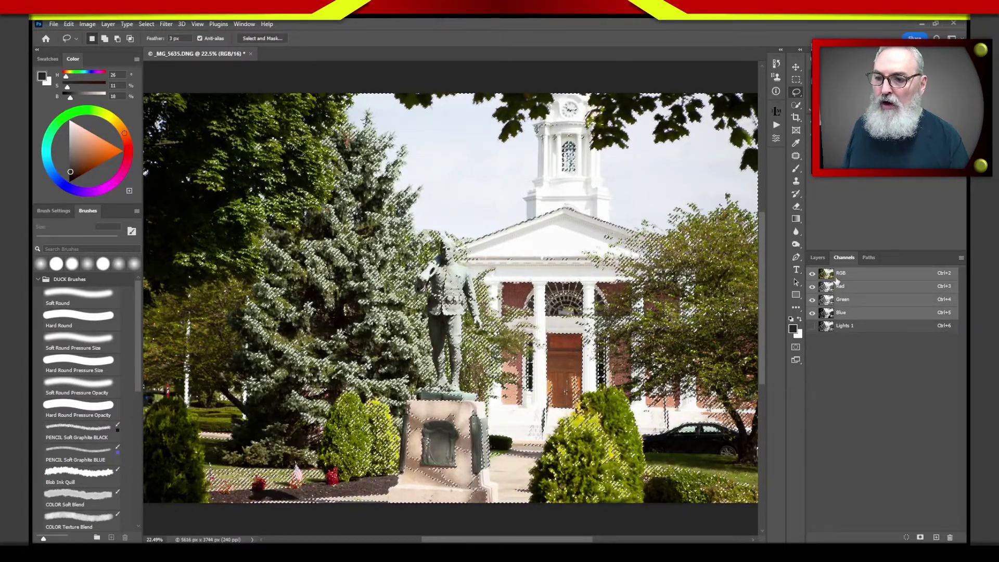
{"action": "key", "text": "ctrl+d"}
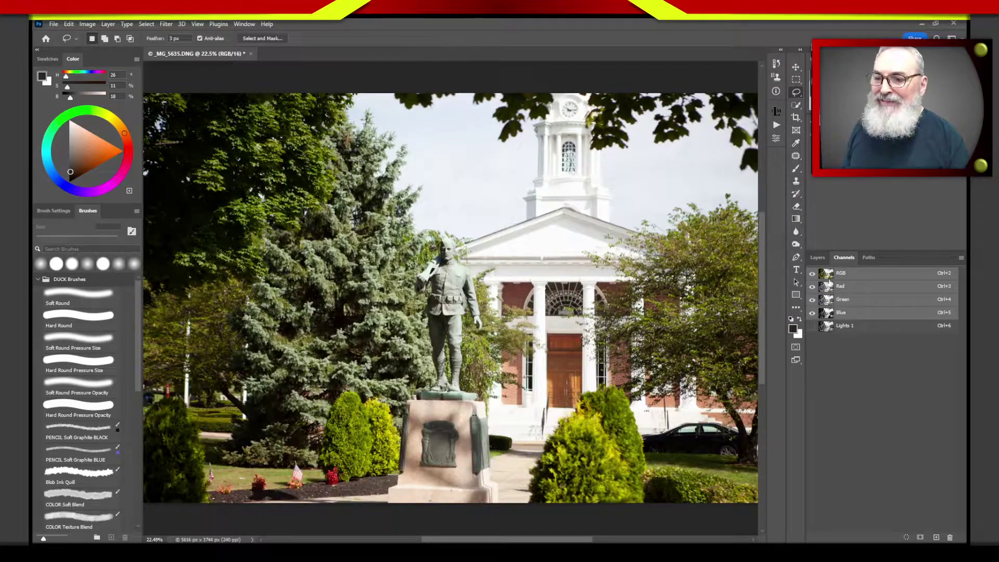
{"action": "left_click", "coordinate": [811, 257]}
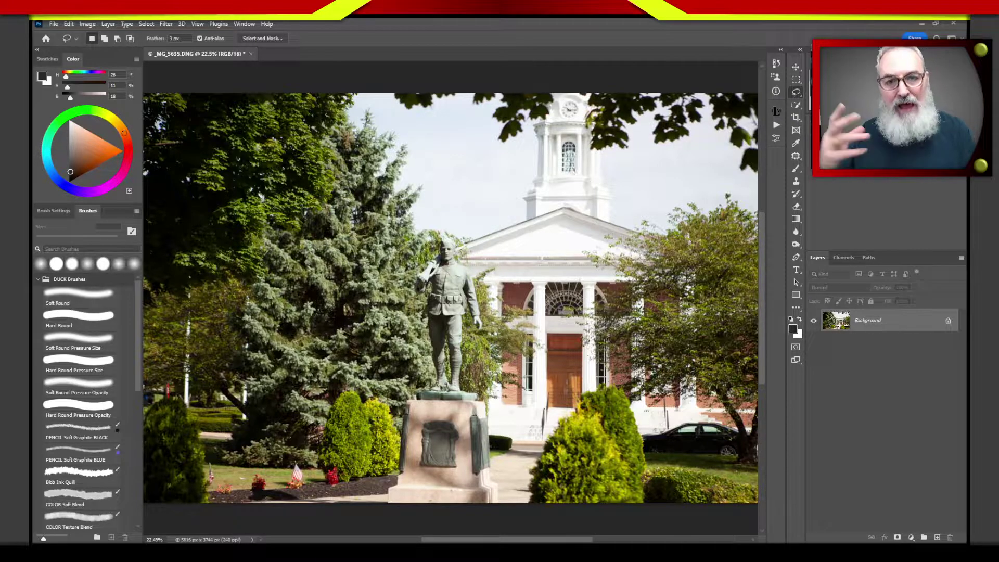
- Try a Curves adjustment layer masked by the Lights 1 channel selection, view its mask on its own and delete the layer
{"action": "left_click", "coordinate": [847, 260]}
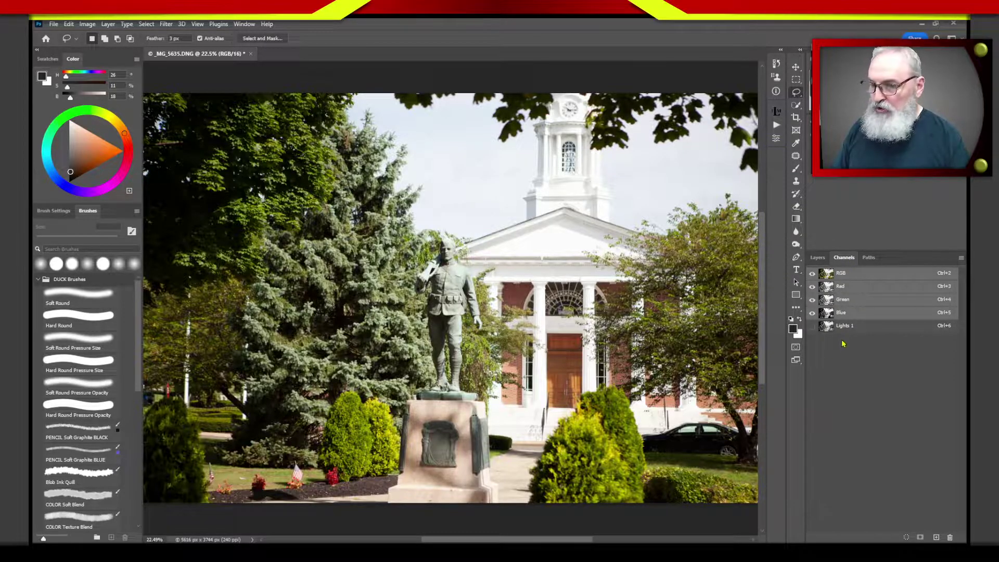
{"action": "left_click", "coordinate": [829, 327], "text": "ctrl"}
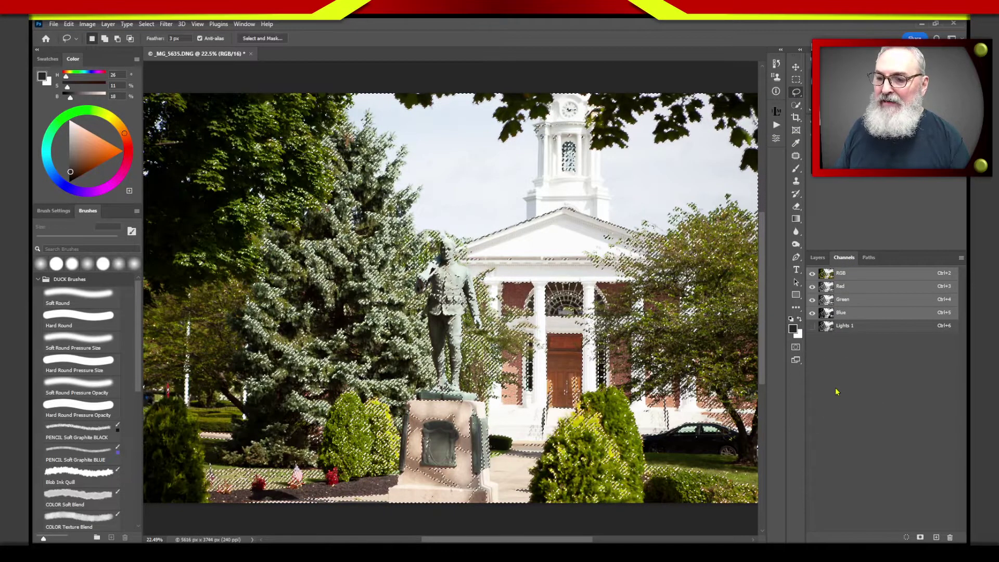
{"action": "left_click", "coordinate": [818, 257]}
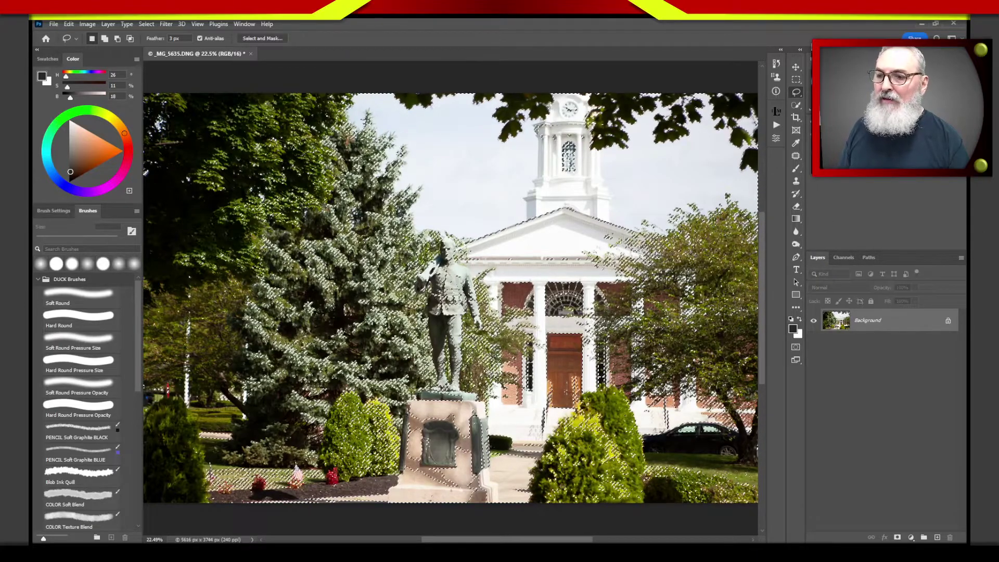
{"action": "left_click", "coordinate": [841, 141]}
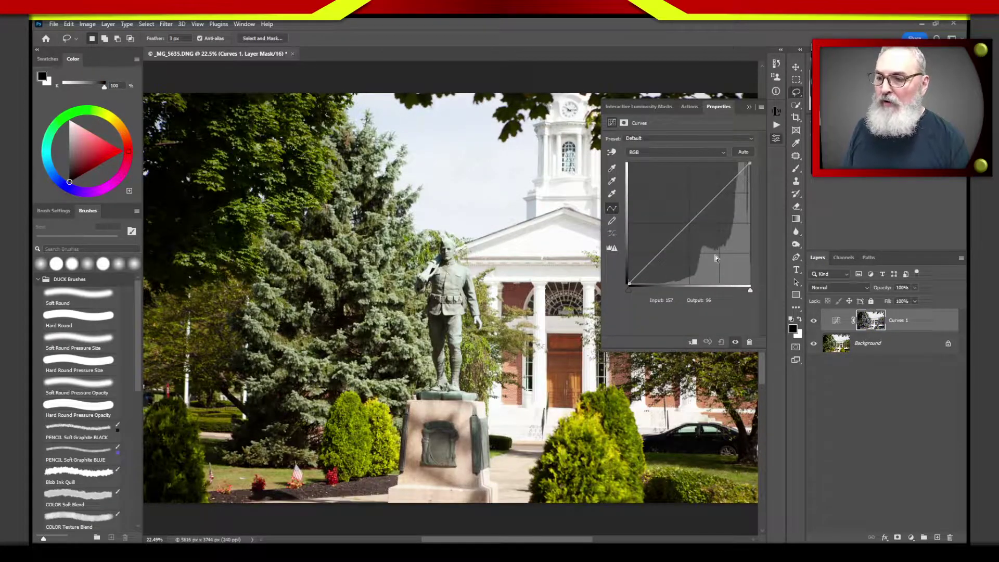
{"action": "left_click", "coordinate": [871, 325], "text": "alt"}
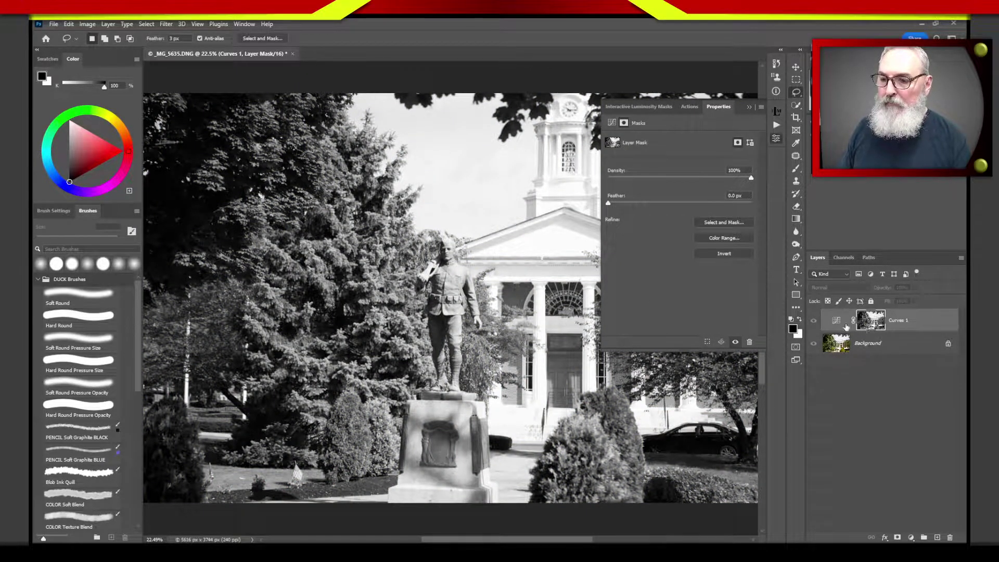
{"action": "left_click_drag", "start_coordinate": [846, 326], "coordinate": [950, 537]}
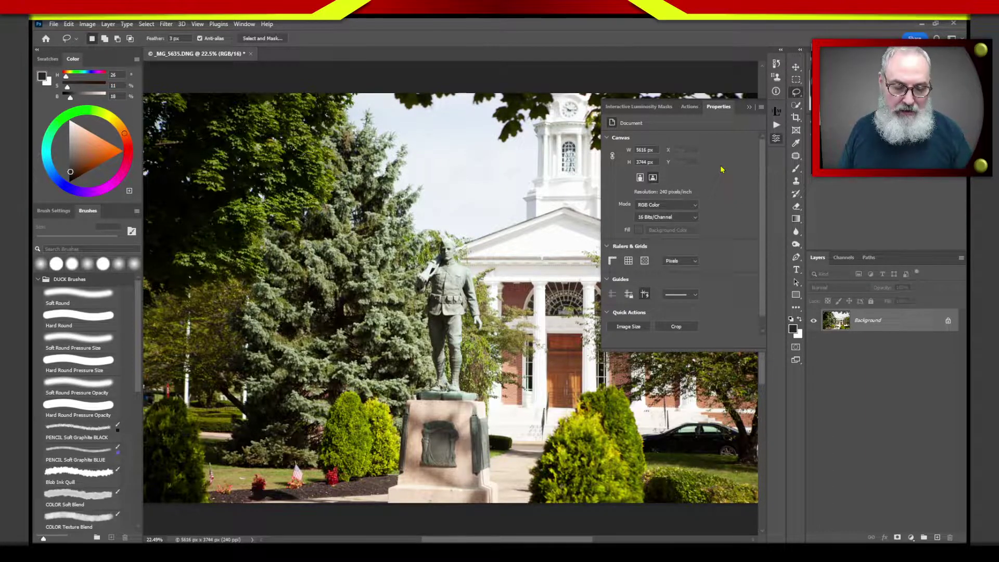
- Intersect the Lights 1 channel selection with itself and save the narrower selection as a new alpha channel
{"action": "left_click", "coordinate": [845, 258]}
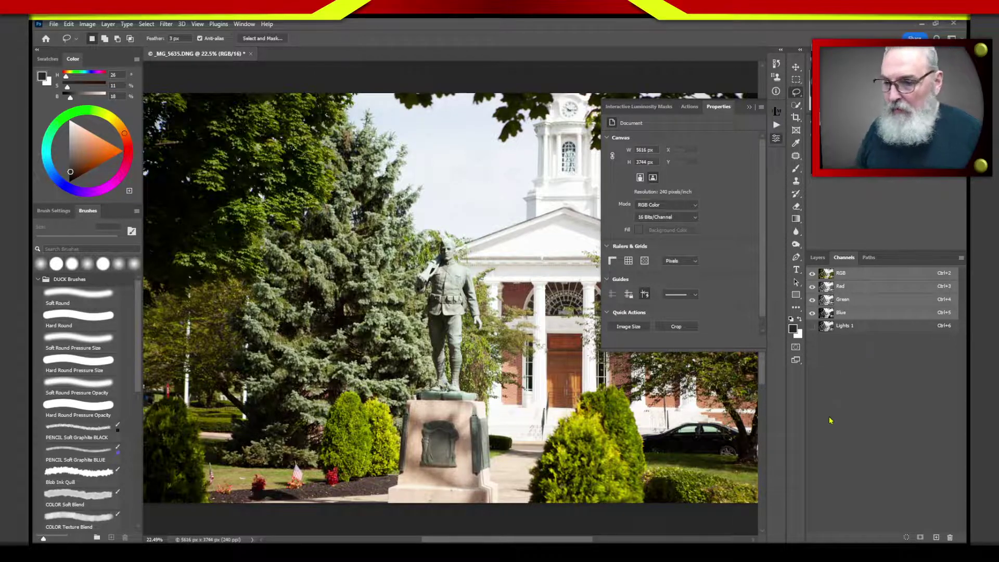
{"action": "left_click", "coordinate": [833, 327]}
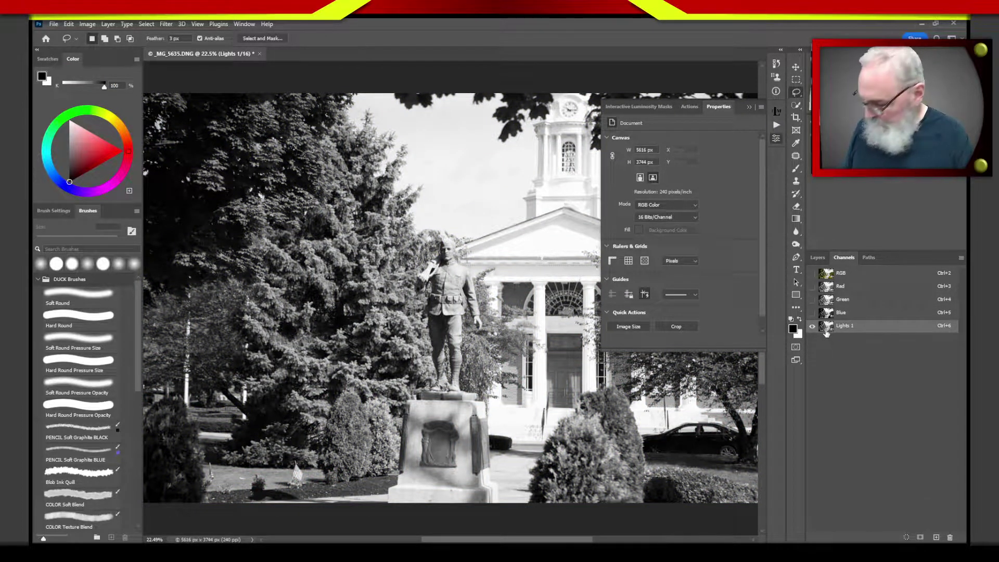
{"action": "left_click", "coordinate": [828, 327], "text": "ctrl"}
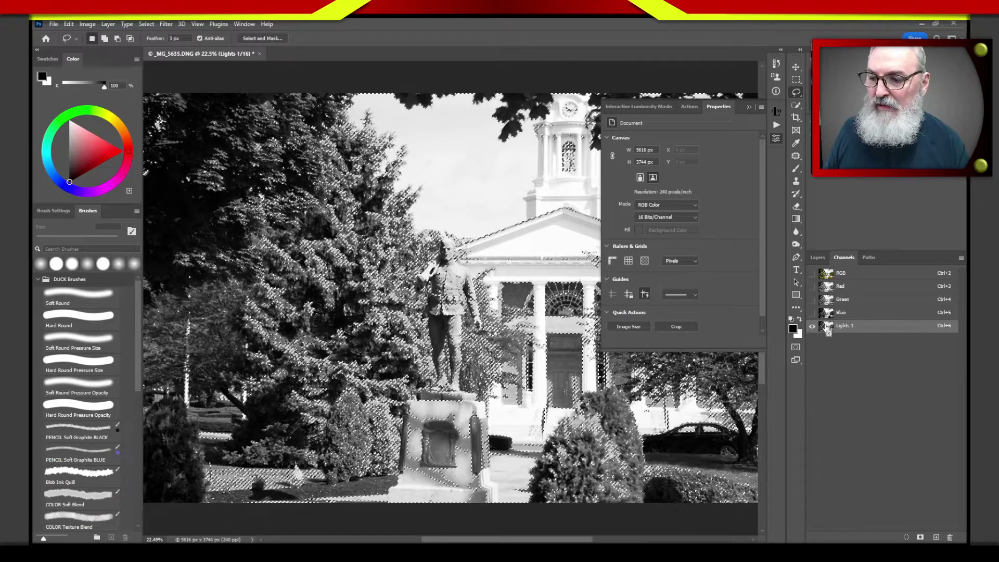
{"action": "key", "text": "ctrl+d"}
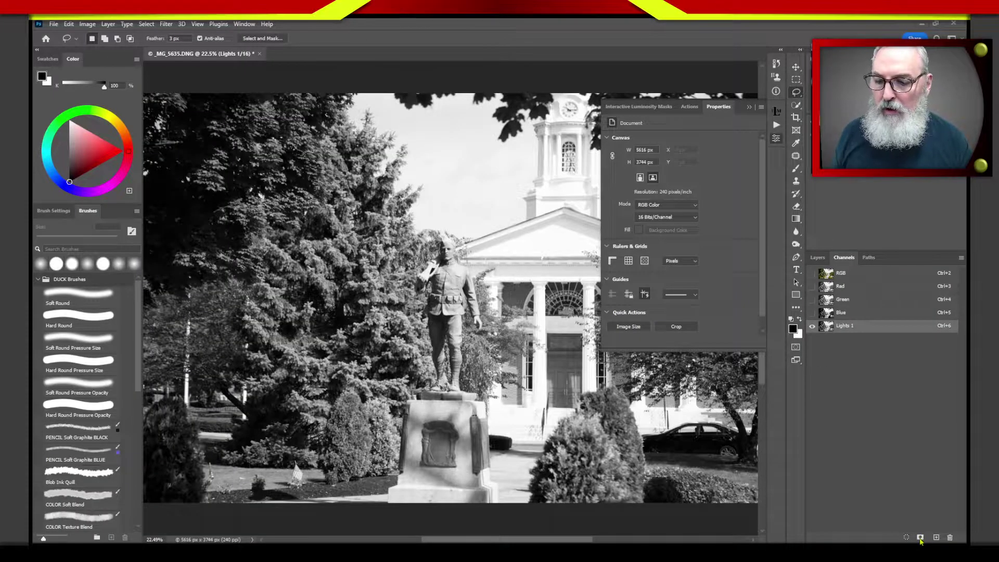
{"action": "left_click", "coordinate": [920, 537]}
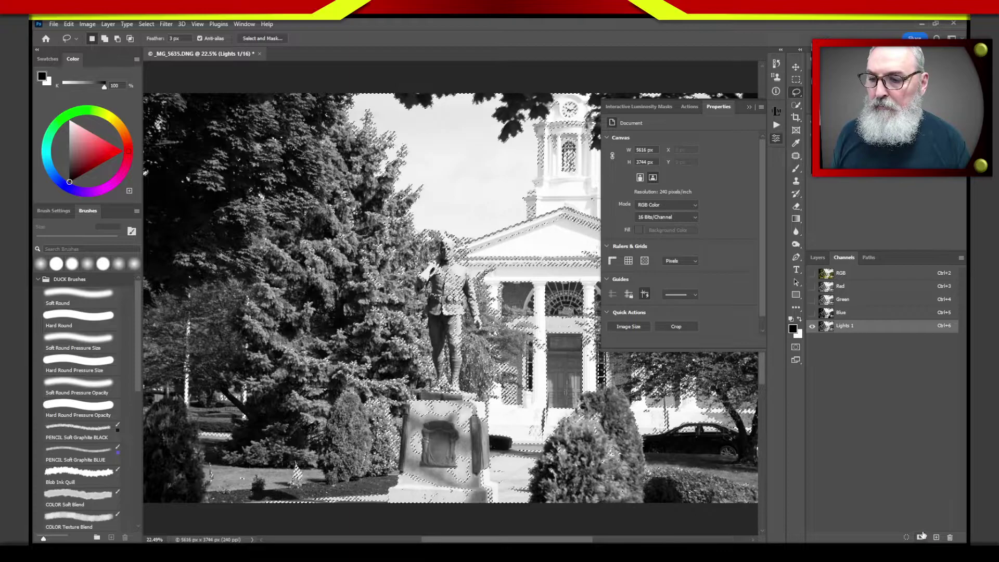
{"action": "left_click", "coordinate": [921, 537]}
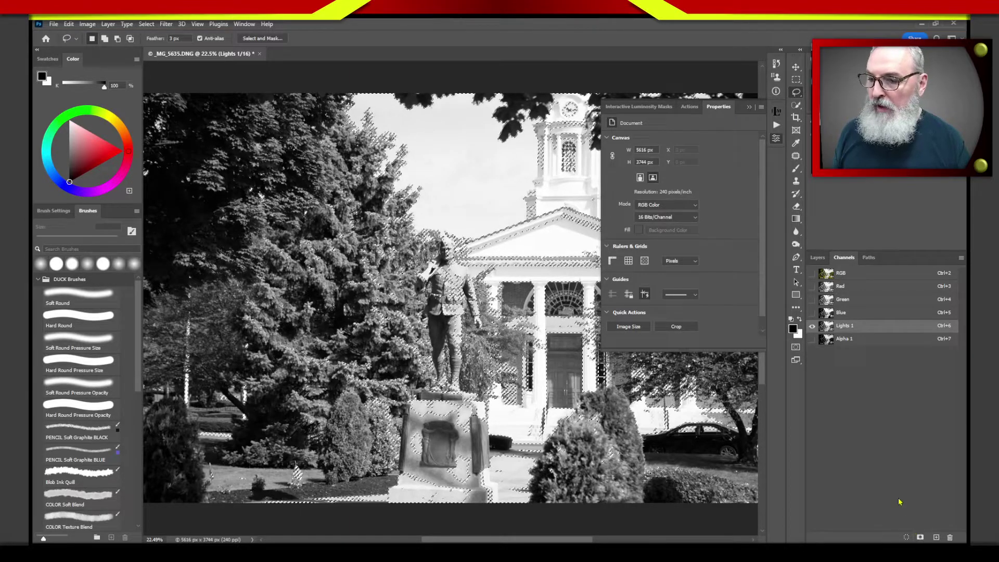
- Compare the new alpha channel with Lights 1 and rename the new one Lights 2
{"action": "left_click", "coordinate": [832, 340]}
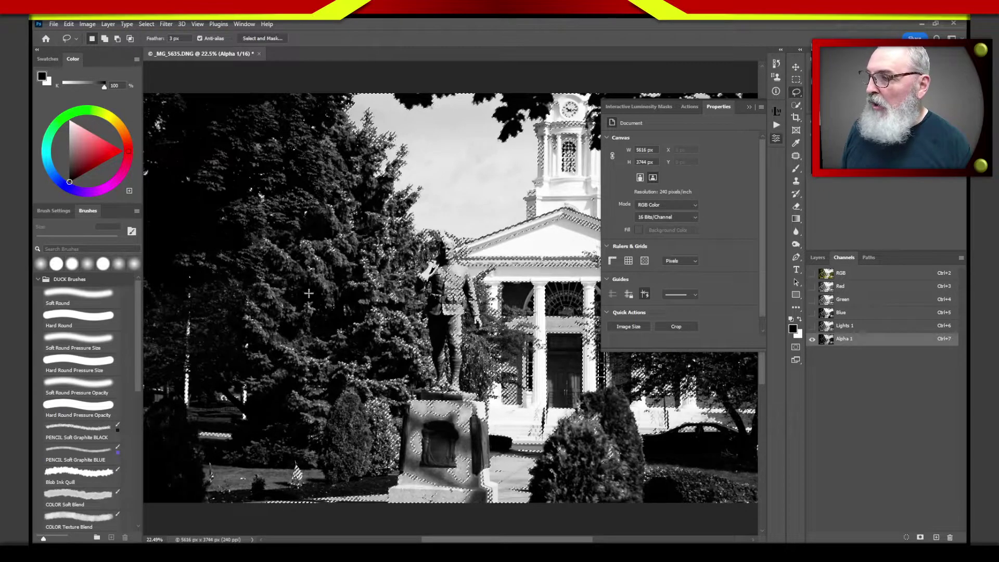
{"action": "left_click", "coordinate": [829, 328]}
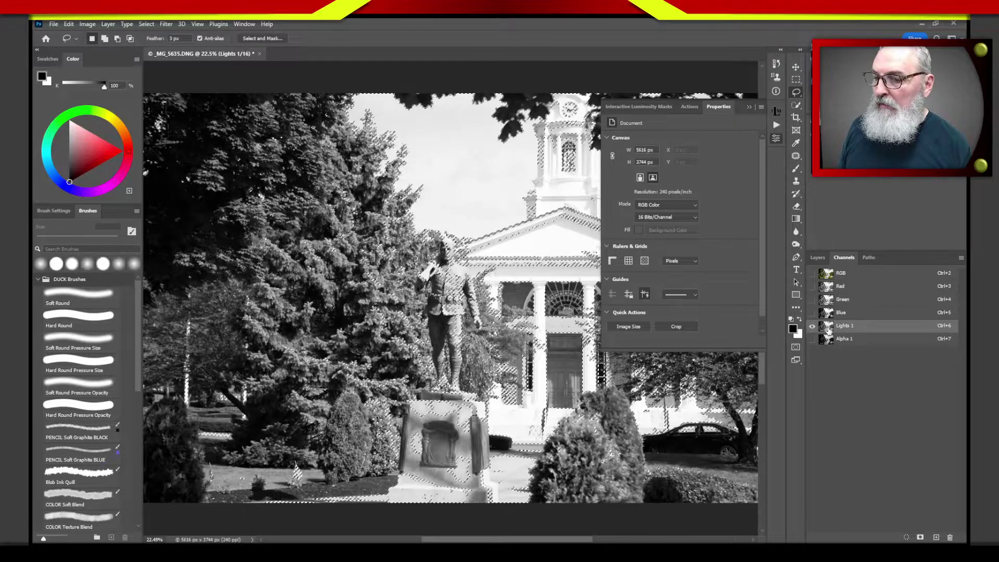
{"action": "left_click", "coordinate": [829, 341]}
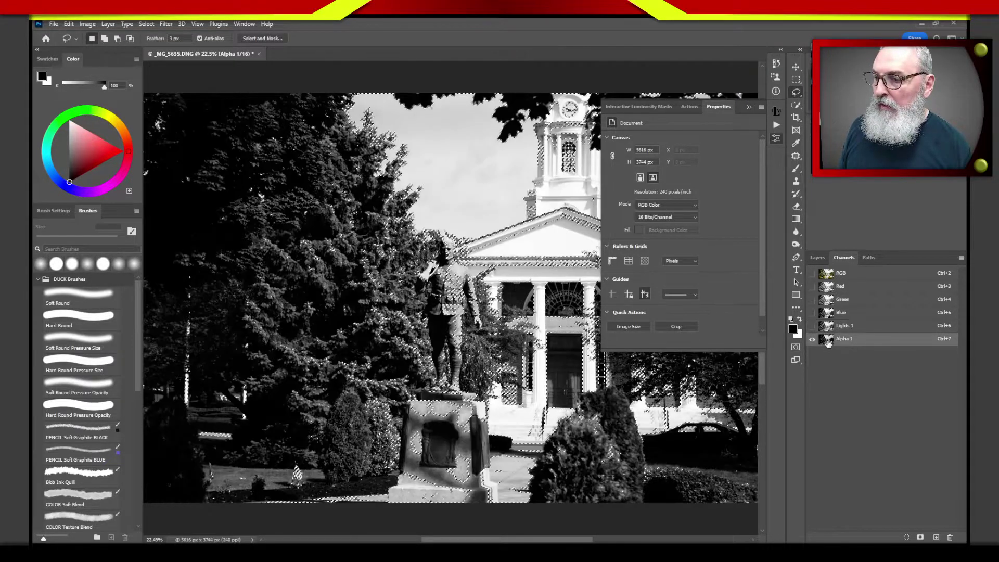
{"action": "double_click", "coordinate": [844, 339]}
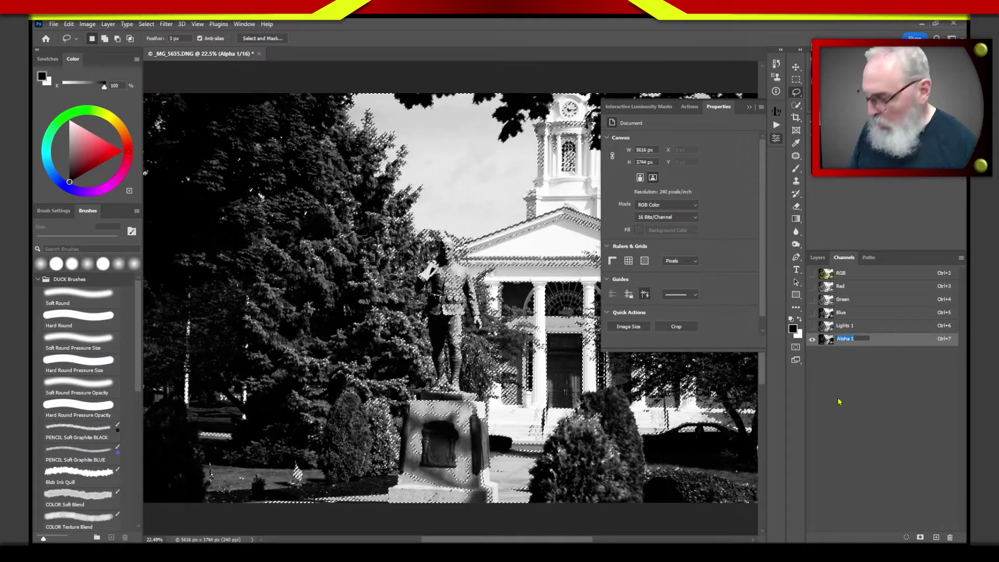
{"action": "type", "text": "Lights"}
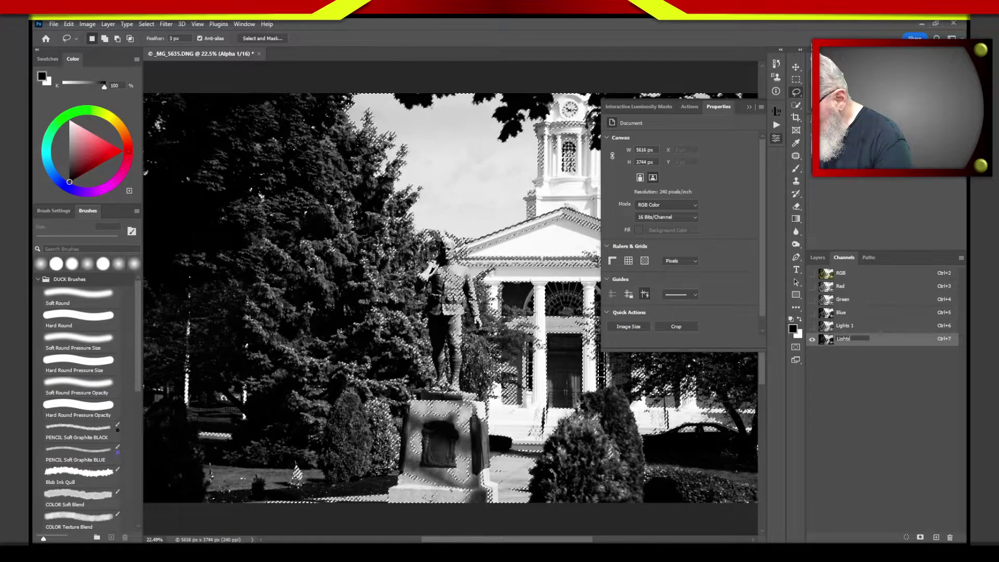
{"action": "type", "text": " 2"}
{"action": "key", "text": "Return"}
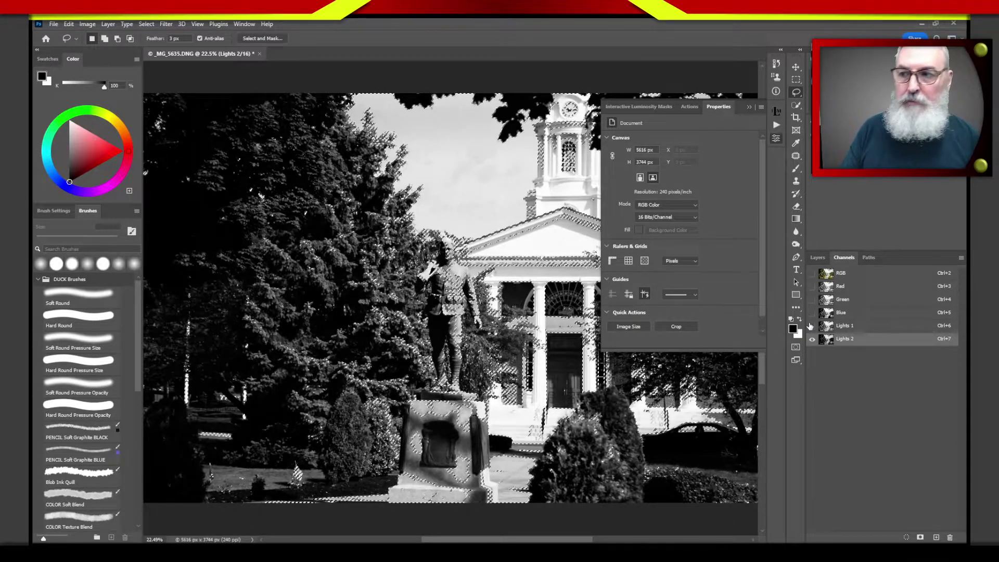
- Collapse the Properties display and show the Lights 1 channel to compare it with Lights 2 across the full image
{"action": "left_click", "coordinate": [750, 108]}
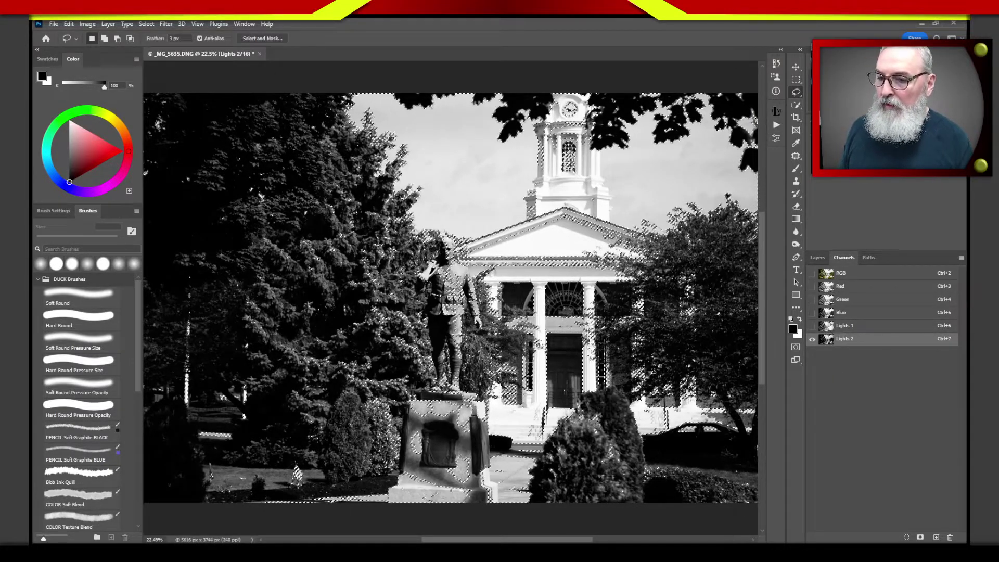
{"action": "left_click", "coordinate": [829, 327]}
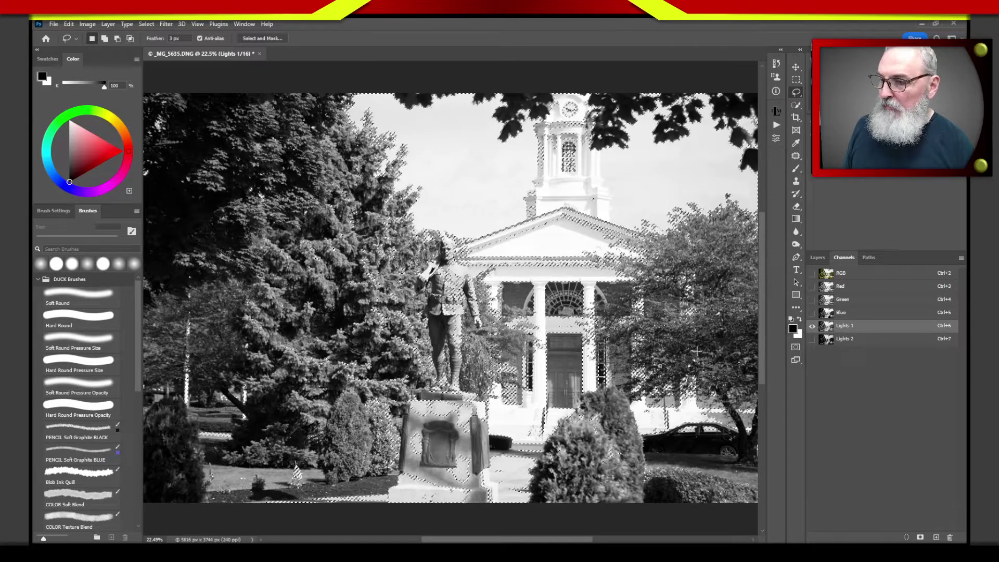
- Intersect the Lights 2 channel selection with itself, save it as a new alpha channel and rename that channel Lights 3
{"action": "left_click", "coordinate": [825, 341]}
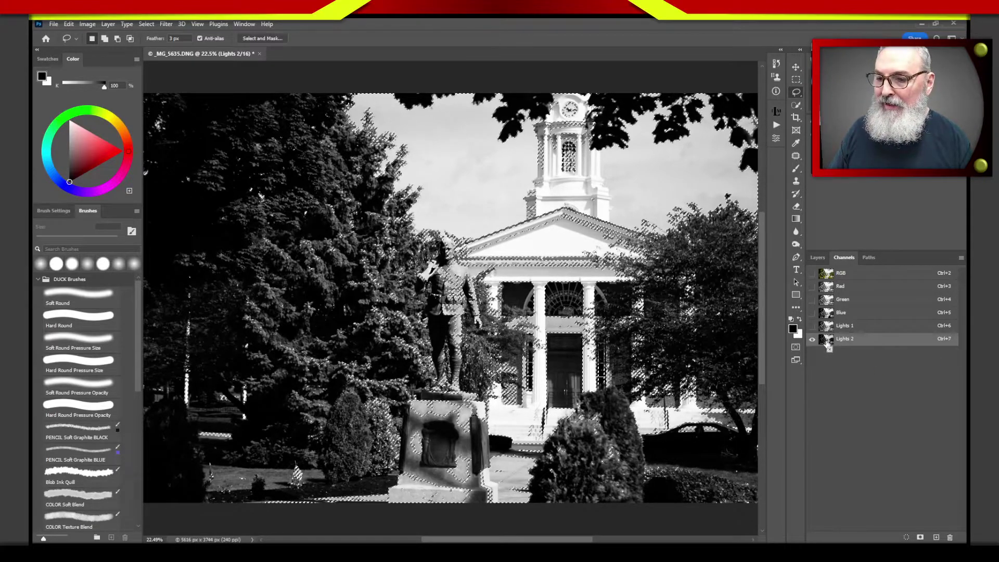
{"action": "key", "text": "ctrl+d"}
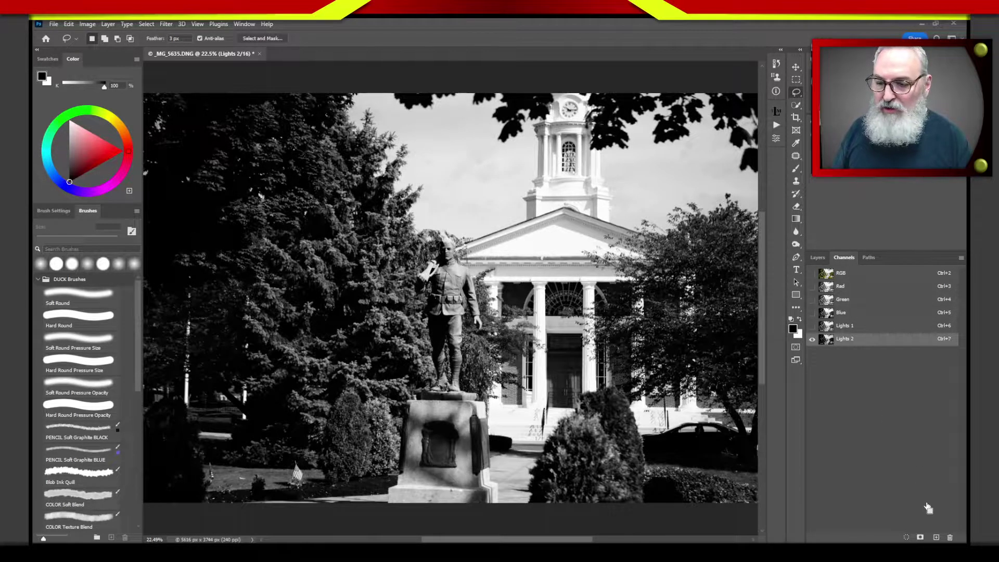
{"action": "left_click", "coordinate": [921, 538]}
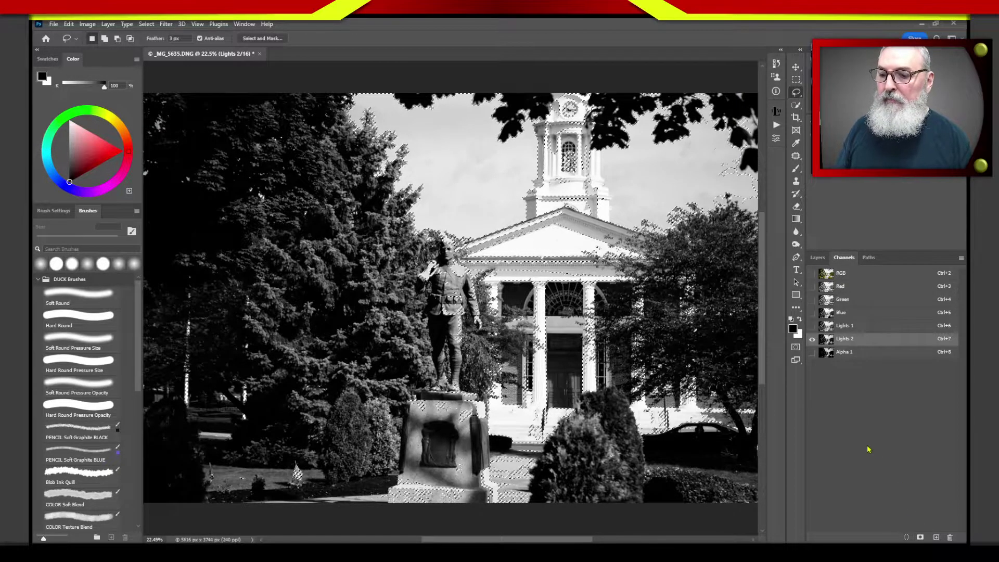
{"action": "left_click", "coordinate": [844, 353]}
{"action": "double_click", "coordinate": [845, 353]}
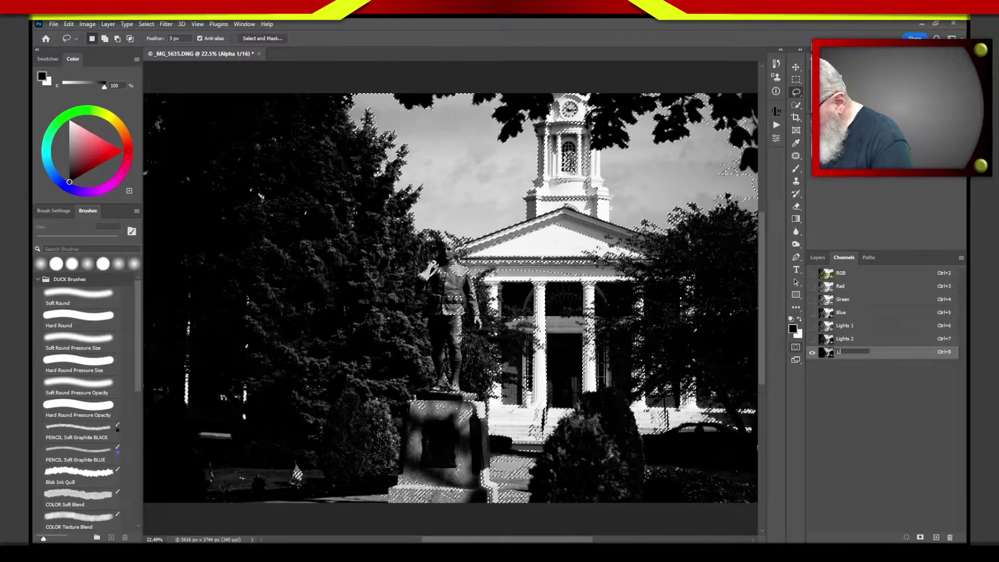
{"action": "type", "text": "Lights"}
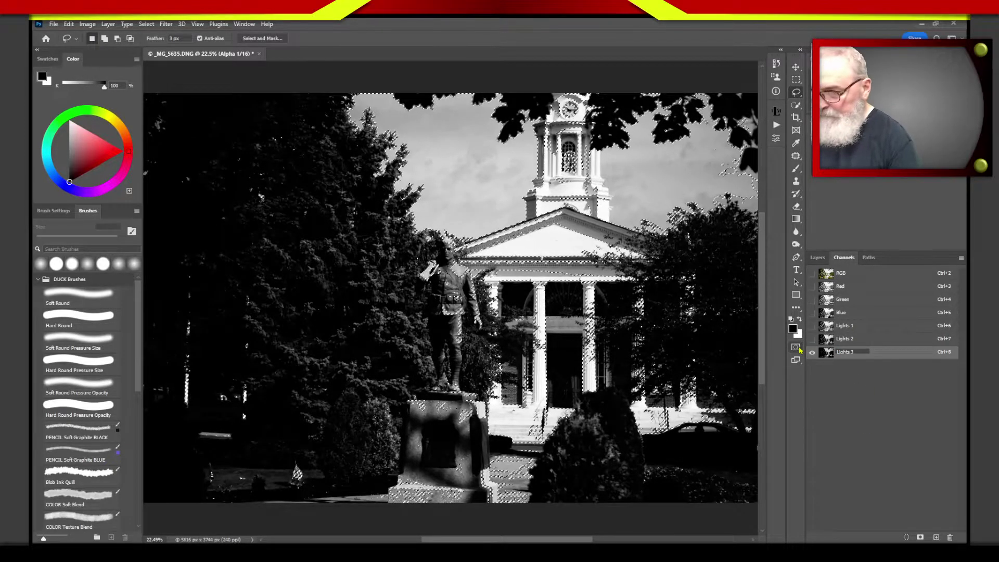
{"action": "type", "text": " 3"}
{"action": "key", "text": "Return"}
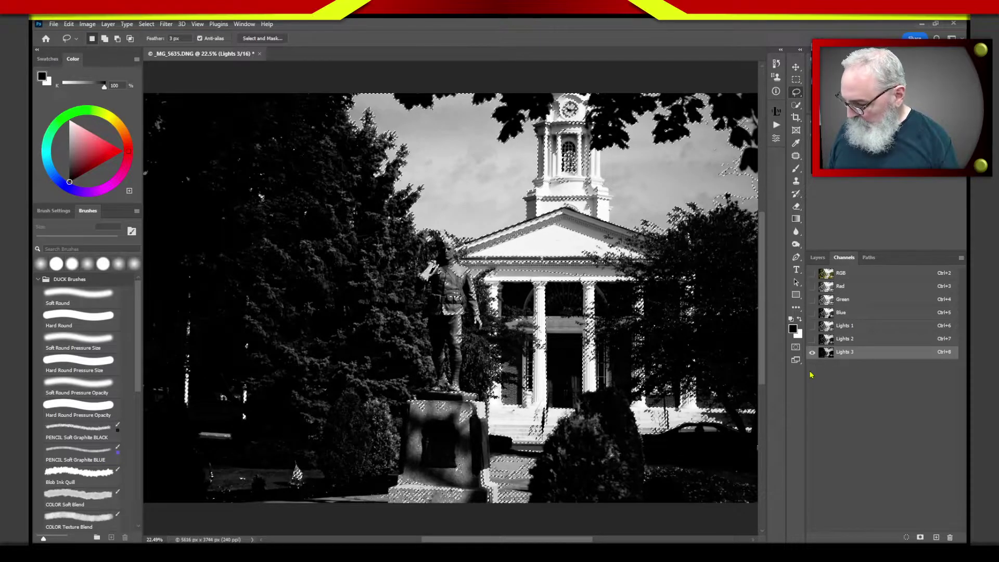
- Intersect the Lights 3 channel selection with itself and save the result as a new channel named Lights 4
{"action": "left_click", "coordinate": [829, 356], "text": "ctrl"}
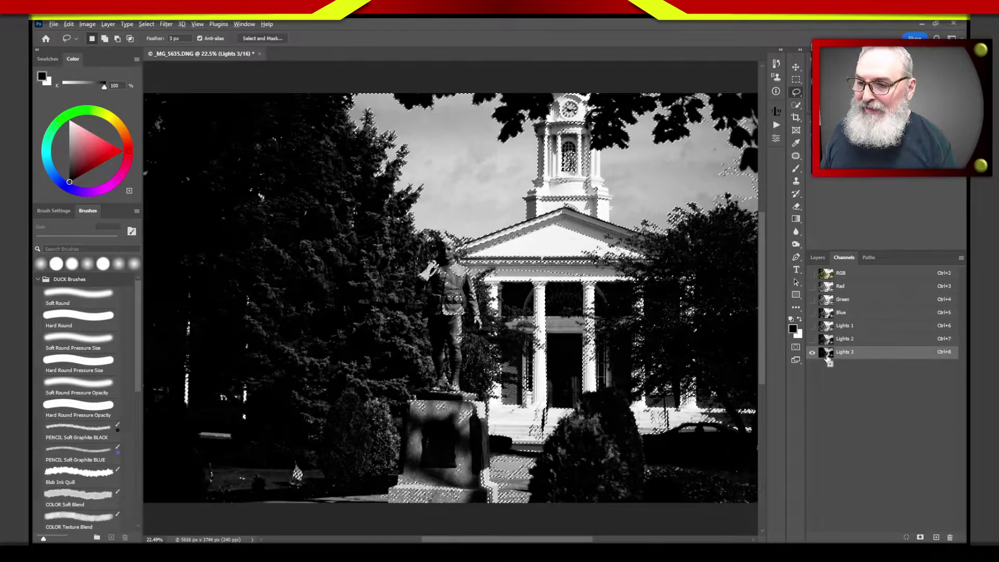
{"action": "left_click", "coordinate": [922, 538]}
{"action": "double_click", "coordinate": [845, 366]}
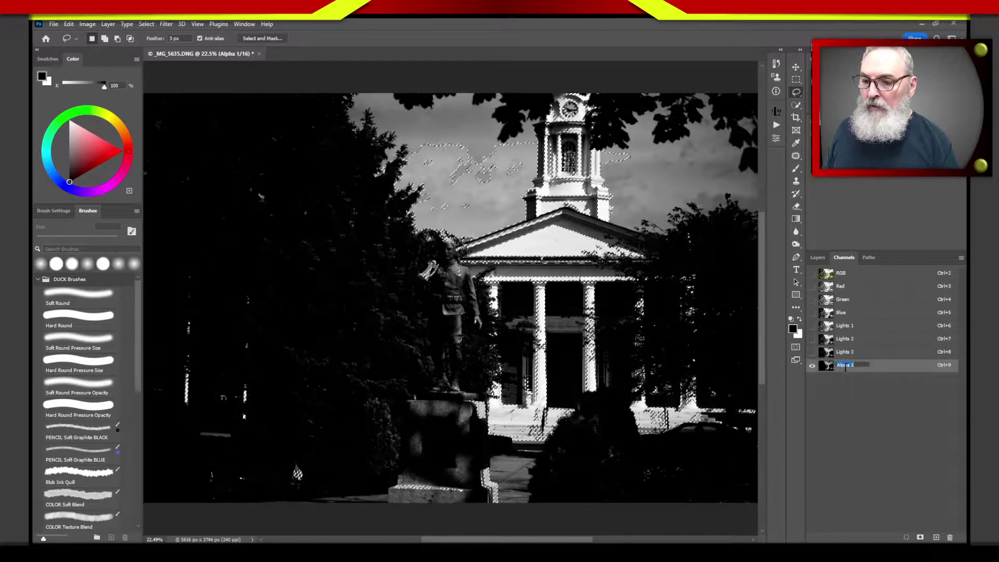
{"action": "type", "text": "Li"}
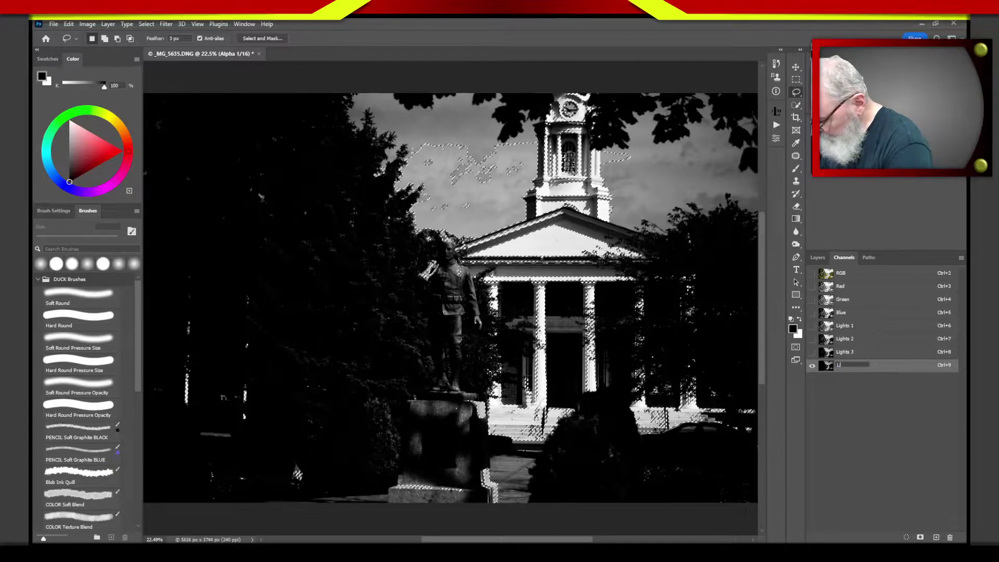
{"action": "type", "text": "ghts 4"}
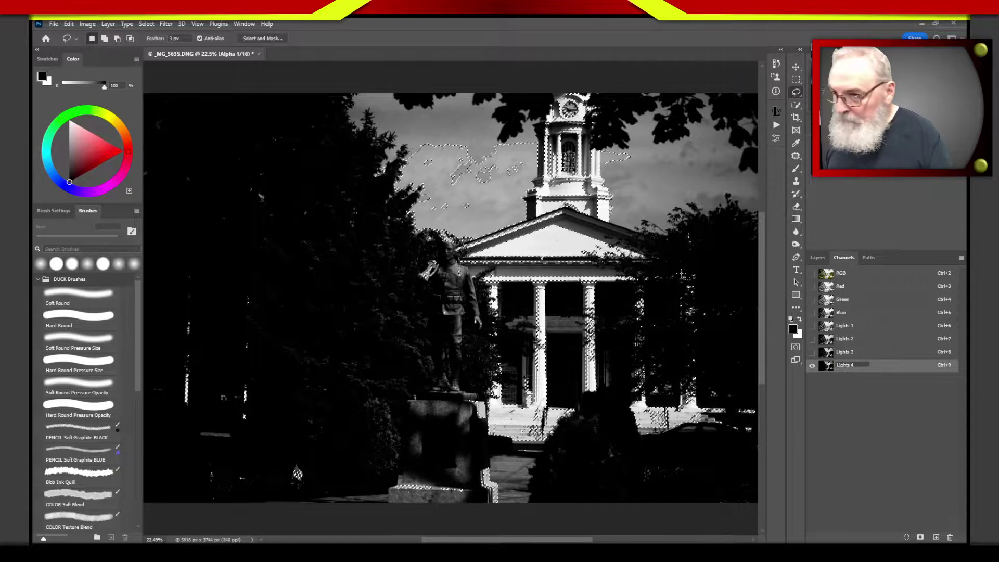
{"action": "key", "text": "Return"}
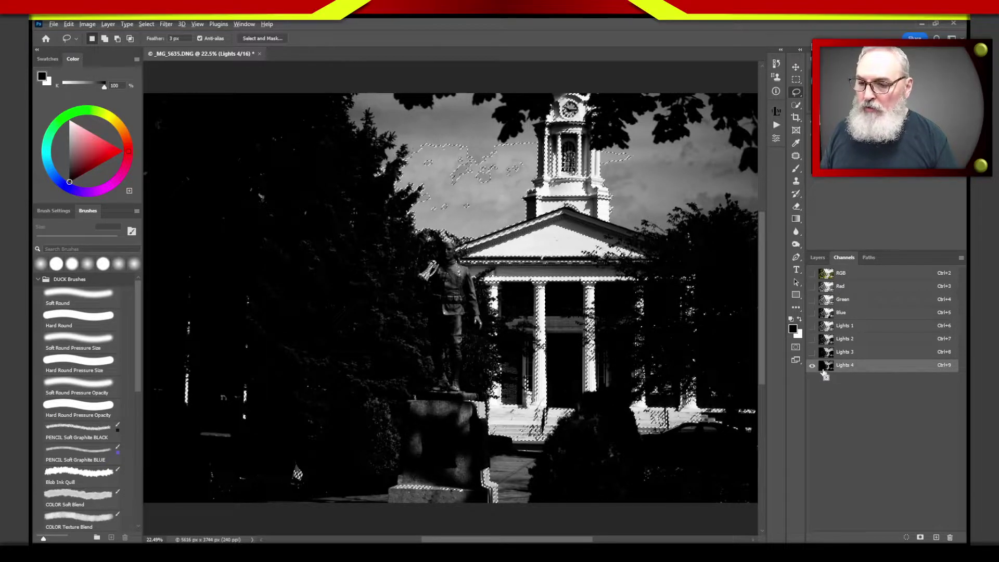
- Clear the selection, intersect the Lights 4 channel with itself and save the result as a channel named Lights 5
{"action": "key", "text": "ctrl+d"}
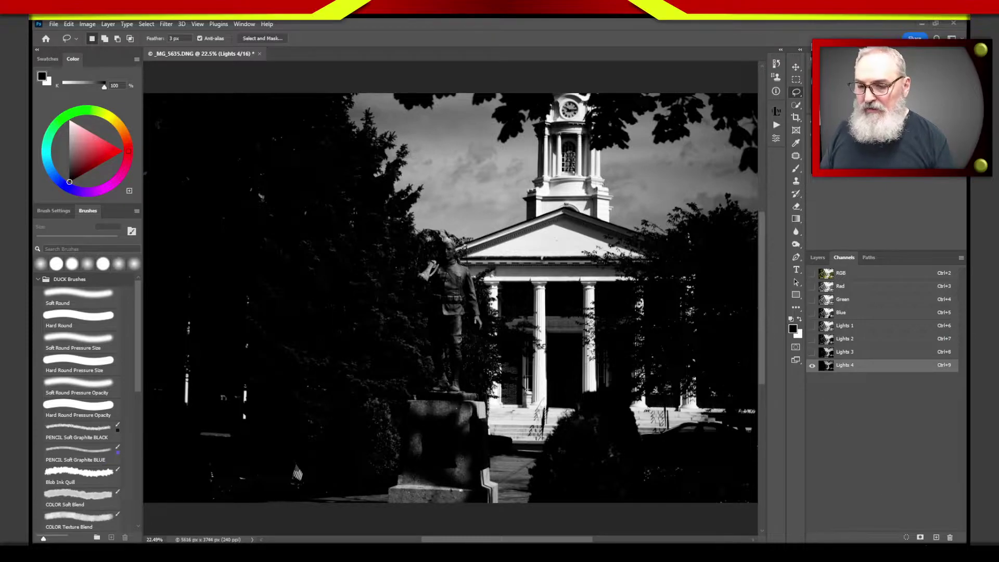
{"action": "mouse_move", "coordinate": [920, 514]}
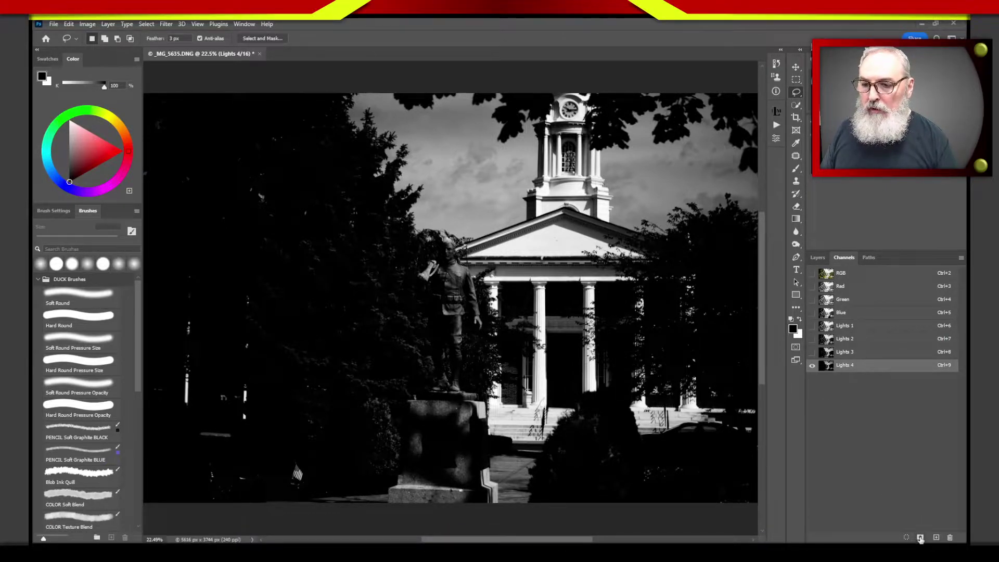
{"action": "left_click", "coordinate": [920, 538]}
{"action": "left_click", "coordinate": [921, 538]}
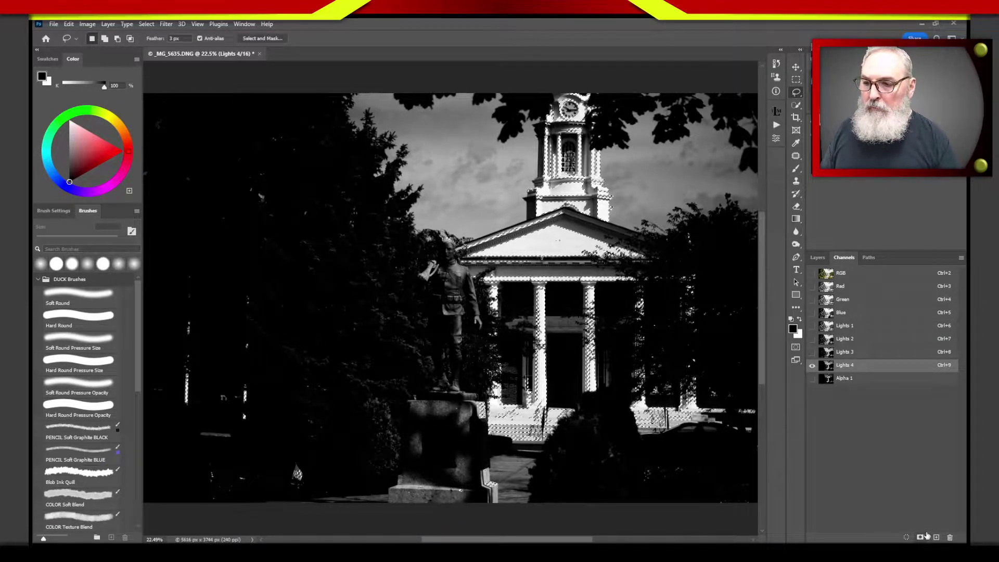
{"action": "double_click", "coordinate": [844, 378]}
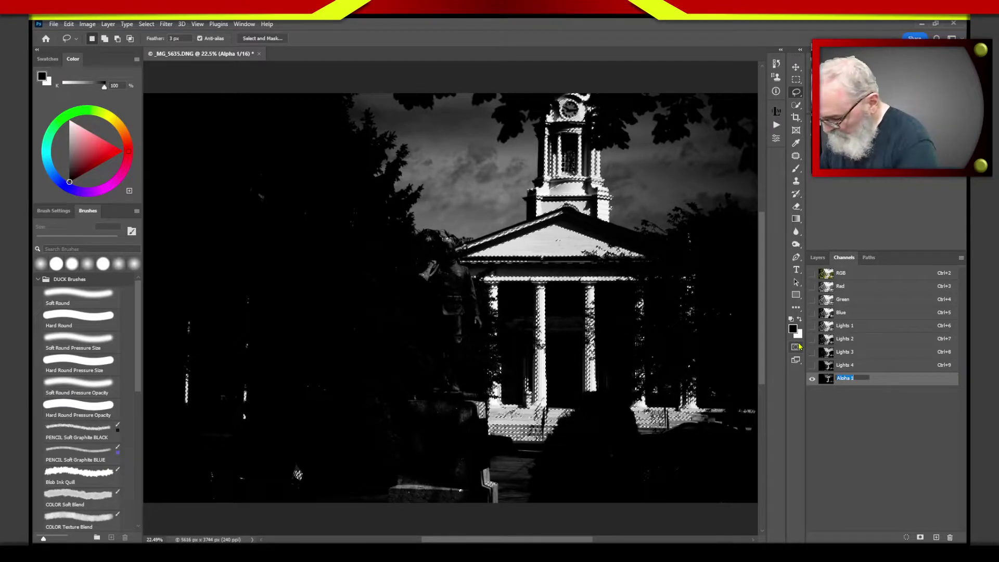
{"action": "type", "text": "Lights 5"}
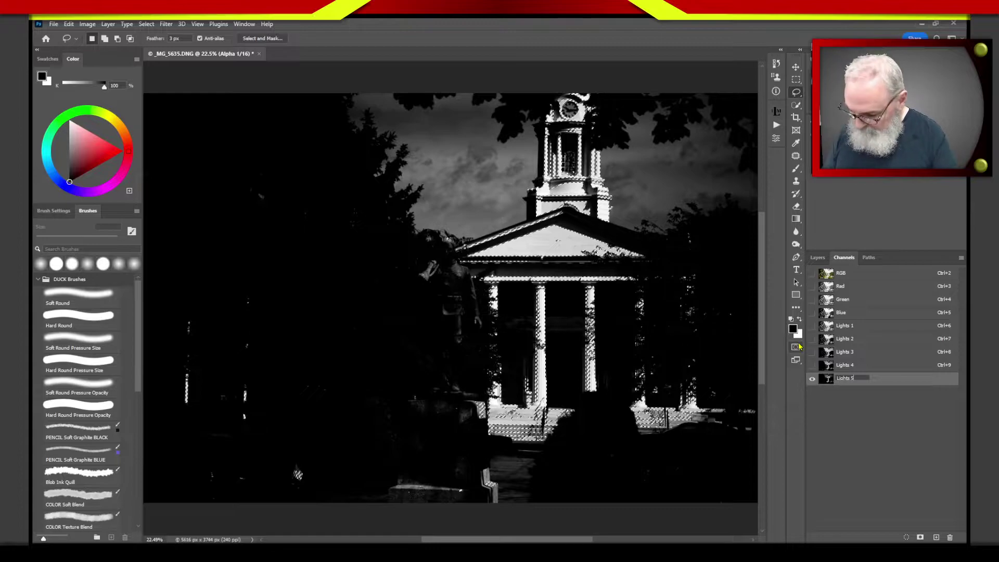
{"action": "key", "text": "Return"}
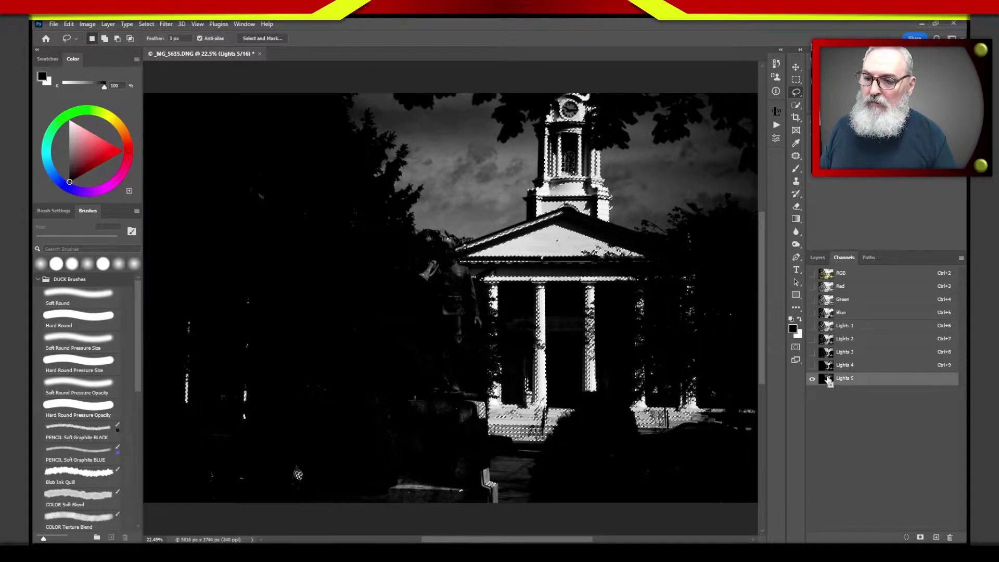
- Clear the selection, intersect the Lights 5 channel with itself and save the result as a channel named Lights 6
{"action": "key", "text": "ctrl+d"}
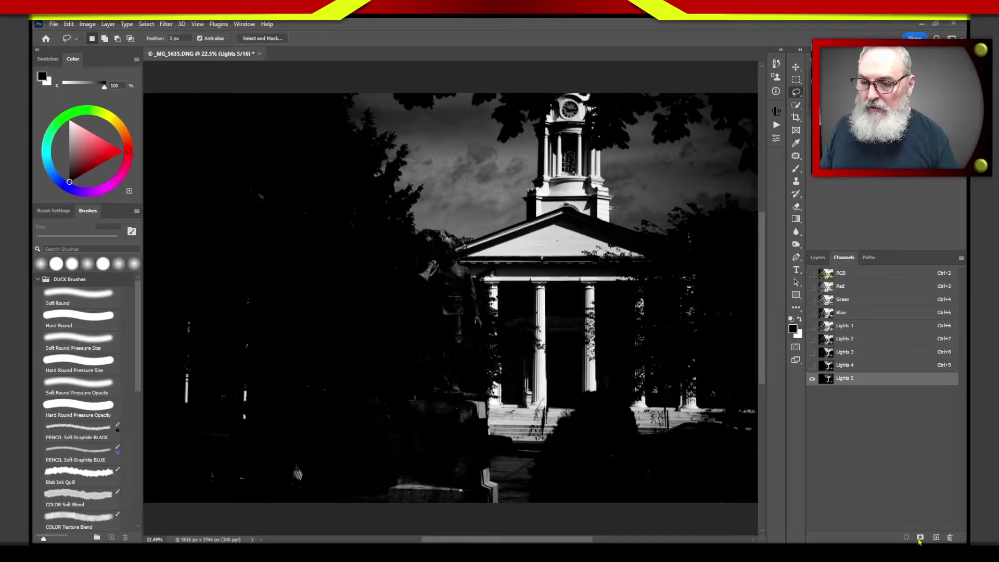
{"action": "left_click", "coordinate": [921, 538]}
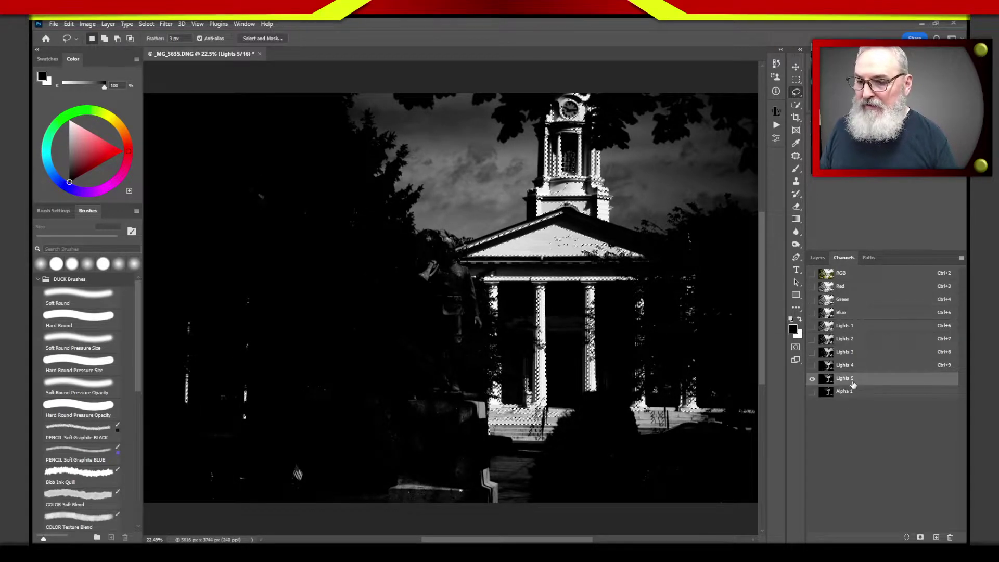
{"action": "left_click", "coordinate": [848, 392]}
{"action": "double_click", "coordinate": [846, 391]}
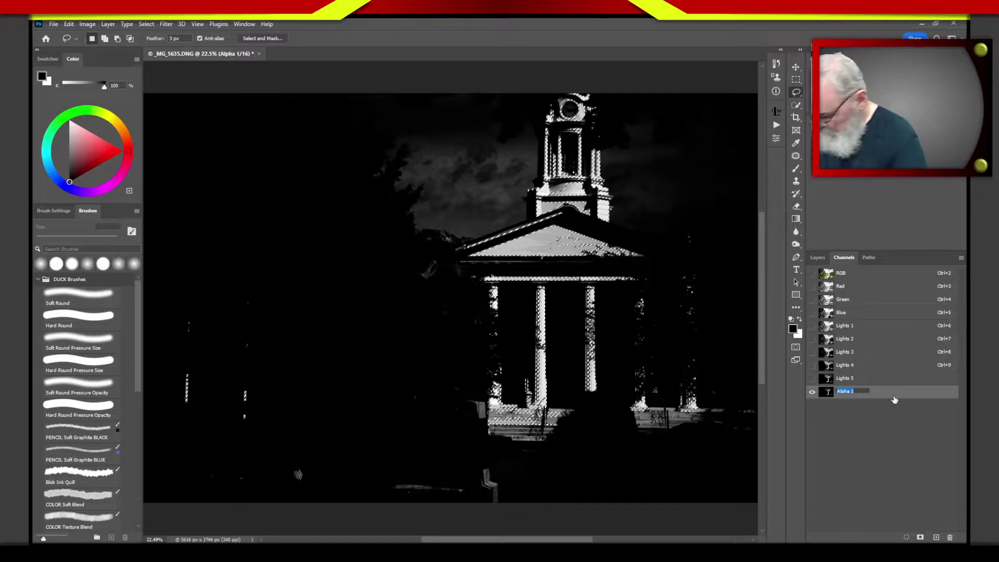
{"action": "type", "text": "Lights"}
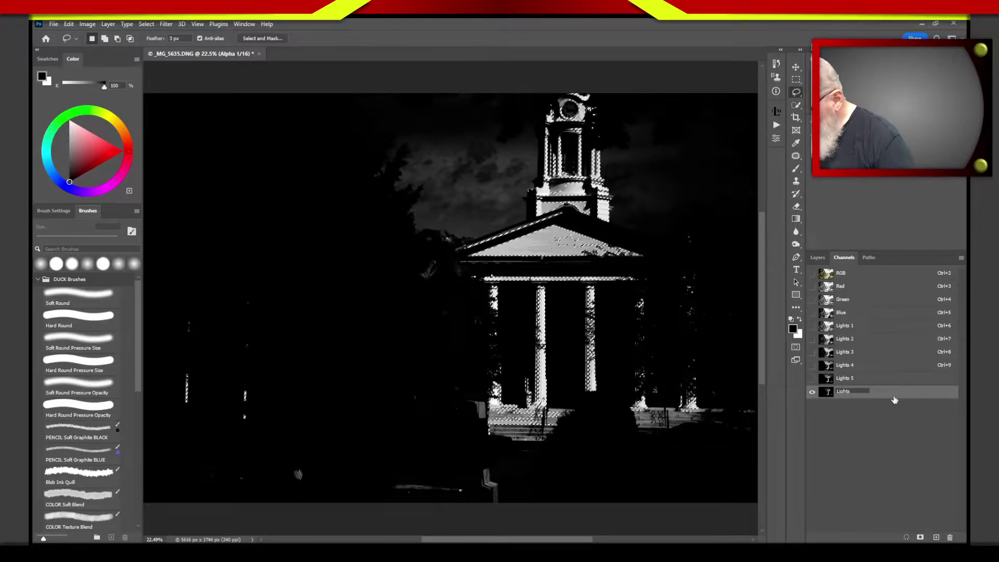
{"action": "type", "text": " 6"}
{"action": "key", "text": "Return"}
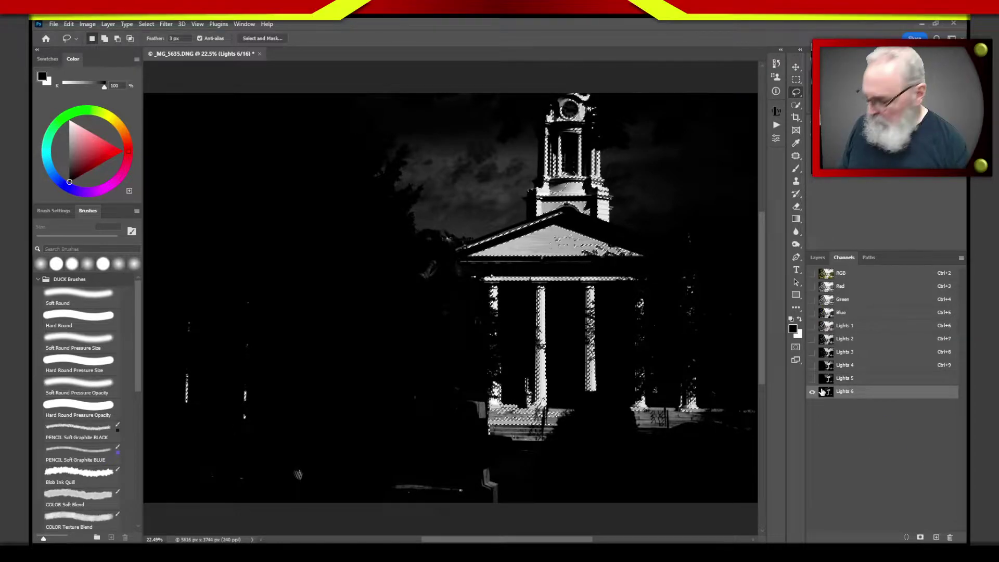
- Save the Lights 6 selection intersected with itself as a channel named Lights 7, dismissing the Fill dialog and activating the Move tool
{"action": "left_click", "coordinate": [920, 538]}
{"action": "left_click", "coordinate": [843, 404]}
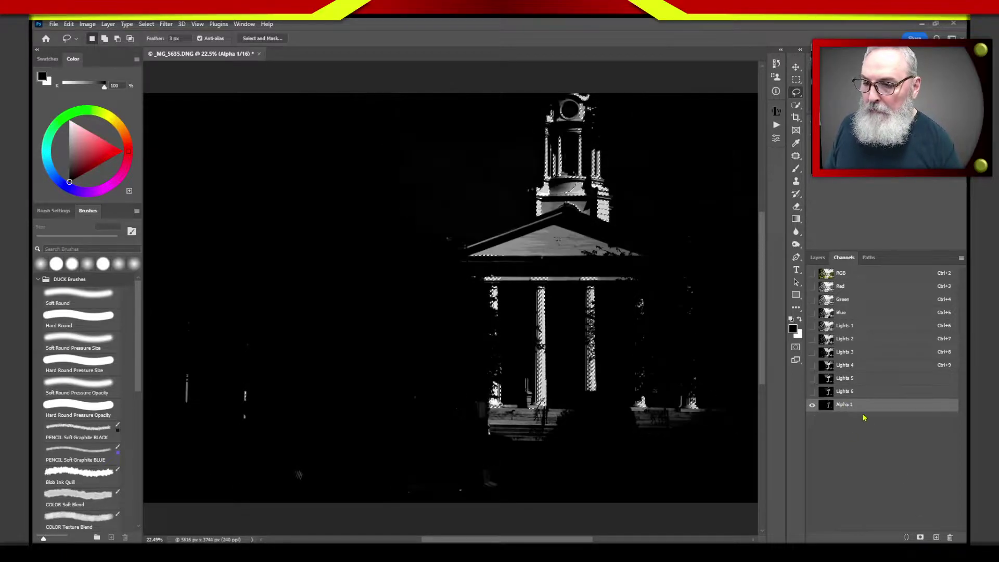
{"action": "key", "text": "i"}
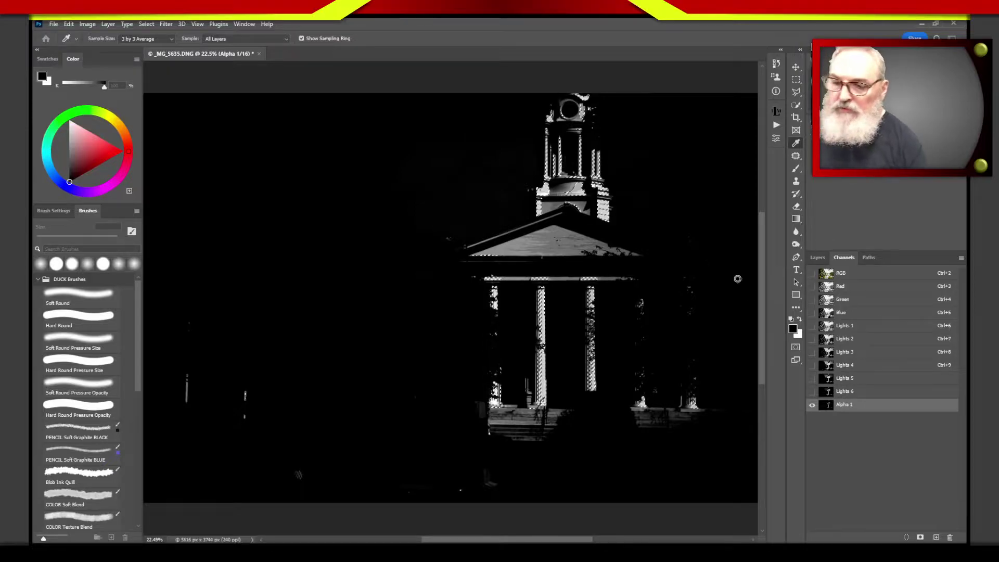
{"action": "key", "text": "shift+F5"}
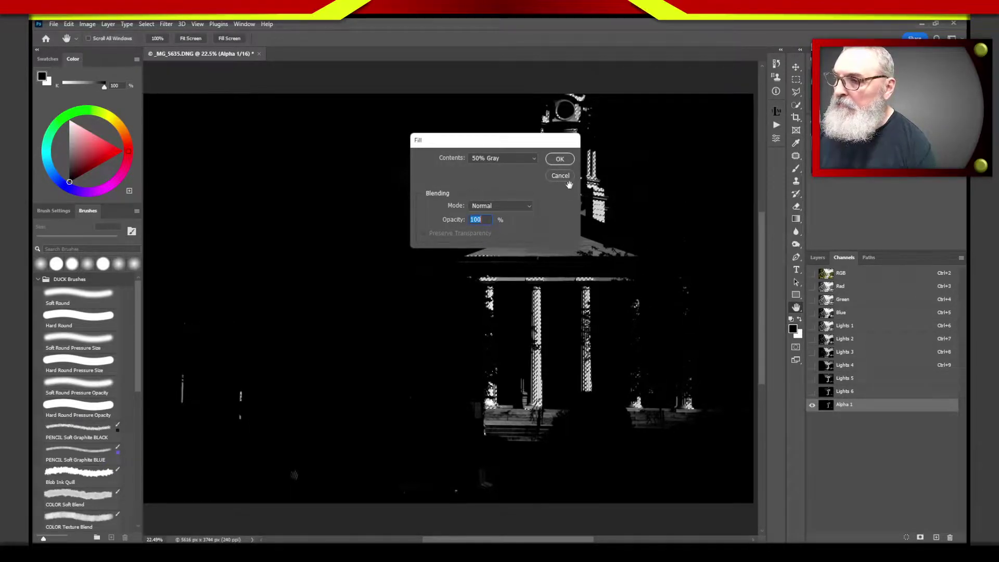
{"action": "double_click", "coordinate": [845, 405]}
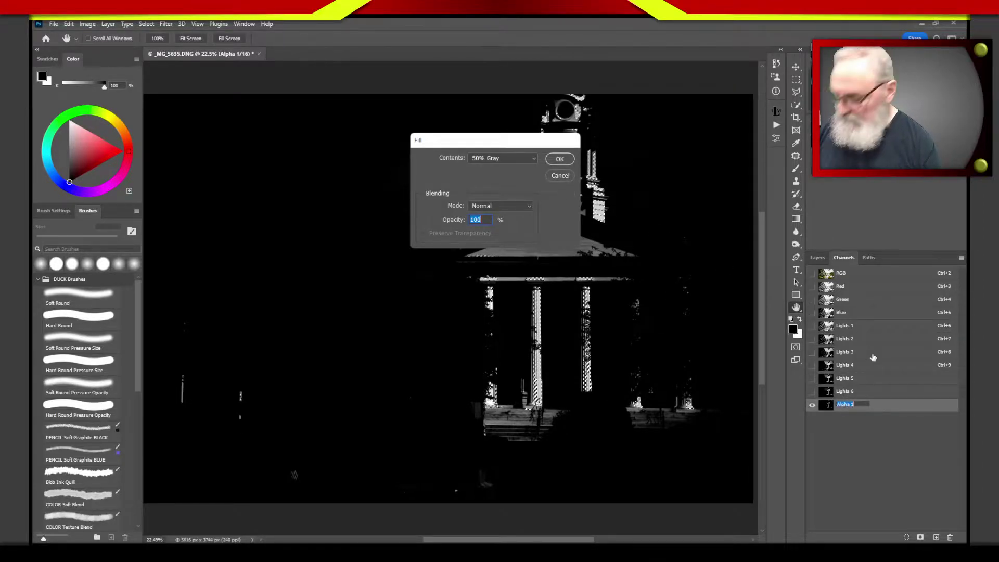
{"action": "type", "text": "Lights"}
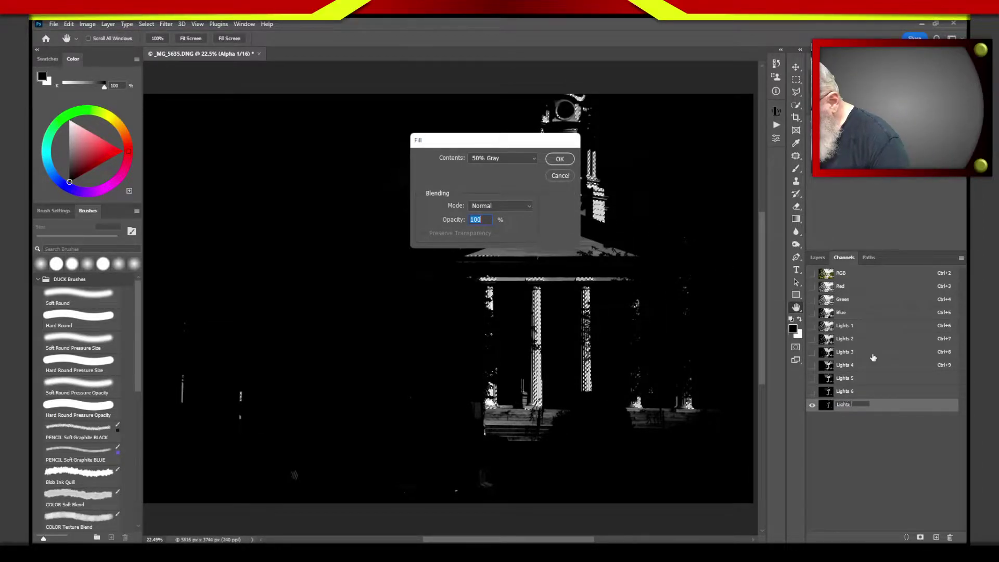
{"action": "type", "text": " 7"}
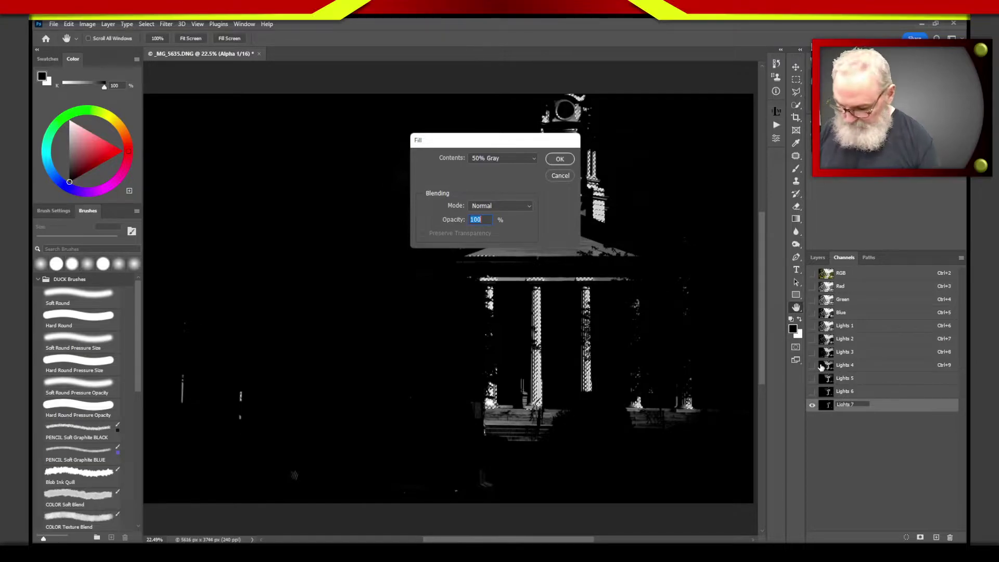
{"action": "key", "text": "Return"}
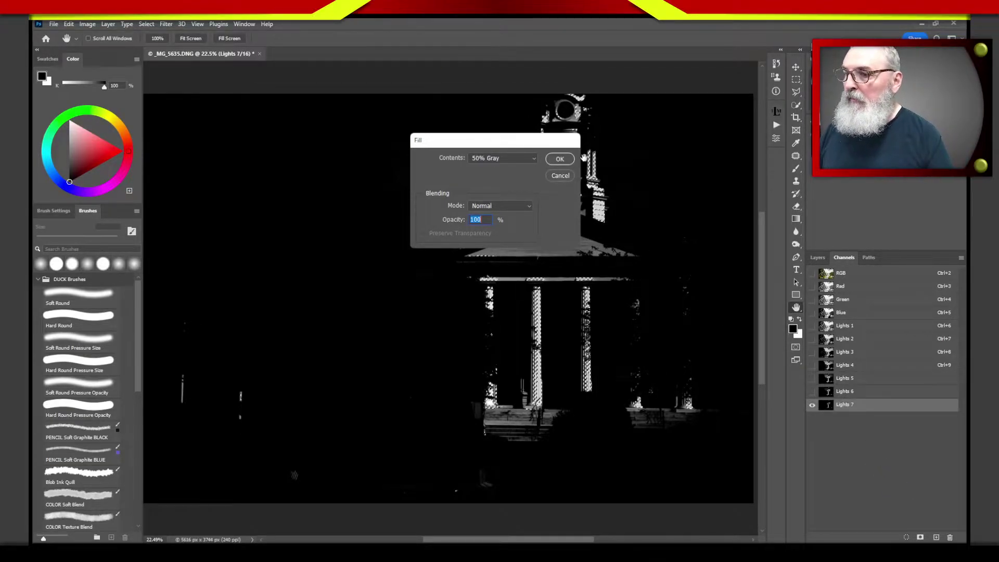
{"action": "key", "text": "Escape"}
{"action": "left_click", "coordinate": [797, 62]}
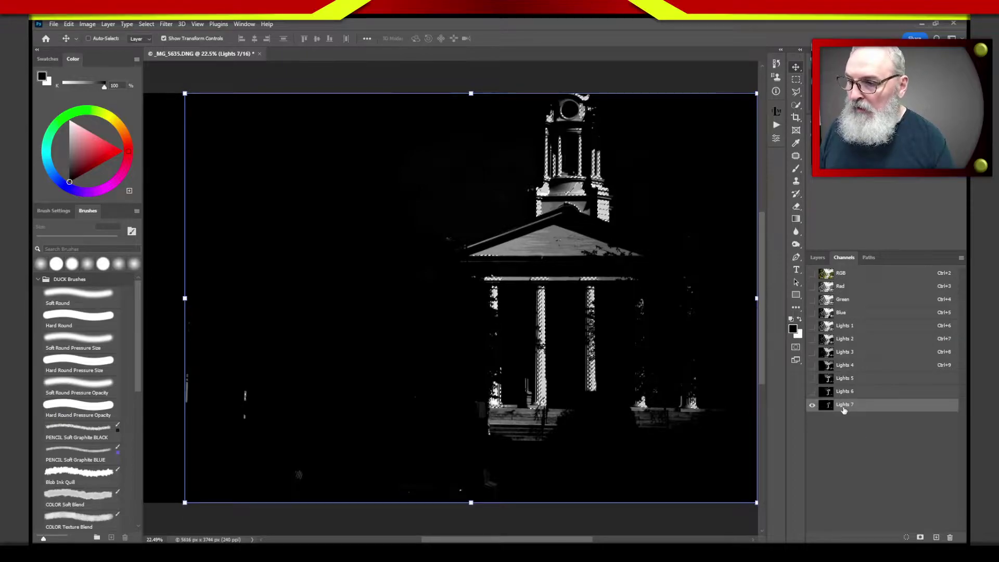
- Clear the active selection and display the Lights 1 channel
{"action": "key", "text": "ctrl"}
{"action": "key", "text": "ctrl+d"}
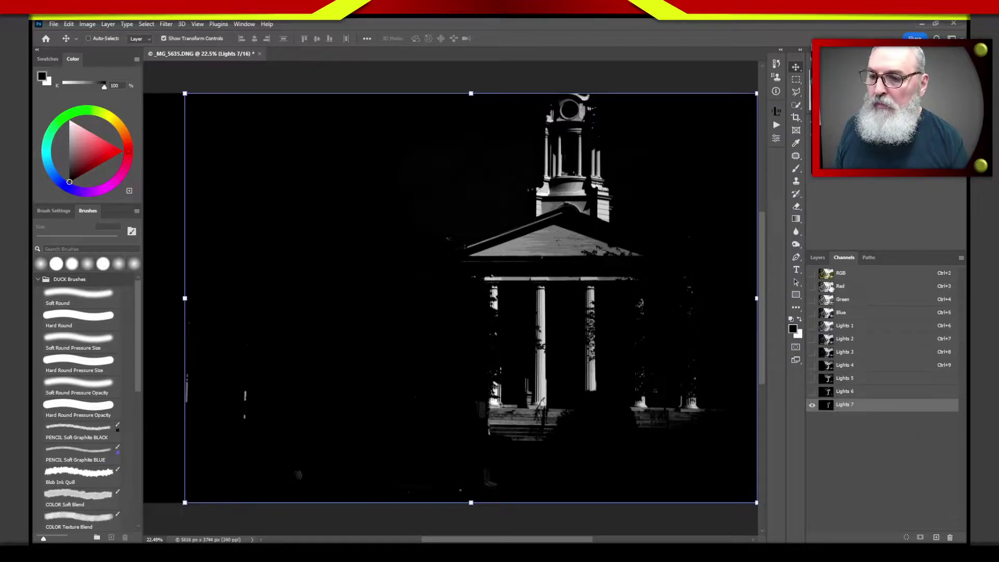
{"action": "left_click", "coordinate": [833, 326]}
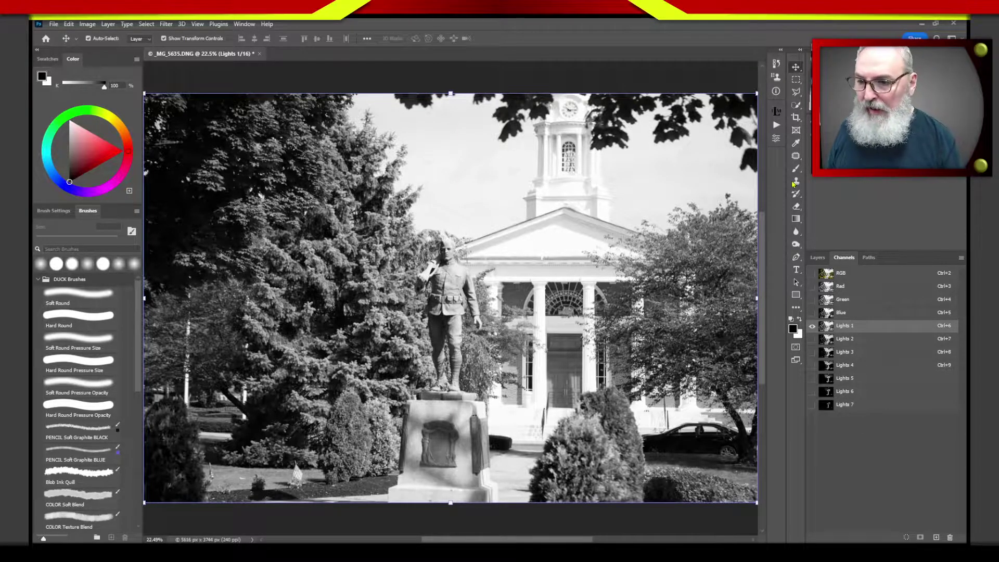
- Load the Lights 1 channel as a selection, save it as a new alpha channel and display that channel
{"action": "left_click", "coordinate": [828, 328], "text": "ctrl"}
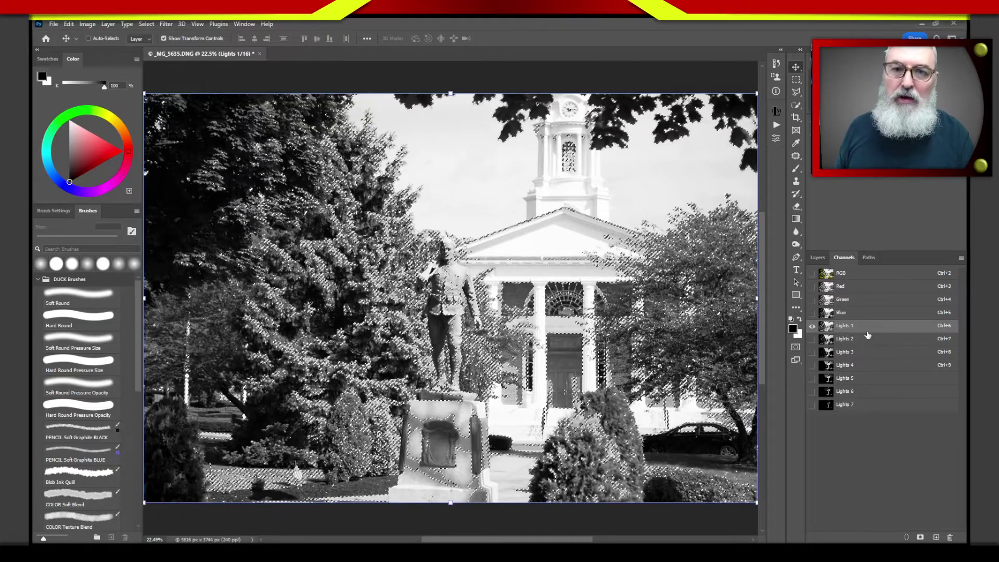
{"action": "left_click", "coordinate": [921, 537]}
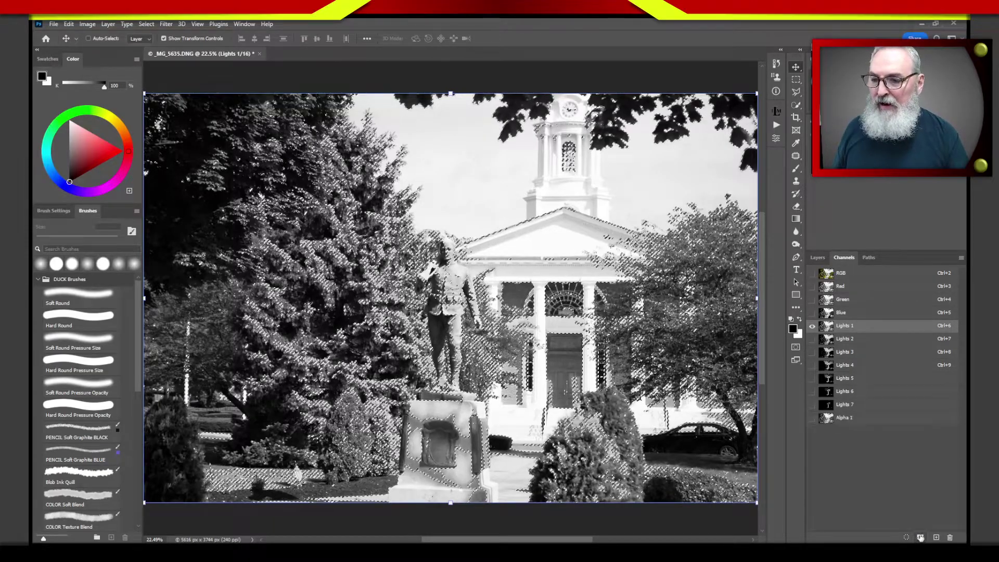
{"action": "left_click", "coordinate": [849, 421]}
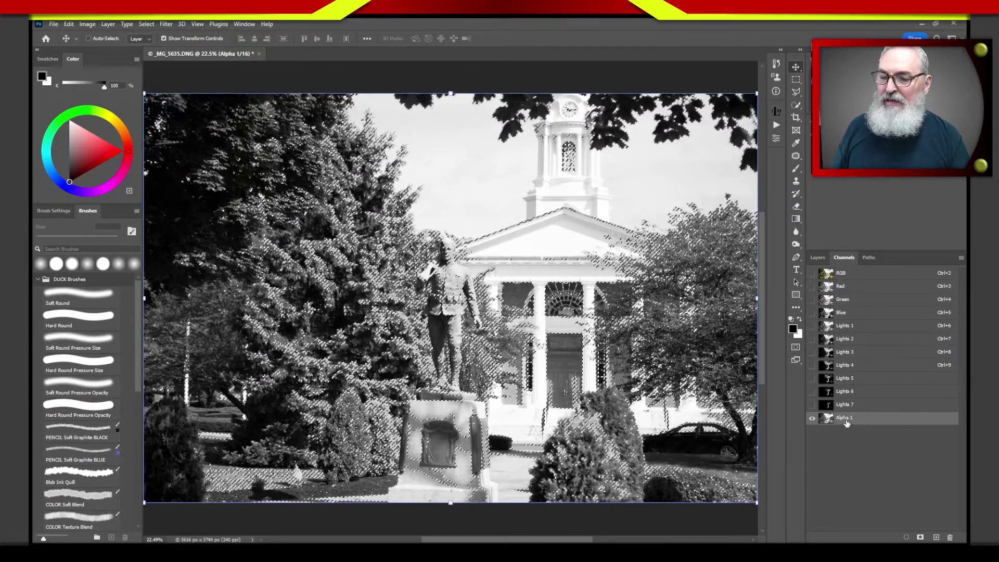
- Compare the Lights 1 and Alpha 1 channels, clear the selection and invert the Alpha 1 channel
{"action": "key", "text": "ctrl+6"}
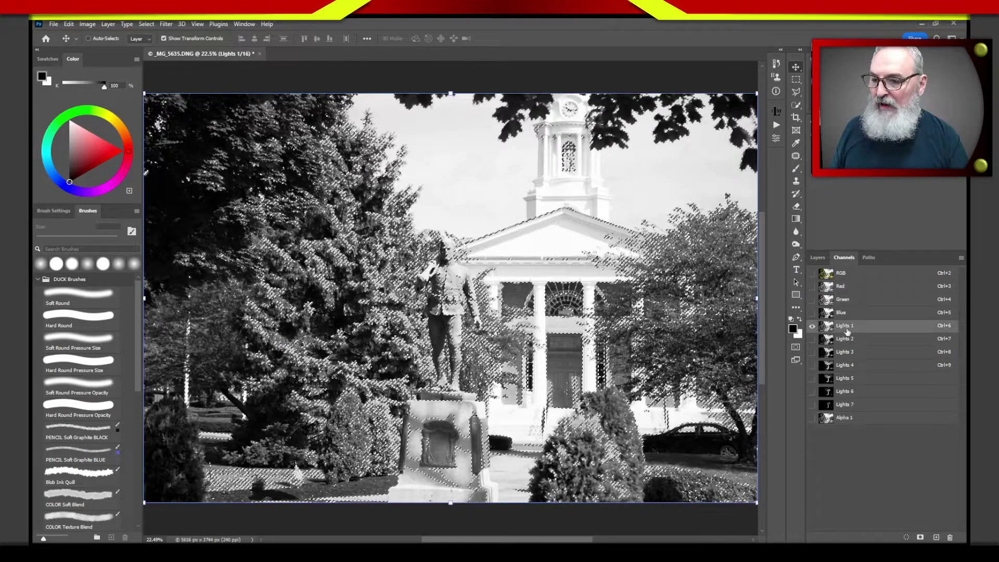
{"action": "left_click", "coordinate": [846, 419]}
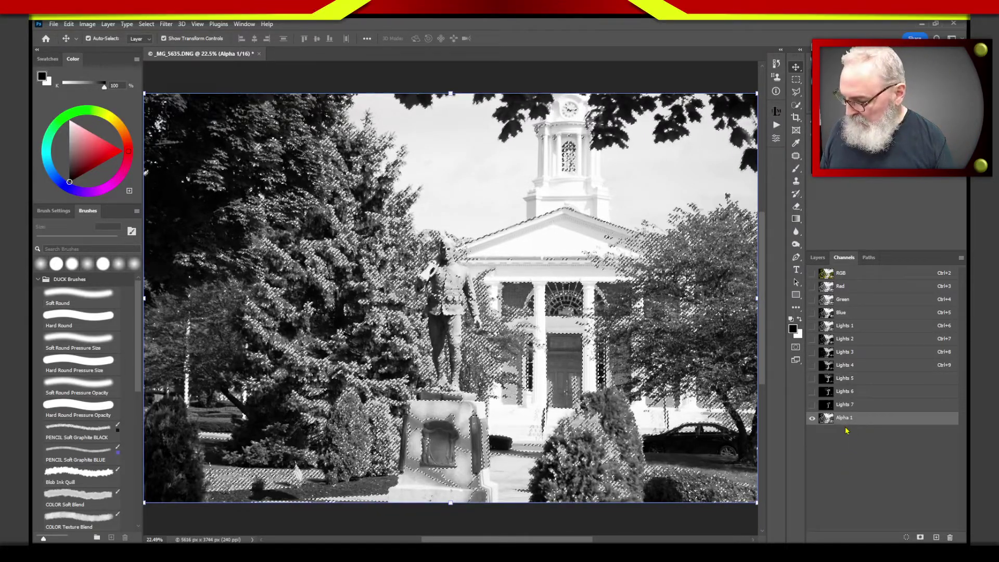
{"action": "key", "text": "ctrl+d"}
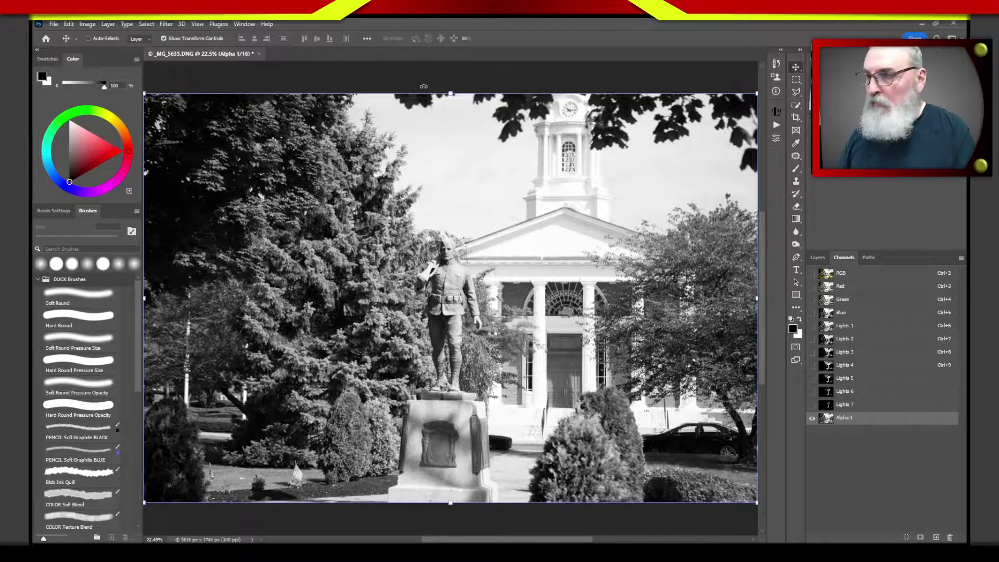
{"action": "left_click", "coordinate": [147, 24]}
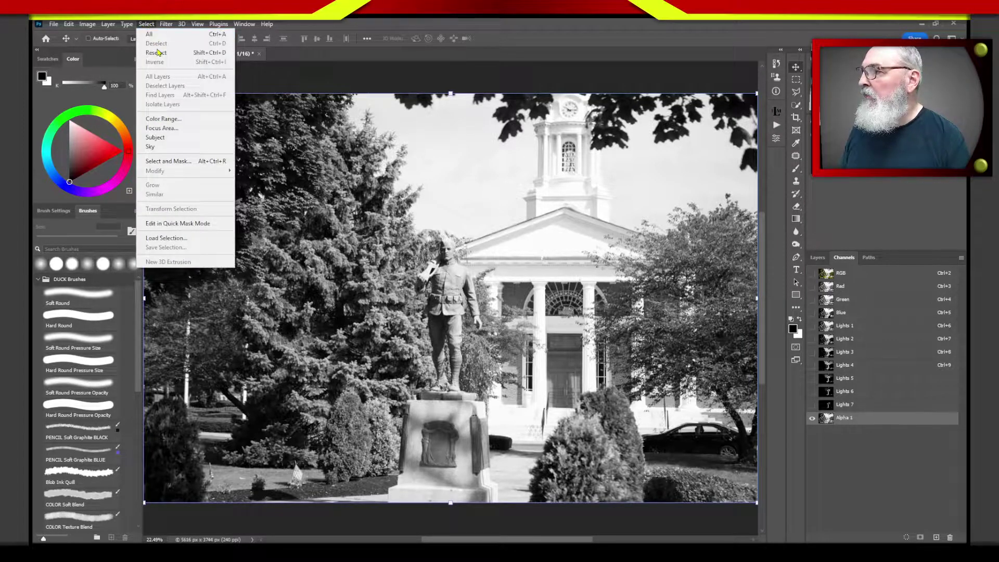
{"action": "mouse_move", "coordinate": [124, 26]}
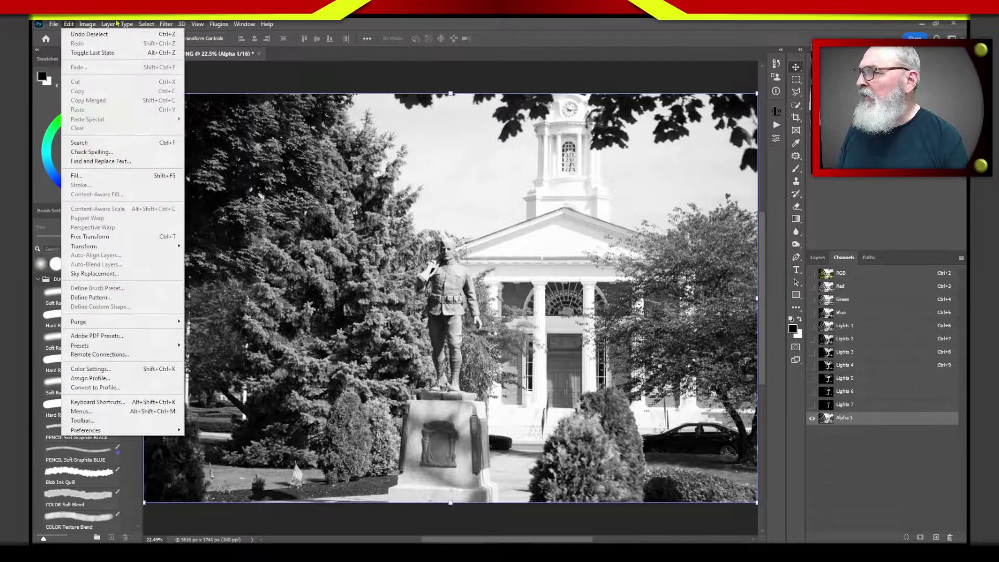
{"action": "left_click", "coordinate": [146, 25]}
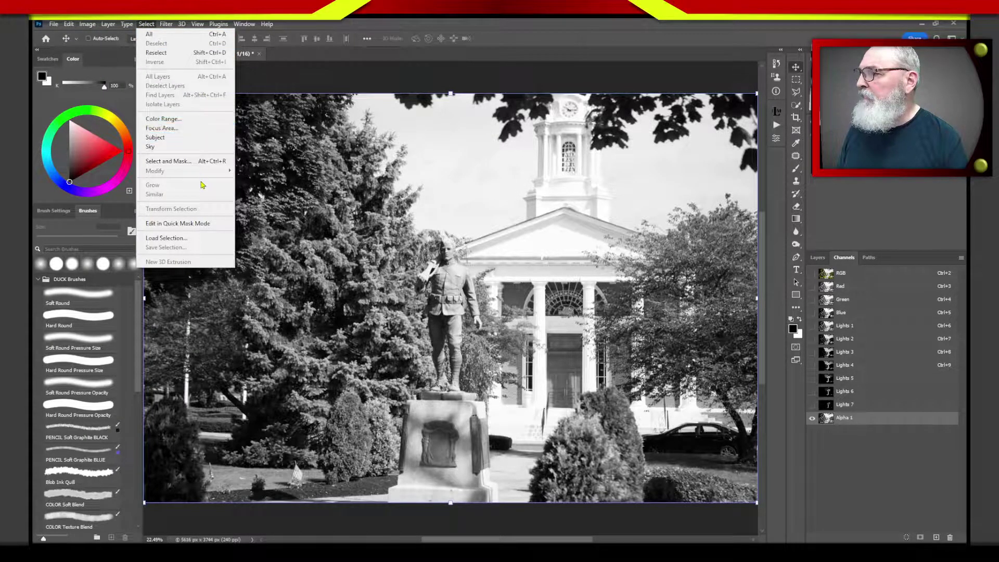
{"action": "left_click", "coordinate": [376, 180]}
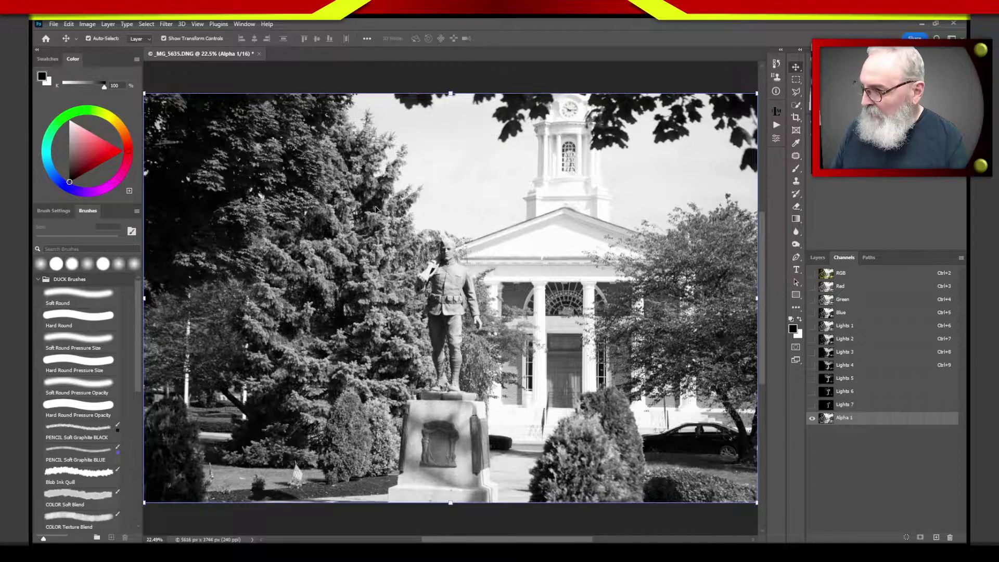
{"action": "key", "text": "ctrl+i"}
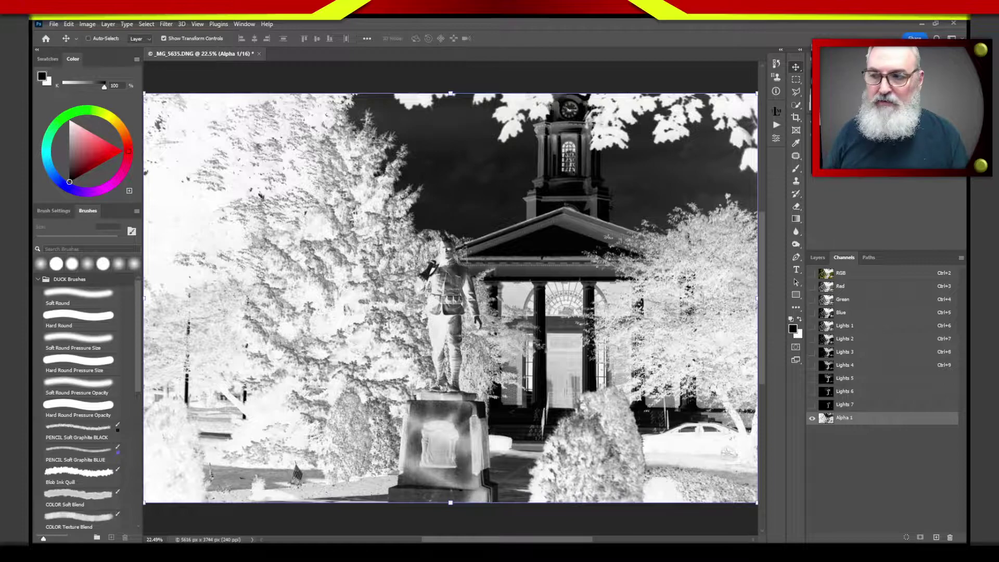
- Load the inverted Alpha 1 channel as a selection and strongly brighten the image's dark areas with a Curves adjustment layer masked by it
{"action": "left_click", "coordinate": [826, 419], "text": "ctrl"}
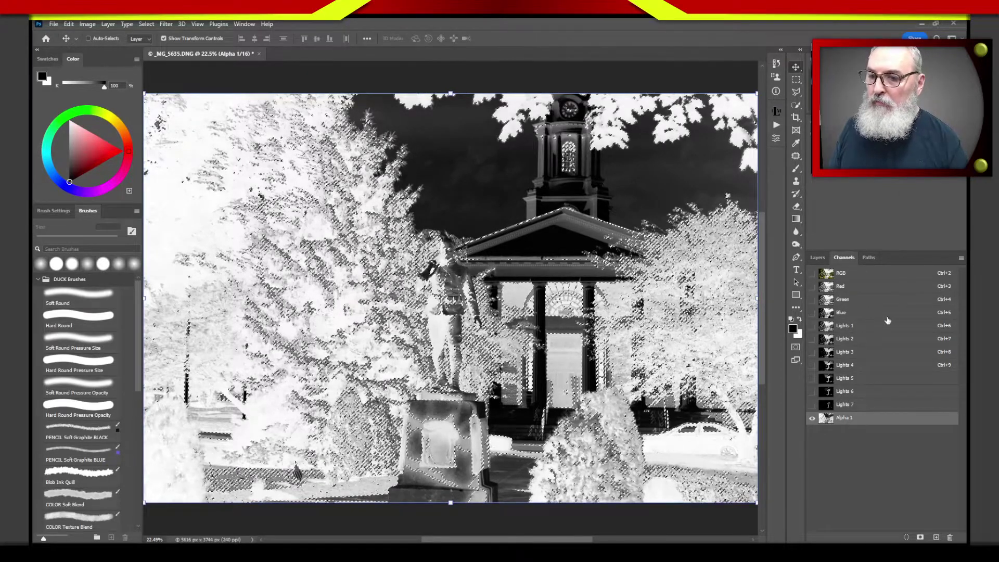
{"action": "key", "text": "ctrl+2"}
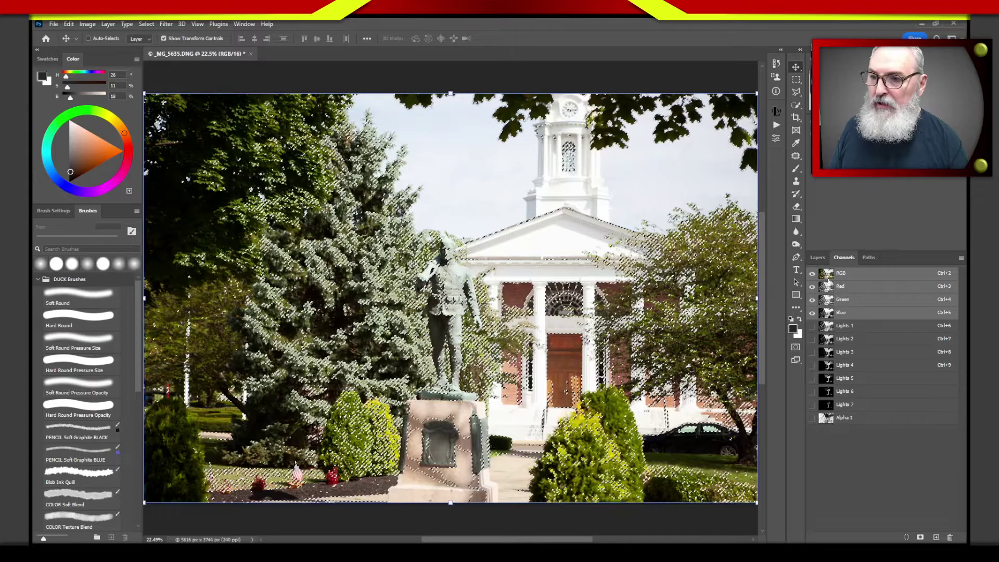
{"action": "left_click", "coordinate": [818, 257]}
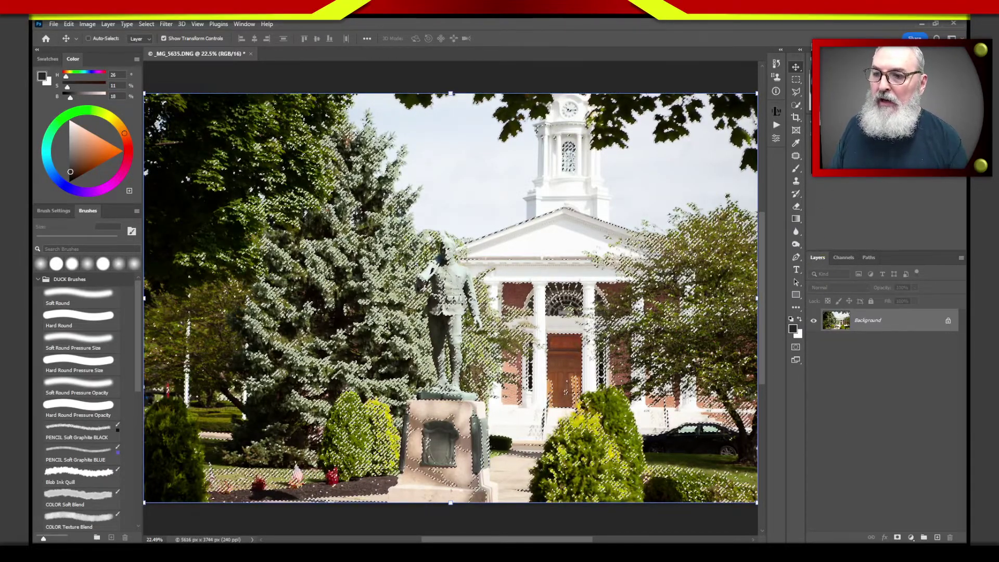
{"action": "key", "text": "ctrl+m"}
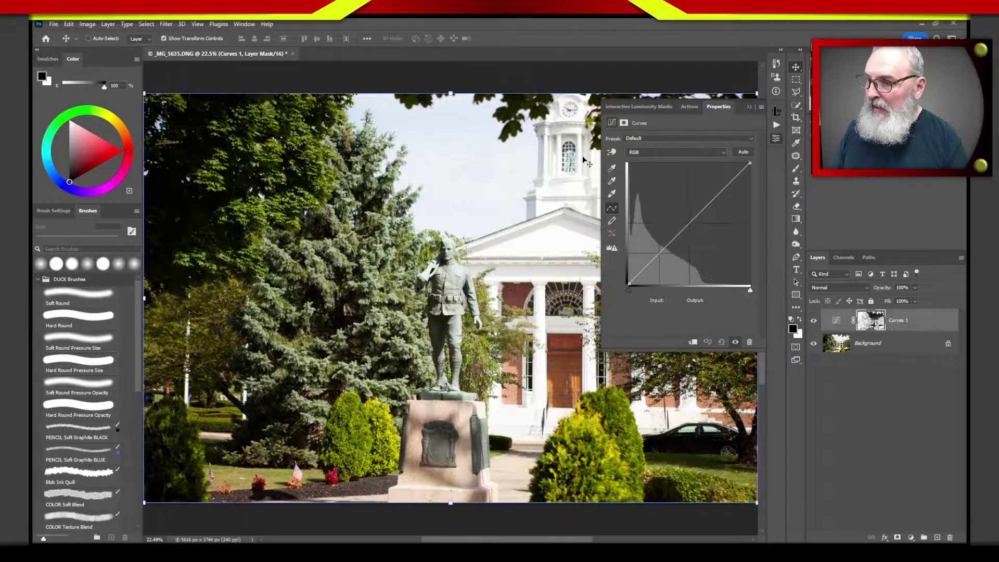
{"action": "mouse_move", "coordinate": [689, 223]}
{"action": "left_mouse_down"}
{"action": "mouse_move", "coordinate": [661, 191]}
{"action": "mouse_move", "coordinate": [687, 215]}
{"action": "left_mouse_up"}
{"action": "left_click_drag", "start_coordinate": [670, 207], "coordinate": [654, 217]}
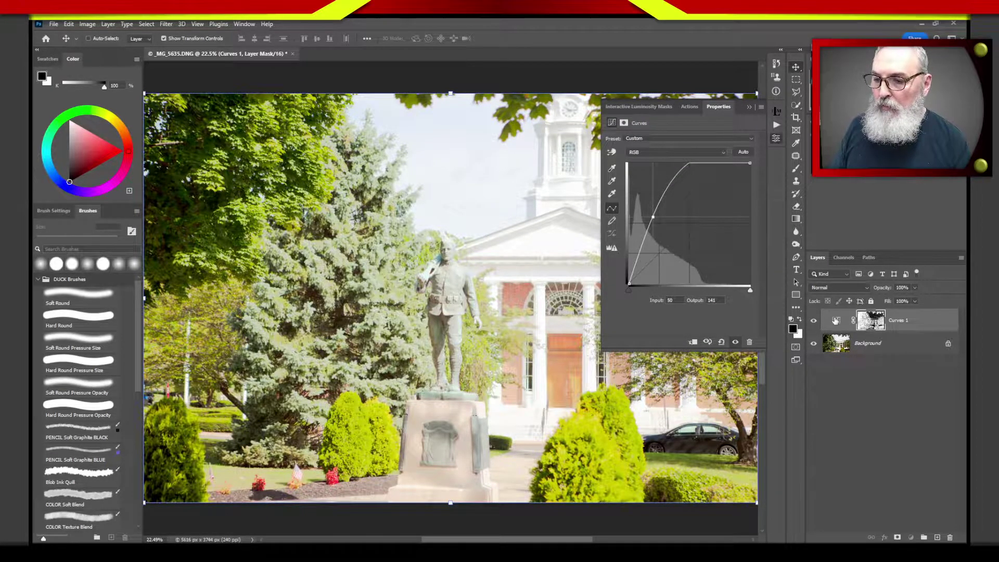
- Delete the Curves adjustment layer and display the Alpha 1 channel again without the layer properties
{"action": "left_click", "coordinate": [849, 322]}
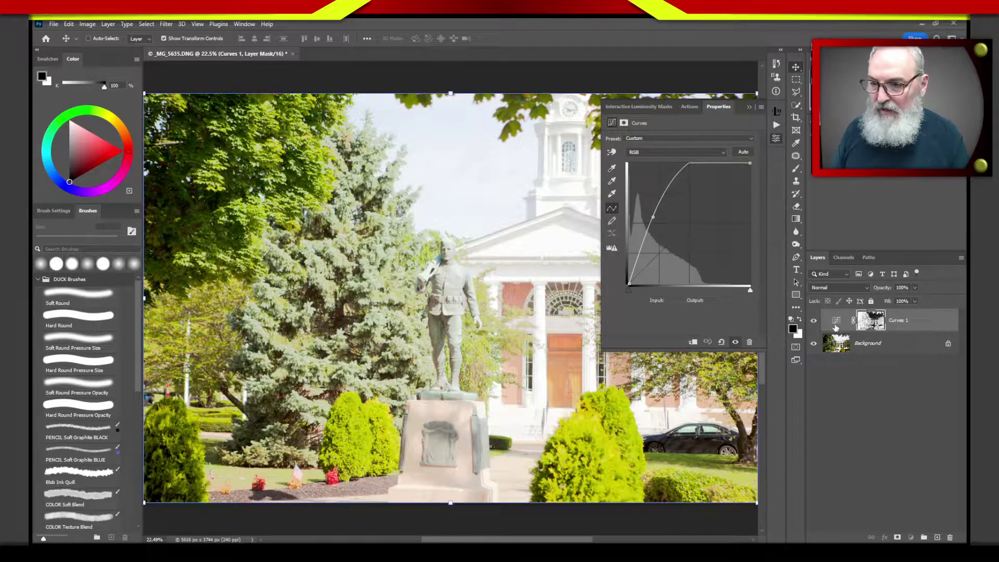
{"action": "left_click_drag", "start_coordinate": [893, 323], "coordinate": [950, 537]}
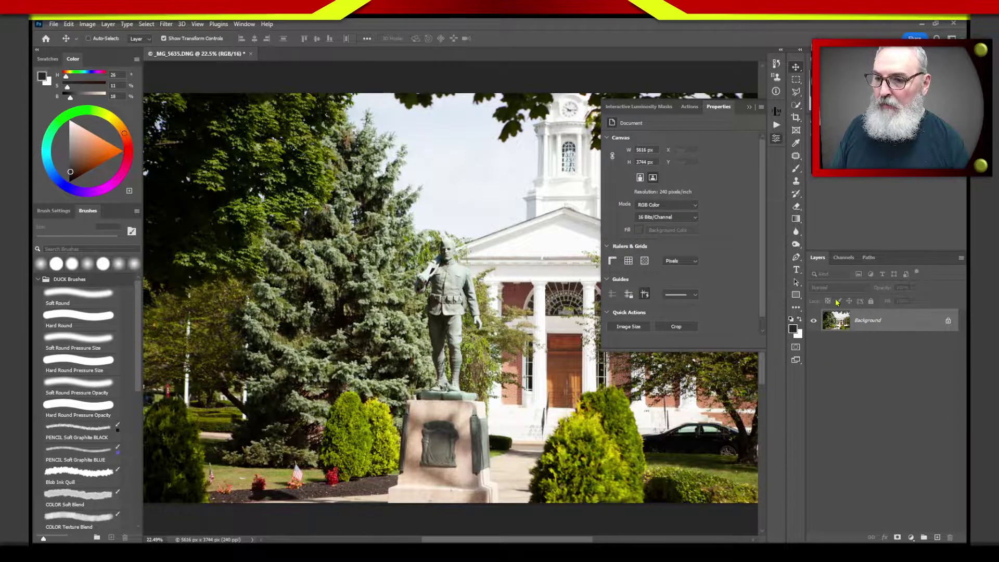
{"action": "left_click", "coordinate": [844, 257]}
{"action": "left_click", "coordinate": [828, 421]}
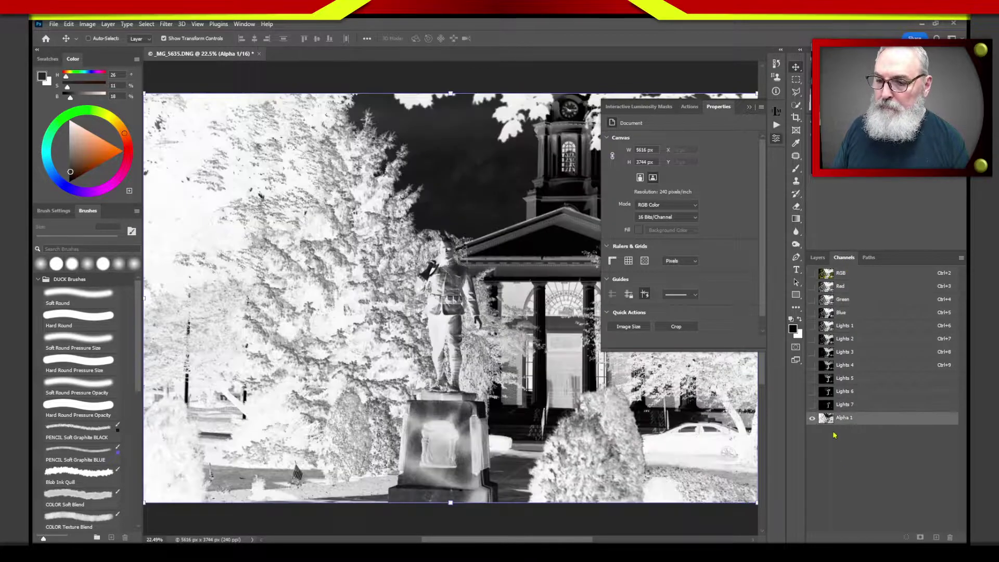
{"action": "left_click", "coordinate": [750, 107]}
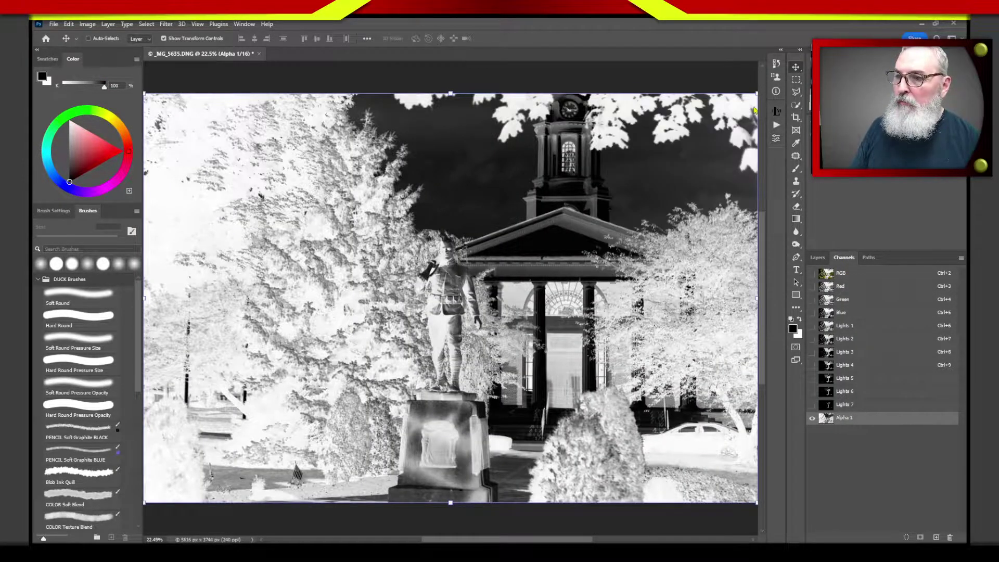
- Rename the inverted Alpha 1 channel as Darks 1 and activate the Hand tool
{"action": "double_click", "coordinate": [844, 418]}
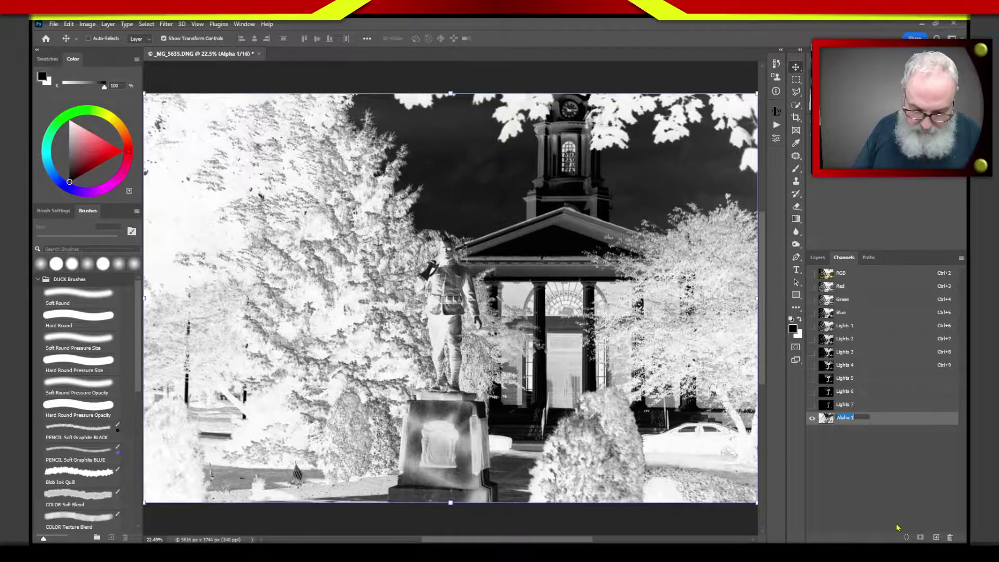
{"action": "type", "text": "Darks"}
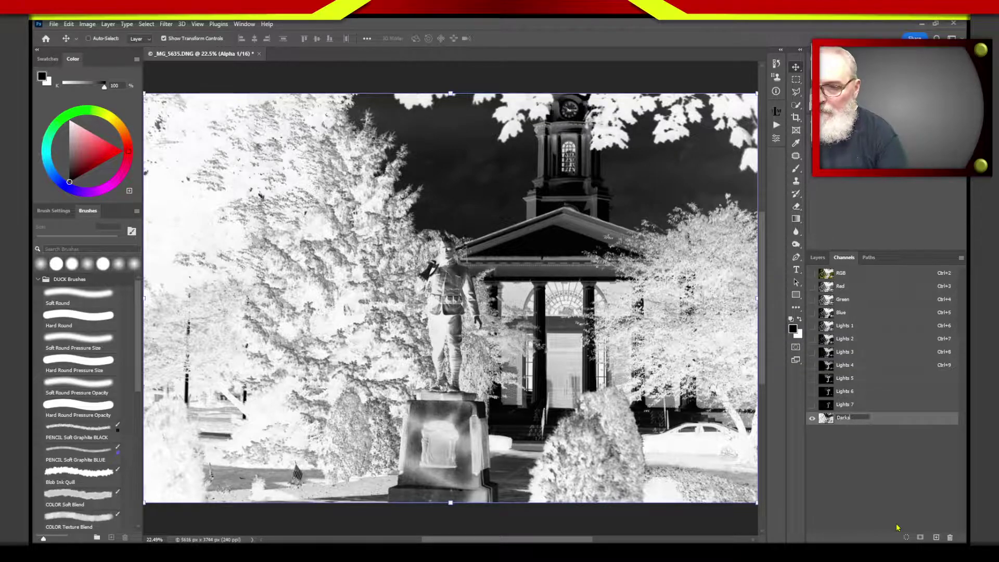
{"action": "type", "text": " 1"}
{"action": "key", "text": "Return"}
{"action": "key", "text": "h"}
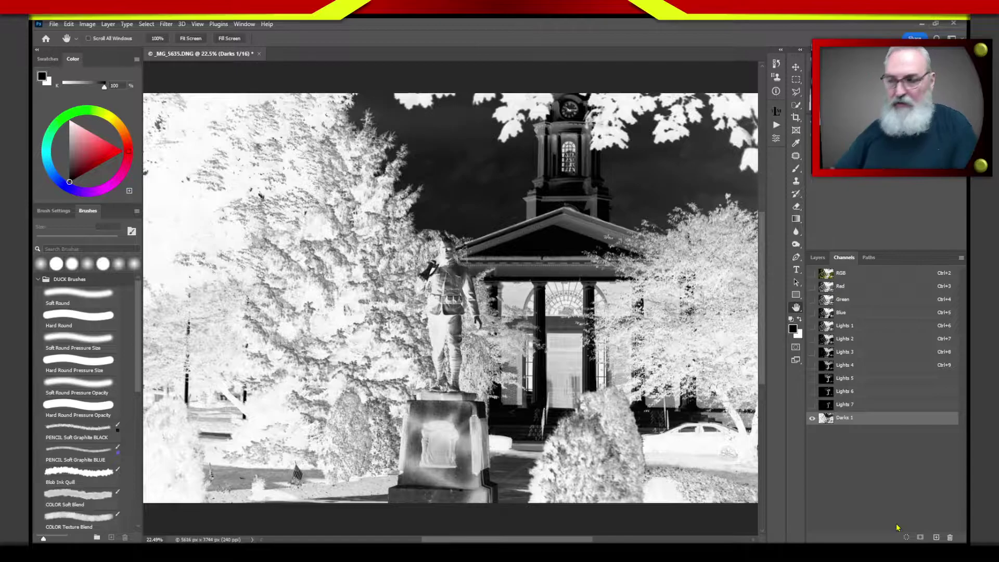
- Load the Darks 1 channel as a selection and intersect it with itself
{"action": "left_click", "coordinate": [829, 423], "text": "ctrl"}
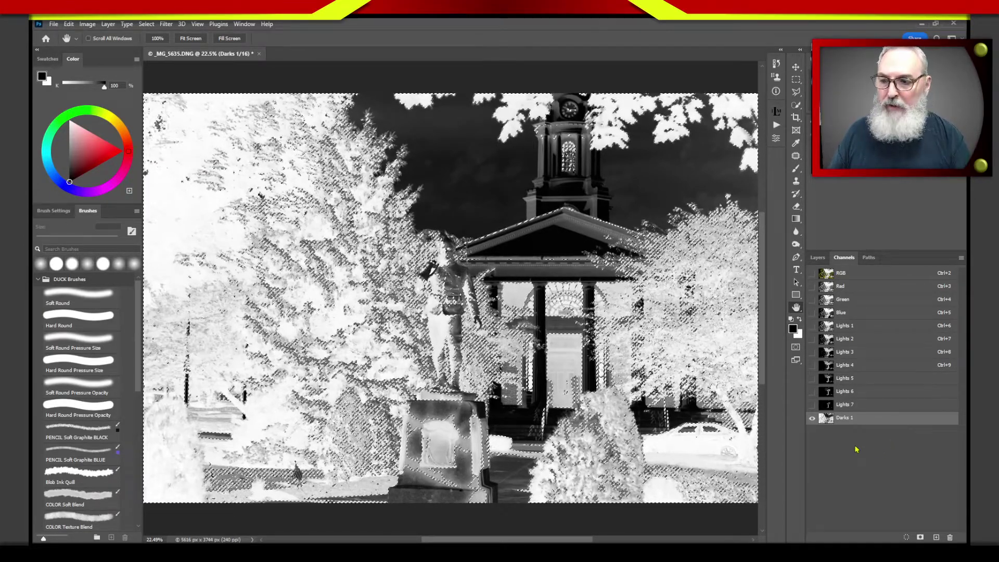
{"action": "left_click_drag", "start_coordinate": [861, 417], "coordinate": [830, 427]}
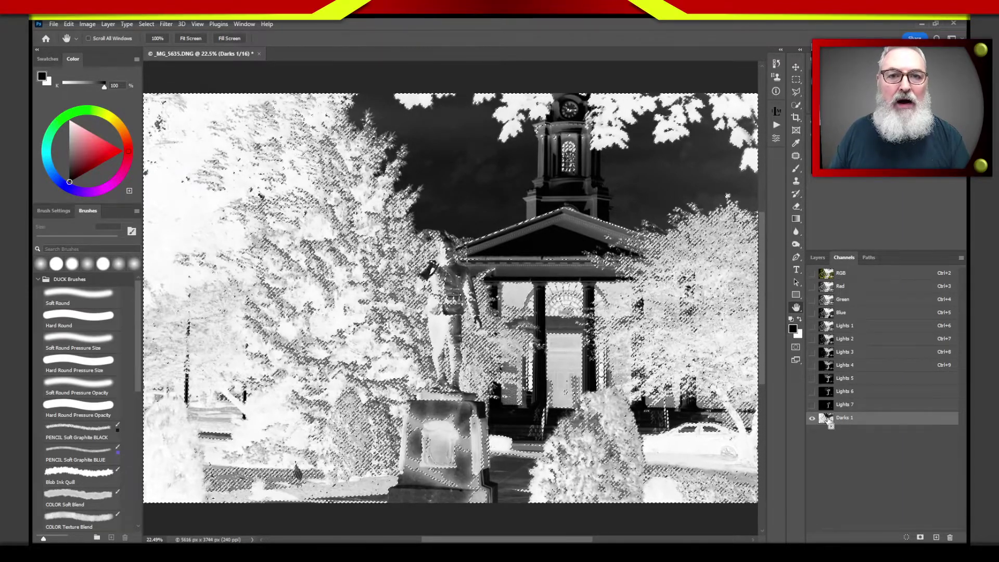
{"action": "left_click_drag", "start_coordinate": [830, 424], "coordinate": [828, 420]}
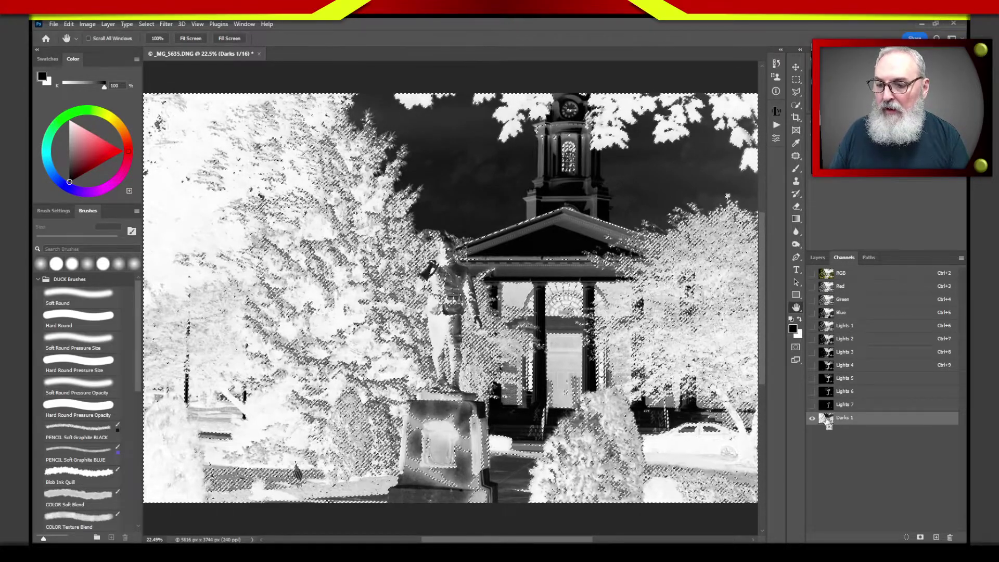
{"action": "left_click_drag", "start_coordinate": [830, 425], "coordinate": [921, 538]}
{"action": "key", "text": "ctrl+d"}
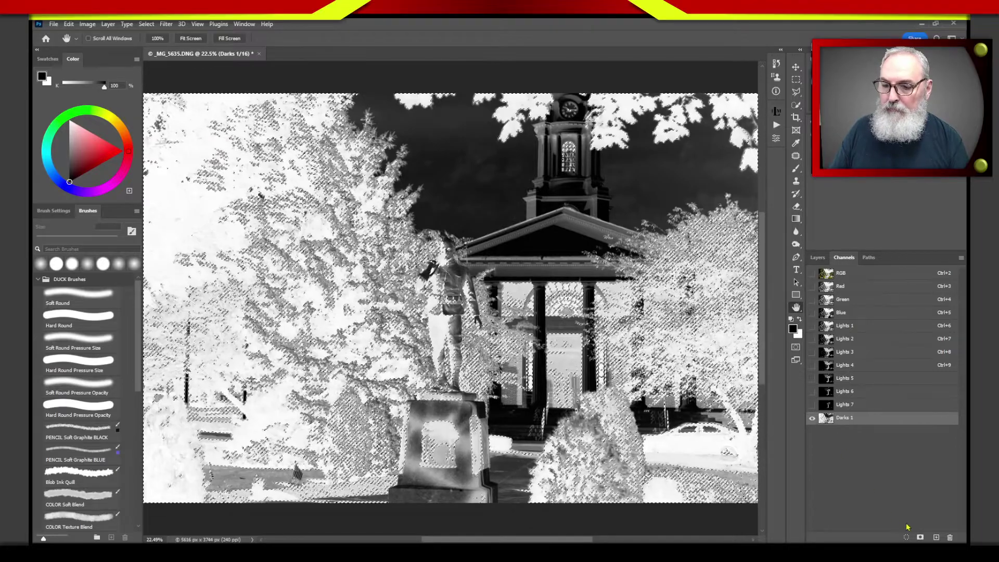
- Save the intersected Darks 1 selection as a new channel named Darks 2
{"action": "left_click", "coordinate": [920, 539]}
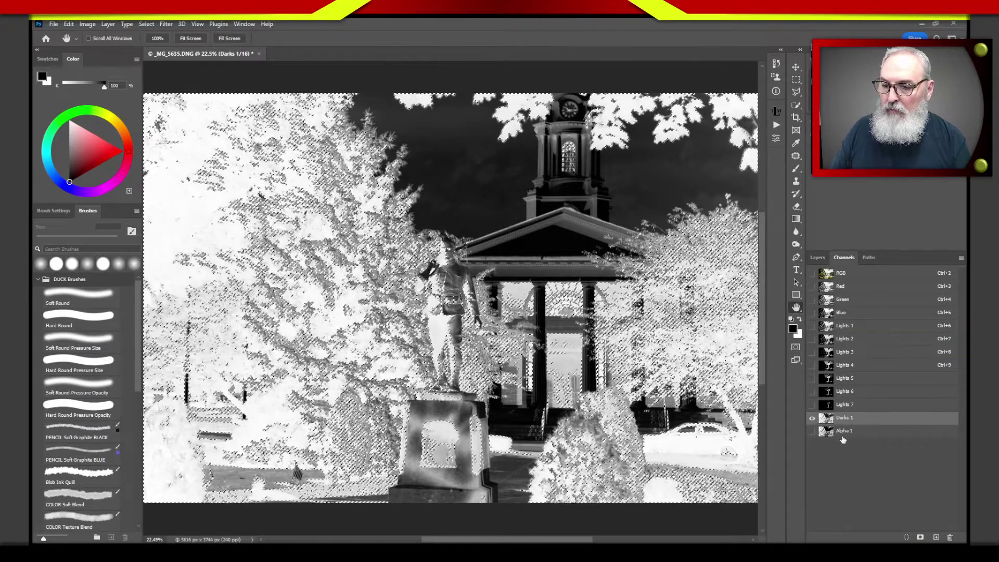
{"action": "left_click", "coordinate": [844, 432]}
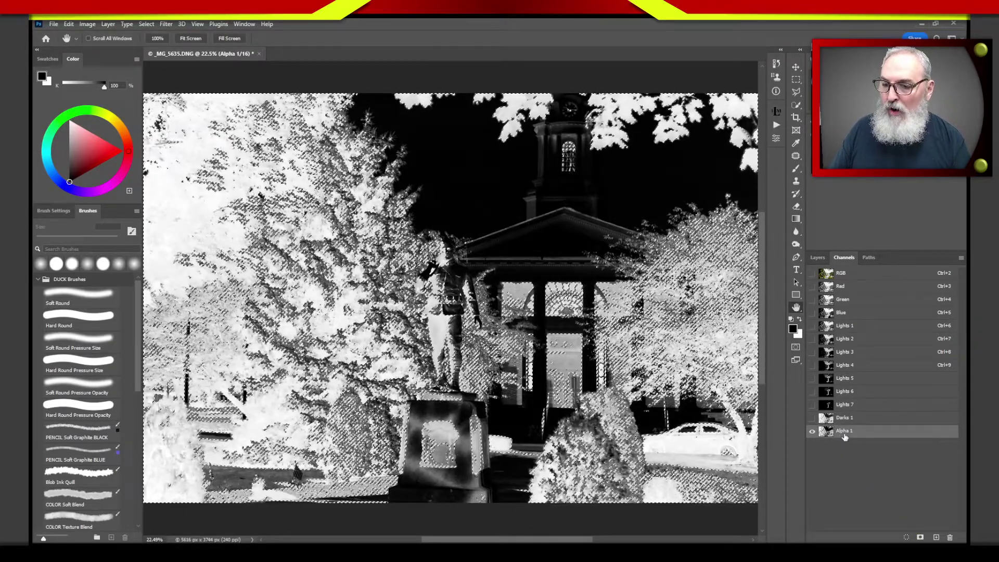
{"action": "double_click", "coordinate": [845, 433]}
{"action": "type", "text": "Darks 2"}
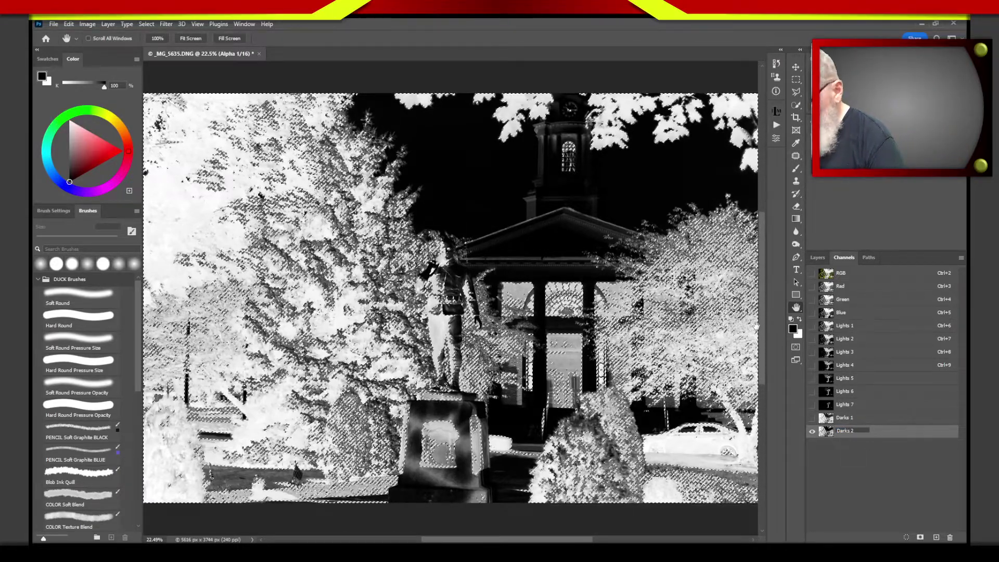
{"action": "key", "text": "Return"}
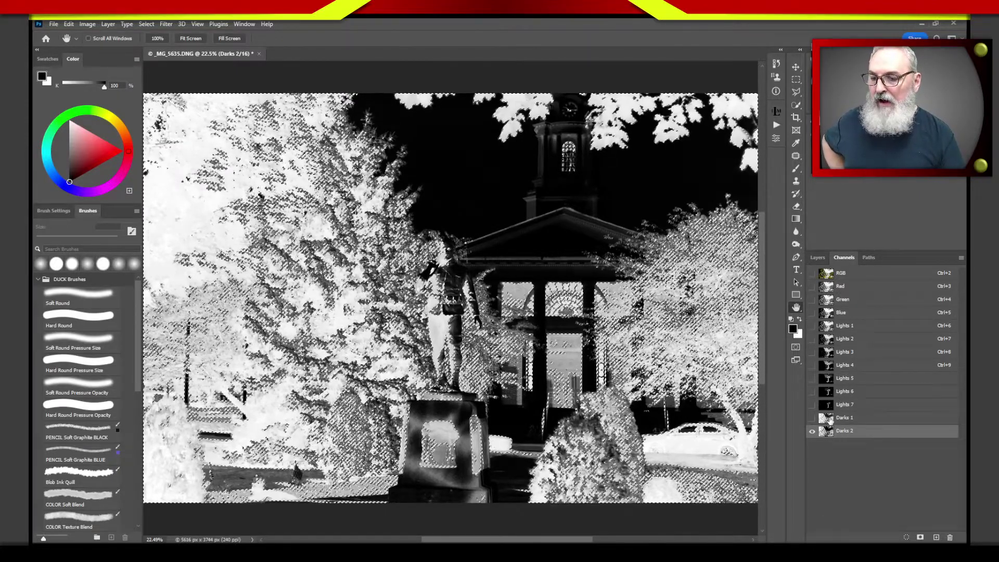
- Intersect the active selection with the Darks 2 channel and save the result as a channel named Darks 3, keeping its channel options unchanged
{"action": "left_click", "coordinate": [827, 418]}
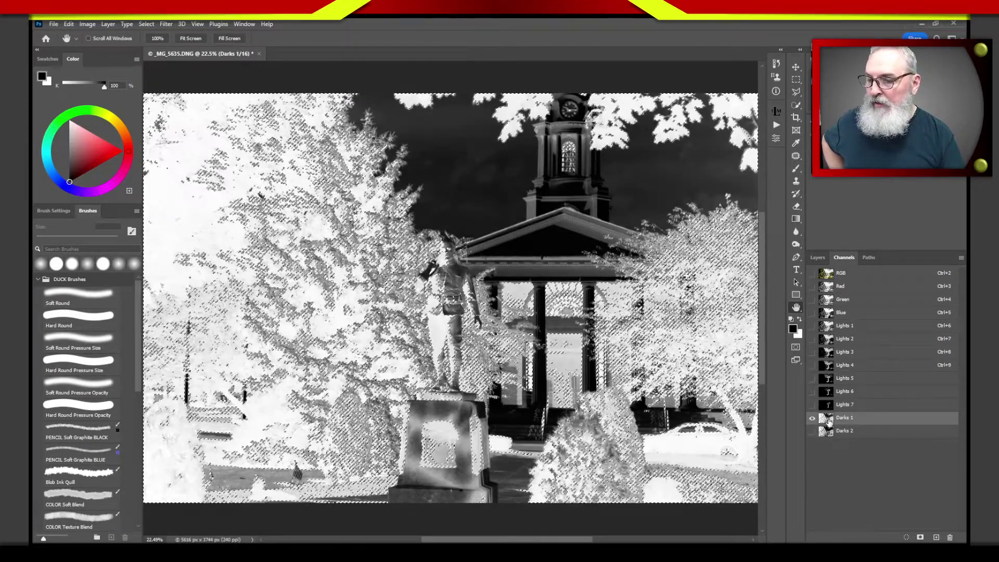
{"action": "left_click", "coordinate": [829, 436]}
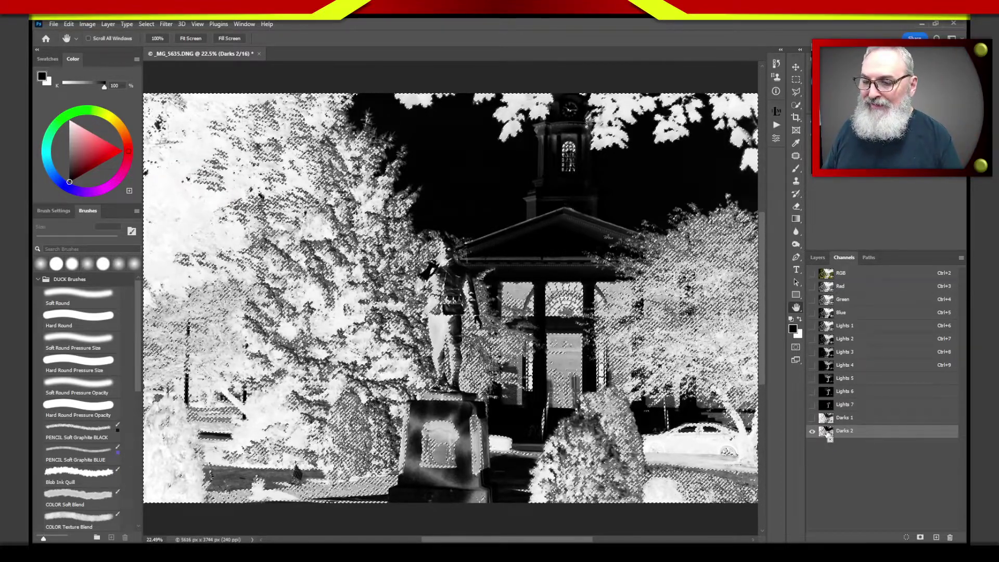
{"action": "left_click", "coordinate": [921, 537]}
{"action": "double_click", "coordinate": [845, 445]}
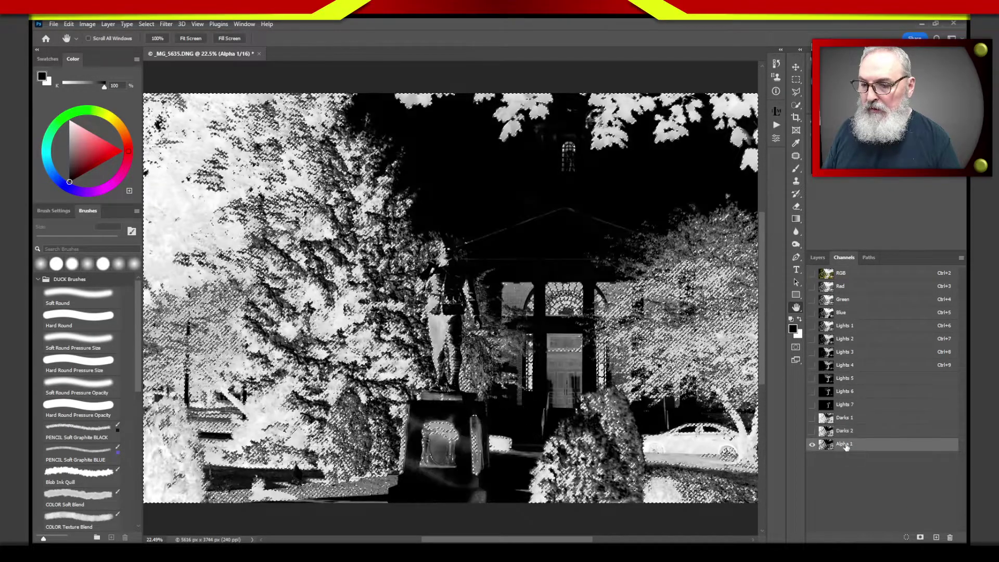
{"action": "type", "text": "Dar"}
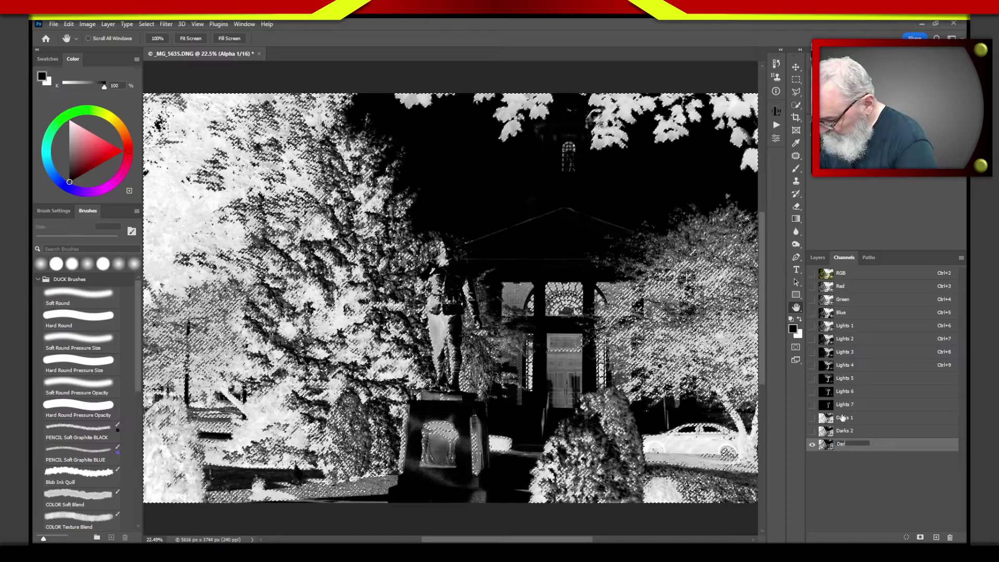
{"action": "type", "text": "ks 3"}
{"action": "key", "text": "Return"}
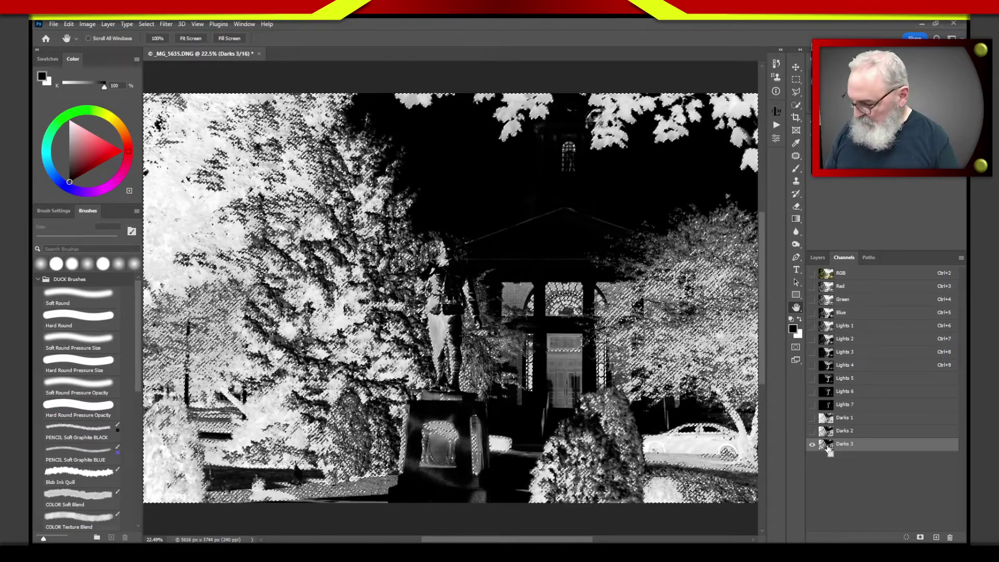
{"action": "double_click", "coordinate": [826, 444]}
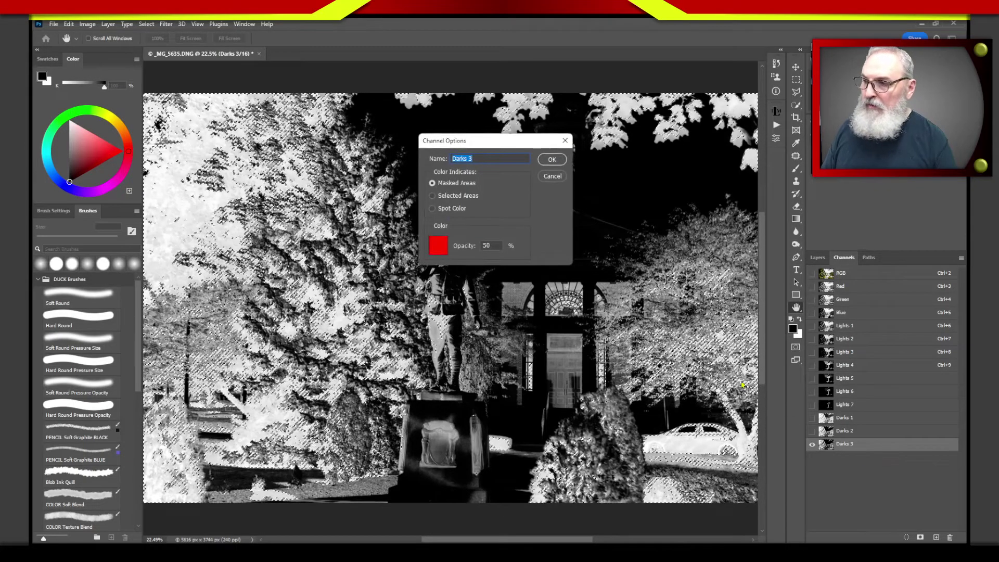
{"action": "left_click", "coordinate": [552, 160]}
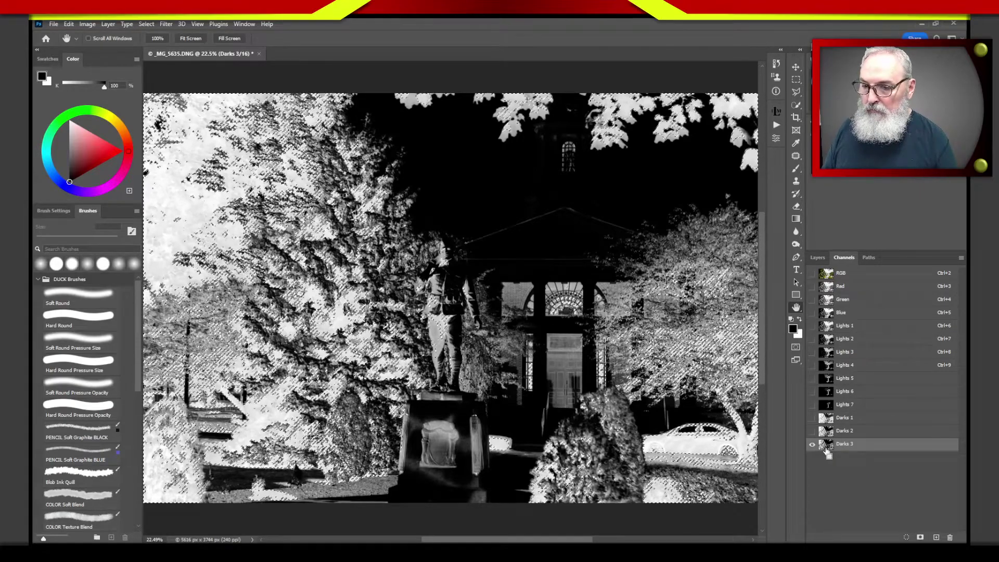
- Intersect the active selection with the Darks 3 channel and save the result as a channel named Darks 4
{"action": "left_click", "coordinate": [920, 537]}
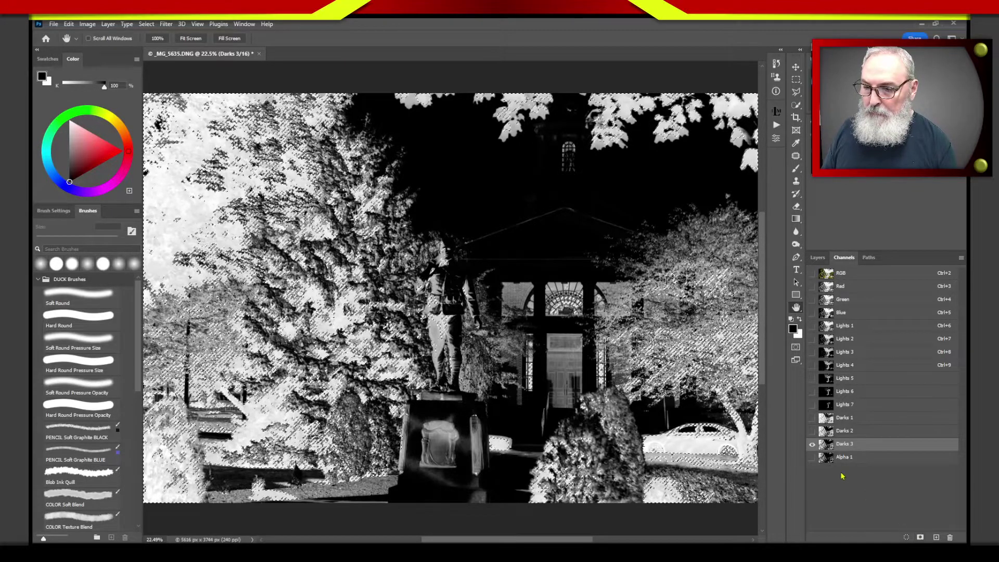
{"action": "left_click", "coordinate": [846, 459]}
{"action": "double_click", "coordinate": [845, 458]}
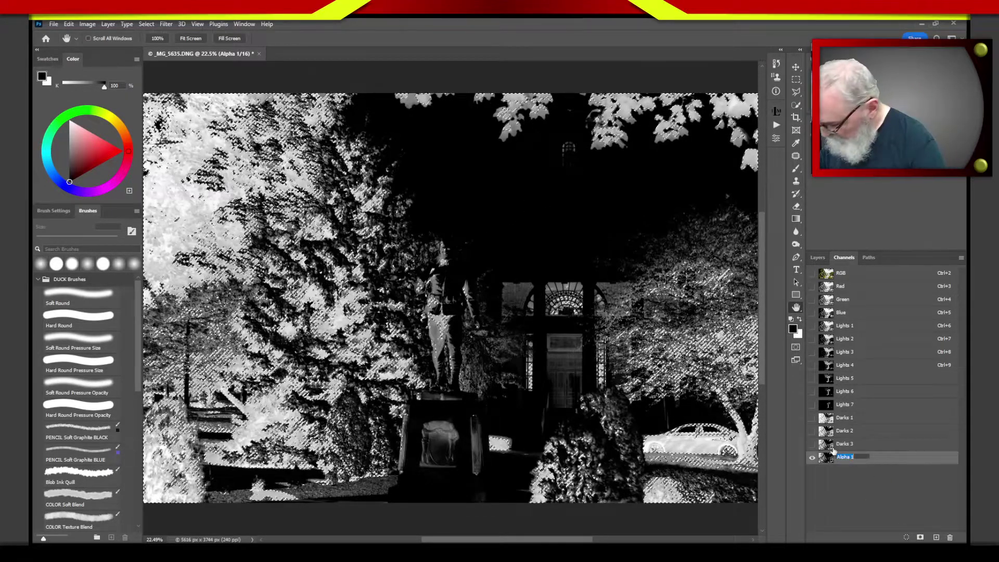
{"action": "type", "text": "Darks 4"}
{"action": "key", "text": "Return"}
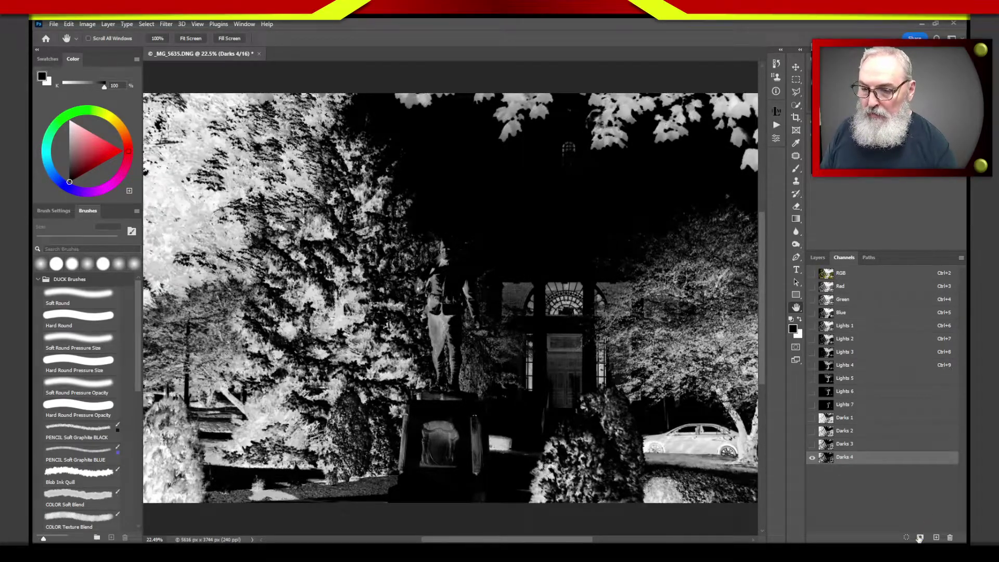
- Intersect the active selection with the Darks 4 channel and save the result as a channel named Darks 5
{"action": "left_click", "coordinate": [920, 537]}
{"action": "double_click", "coordinate": [844, 471]}
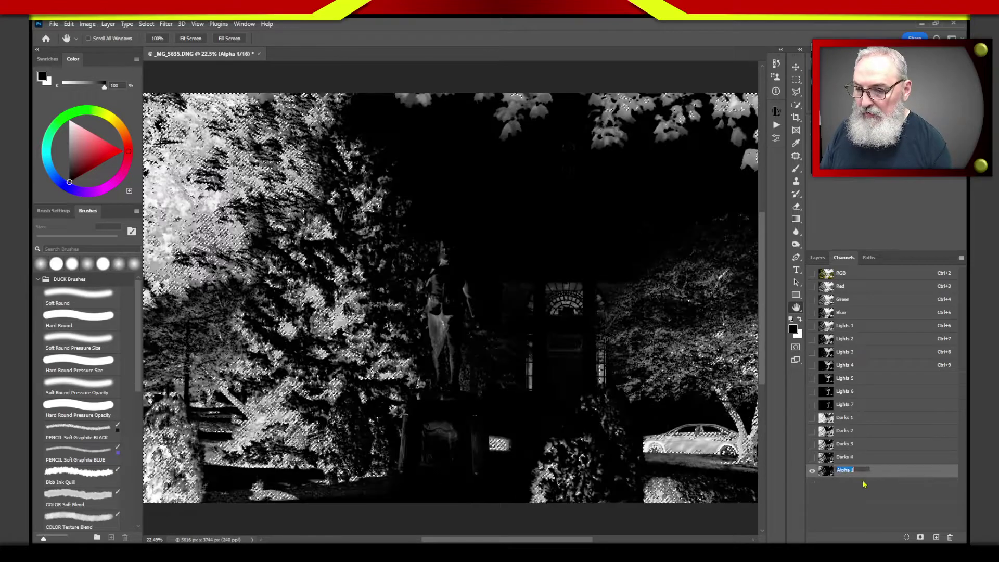
{"action": "type", "text": "Darks"}
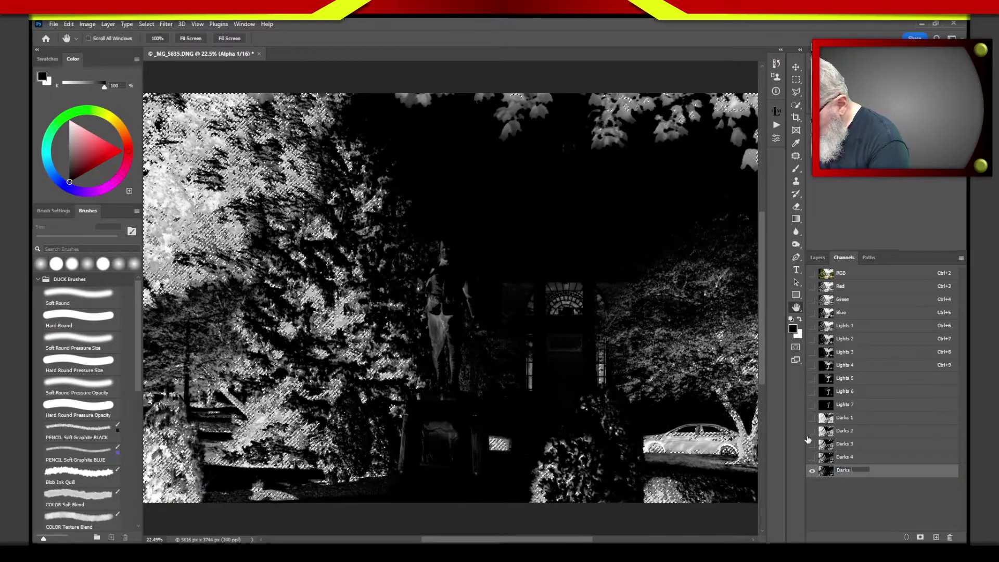
{"action": "type", "text": " 5"}
{"action": "key", "text": "Return"}
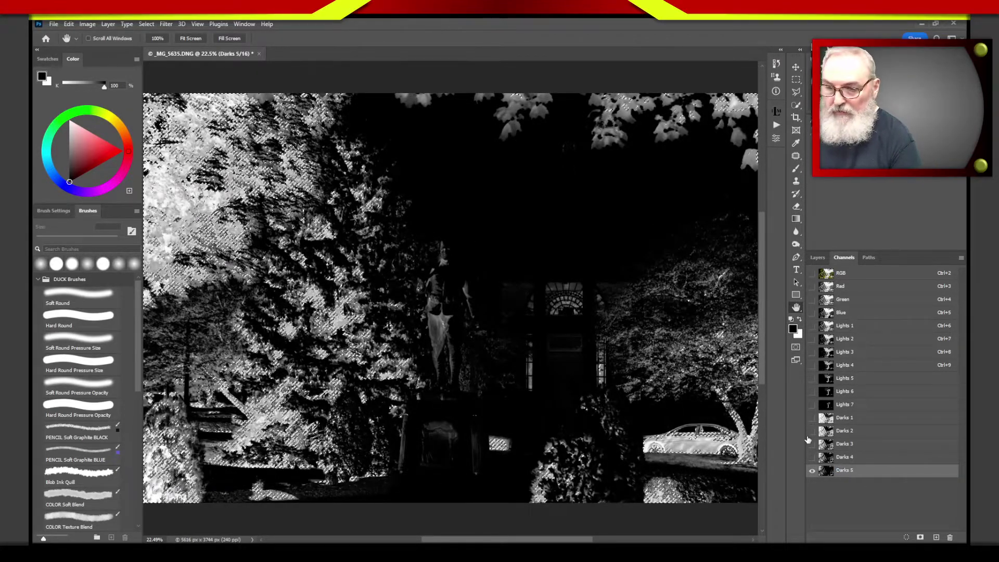
- Intersect the active selection with the Darks 5 channel and save the result as a channel named Darks 6
{"action": "left_click", "coordinate": [828, 472], "text": "ctrl"}
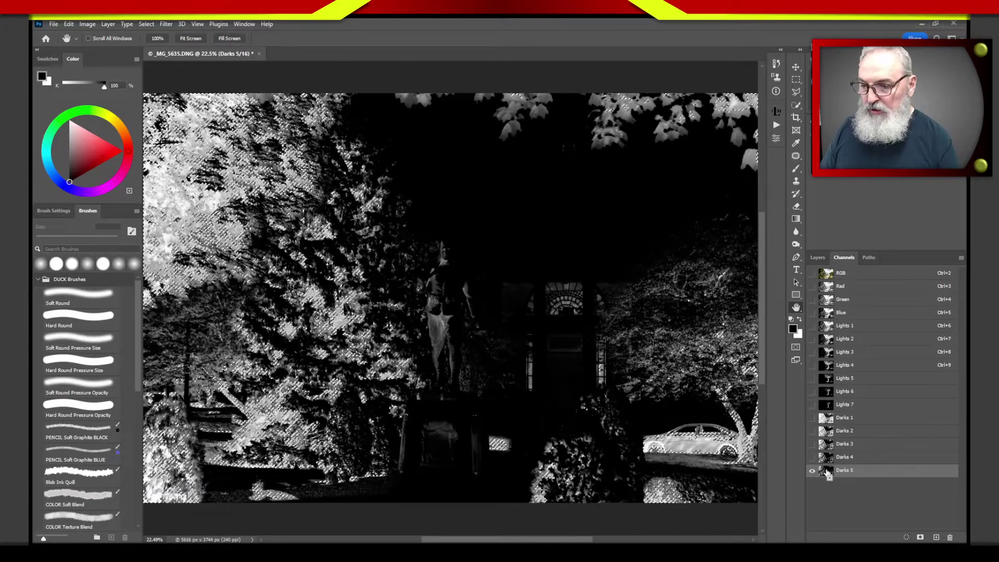
{"action": "left_click", "coordinate": [921, 538]}
{"action": "double_click", "coordinate": [840, 483]}
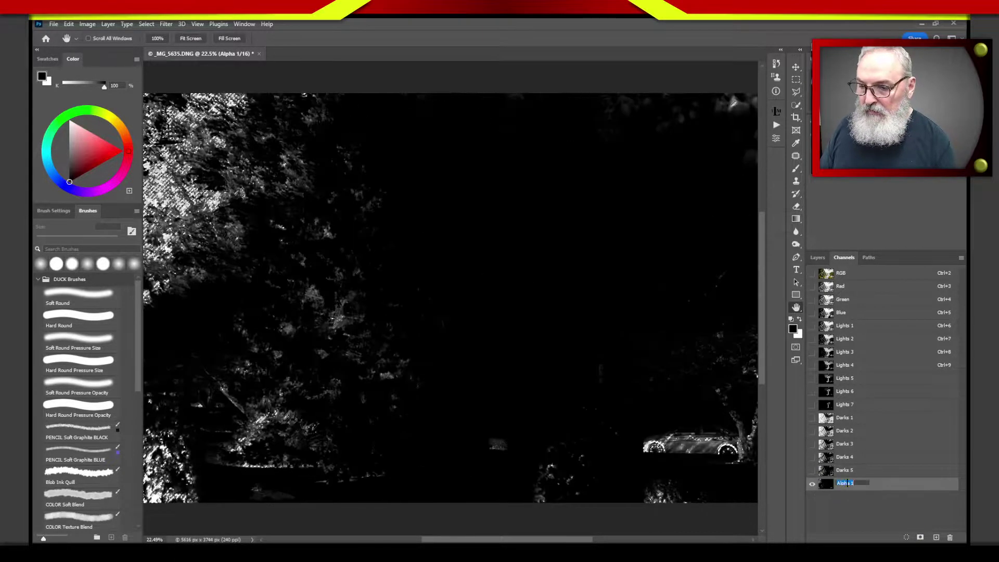
{"action": "type", "text": "D"}
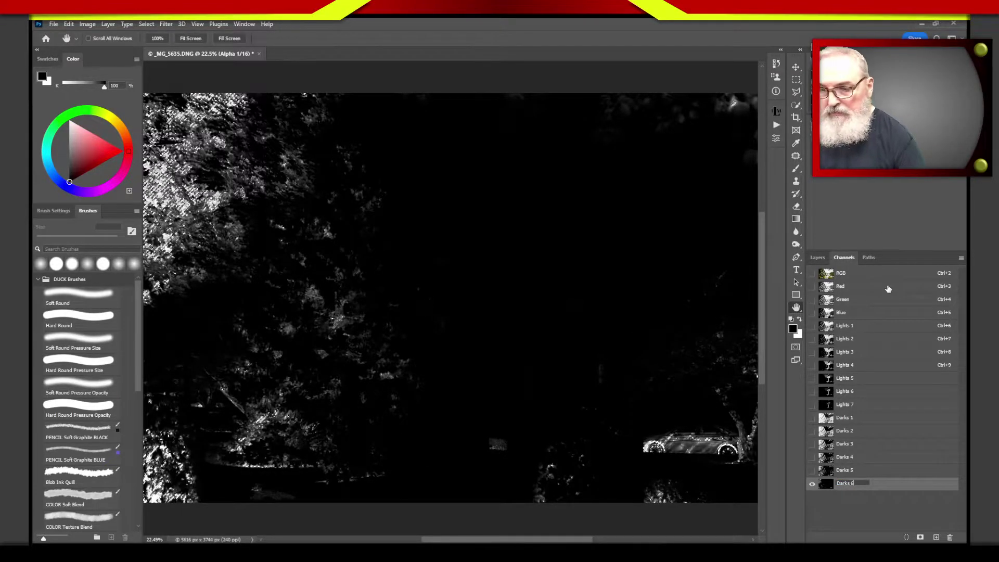
{"action": "type", "text": "arks 6"}
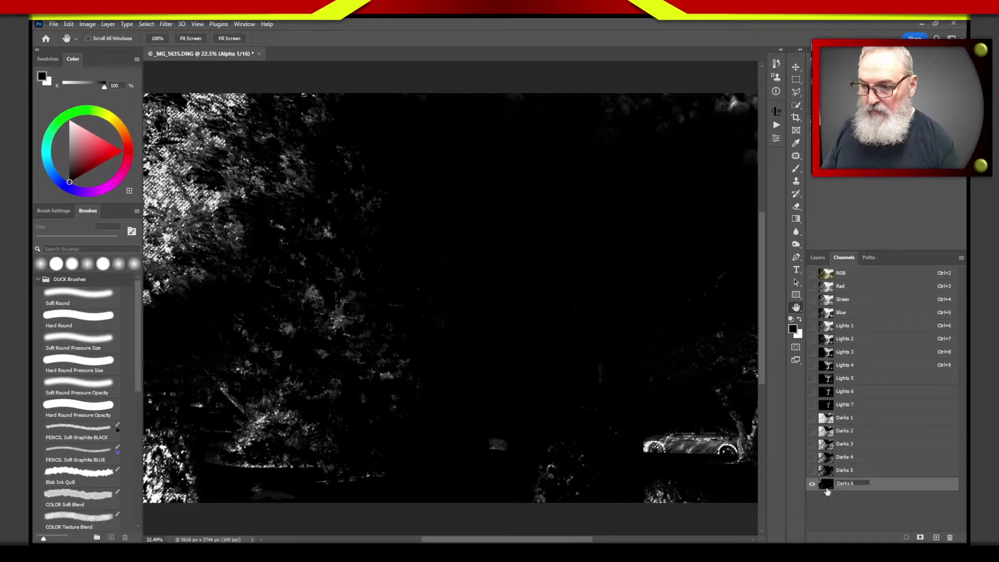
{"action": "key", "text": "Return"}
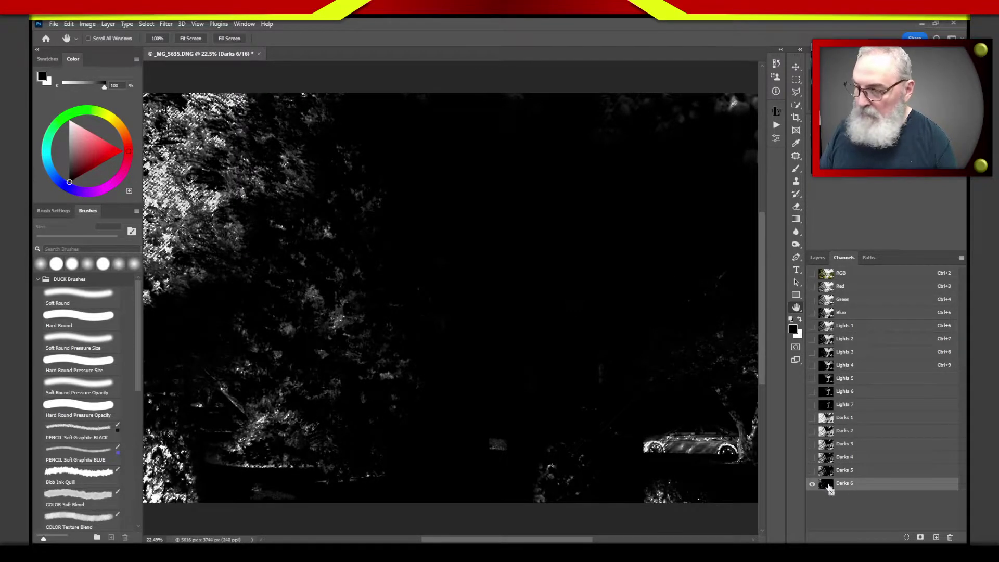
- Intersect the active selection with the Darks 6 channel and save the result as a channel named Darks 7
{"action": "left_click", "coordinate": [920, 541]}
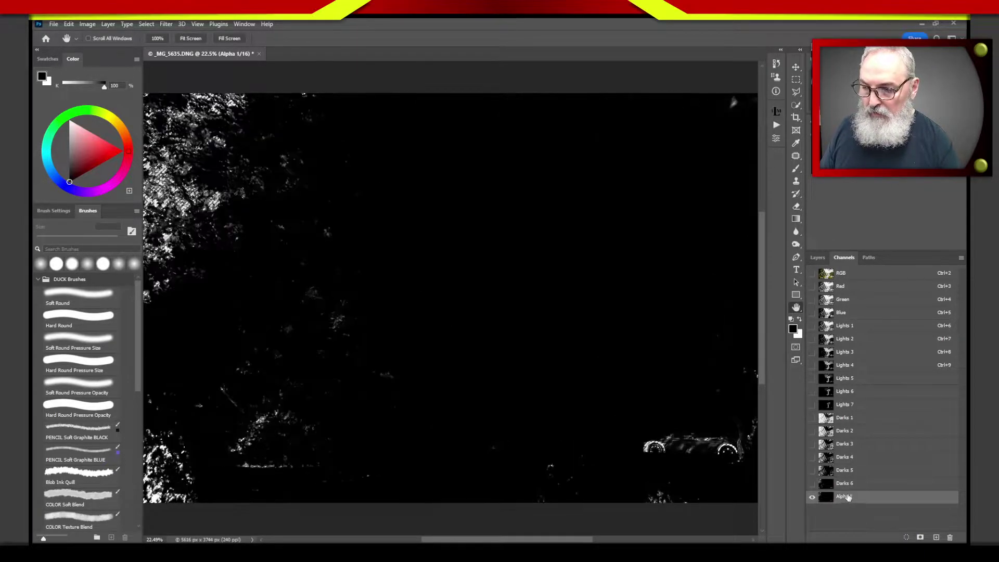
{"action": "double_click", "coordinate": [844, 497]}
{"action": "type", "text": "Dark"}
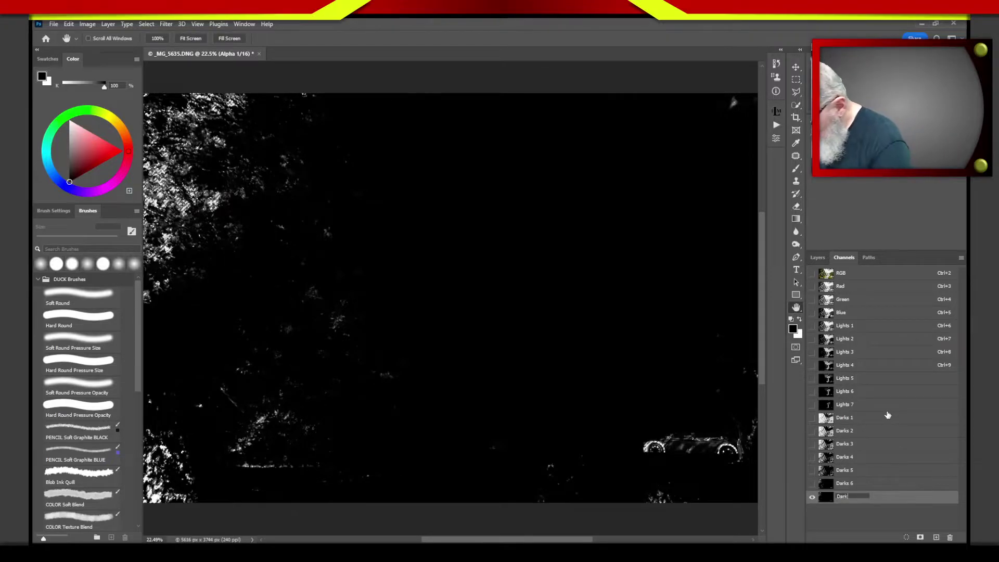
{"action": "type", "text": "s 7"}
{"action": "key", "text": "Return"}
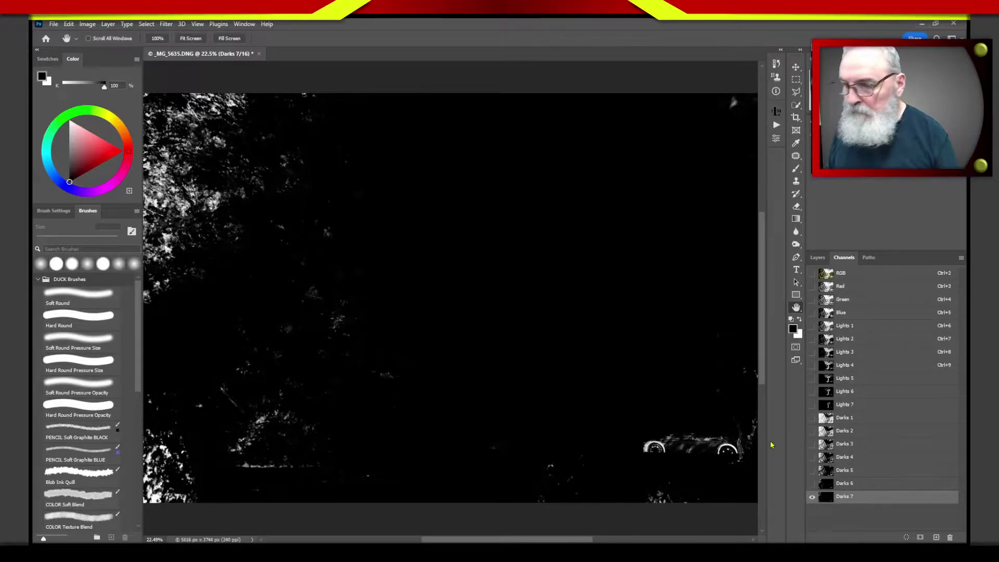
- Examine each mask on the canvas one after another, from Darks 6 up to Darks 1 and from Lights 7 up to Lights 1
{"action": "left_click", "coordinate": [812, 485]}
{"action": "left_click", "coordinate": [812, 471]}
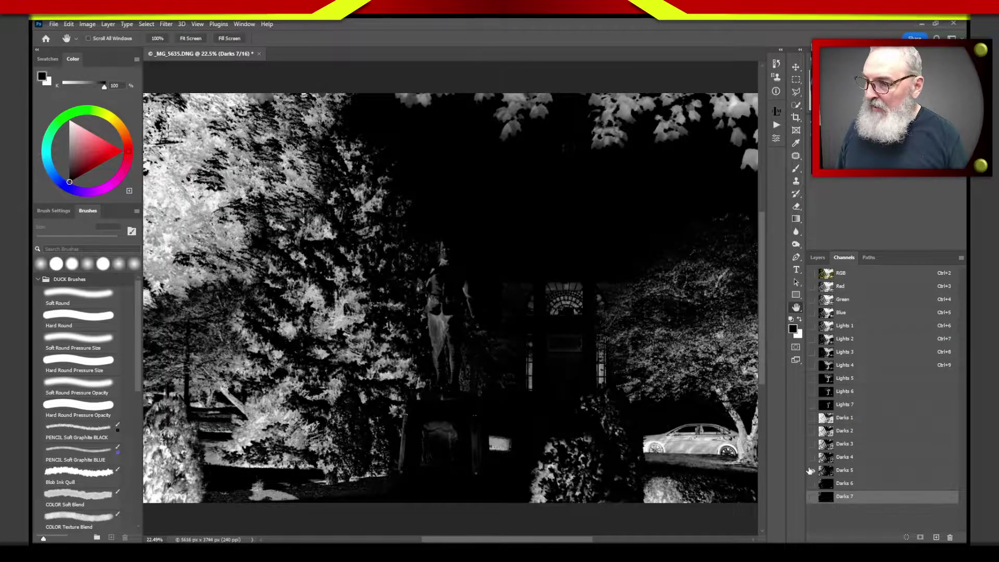
{"action": "left_click", "coordinate": [812, 458]}
{"action": "left_click", "coordinate": [812, 445]}
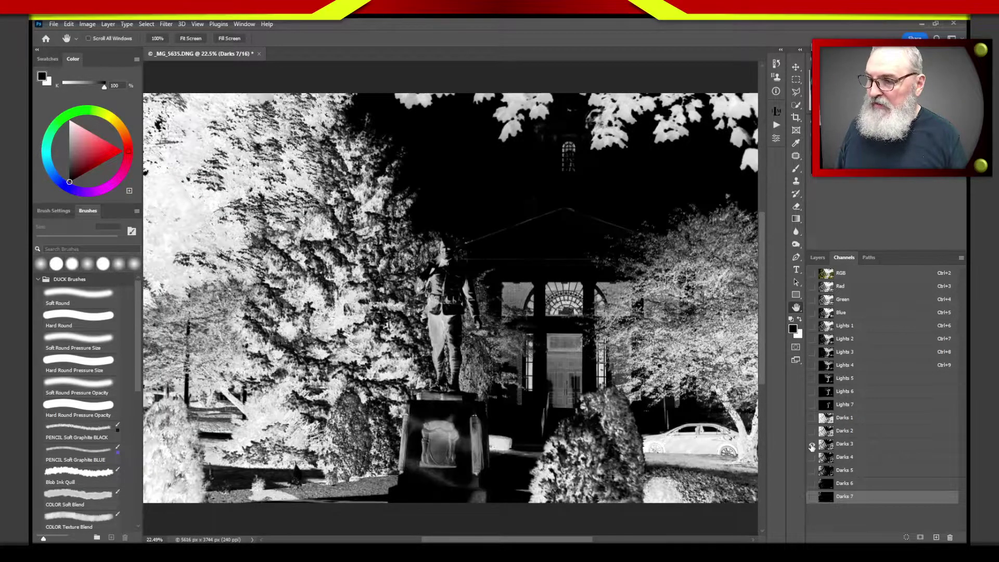
{"action": "left_click", "coordinate": [812, 431]}
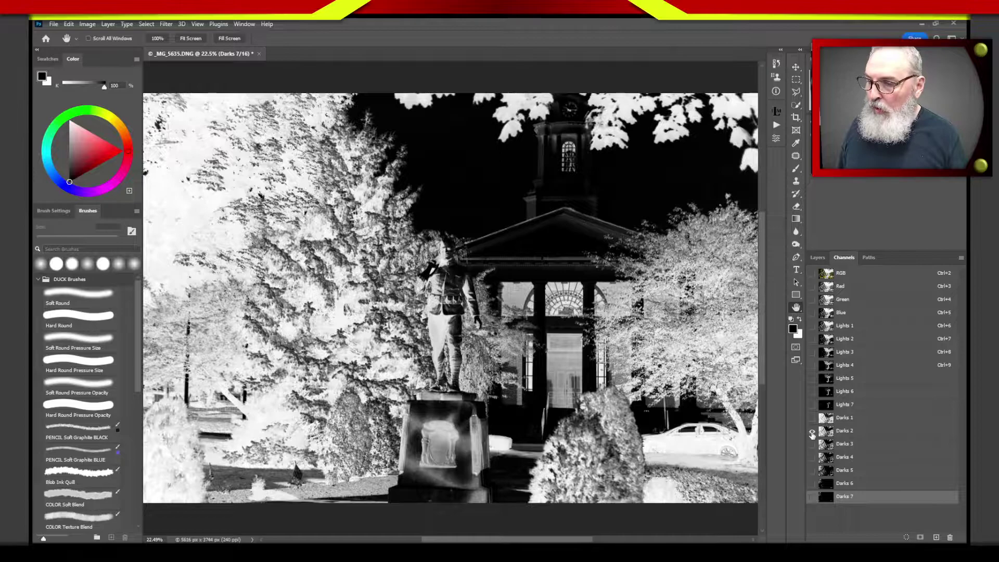
{"action": "left_click", "coordinate": [812, 418]}
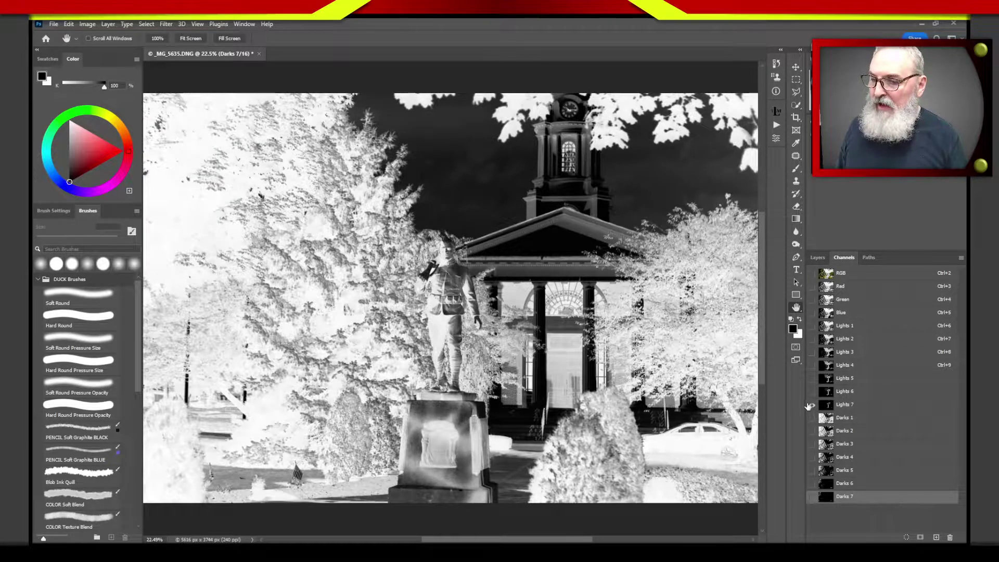
{"action": "left_click", "coordinate": [812, 405]}
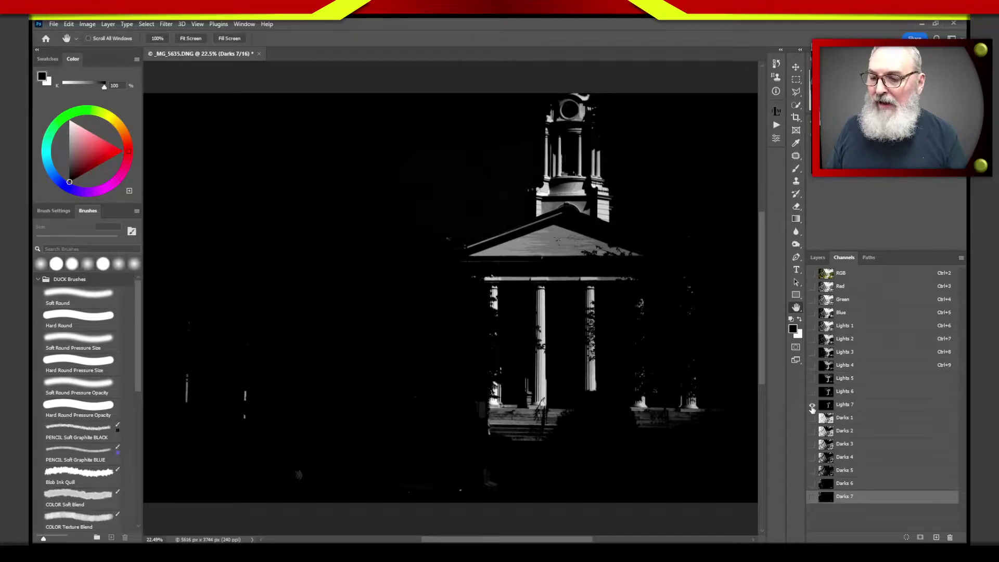
{"action": "left_click", "coordinate": [812, 392]}
{"action": "left_click", "coordinate": [812, 379]}
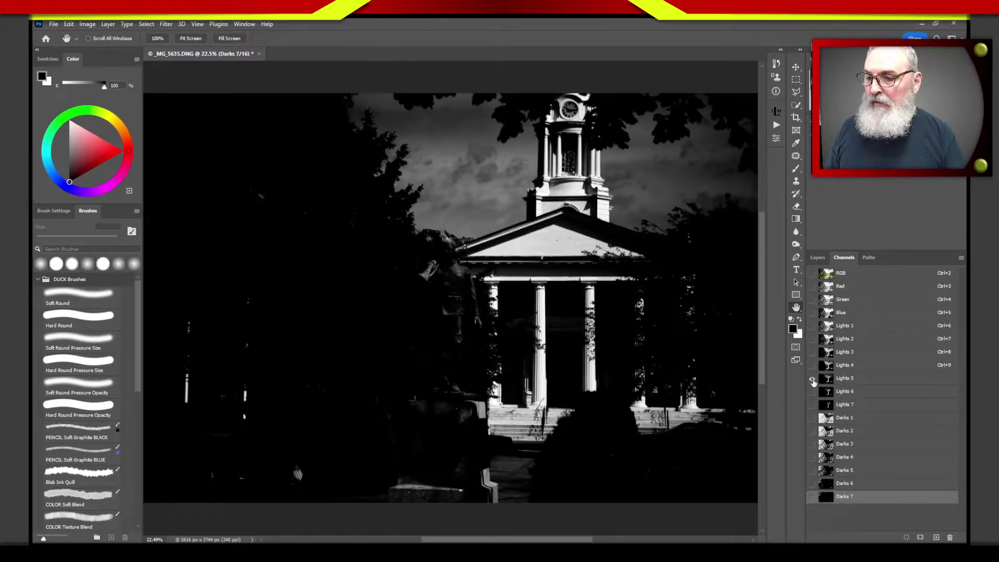
{"action": "left_click", "coordinate": [812, 366]}
{"action": "left_click", "coordinate": [812, 352]}
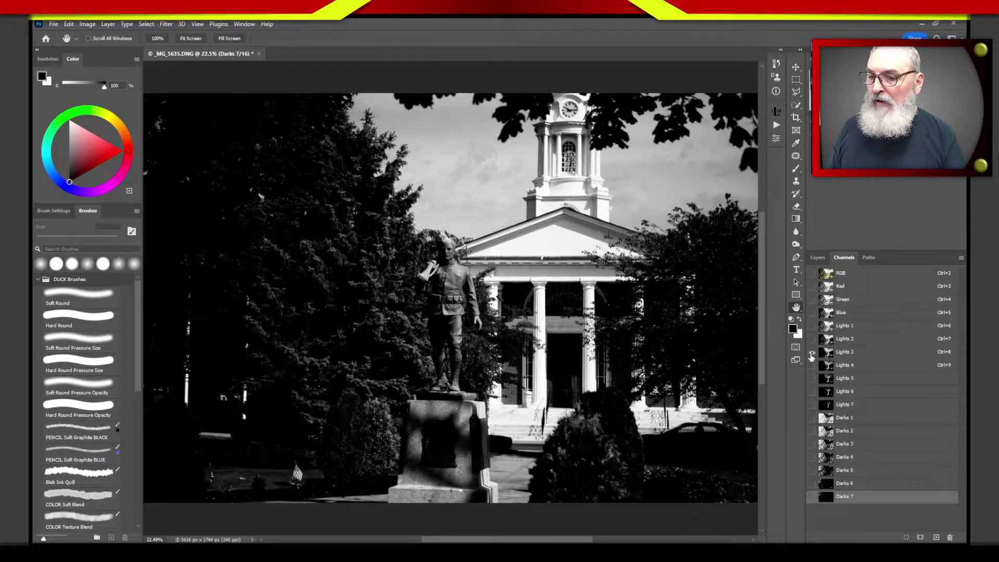
{"action": "left_click", "coordinate": [812, 339]}
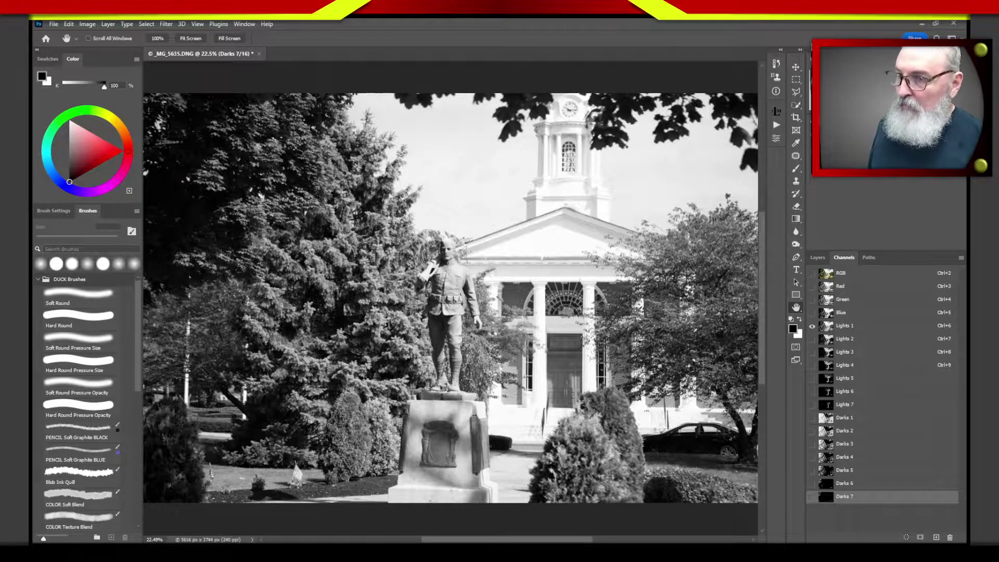
- Activate the Move tool, display the RGB composite and enlarge the area showing the channel list
{"action": "left_click", "coordinate": [795, 69]}
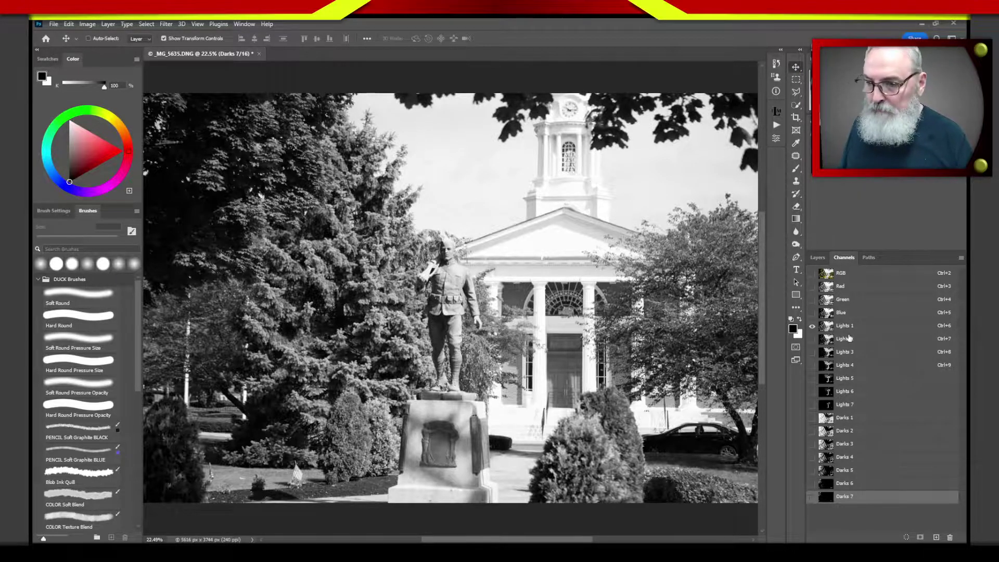
{"action": "left_click", "coordinate": [828, 276]}
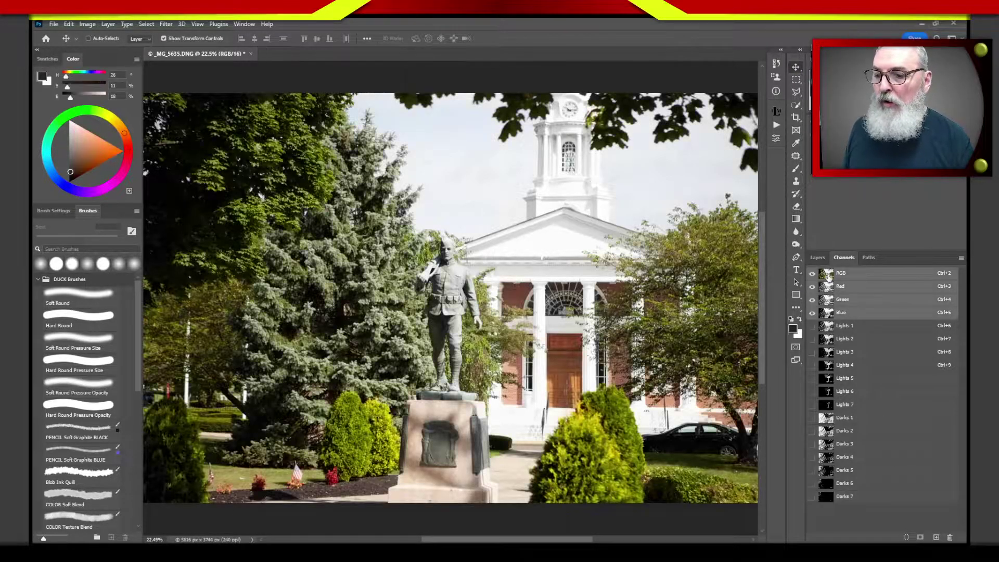
{"action": "left_click", "coordinate": [818, 258]}
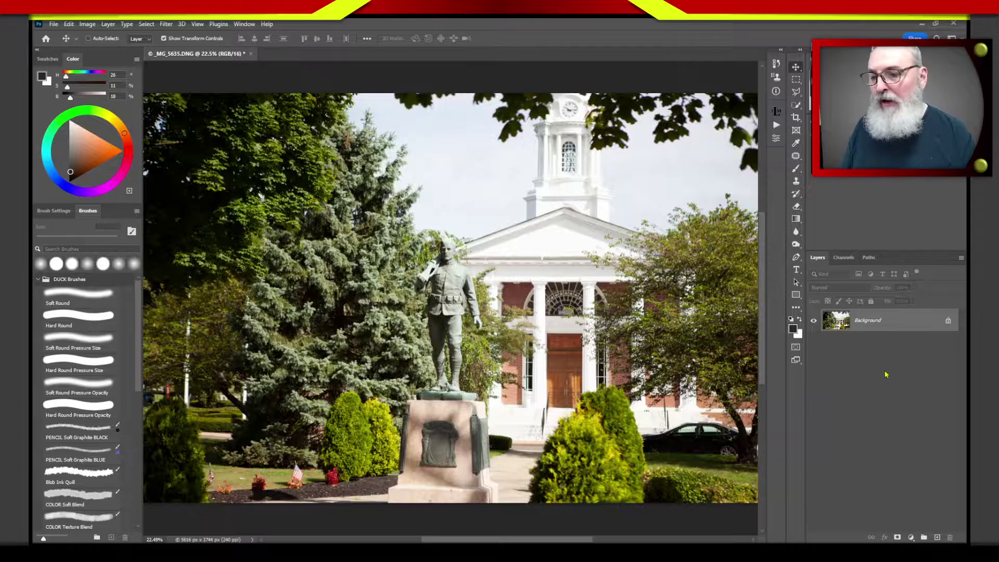
{"action": "left_click", "coordinate": [845, 258]}
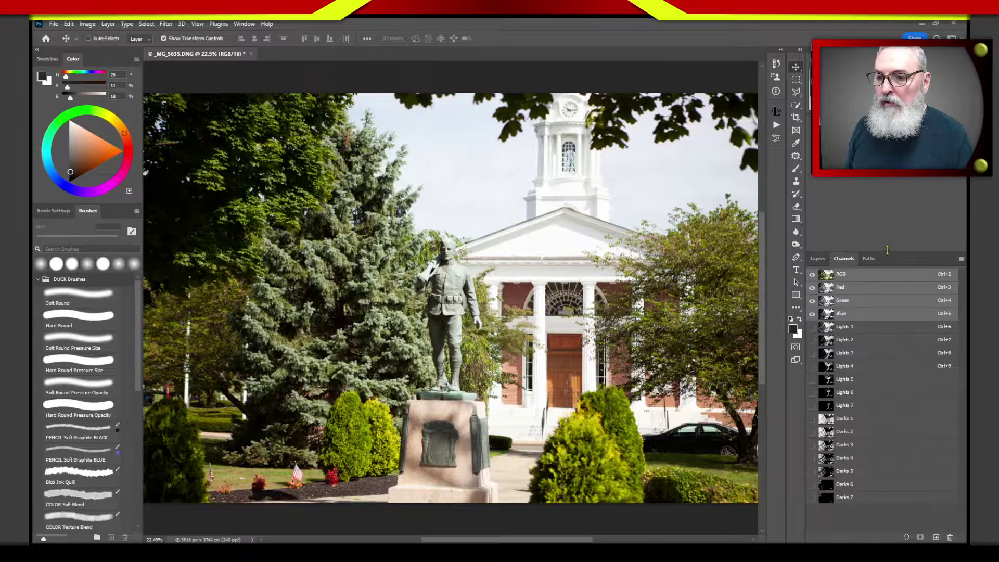
{"action": "left_click_drag", "start_coordinate": [895, 253], "coordinate": [892, 181]}
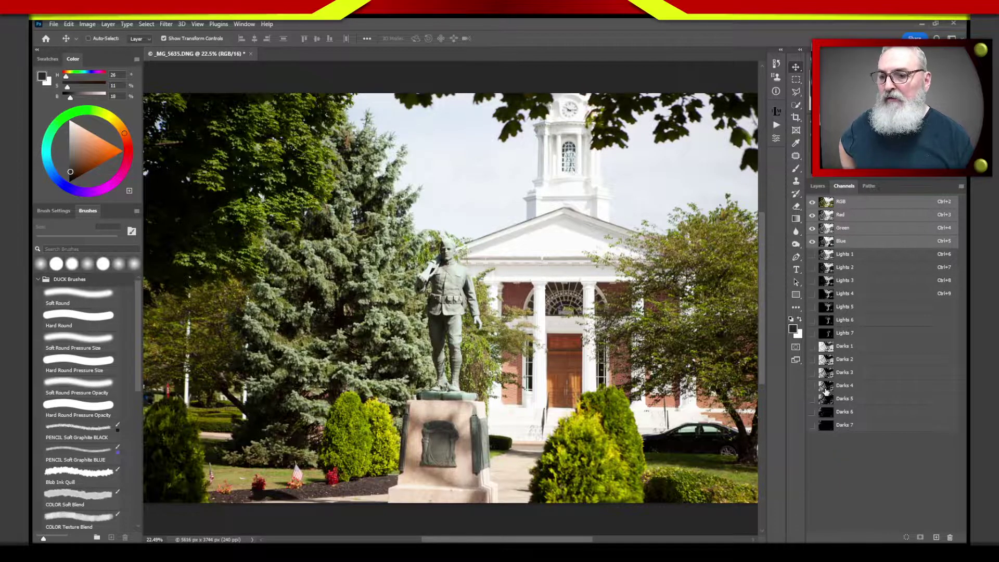
- Preview the Lights 1 and Lights 2 channels and load Lights 2 as a selection
{"action": "left_click", "coordinate": [830, 258]}
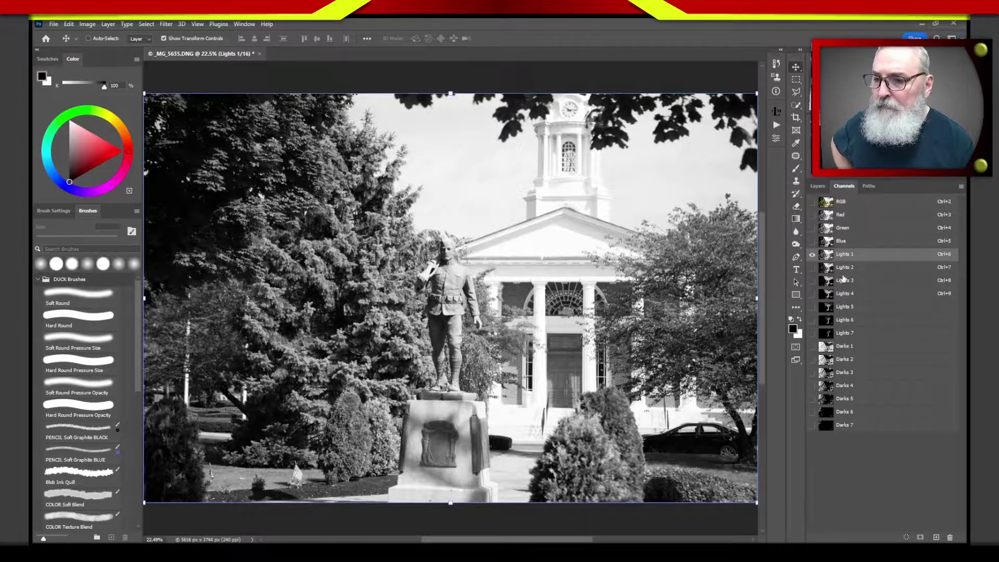
{"action": "left_click", "coordinate": [828, 269]}
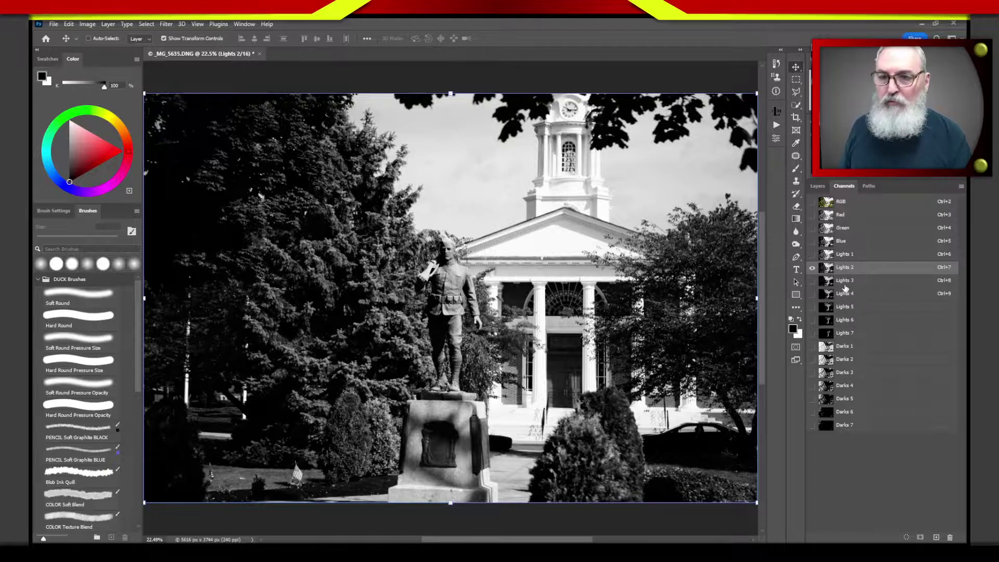
{"action": "key", "text": "ctrl"}
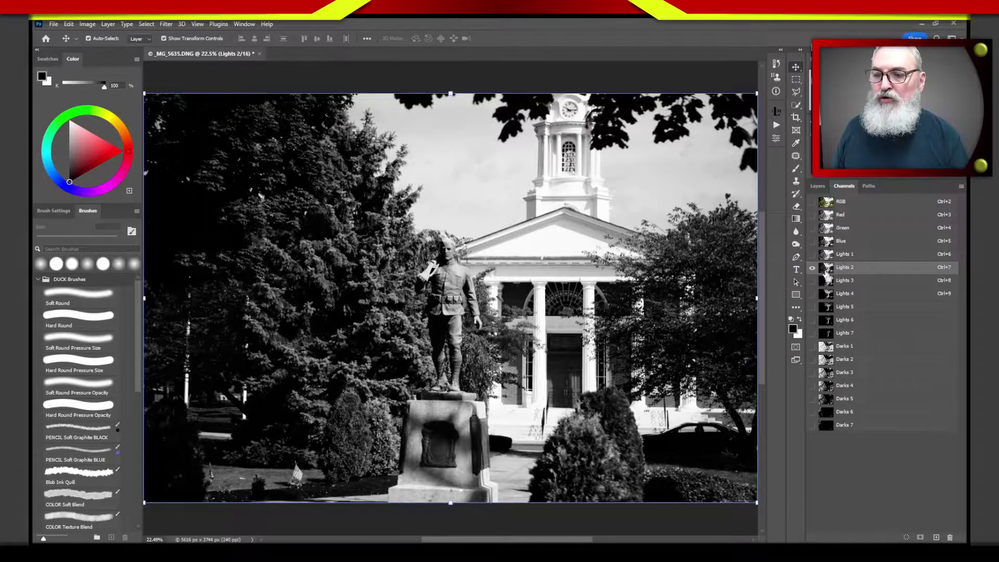
{"action": "left_click", "coordinate": [828, 270], "text": "ctrl"}
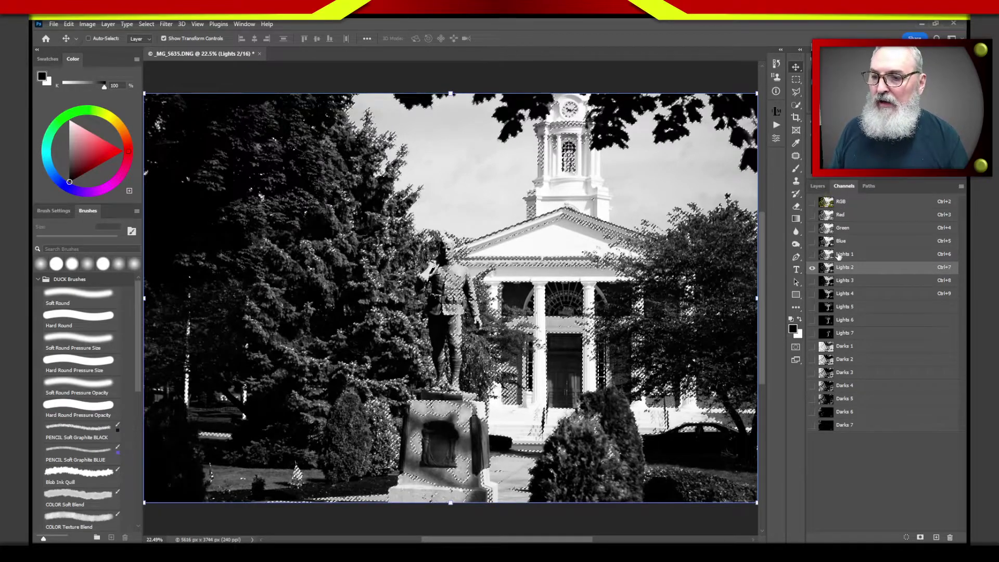
- Display the RGB composite again and add a Curves adjustment layer above the Background, masked by the Lights 2 selection
{"action": "left_click", "coordinate": [818, 187]}
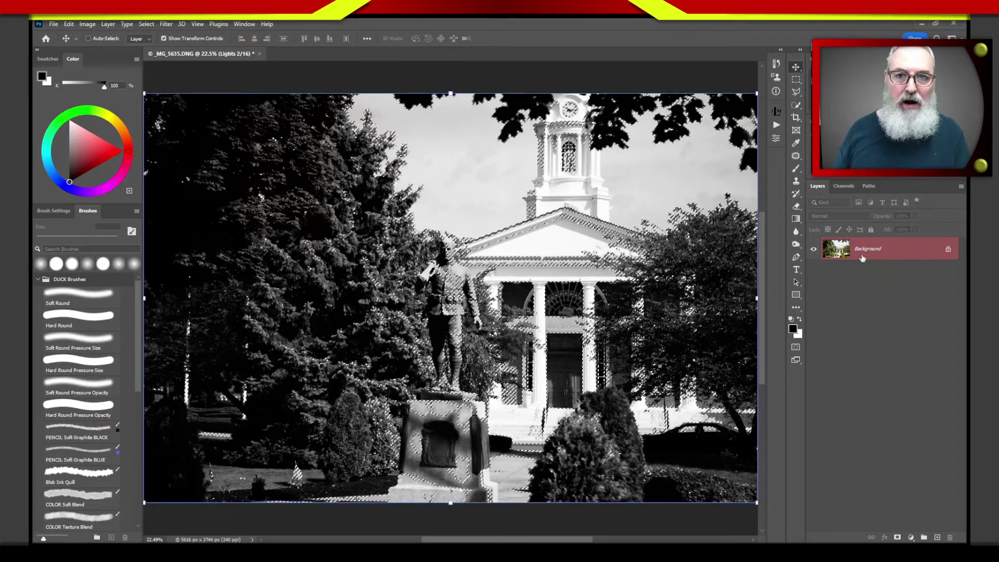
{"action": "left_click", "coordinate": [844, 186]}
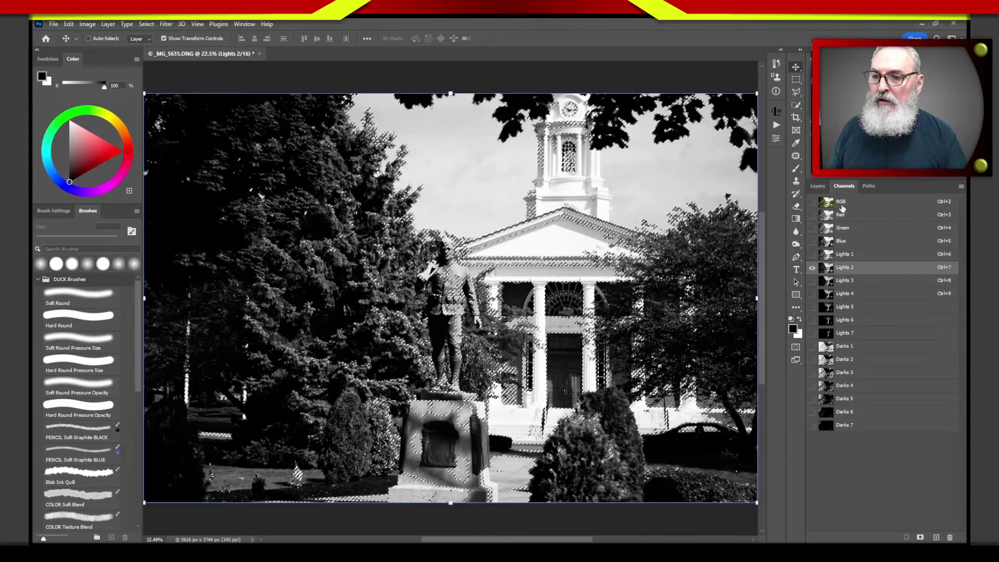
{"action": "left_click", "coordinate": [844, 202]}
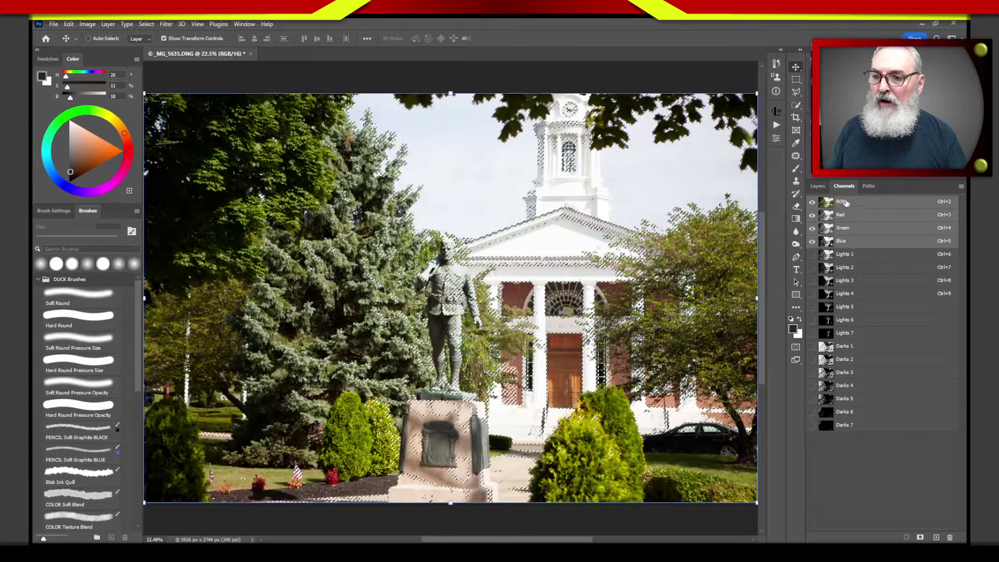
{"action": "left_click", "coordinate": [819, 186]}
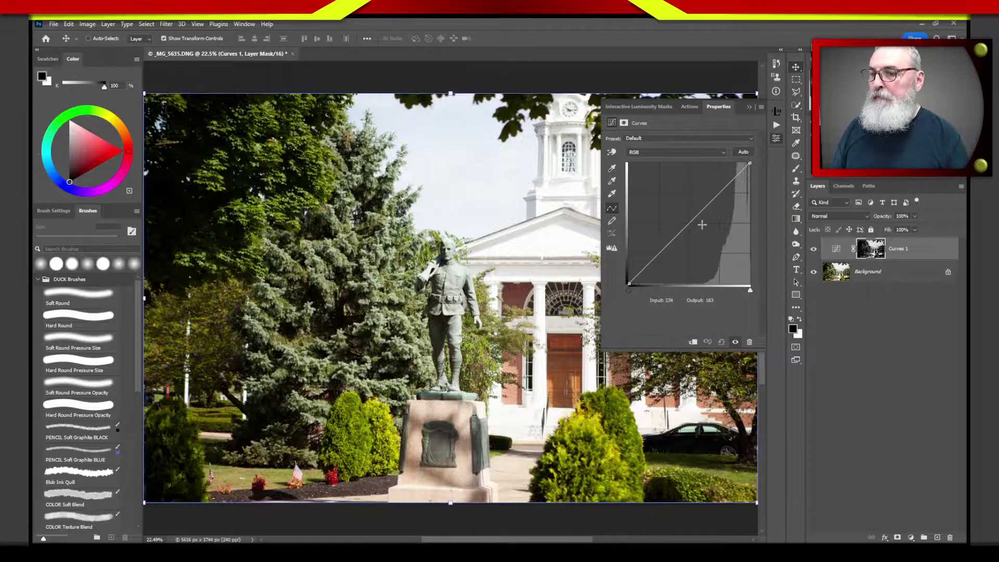
- Inspect the Curves 1 layer mask on the canvas and darken the highlights with one curve point at input 176, output 92
{"action": "left_click", "coordinate": [874, 252], "text": "alt"}
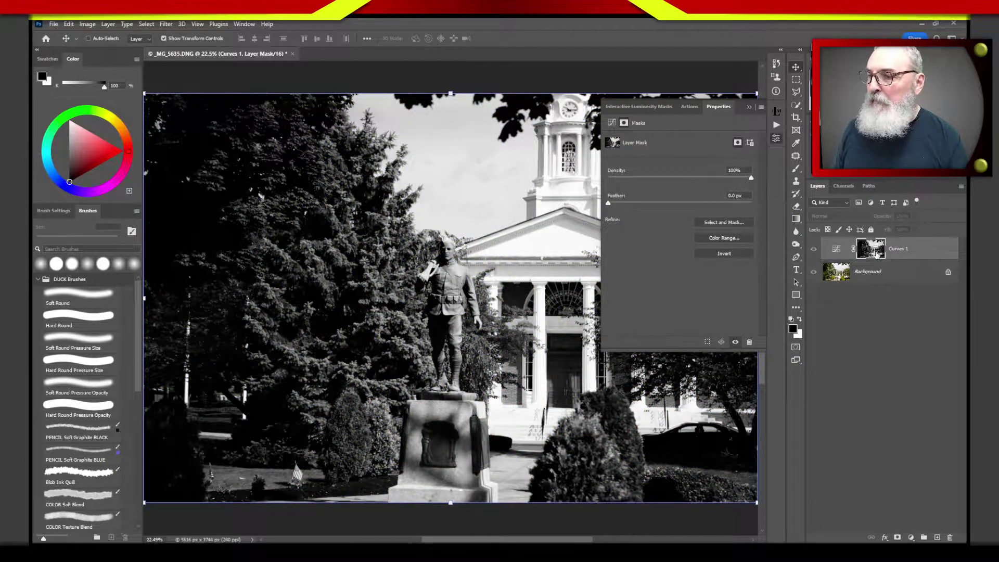
{"action": "left_click", "coordinate": [837, 251]}
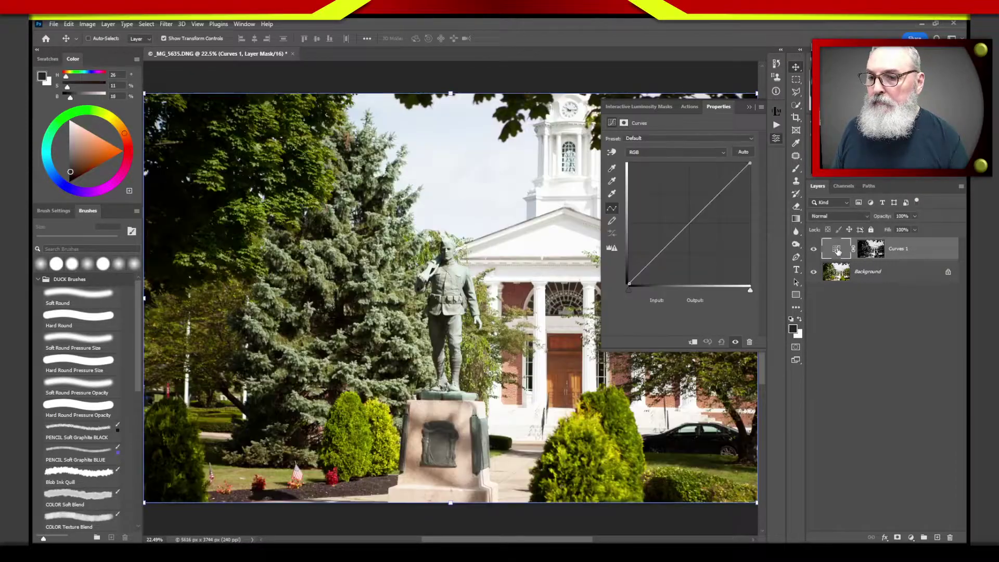
{"action": "left_click", "coordinate": [695, 219]}
{"action": "left_click_drag", "start_coordinate": [695, 219], "coordinate": [708, 228]}
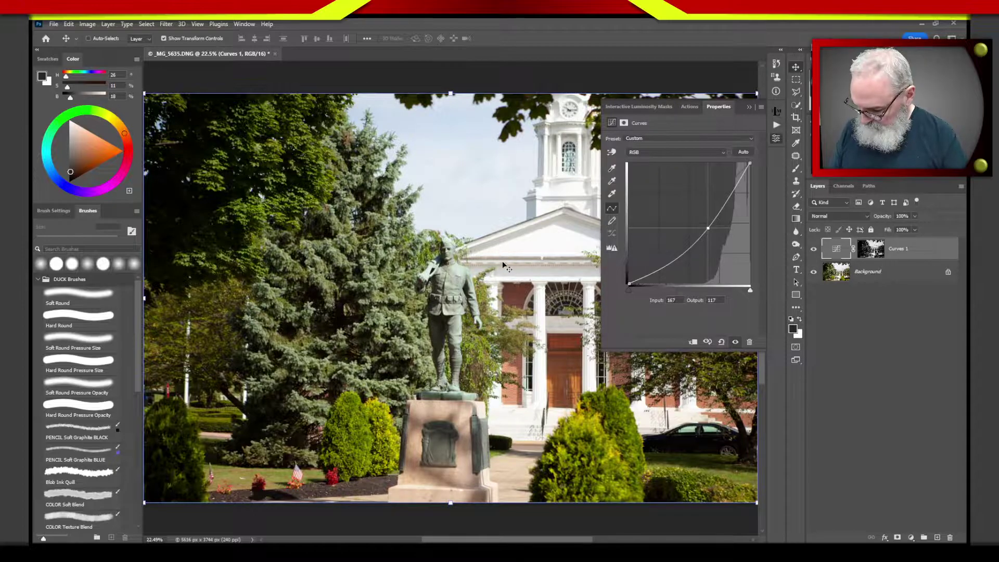
{"action": "key", "text": "ctrl+minus"}
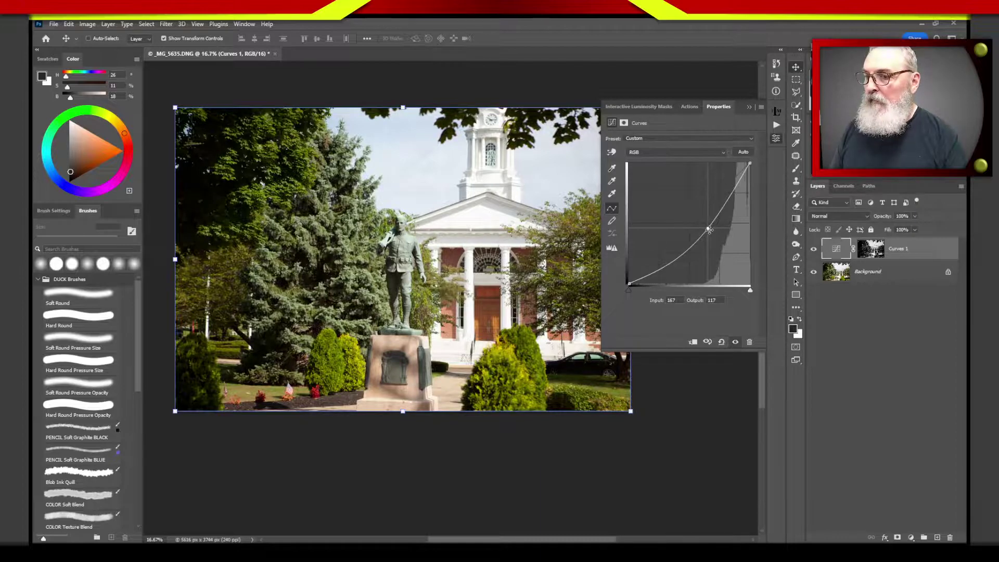
{"action": "mouse_move", "coordinate": [708, 228]}
{"action": "left_mouse_down"}
{"action": "mouse_move", "coordinate": [717, 276]}
{"action": "mouse_move", "coordinate": [703, 233]}
{"action": "mouse_move", "coordinate": [731, 266]}
{"action": "mouse_move", "coordinate": [705, 234]}
{"action": "mouse_move", "coordinate": [713, 241]}
{"action": "left_mouse_up"}
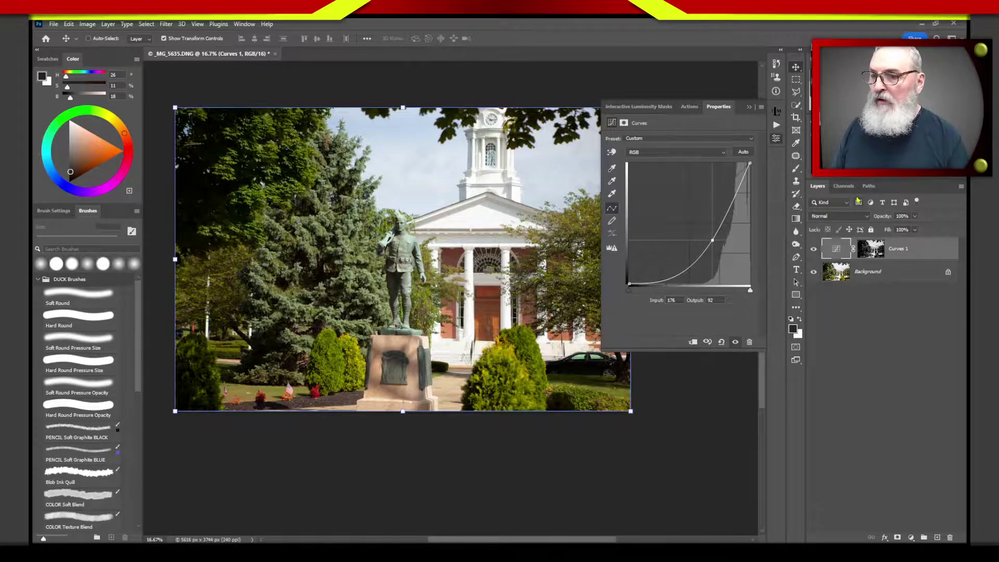
- Preview the Darks 1 and Darks 4 channels and add a Curves adjustment layer above Curves 1, masked by the Darks 4 selection
{"action": "left_click", "coordinate": [845, 187]}
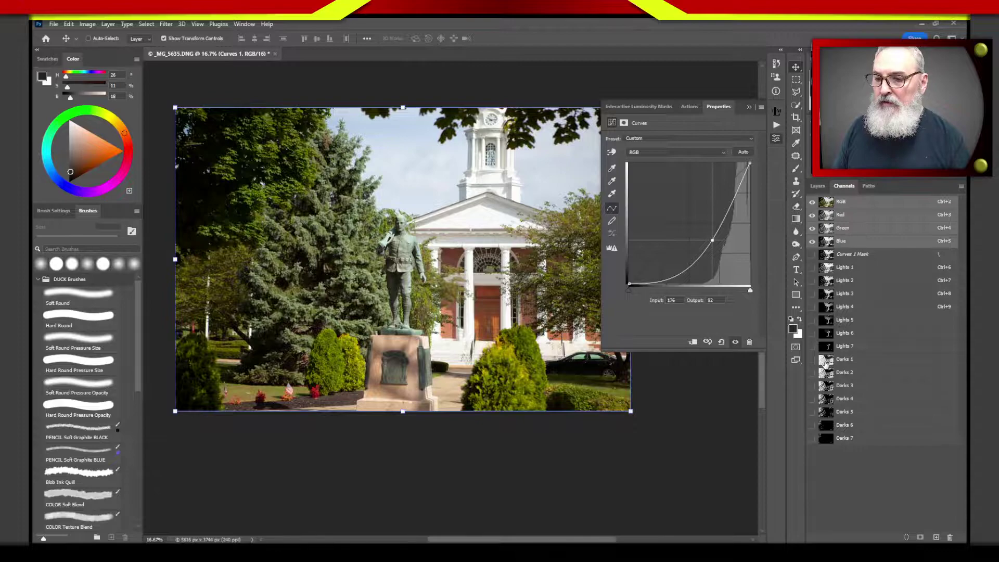
{"action": "left_click", "coordinate": [827, 361]}
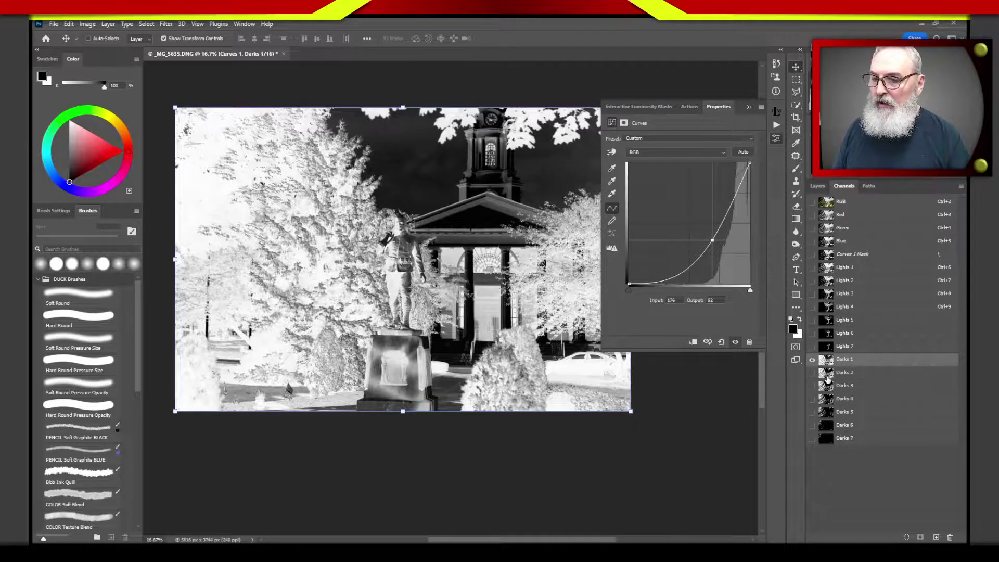
{"action": "left_click", "coordinate": [827, 400]}
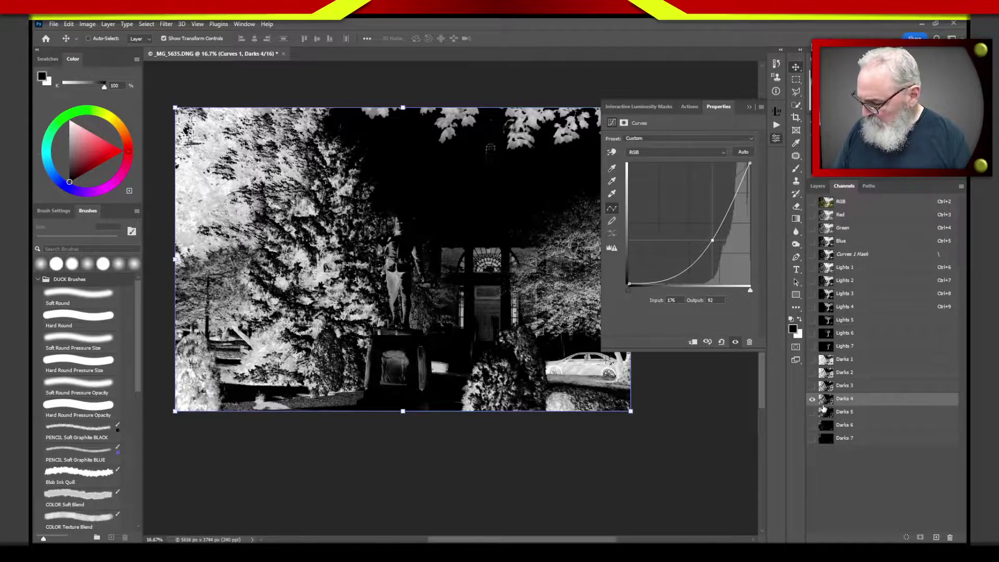
{"action": "key", "text": "ctrl"}
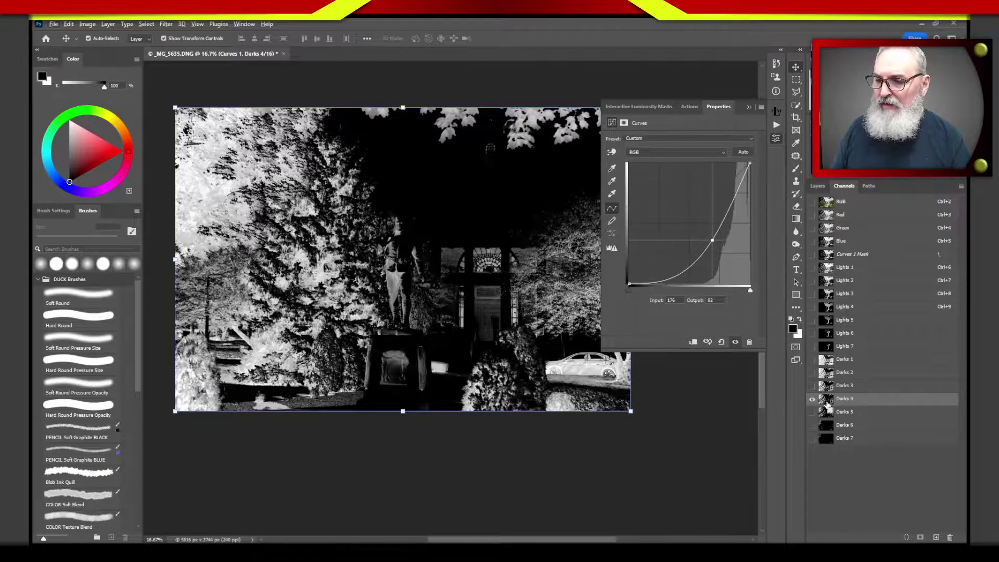
{"action": "left_click", "coordinate": [828, 406], "text": "ctrl"}
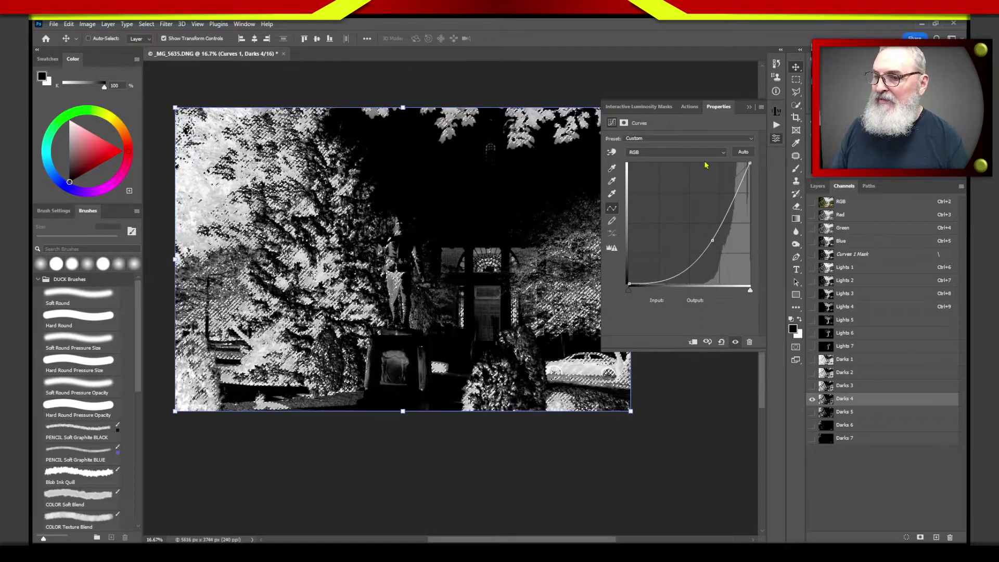
{"action": "left_click", "coordinate": [841, 203]}
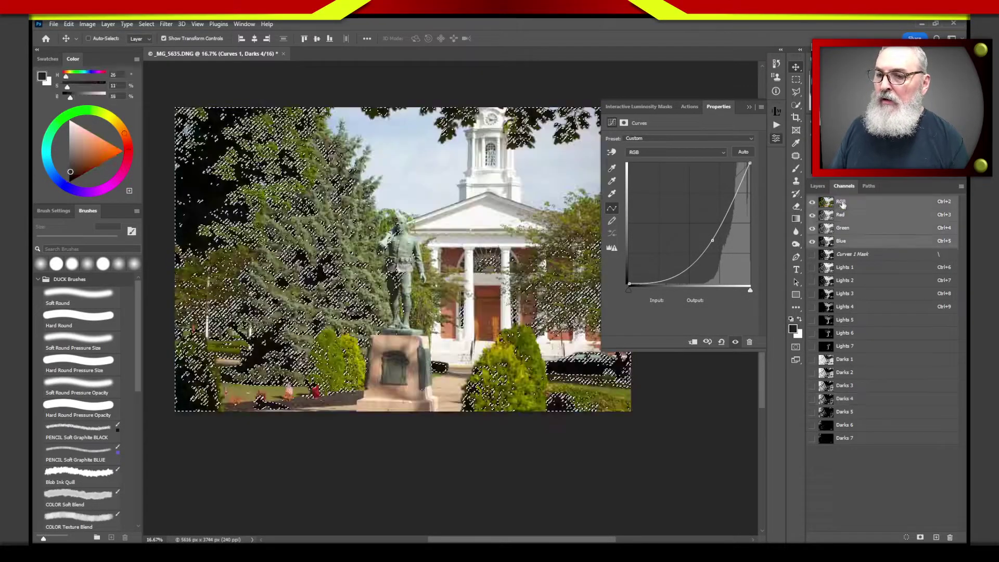
{"action": "left_click", "coordinate": [818, 185]}
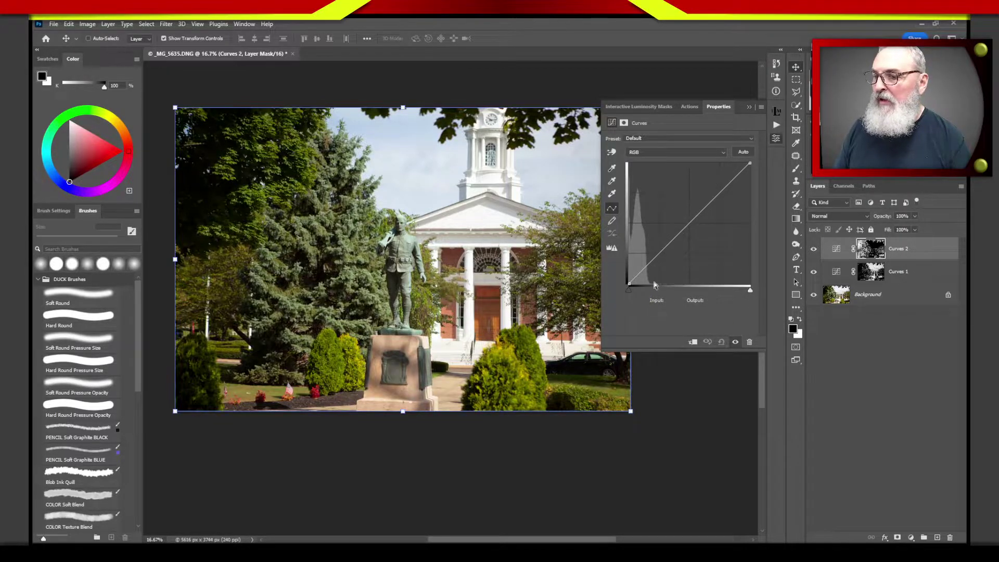
- Shape the Curves 2 curve with a shadow point at input 47, output 75 and a highlight point at input 210, output 189
{"action": "left_click", "coordinate": [676, 231]}
{"action": "mouse_move", "coordinate": [677, 231]}
{"action": "left_mouse_down"}
{"action": "mouse_move", "coordinate": [664, 224]}
{"action": "mouse_move", "coordinate": [669, 250]}
{"action": "left_mouse_up"}
{"action": "left_click_drag", "start_coordinate": [706, 201], "coordinate": [703, 197]}
{"action": "left_click_drag", "start_coordinate": [670, 252], "coordinate": [659, 244]}
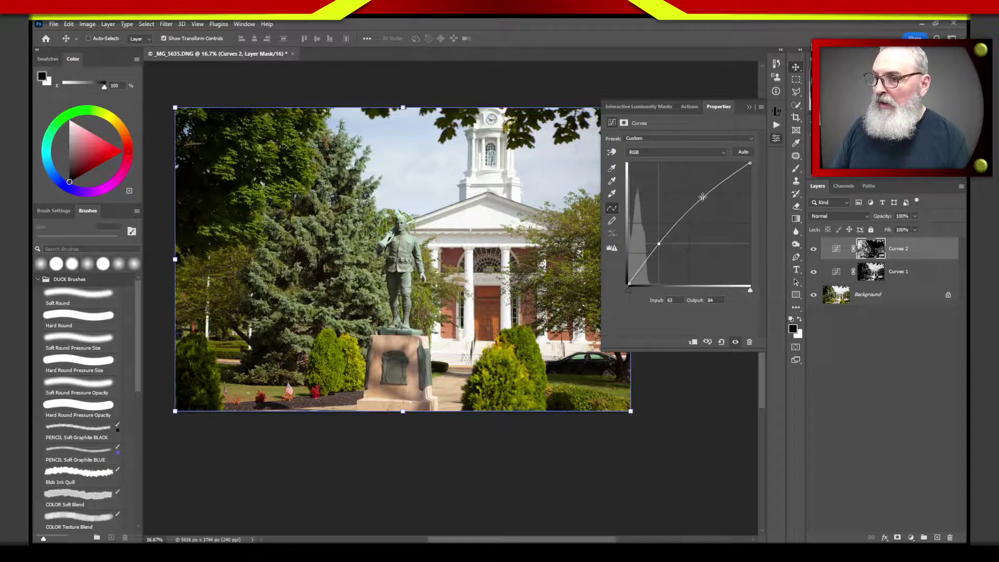
{"action": "left_click_drag", "start_coordinate": [703, 198], "coordinate": [724, 203]}
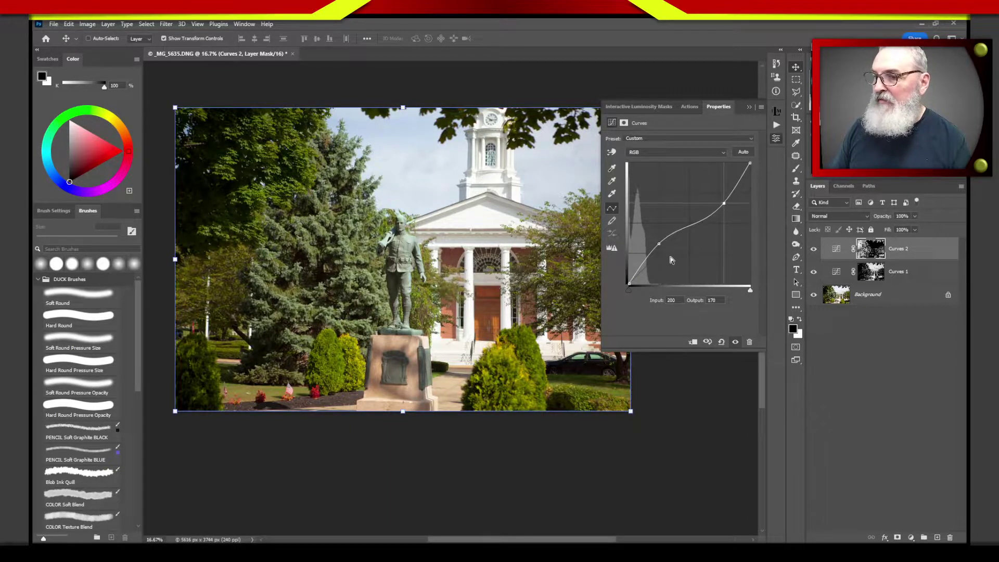
{"action": "left_click_drag", "start_coordinate": [659, 244], "coordinate": [651, 247]}
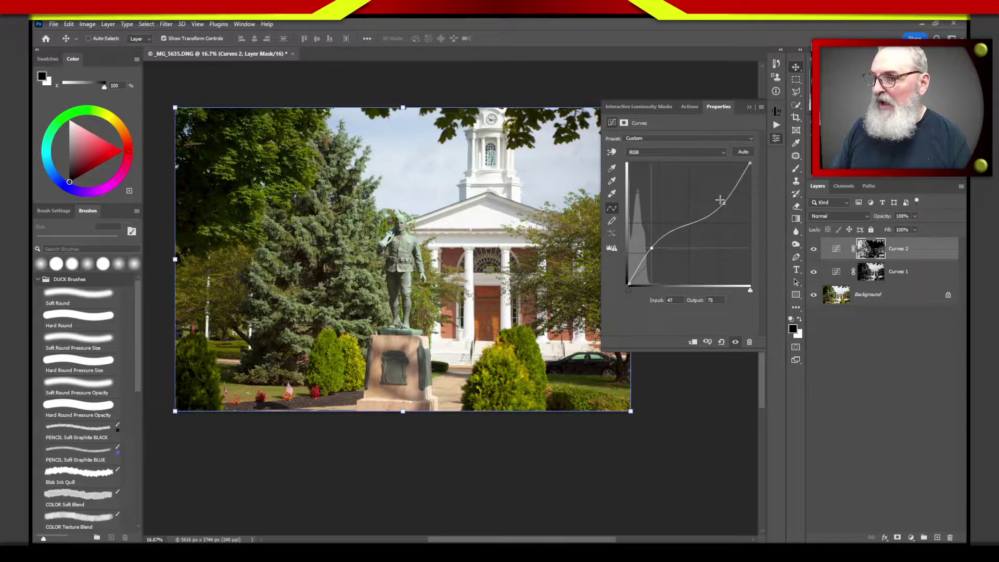
{"action": "left_click_drag", "start_coordinate": [724, 203], "coordinate": [729, 195]}
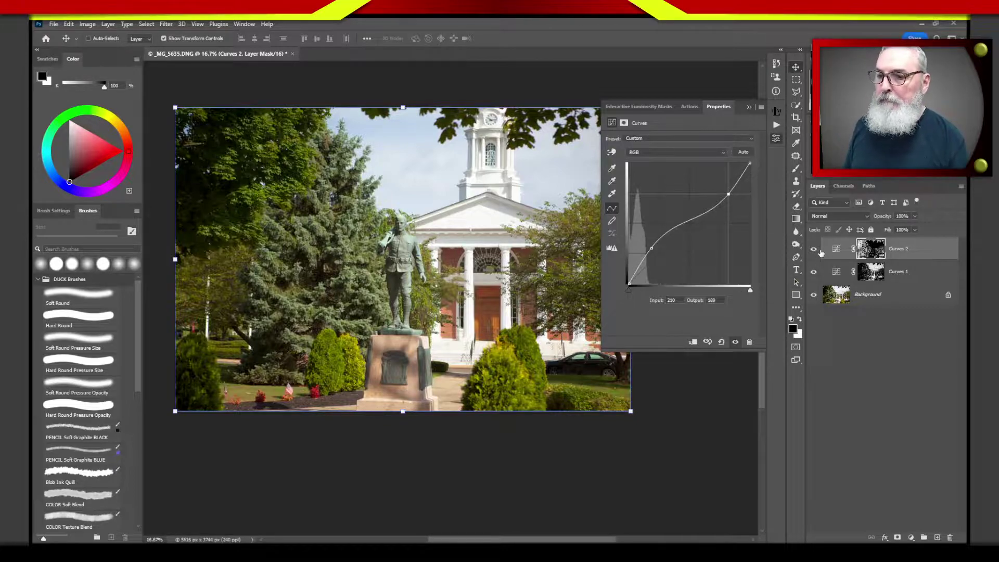
- Group the Curves 1 and Curves 2 layers and collapse the floating properties covering the image
{"action": "left_click", "coordinate": [838, 273], "text": "shift"}
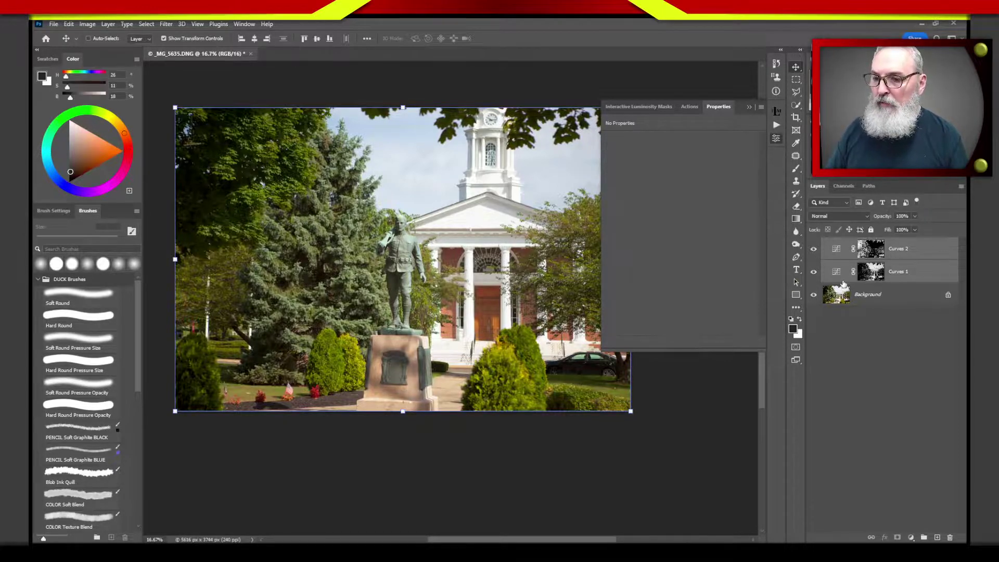
{"action": "key", "text": "ctrl+g"}
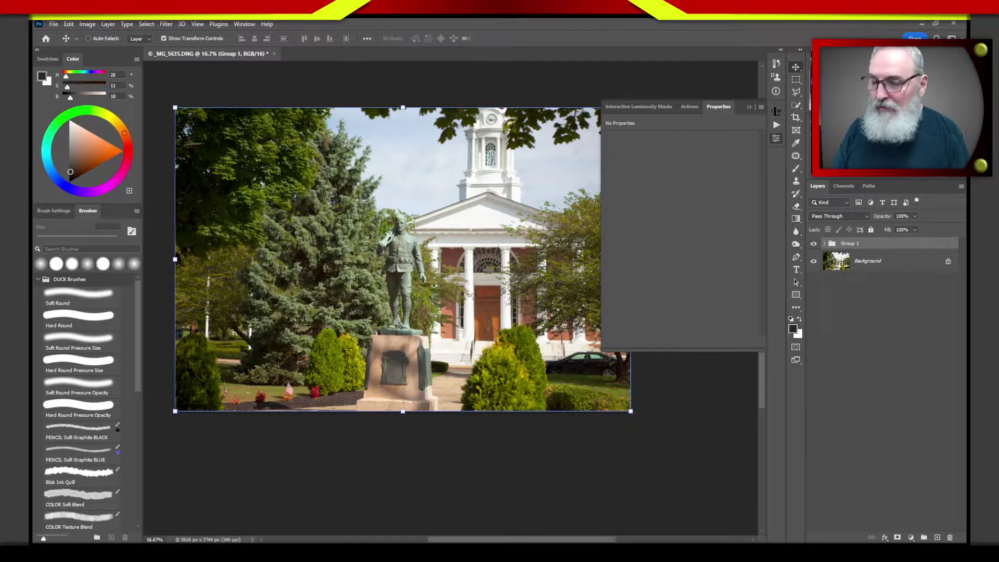
{"action": "left_click", "coordinate": [749, 107]}
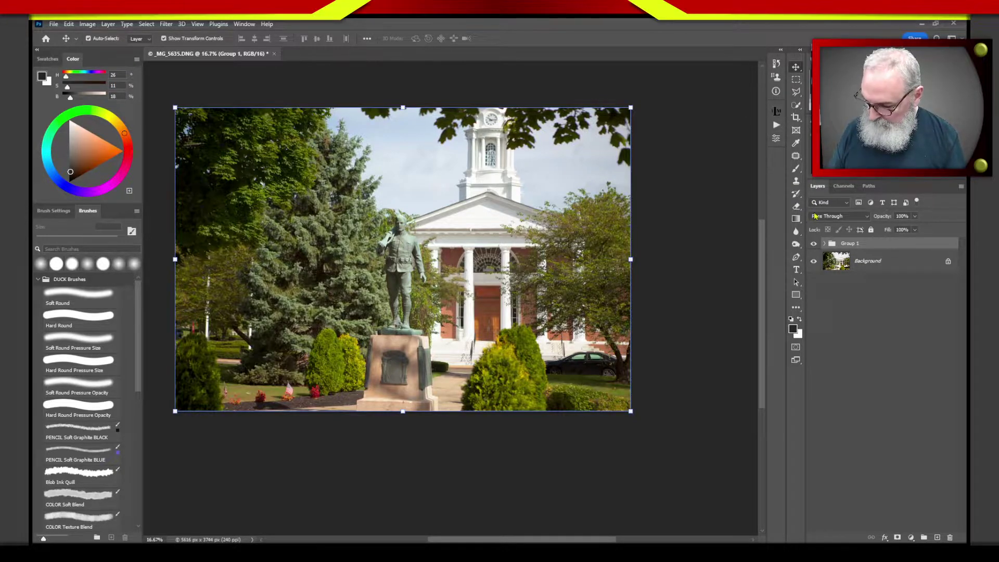
{"action": "key", "text": "ctrl+0"}
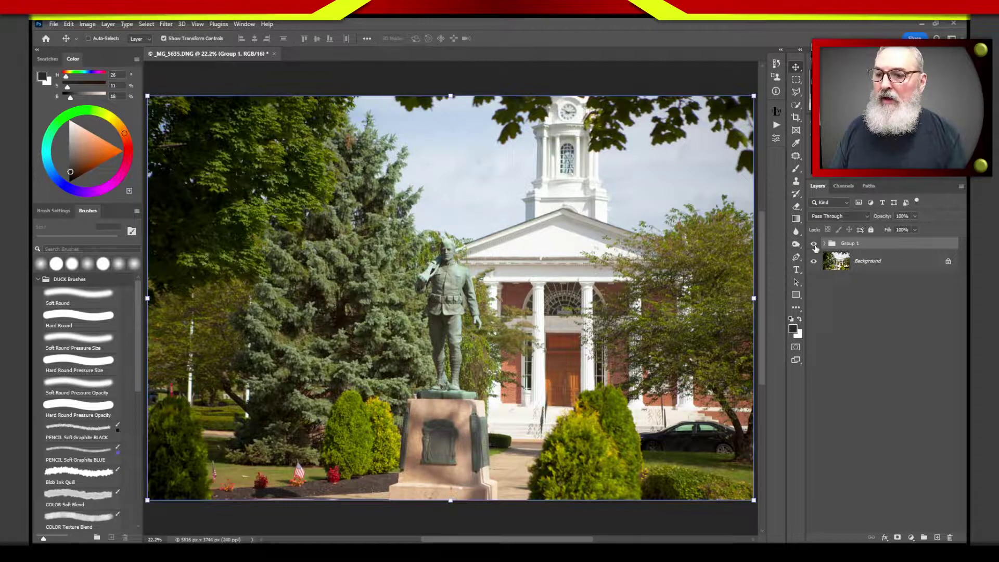
- Compare the photo with and without the grouped Curves adjustments several times, leaving Group 1 hidden
{"action": "left_click", "coordinate": [815, 245]}
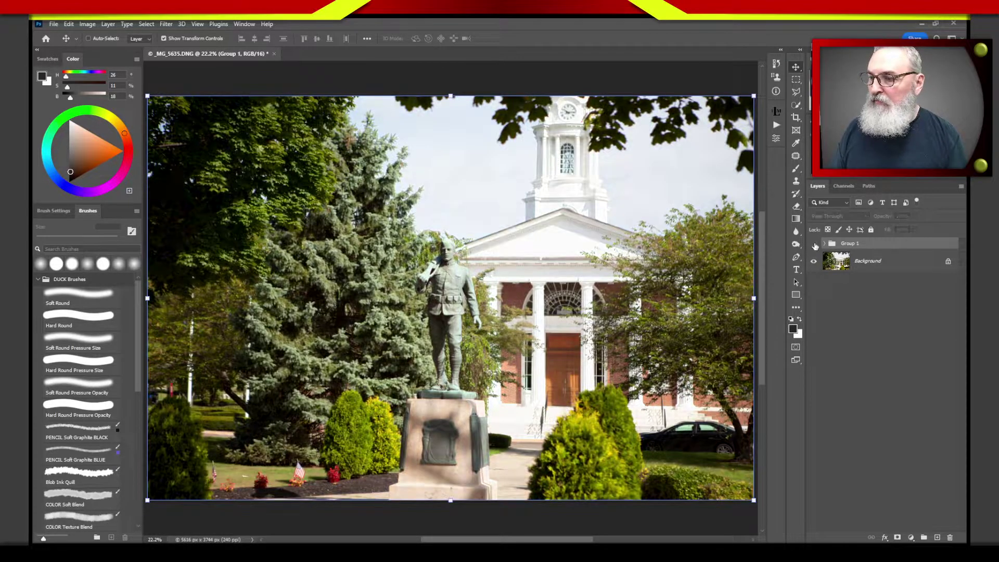
{"action": "left_click", "coordinate": [814, 245]}
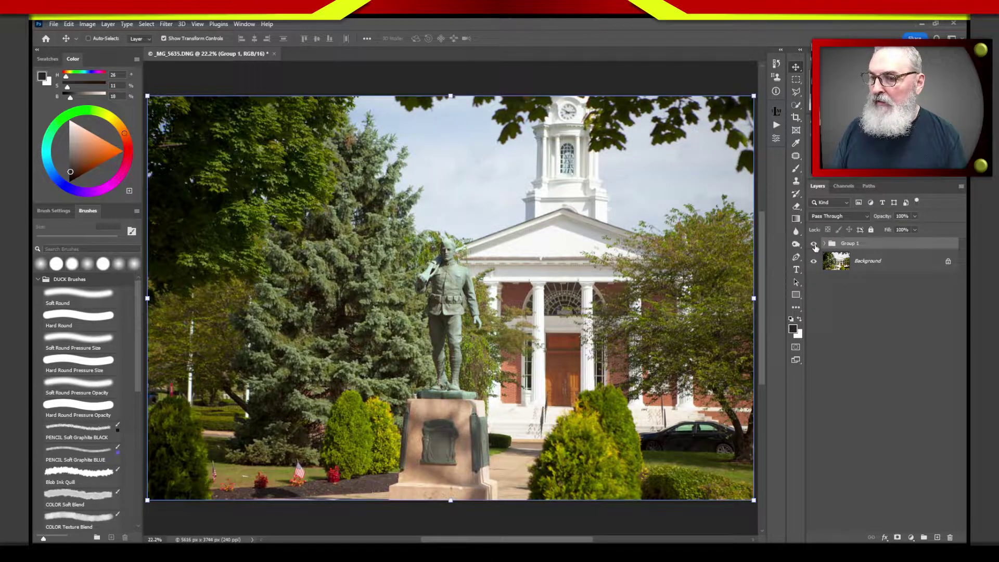
{"action": "left_click", "coordinate": [814, 245]}
{"action": "left_click", "coordinate": [815, 246]}
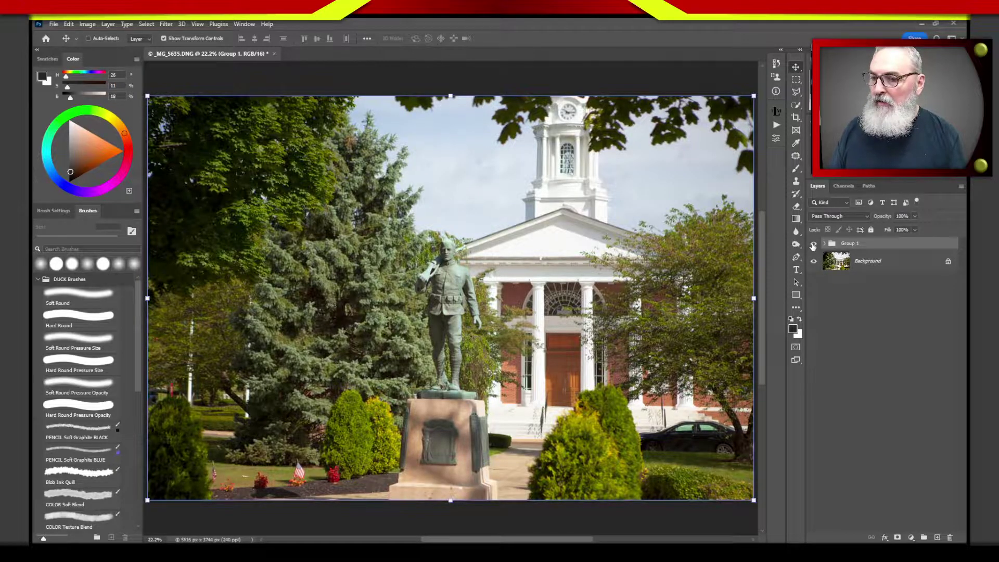
{"action": "left_click", "coordinate": [815, 246]}
{"action": "left_click", "coordinate": [815, 246]}
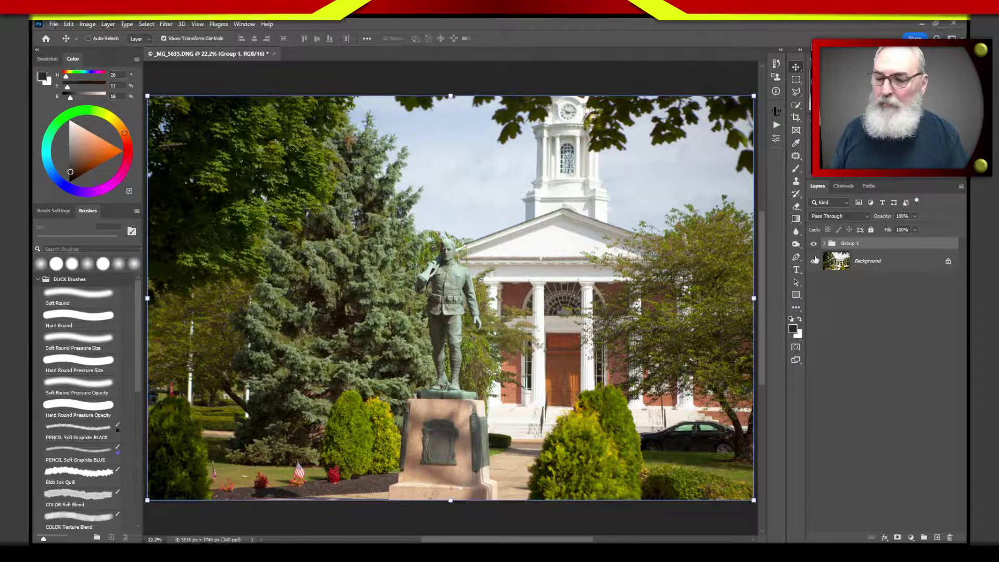
{"action": "left_click", "coordinate": [815, 245]}
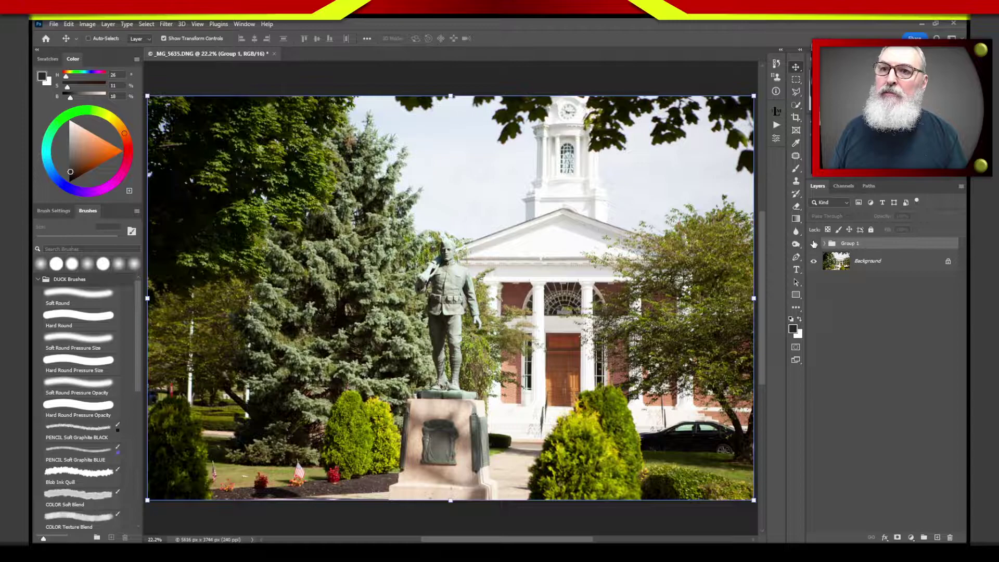
{"action": "left_click", "coordinate": [815, 244]}
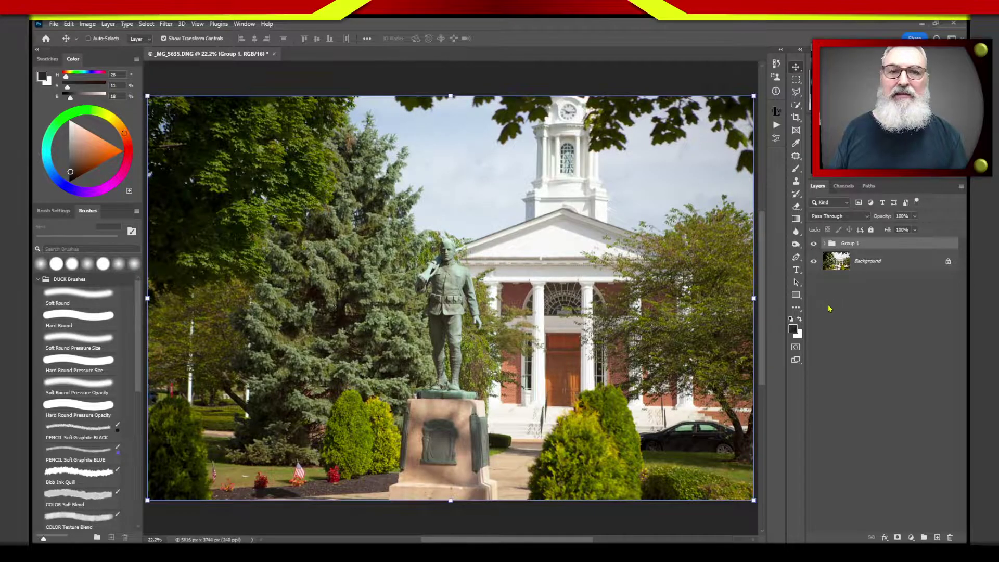
{"action": "left_click", "coordinate": [815, 245]}
{"action": "left_click", "coordinate": [811, 245]}
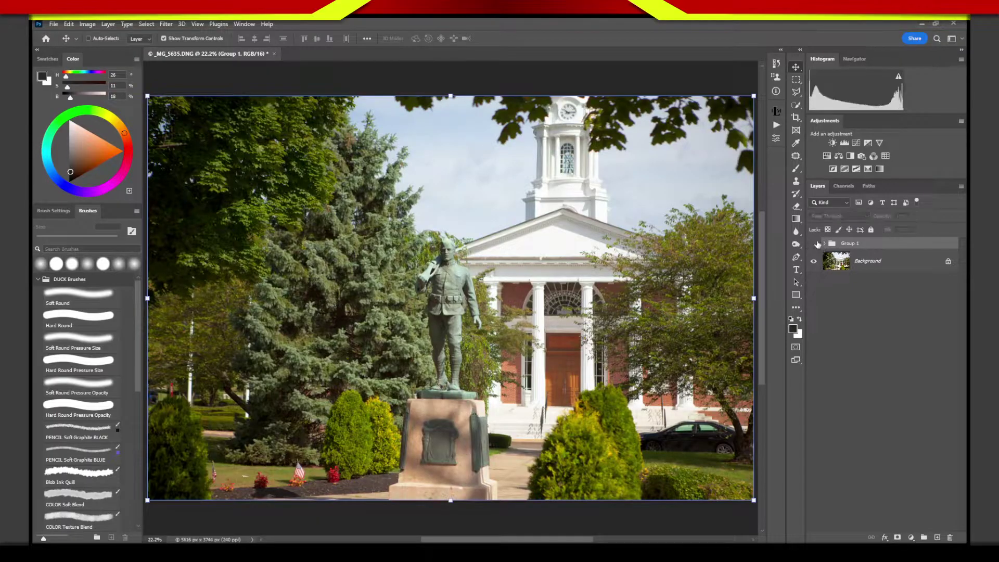
{"action": "left_click", "coordinate": [815, 244]}
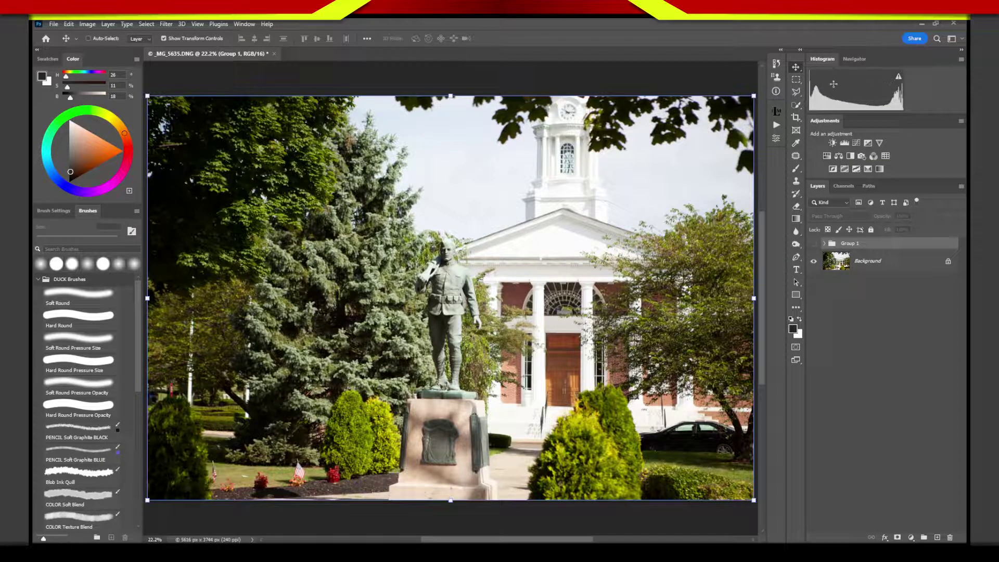
{"action": "left_click", "coordinate": [814, 244]}
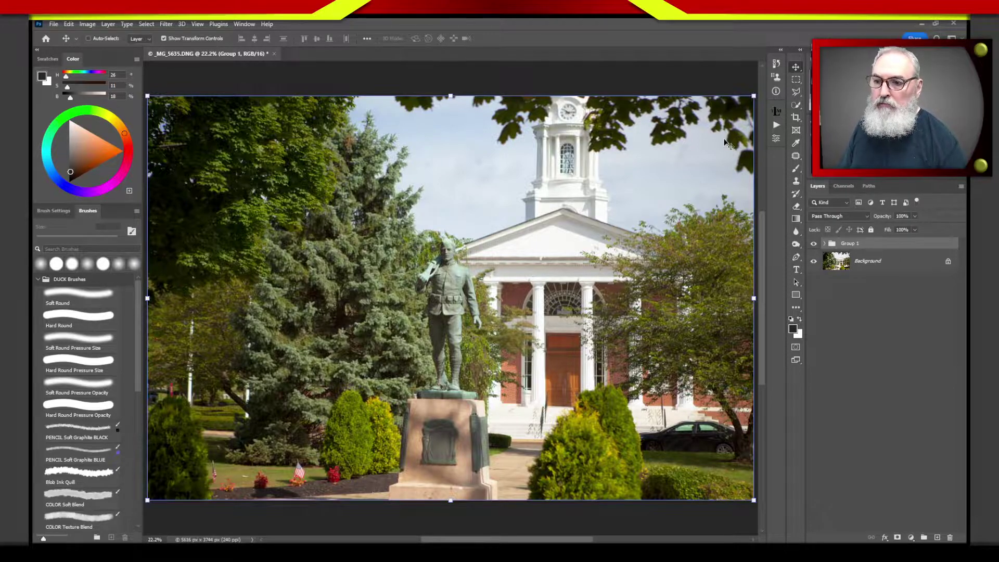
{"action": "left_click", "coordinate": [813, 244]}
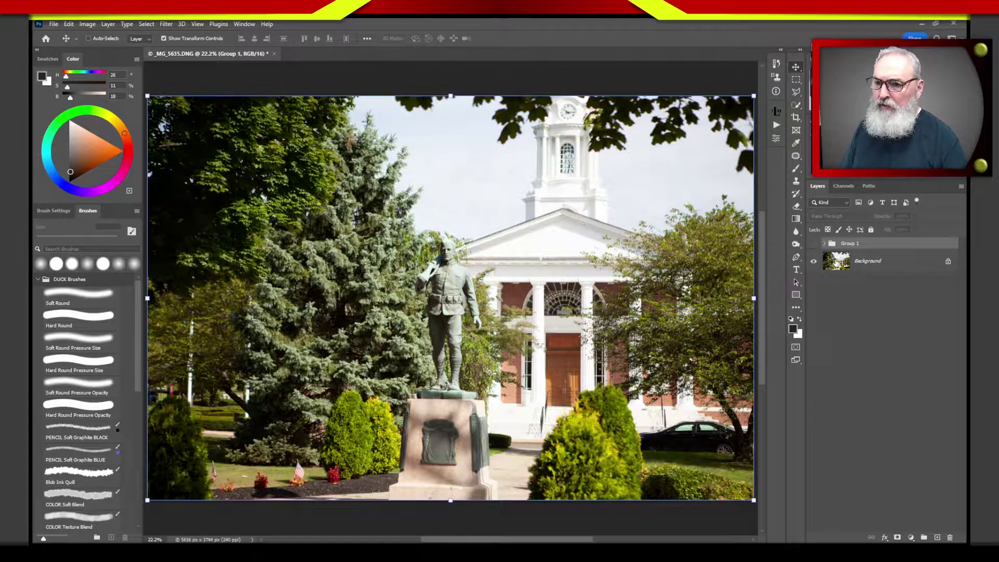
- Duplicate the Background layer beneath the hidden group
{"action": "left_click", "coordinate": [837, 262]}
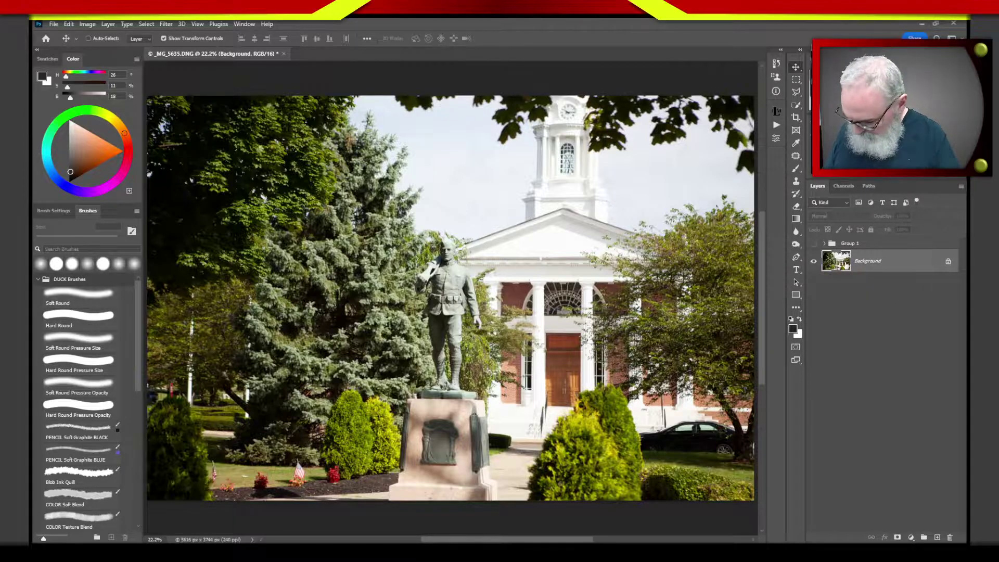
{"action": "key", "text": "ctrl"}
{"action": "key", "text": "ctrl+j"}
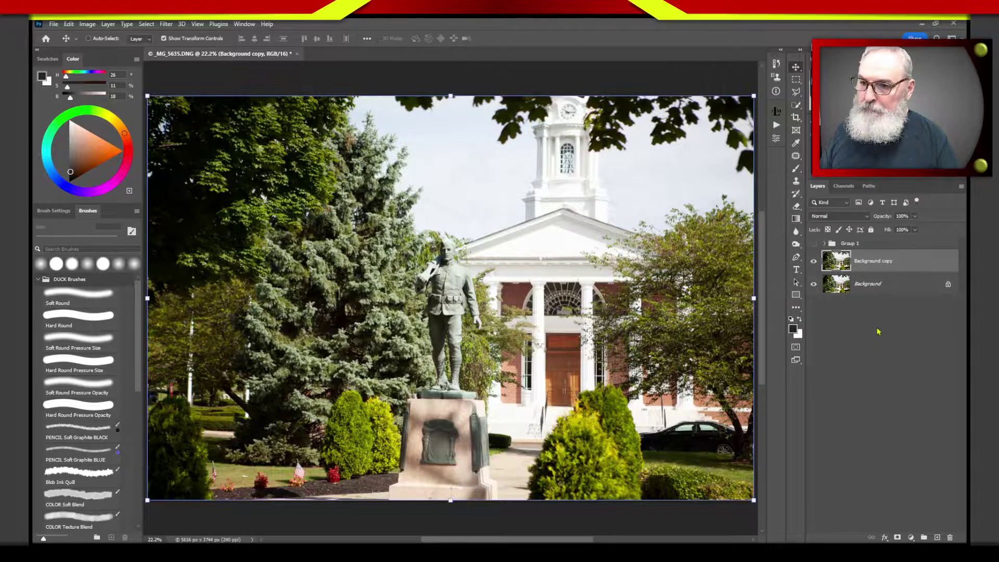
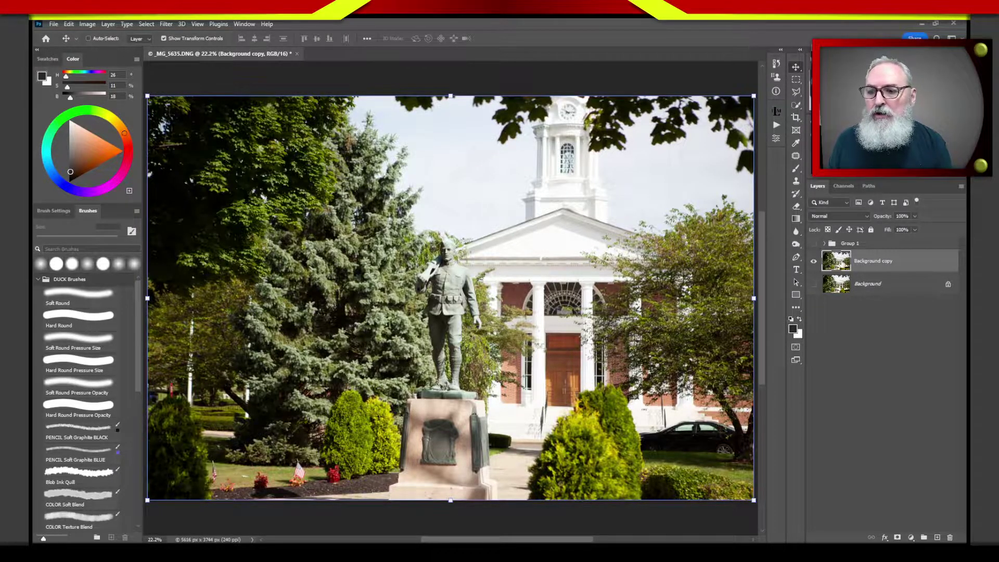
- Delete the Background copy layer and make the original Background visible again
{"action": "left_click_drag", "start_coordinate": [840, 263], "coordinate": [950, 538]}
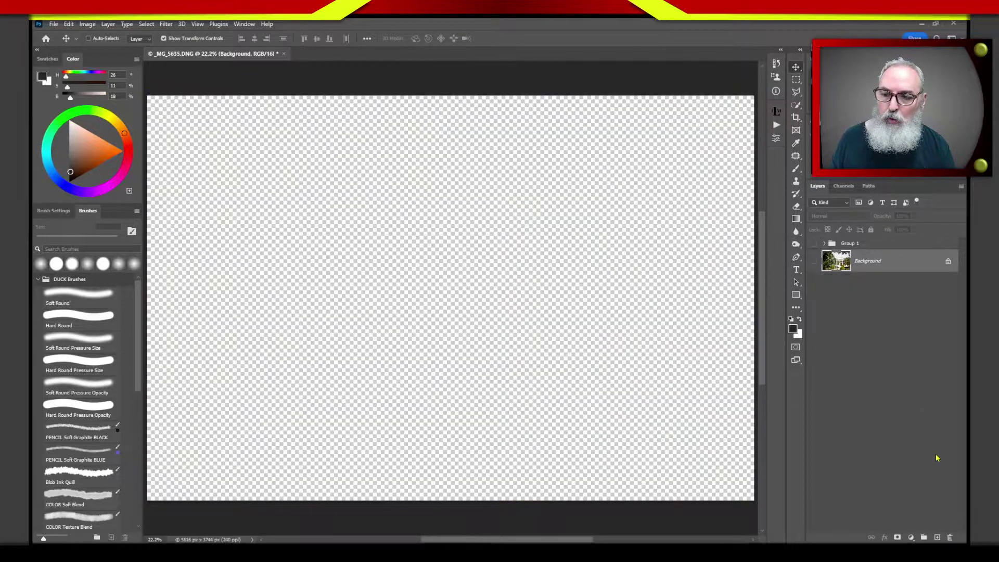
{"action": "left_click", "coordinate": [814, 261]}
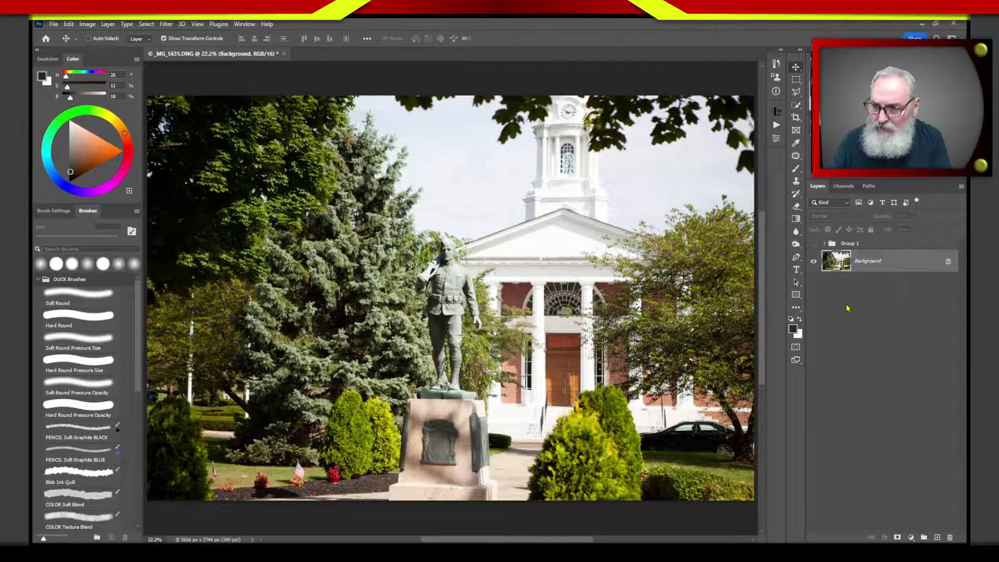
- Add a Curves adjustment layer directly above the Background layer, beneath the hidden Group 1
{"action": "left_click", "coordinate": [837, 266]}
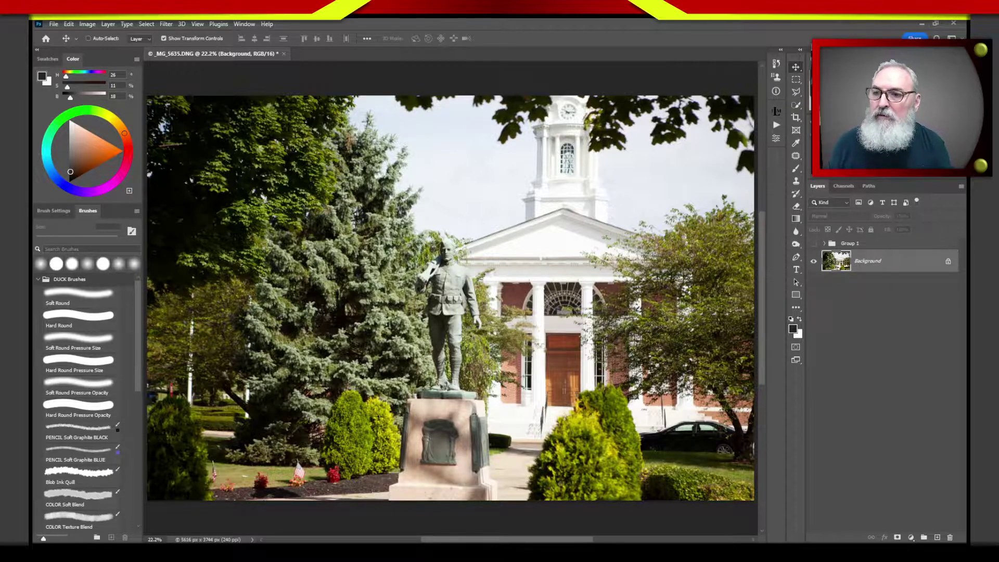
{"action": "key", "text": "F2"}
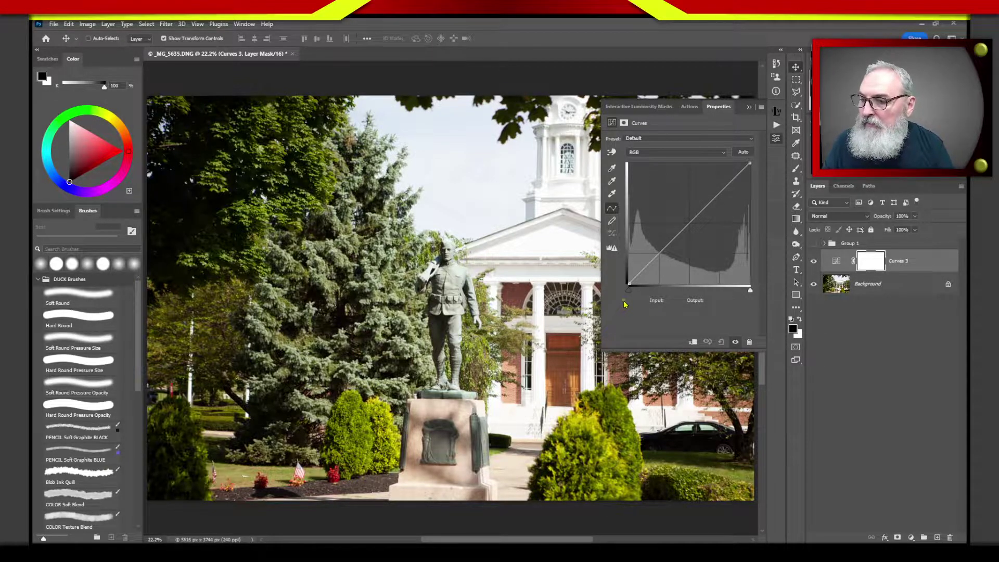
{"action": "mouse_move", "coordinate": [625, 318]}
{"action": "left_mouse_down"}
{"action": "mouse_move", "coordinate": [625, 301]}
{"action": "mouse_move", "coordinate": [633, 312]}
{"action": "mouse_move", "coordinate": [611, 341]}
{"action": "left_mouse_up"}
{"action": "mouse_move", "coordinate": [625, 323]}
{"action": "left_mouse_down"}
{"action": "mouse_move", "coordinate": [648, 315]}
{"action": "mouse_move", "coordinate": [651, 342]}
{"action": "mouse_move", "coordinate": [664, 334]}
{"action": "mouse_move", "coordinate": [628, 357]}
{"action": "mouse_move", "coordinate": [631, 347]}
{"action": "mouse_move", "coordinate": [629, 368]}
{"action": "mouse_move", "coordinate": [651, 340]}
{"action": "mouse_move", "coordinate": [670, 357]}
{"action": "left_mouse_up"}
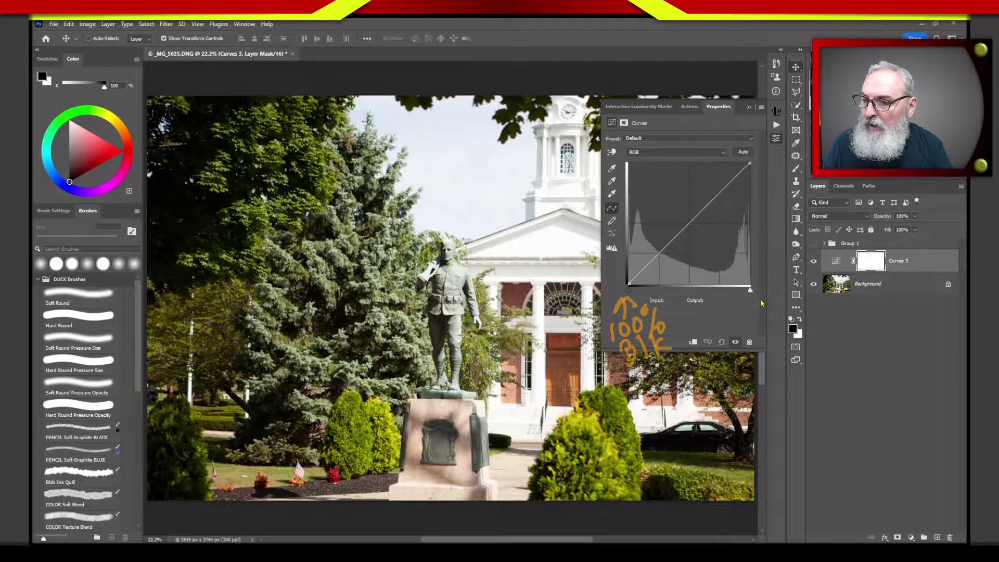
{"action": "mouse_move", "coordinate": [746, 307]}
{"action": "left_mouse_down"}
{"action": "mouse_move", "coordinate": [750, 295]}
{"action": "mouse_move", "coordinate": [764, 303]}
{"action": "mouse_move", "coordinate": [756, 333]}
{"action": "mouse_move", "coordinate": [744, 331]}
{"action": "mouse_move", "coordinate": [767, 320]}
{"action": "mouse_move", "coordinate": [779, 299]}
{"action": "mouse_move", "coordinate": [794, 319]}
{"action": "left_mouse_up"}
{"action": "left_click_drag", "start_coordinate": [760, 348], "coordinate": [787, 354]}
{"action": "mouse_move", "coordinate": [801, 316]}
{"action": "left_mouse_down"}
{"action": "mouse_move", "coordinate": [796, 345]}
{"action": "mouse_move", "coordinate": [814, 302]}
{"action": "left_mouse_up"}
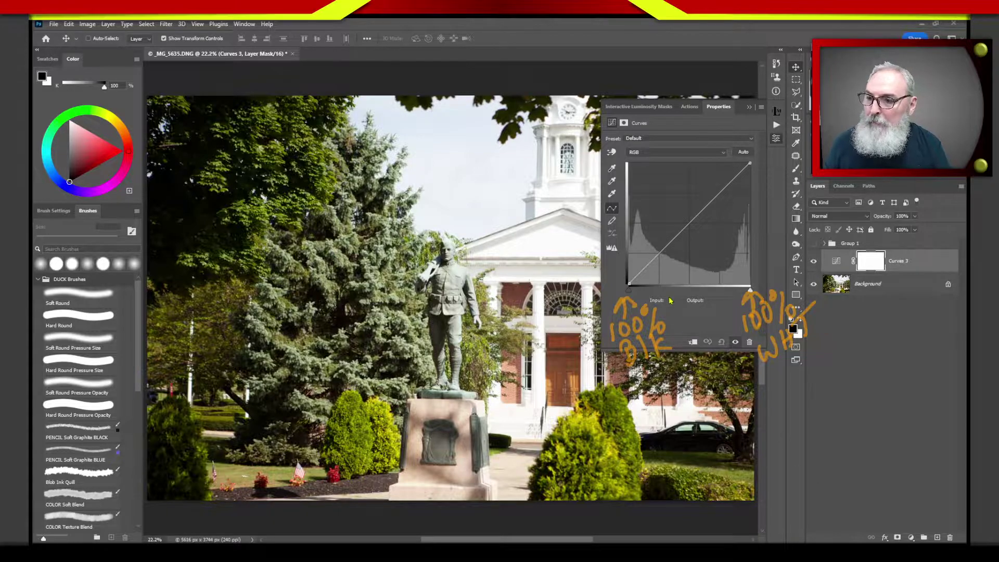
{"action": "mouse_move", "coordinate": [690, 299]}
{"action": "left_mouse_down"}
{"action": "mouse_move", "coordinate": [688, 264]}
{"action": "mouse_move", "coordinate": [680, 320]}
{"action": "mouse_move", "coordinate": [700, 316]}
{"action": "mouse_move", "coordinate": [714, 297]}
{"action": "mouse_move", "coordinate": [723, 319]}
{"action": "left_mouse_up"}
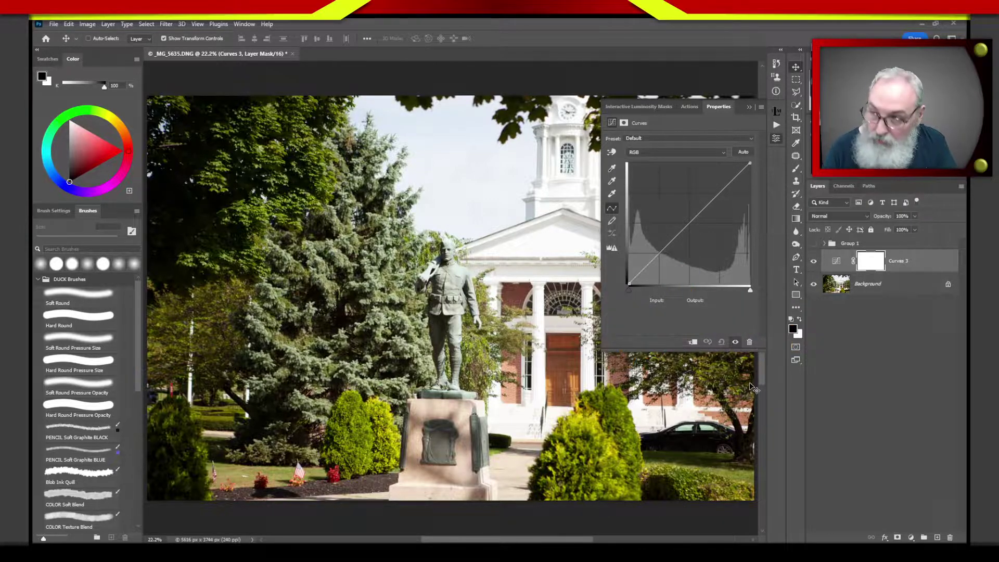
{"action": "key", "text": "Escape"}
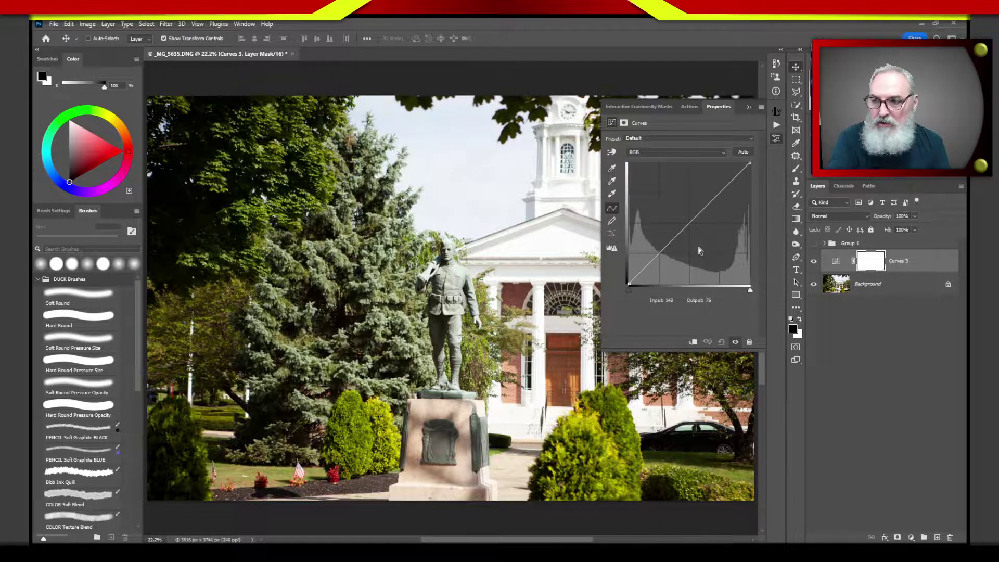
- Anchor the RGB curve's midtones at about input 128, output 130, and pull a highlight point down to input 224, output 199
{"action": "left_click", "coordinate": [689, 222]}
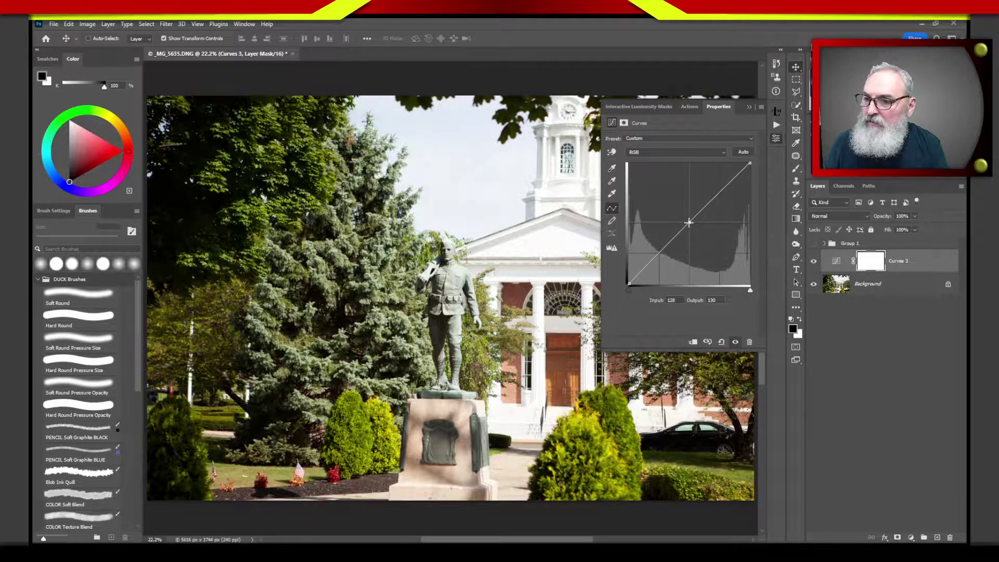
{"action": "left_click", "coordinate": [723, 190]}
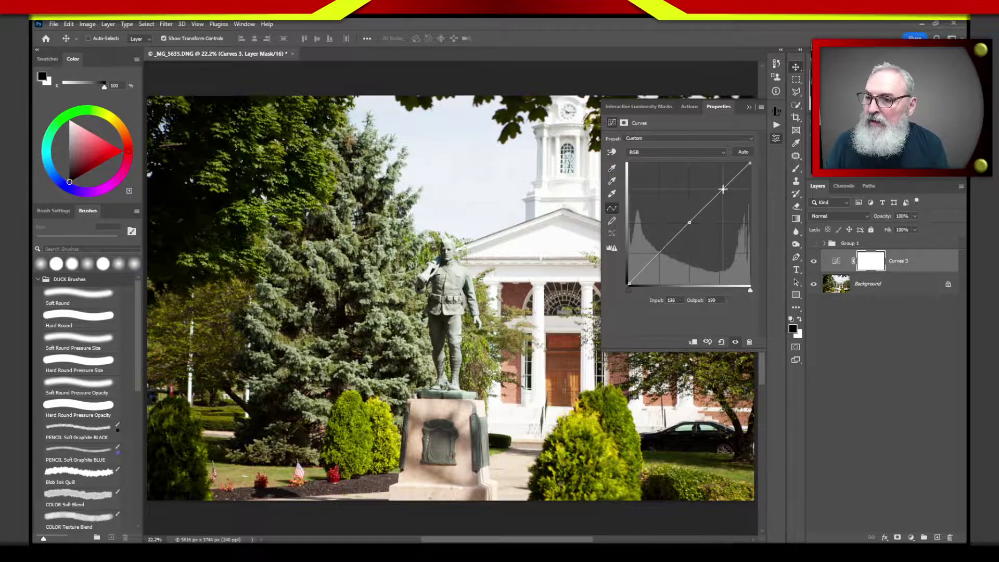
{"action": "mouse_move", "coordinate": [723, 189]}
{"action": "left_mouse_down"}
{"action": "mouse_move", "coordinate": [732, 199]}
{"action": "mouse_move", "coordinate": [735, 189]}
{"action": "left_mouse_up"}
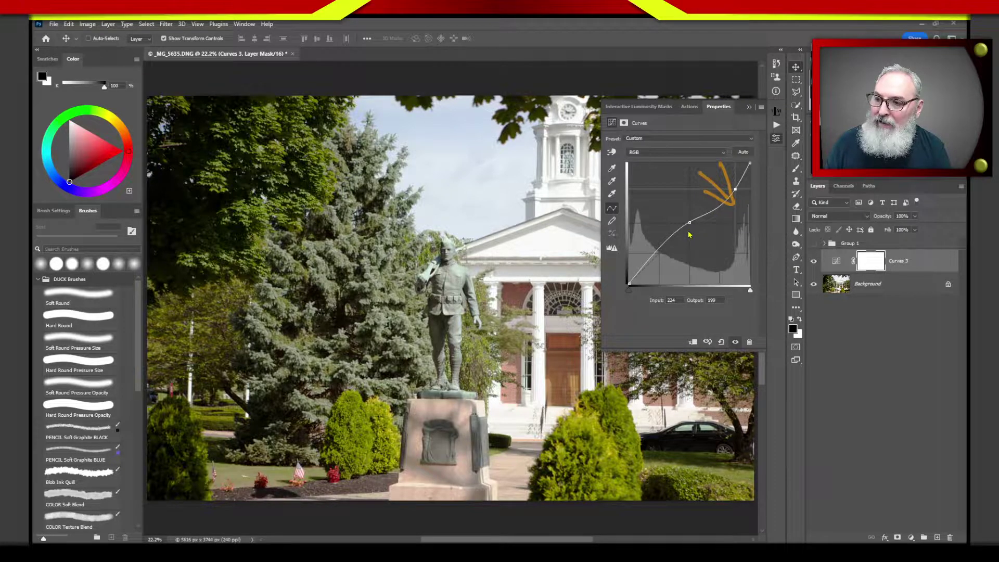
- Shape the Curves 3 RGB curve's darker tones with points at input 89, output 92 and input 37, output 54
{"action": "mouse_move", "coordinate": [677, 258]}
{"action": "left_mouse_down"}
{"action": "mouse_move", "coordinate": [651, 234]}
{"action": "mouse_move", "coordinate": [674, 242]}
{"action": "left_mouse_up"}
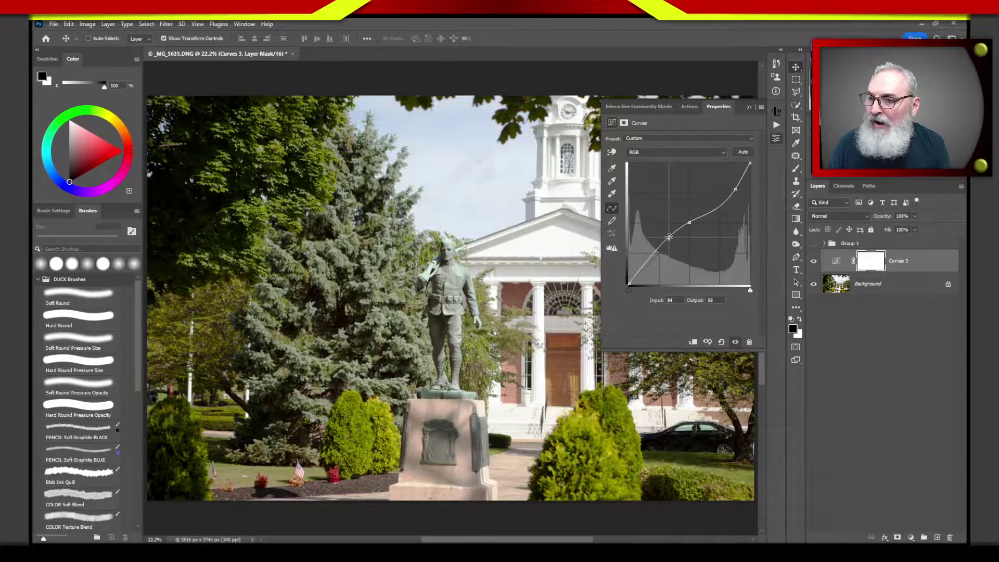
{"action": "left_click", "coordinate": [668, 242]}
{"action": "left_click_drag", "start_coordinate": [668, 242], "coordinate": [671, 240]}
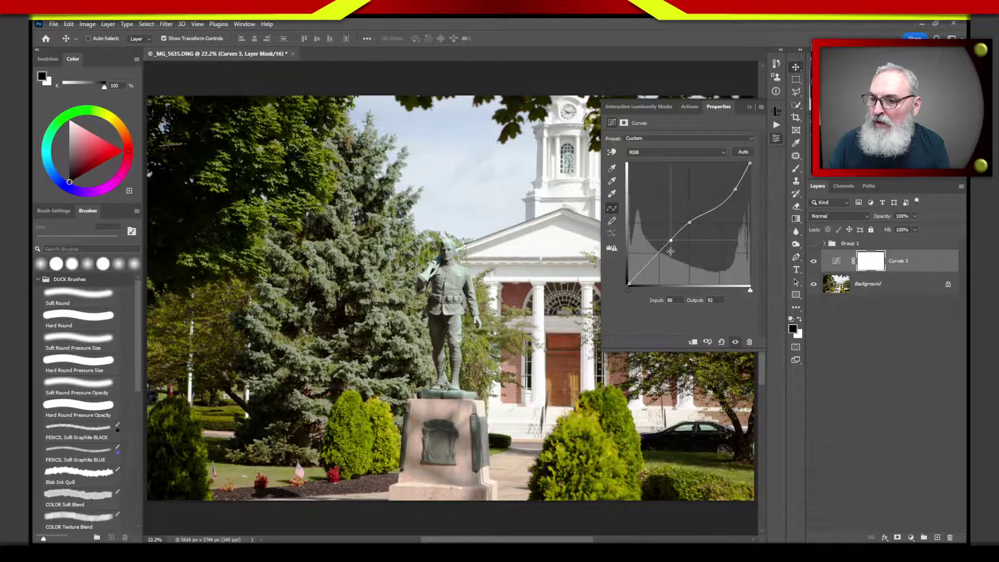
{"action": "left_click", "coordinate": [646, 258]}
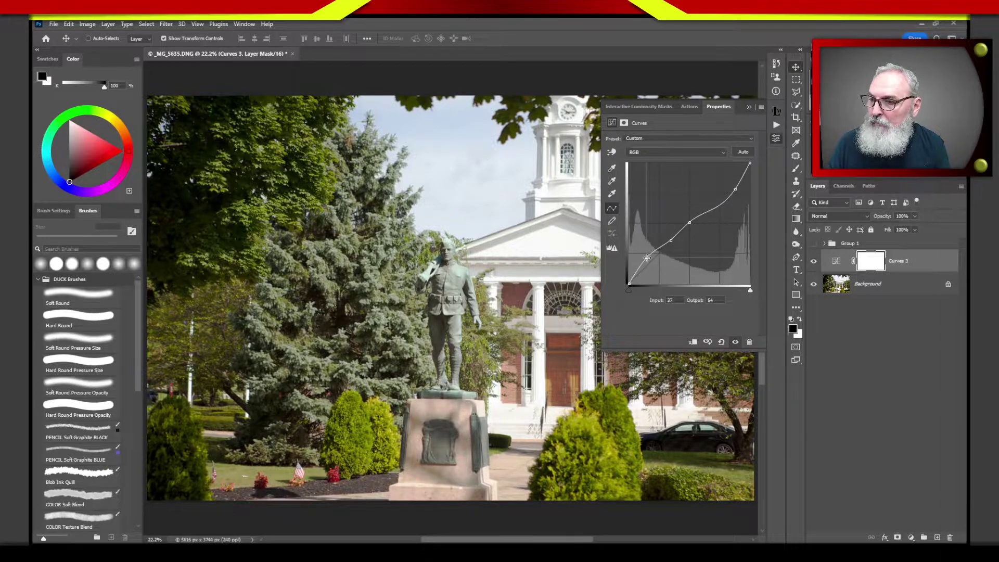
- Fine-tune the Curves 3 points to 225/200 in the highlights, 37/51 in the shadows and 128/130 in the midtones
{"action": "left_click", "coordinate": [735, 189]}
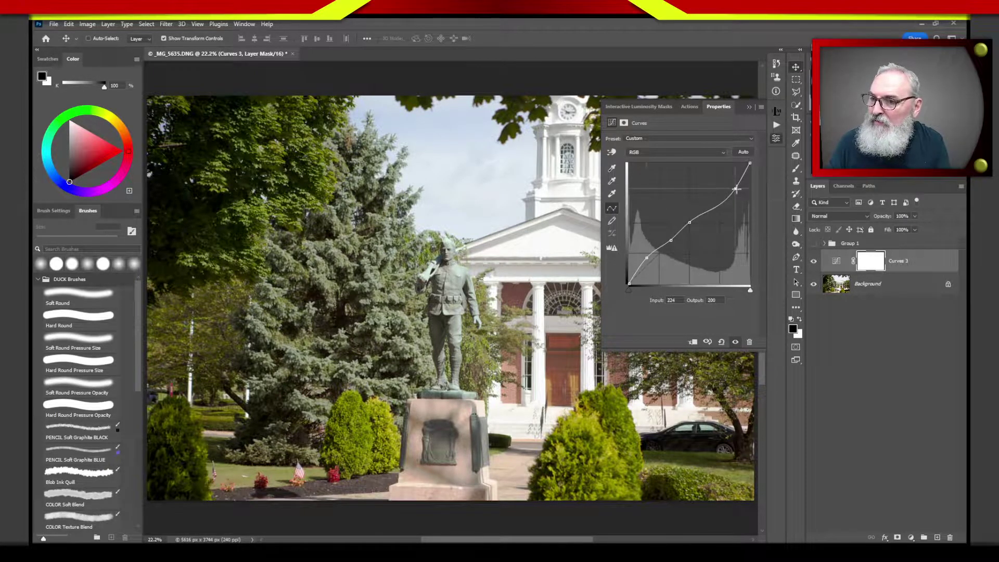
{"action": "left_click_drag", "start_coordinate": [736, 189], "coordinate": [737, 188]}
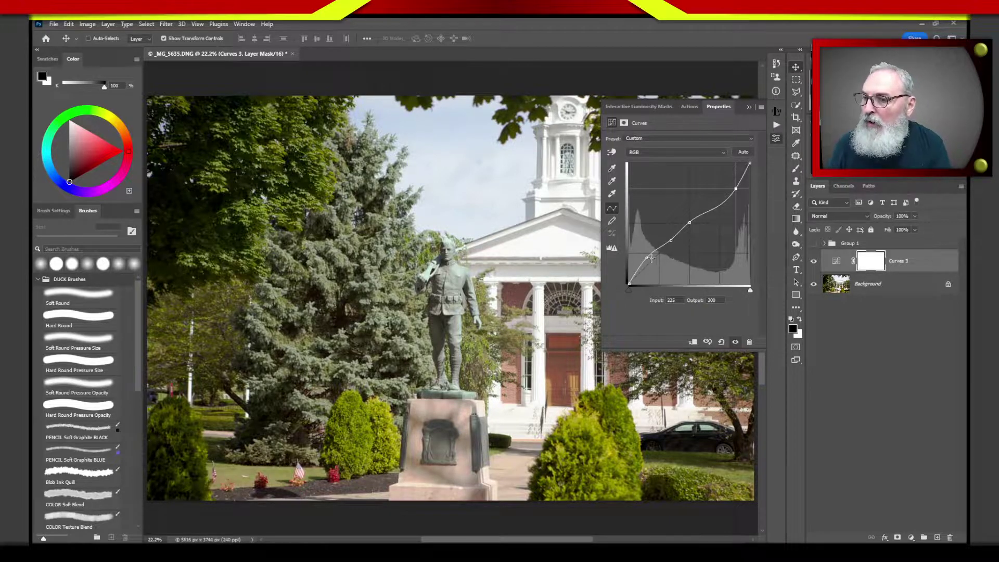
{"action": "left_click_drag", "start_coordinate": [647, 257], "coordinate": [646, 260]}
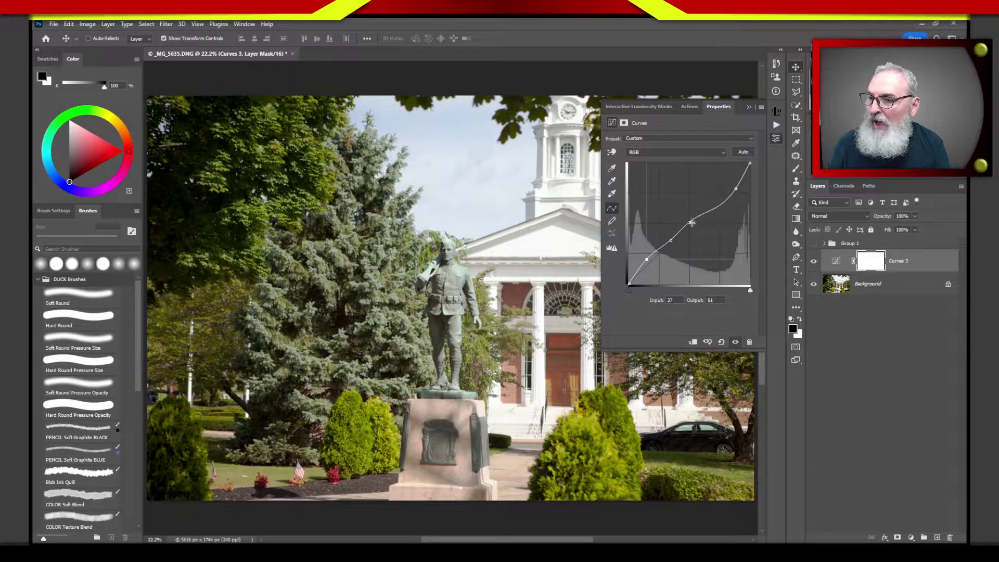
{"action": "left_click_drag", "start_coordinate": [689, 223], "coordinate": [689, 222]}
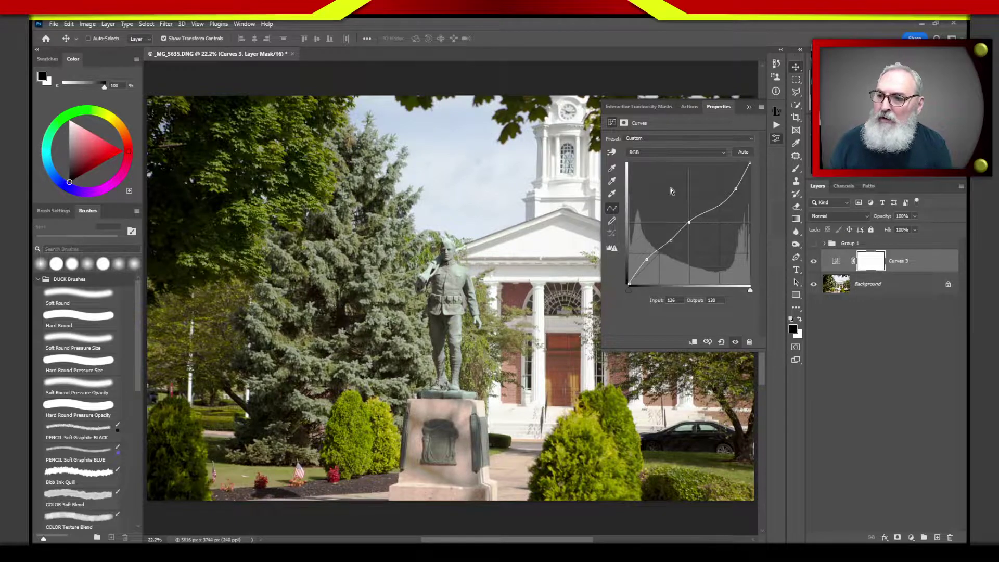
- Readjust the Curves 3 shadow points, moving the midtone point to 124/131 and the highlight point to 224/191
{"action": "left_click_drag", "start_coordinate": [647, 258], "coordinate": [688, 222]}
{"action": "left_click", "coordinate": [672, 240]}
{"action": "left_click", "coordinate": [689, 222]}
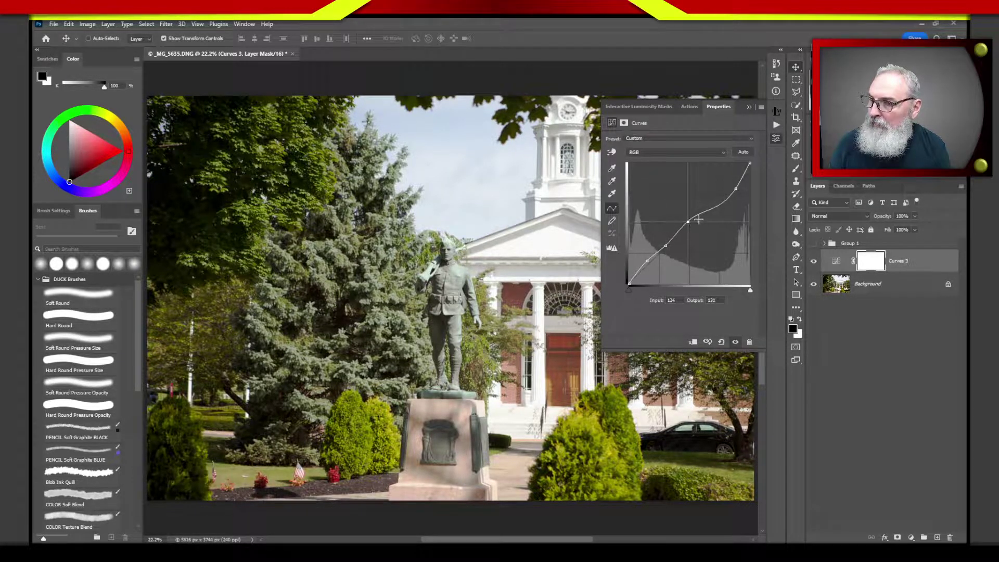
{"action": "left_click_drag", "start_coordinate": [735, 188], "coordinate": [737, 193]}
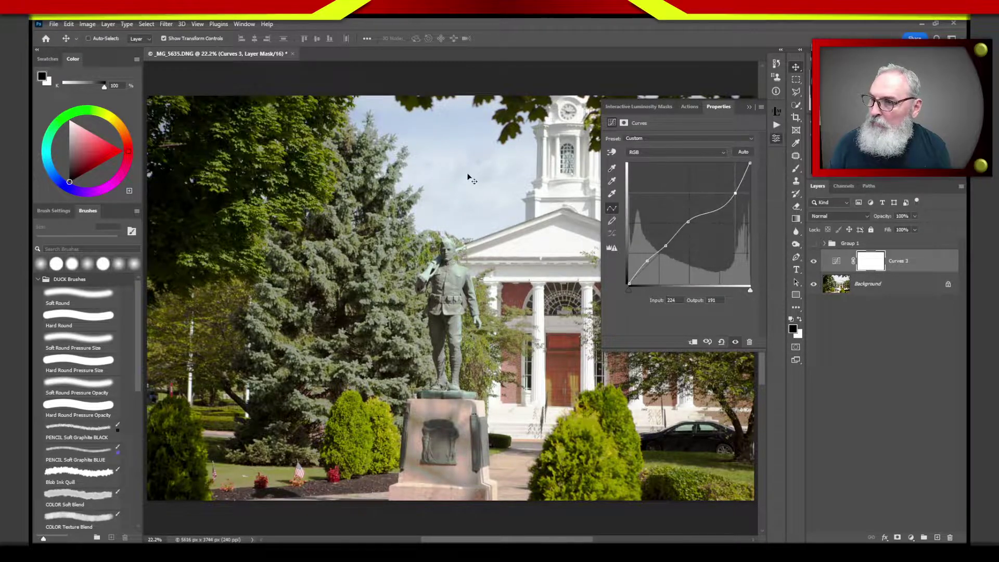
- Compare the Curves 3 adjustment with the Group 1 adjustments by alternating their visibility, ending with only Curves 3 shown
{"action": "left_click", "coordinate": [813, 261]}
{"action": "left_click", "coordinate": [814, 262]}
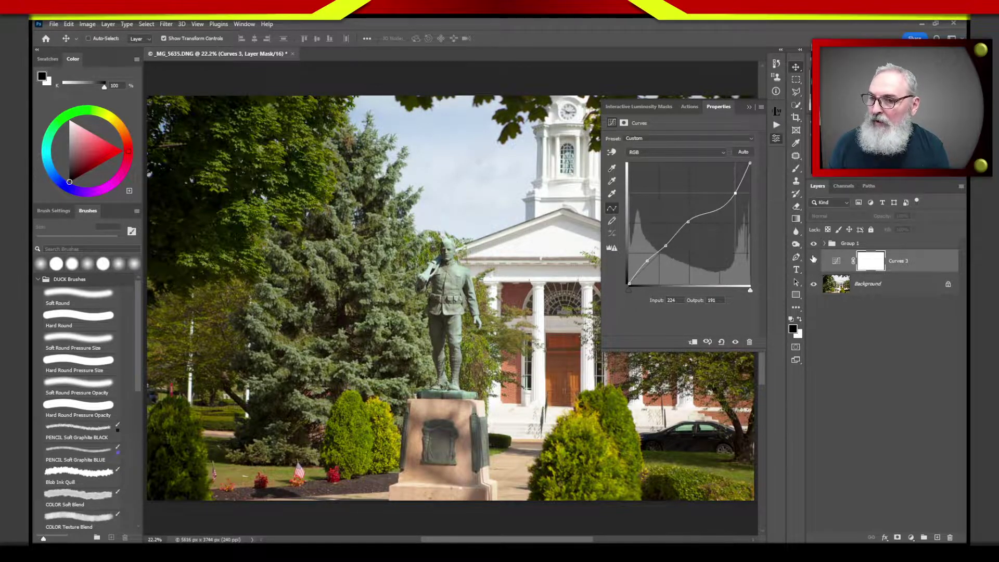
{"action": "left_click", "coordinate": [814, 244]}
{"action": "left_click", "coordinate": [814, 261]}
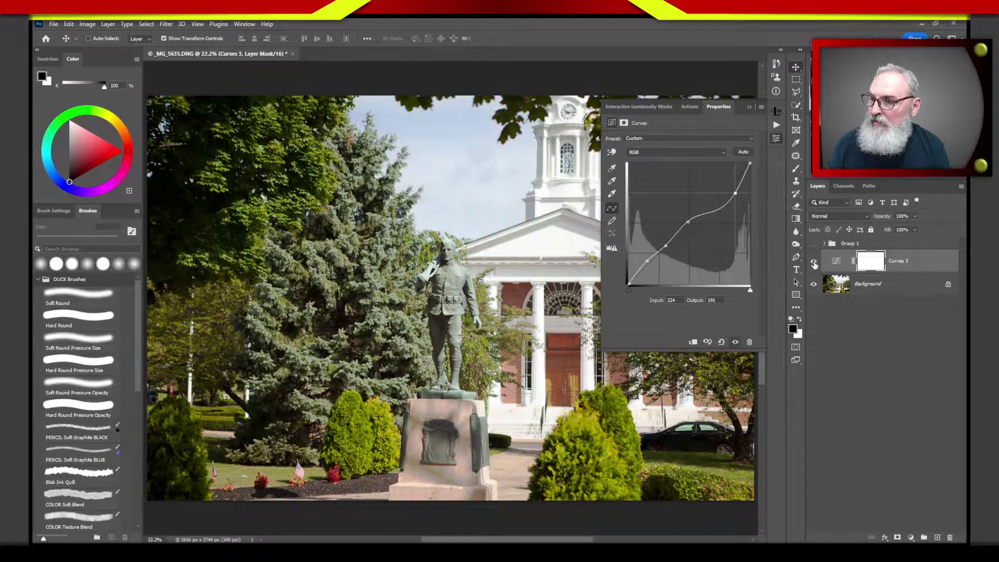
{"action": "left_click", "coordinate": [814, 243]}
{"action": "left_click", "coordinate": [814, 261]}
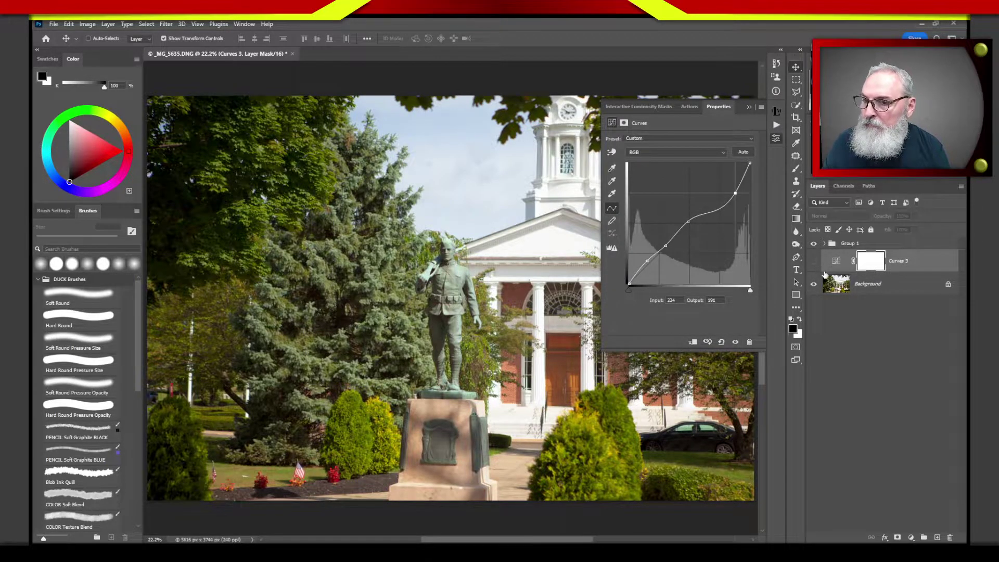
{"action": "left_click", "coordinate": [815, 244]}
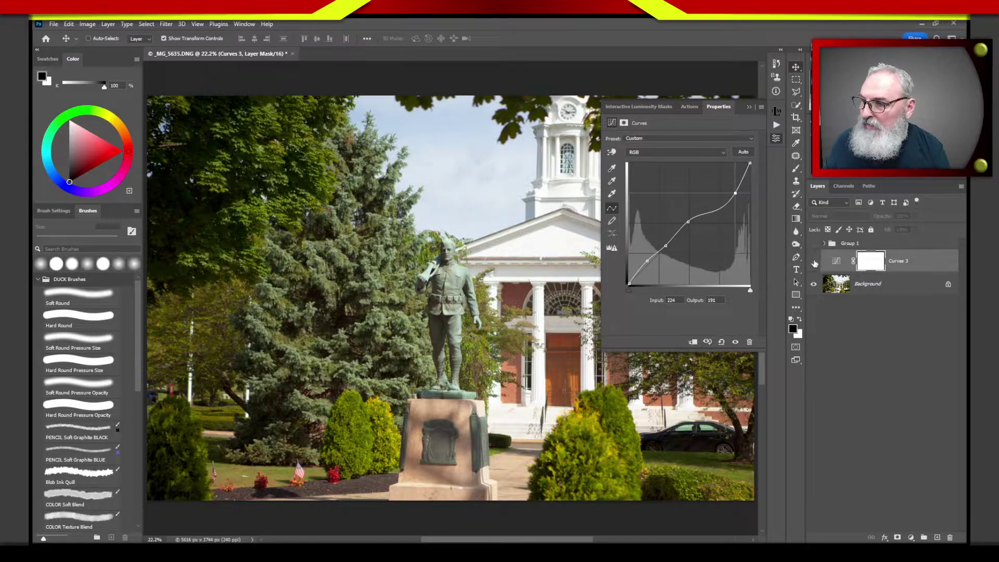
{"action": "left_click", "coordinate": [814, 262]}
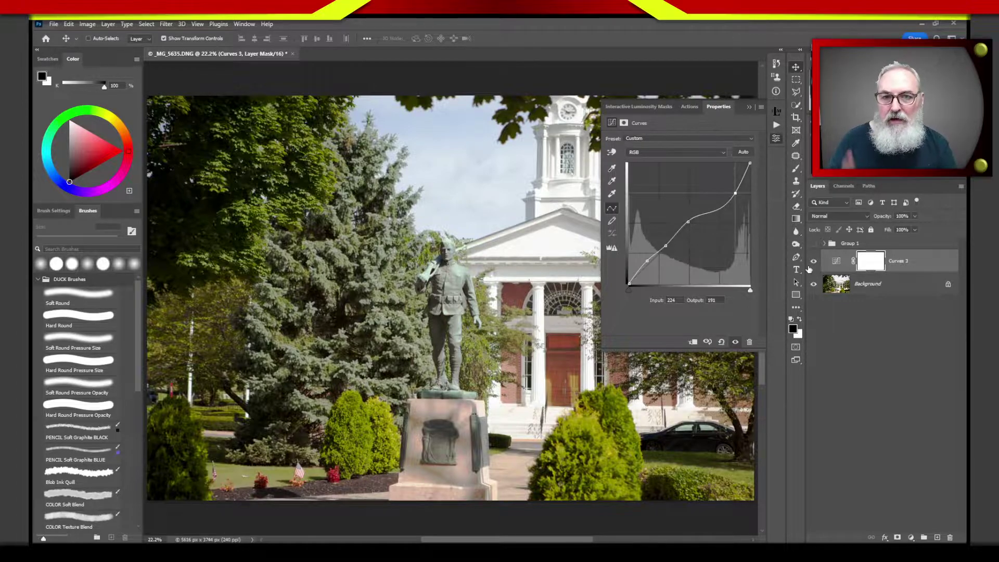
- Inspect the curves of the masked Curves 1 and Curves 2 layers inside Group 1, then collapse the group
{"action": "left_click", "coordinate": [824, 243]}
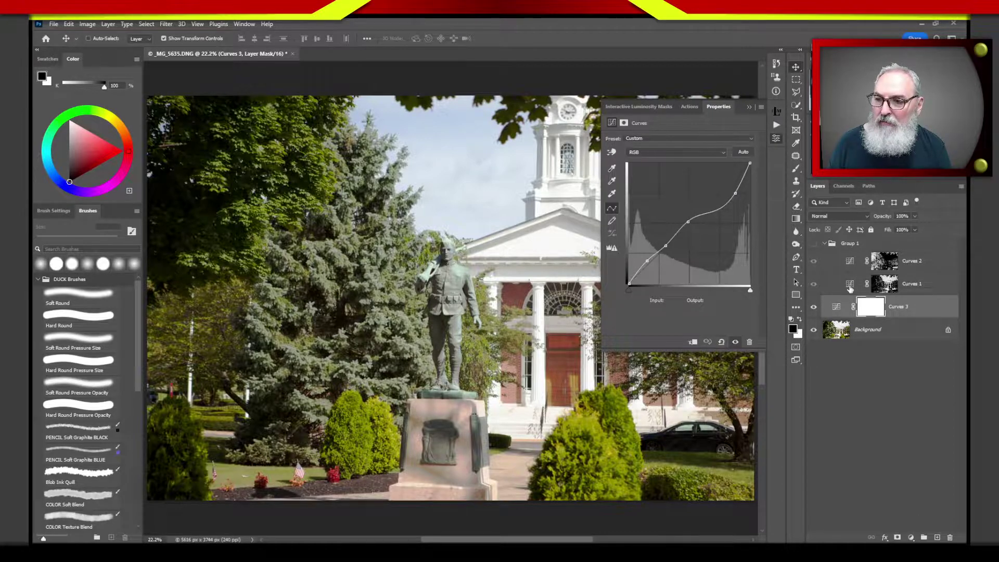
{"action": "left_click", "coordinate": [850, 286]}
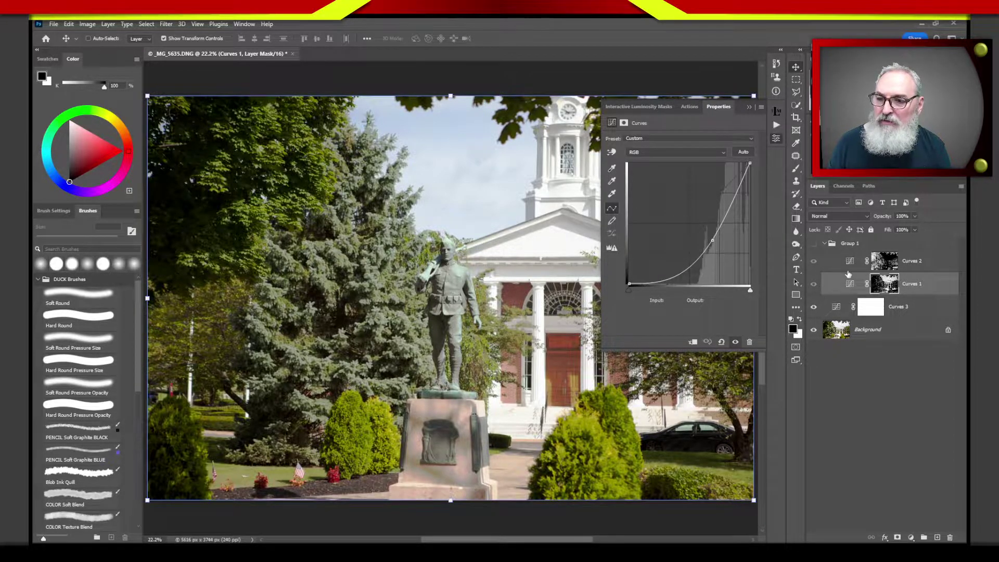
{"action": "left_click", "coordinate": [850, 263]}
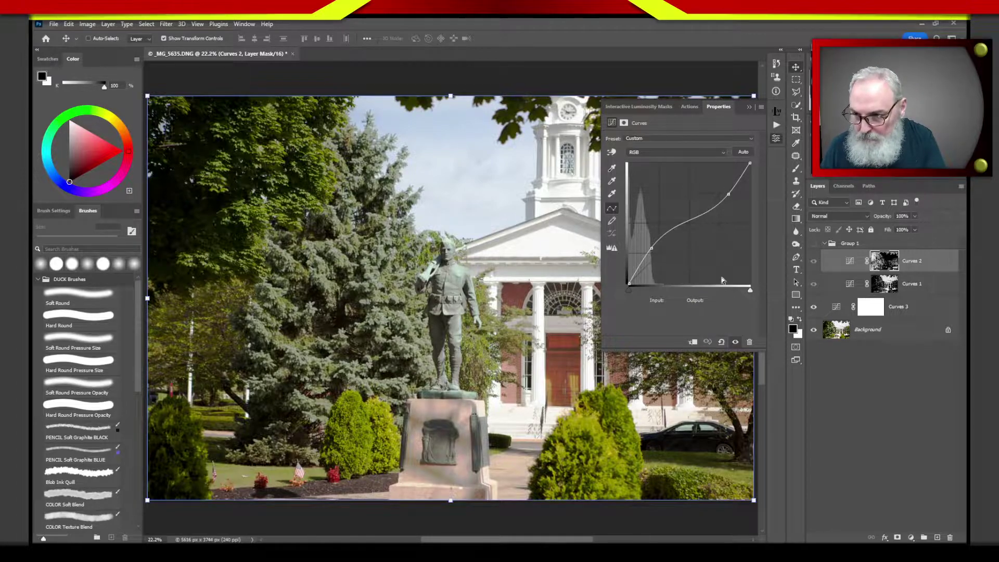
{"action": "left_click", "coordinate": [827, 246]}
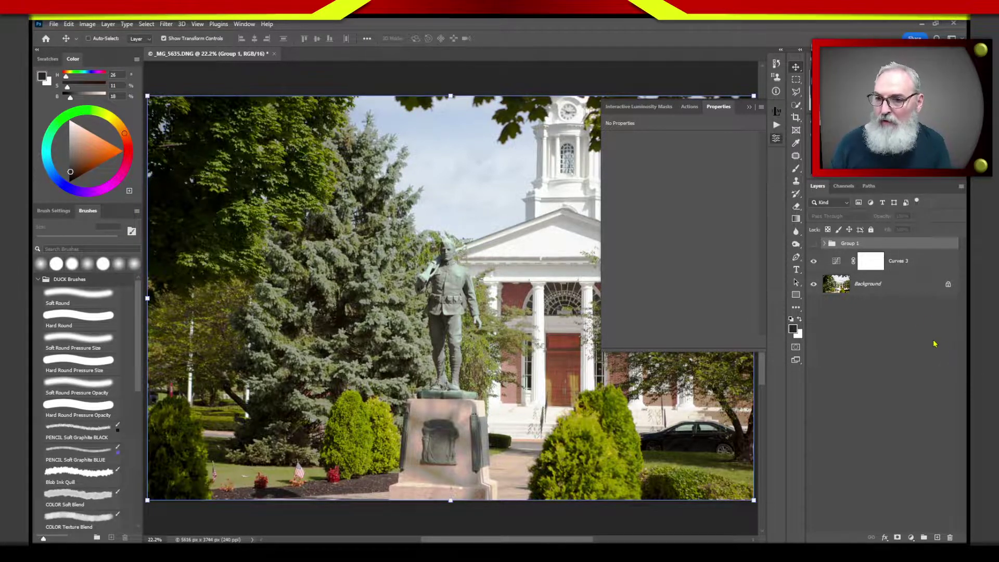
- Delete the Curves 3 layer and Group 1 and collapse the layer properties to clear the view of the photo
{"action": "left_click", "coordinate": [837, 266]}
{"action": "left_click_drag", "start_coordinate": [836, 266], "coordinate": [950, 537]}
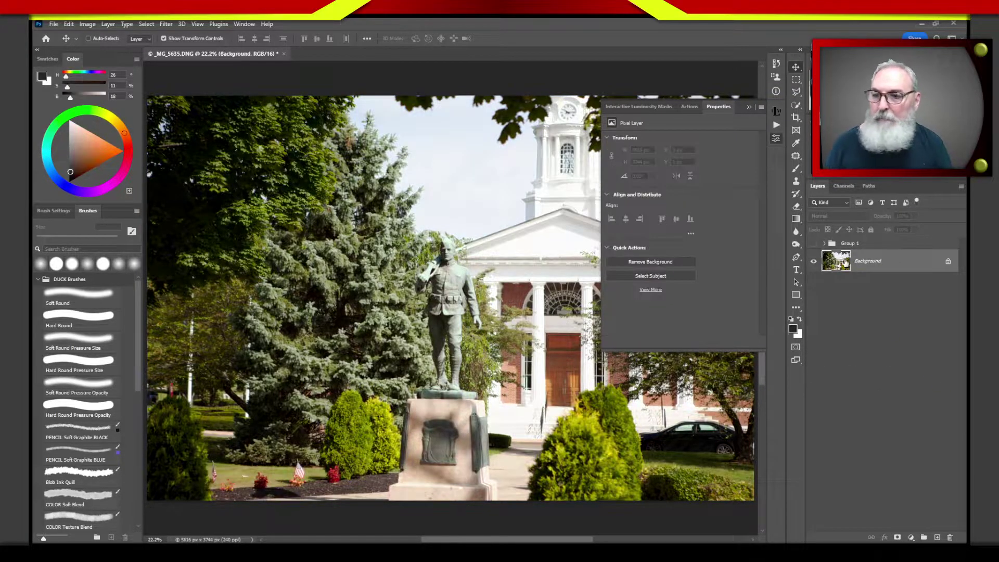
{"action": "left_click", "coordinate": [851, 248]}
{"action": "left_click_drag", "start_coordinate": [849, 245], "coordinate": [950, 538]}
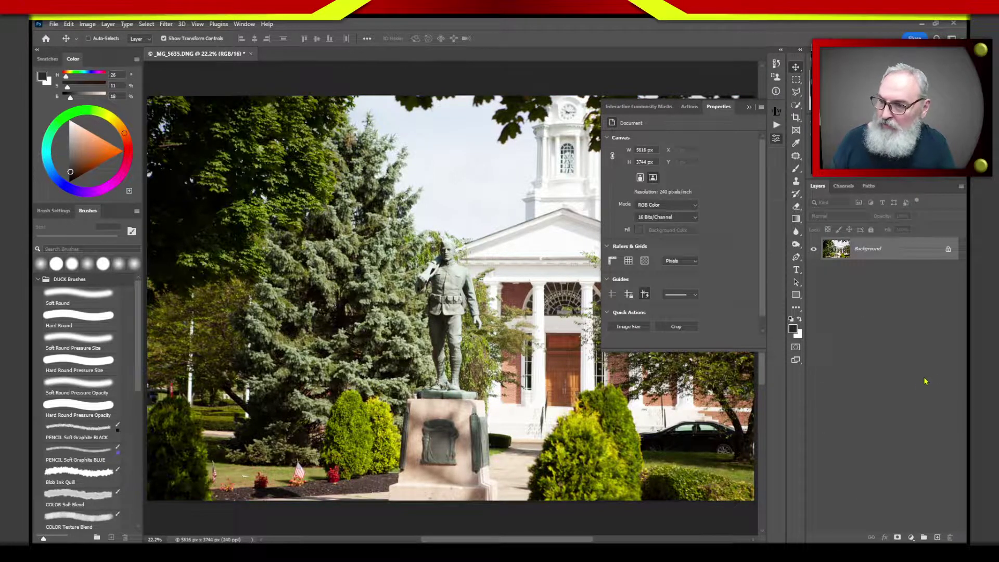
{"action": "left_click", "coordinate": [750, 107]}
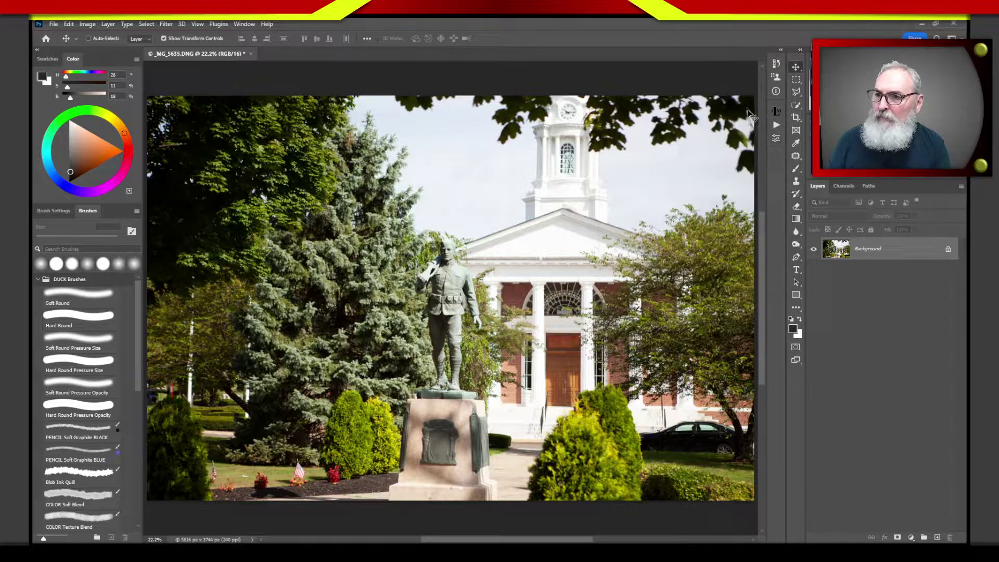
- Display the Darks 7 channel on its own to examine the darkest tones of the photo
{"action": "left_click", "coordinate": [845, 186]}
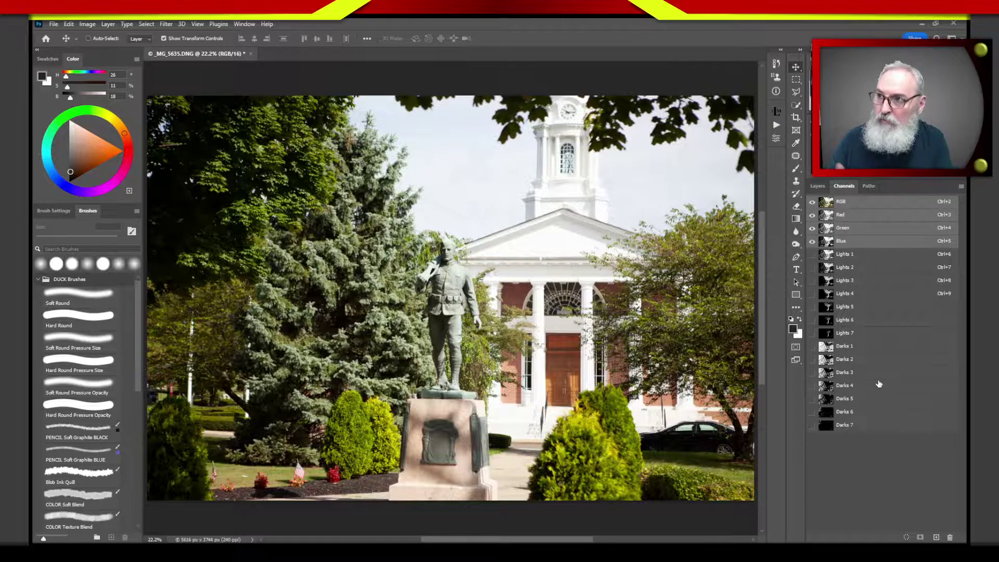
{"action": "left_click", "coordinate": [827, 427]}
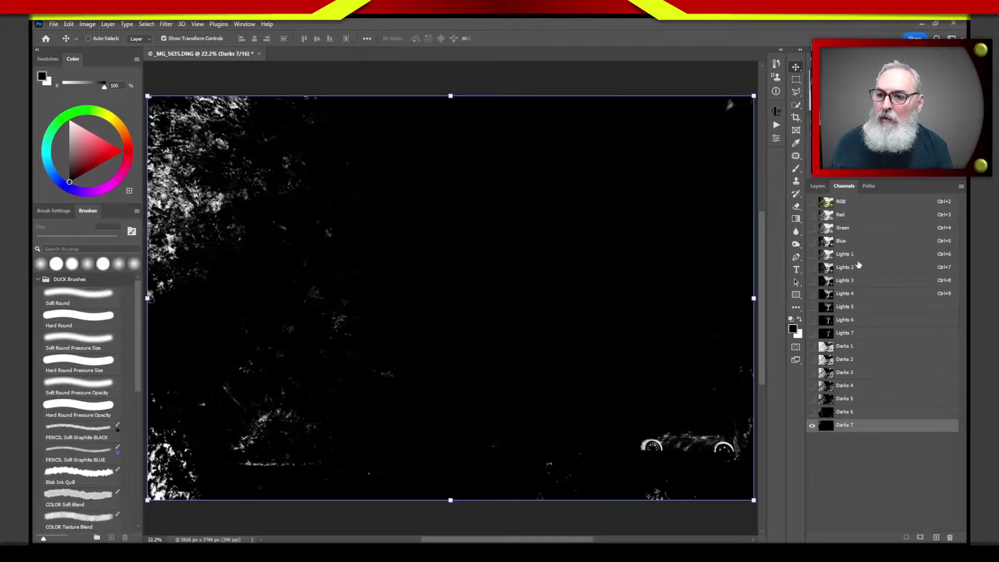
{"action": "left_click", "coordinate": [862, 423]}
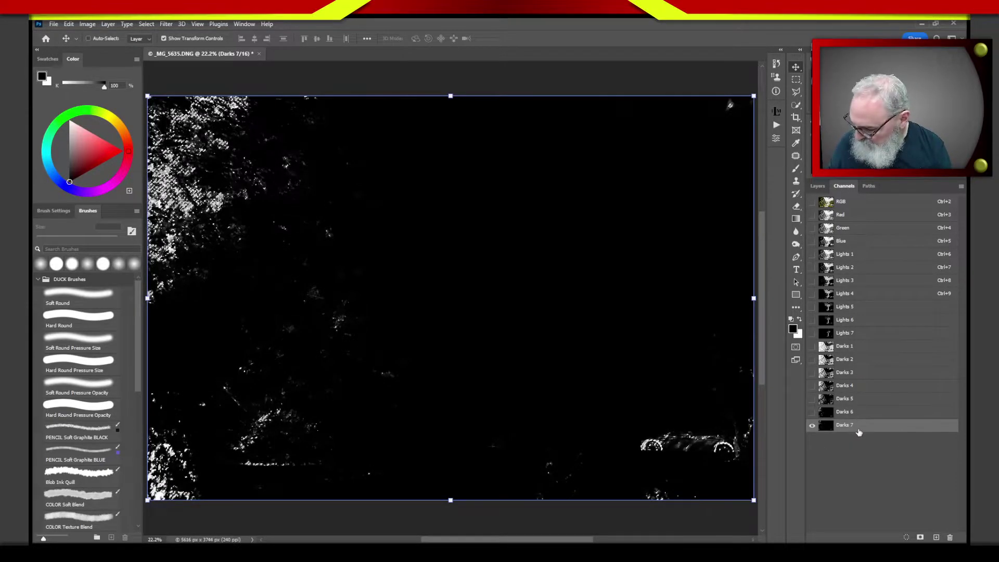
- Add the luminosity mask channels from Darks 6 up through Lights 1 to the selected Darks 7 channel, one by one
{"action": "left_click", "coordinate": [868, 412], "text": "shift"}
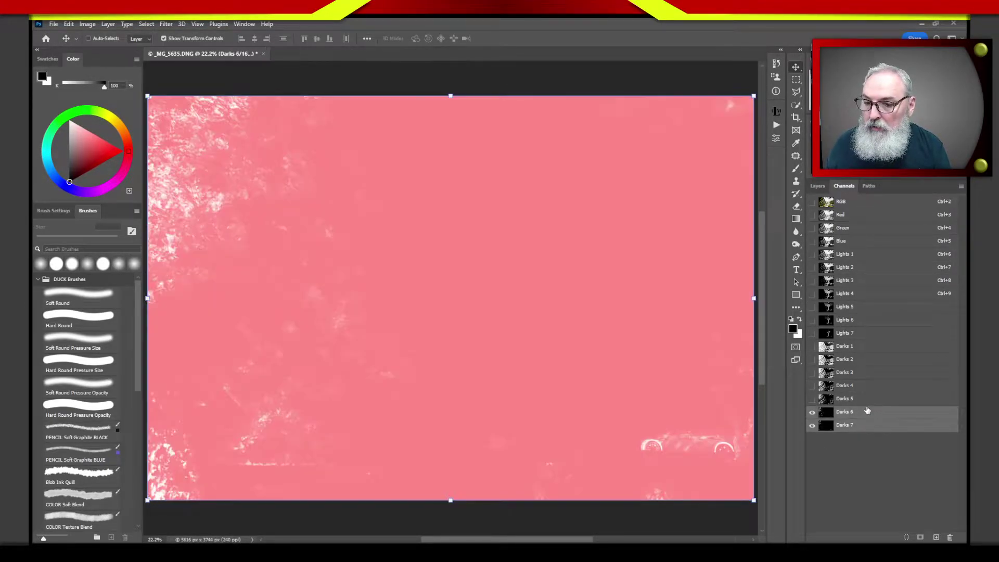
{"action": "left_click", "coordinate": [869, 399], "text": "shift"}
{"action": "left_click", "coordinate": [870, 386], "text": "shift"}
{"action": "left_click", "coordinate": [874, 372], "text": "shift"}
{"action": "left_click", "coordinate": [876, 360], "text": "shift"}
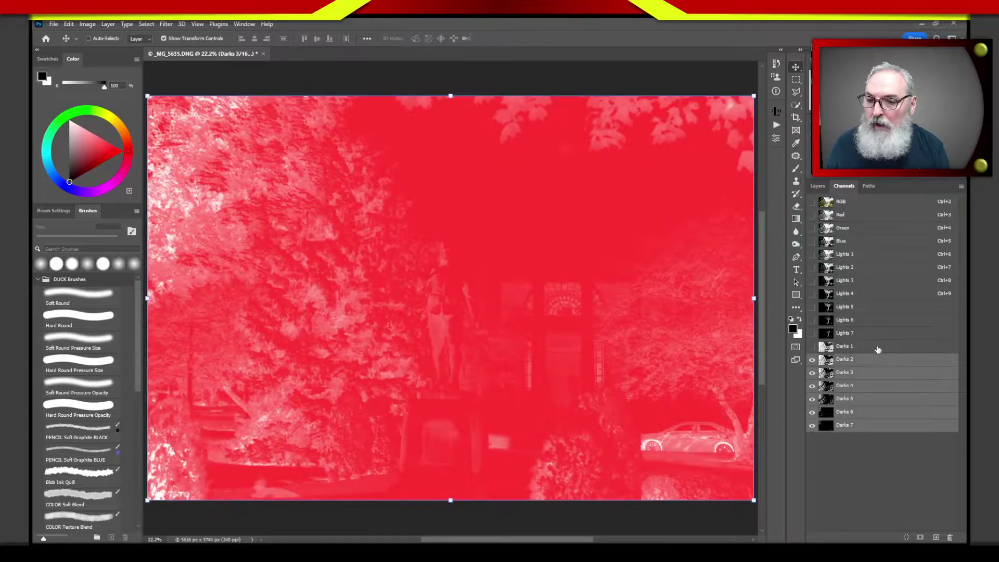
{"action": "left_click", "coordinate": [878, 347], "text": "shift"}
{"action": "left_click", "coordinate": [880, 333], "text": "shift"}
{"action": "left_click", "coordinate": [883, 319], "text": "shift"}
{"action": "left_click", "coordinate": [882, 306], "text": "shift"}
{"action": "left_click", "coordinate": [882, 293], "text": "shift"}
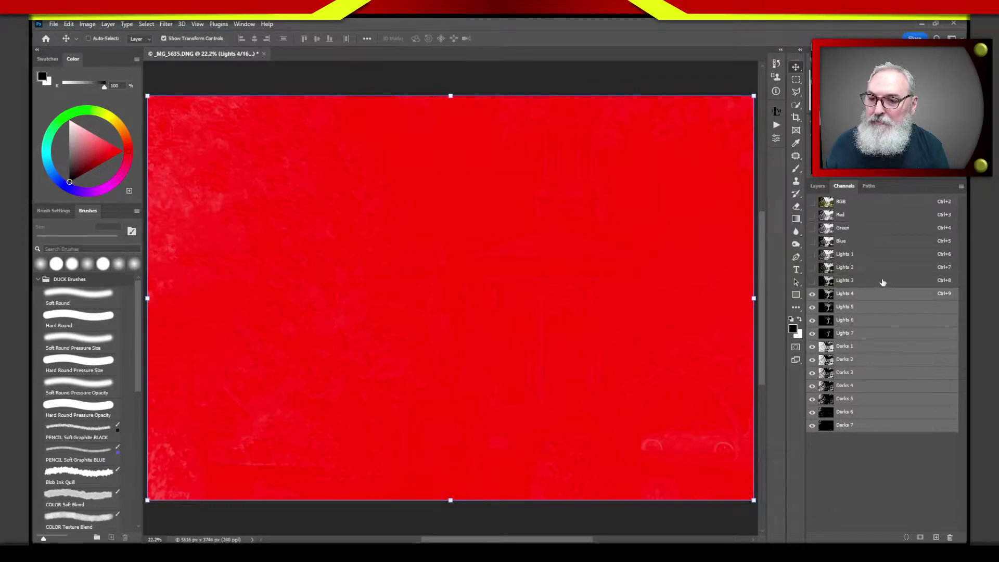
{"action": "left_click", "coordinate": [883, 281], "text": "shift"}
{"action": "left_click", "coordinate": [881, 267], "text": "shift"}
{"action": "left_click", "coordinate": [879, 255], "text": "shift"}
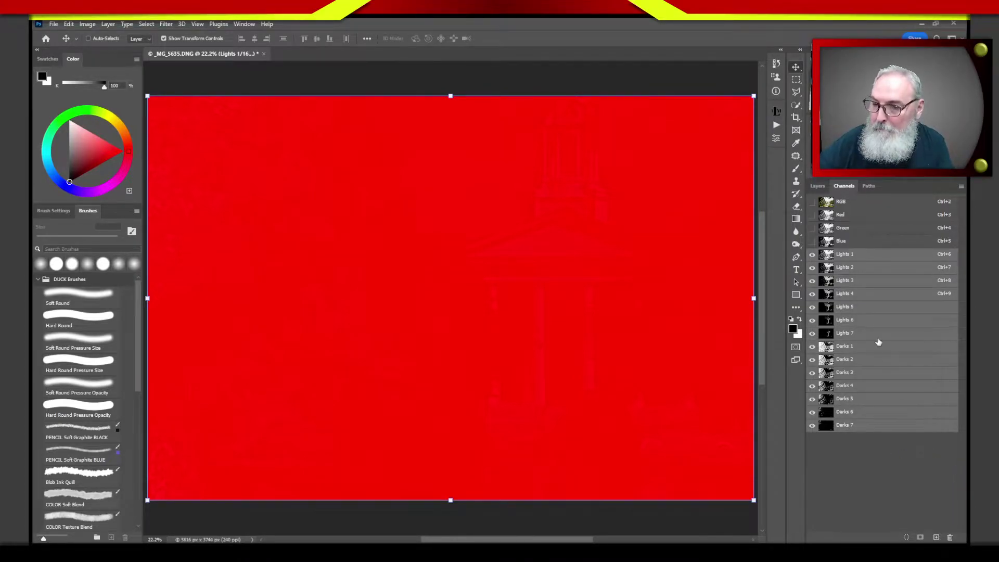
- View the Darks 7 channel alone again and return to the RGB composite
{"action": "left_click", "coordinate": [868, 428]}
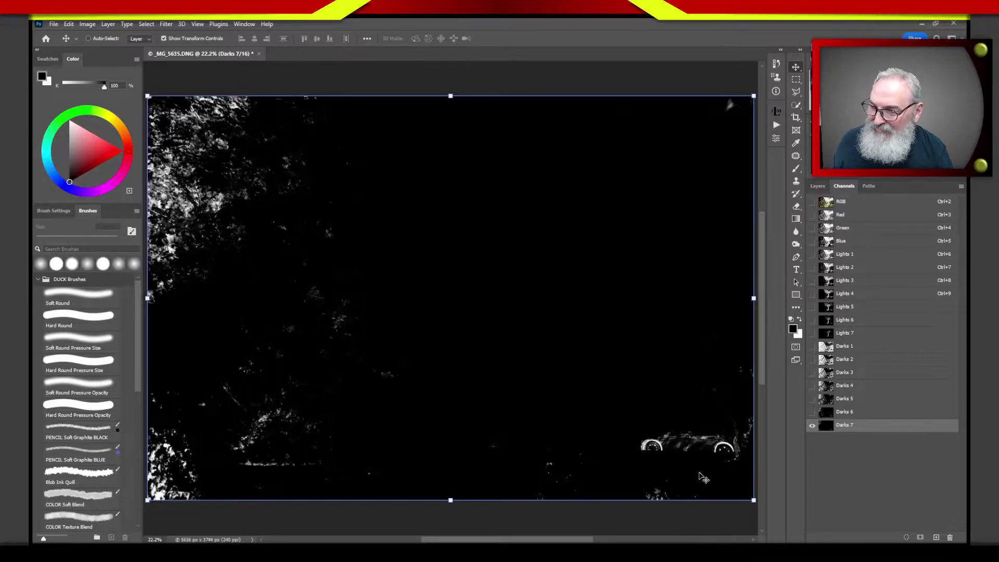
{"action": "left_click", "coordinate": [829, 204]}
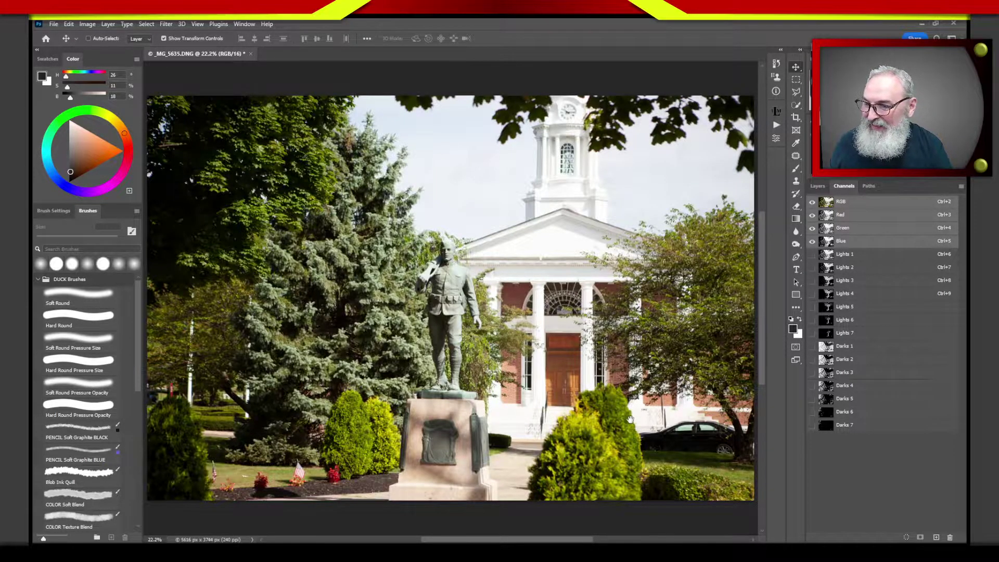
{"action": "left_click_drag", "start_coordinate": [631, 420], "coordinate": [548, 361]}
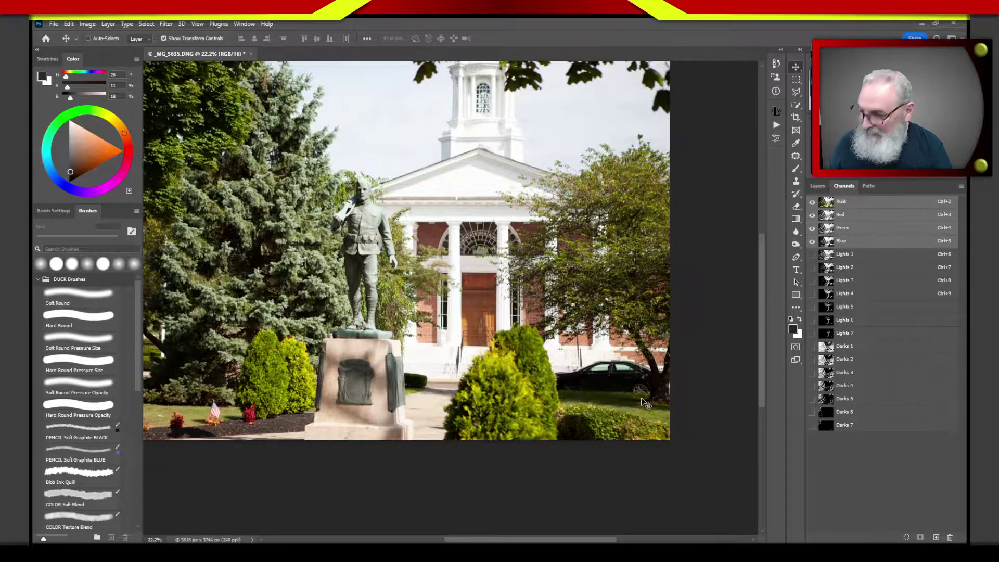
{"action": "key", "text": "ctrl"}
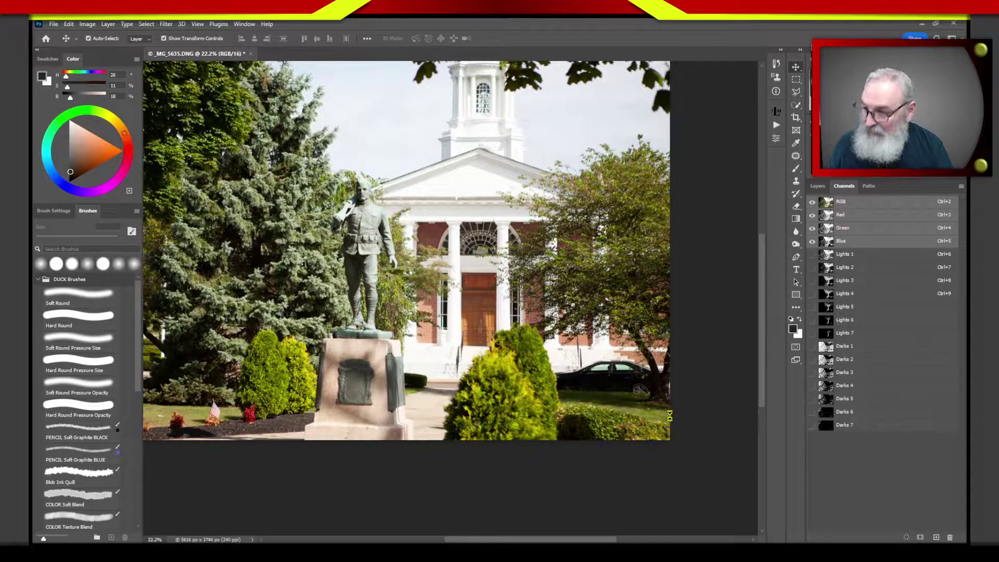
{"action": "left_click_drag", "start_coordinate": [672, 452], "coordinate": [671, 454]}
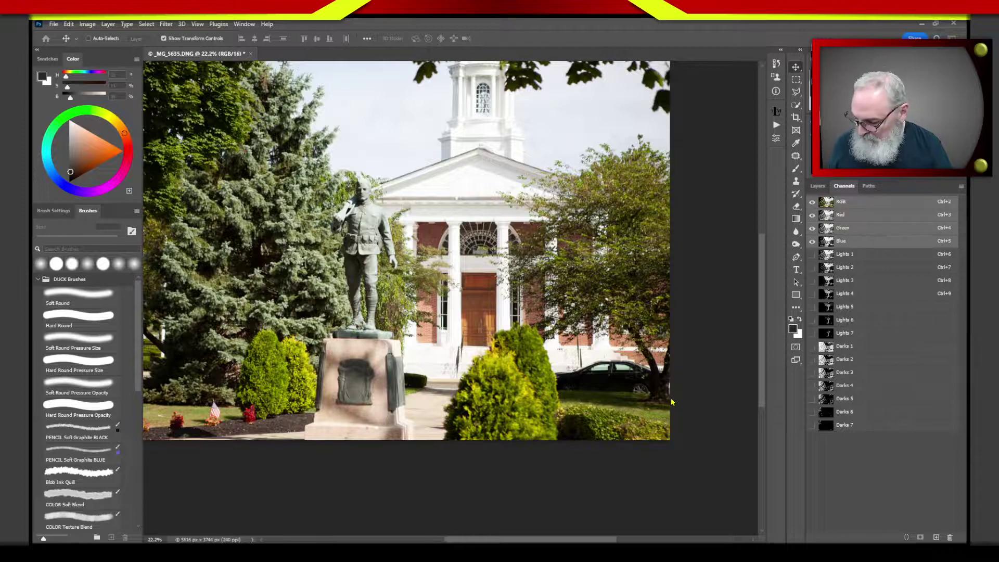
{"action": "key", "text": "ctrl"}
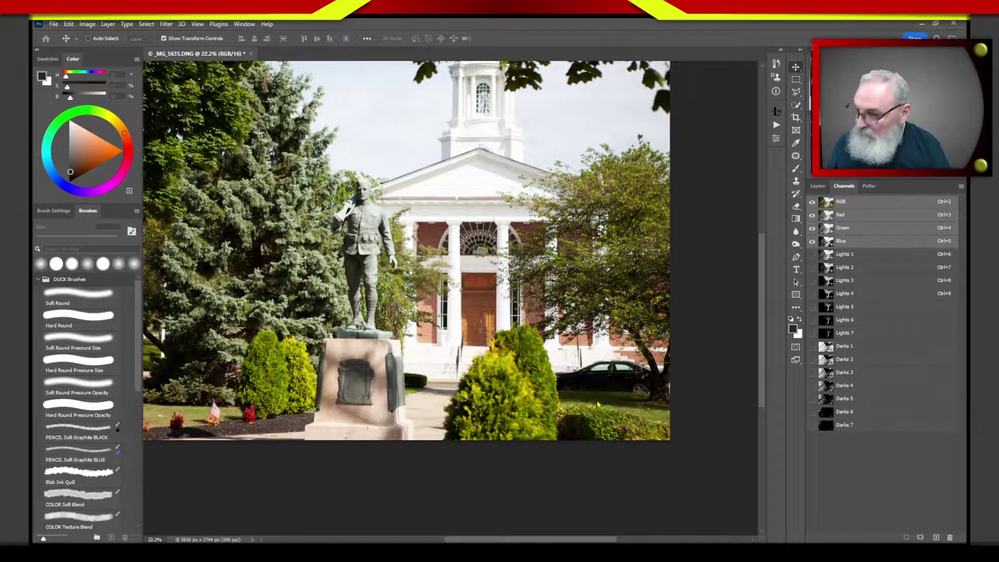
{"action": "scroll", "coordinate": [745, 312], "scroll_direction": "down", "scroll_amount": 3}
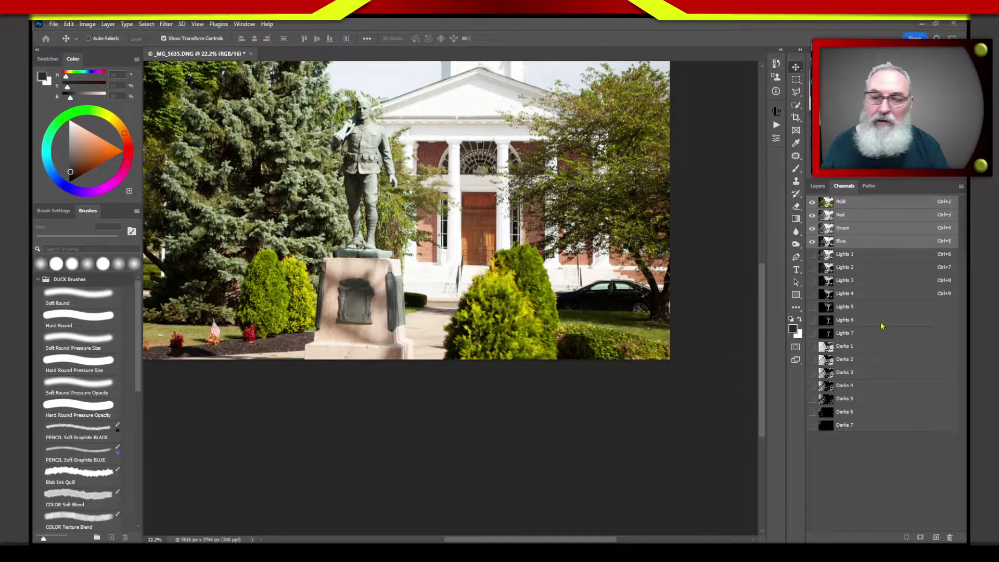
{"action": "key", "text": "ctrl+p"}
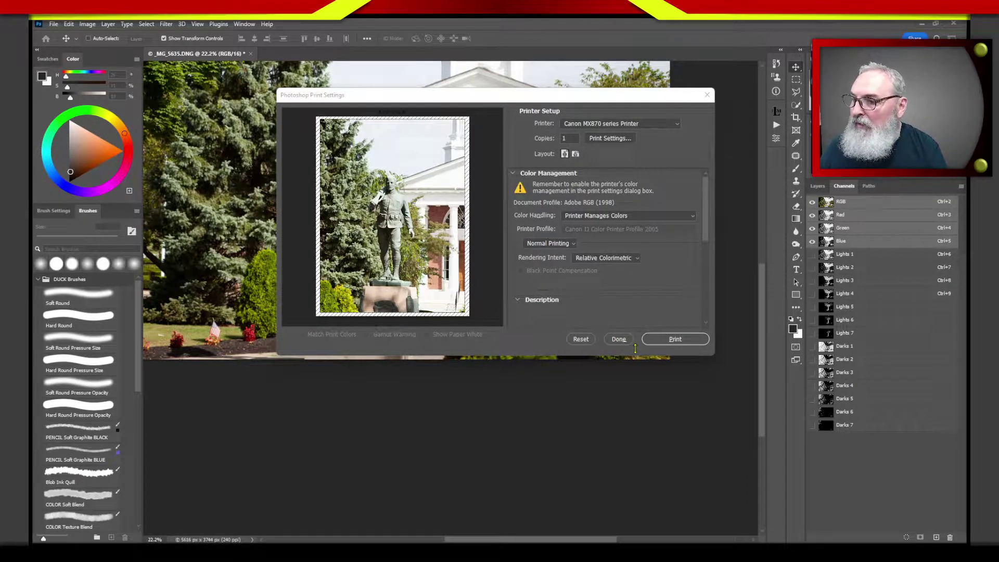
{"action": "key", "text": "alt"}
{"action": "left_click", "coordinate": [582, 340]}
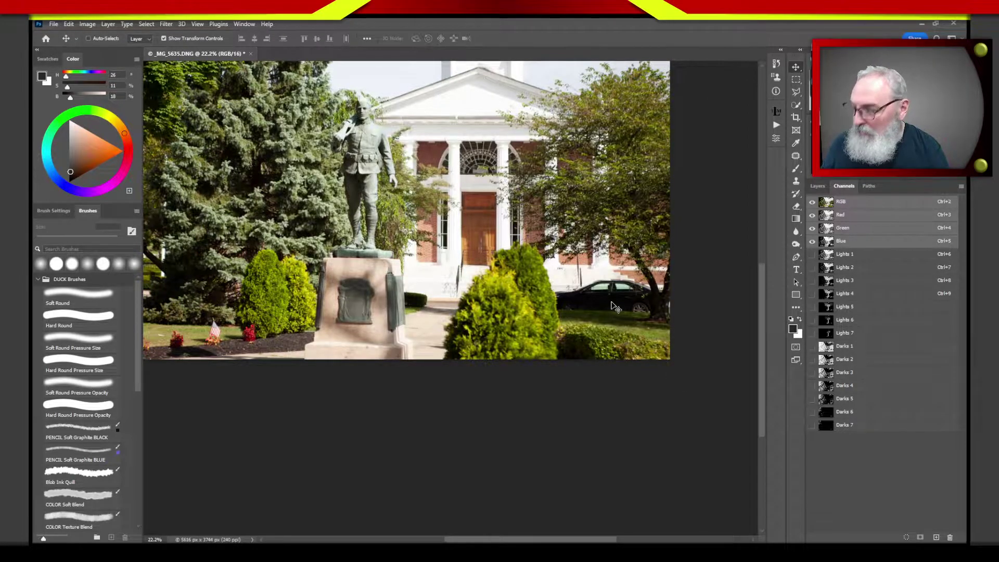
- Examine the black car and the shaded lawn beside it up close, then fit the whole photo in view
{"action": "key", "text": "z"}
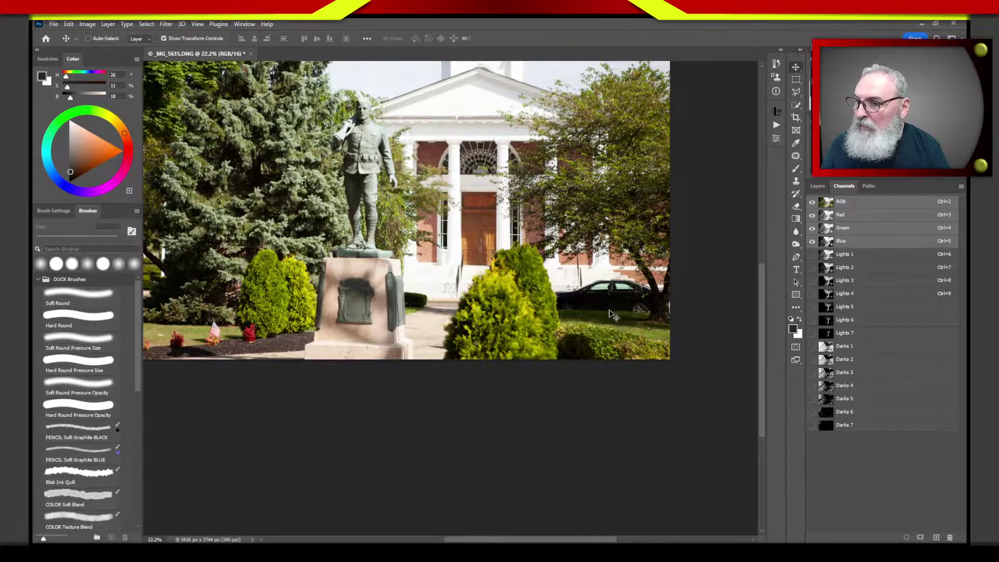
{"action": "left_click_drag", "start_coordinate": [648, 308], "coordinate": [690, 188]}
{"action": "key", "text": "v"}
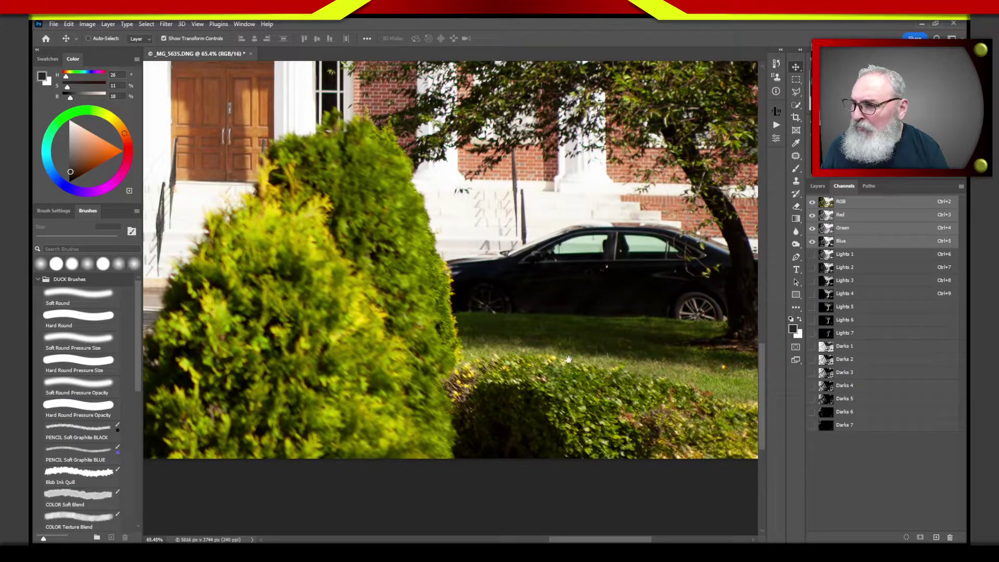
{"action": "left_click_drag", "start_coordinate": [678, 258], "coordinate": [626, 304]}
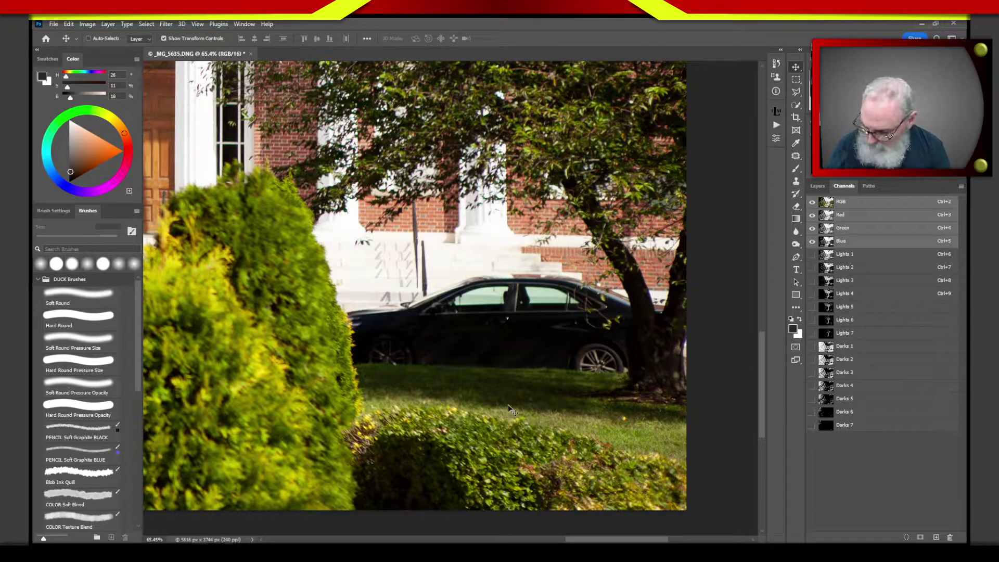
{"action": "key", "text": "ctrl+0"}
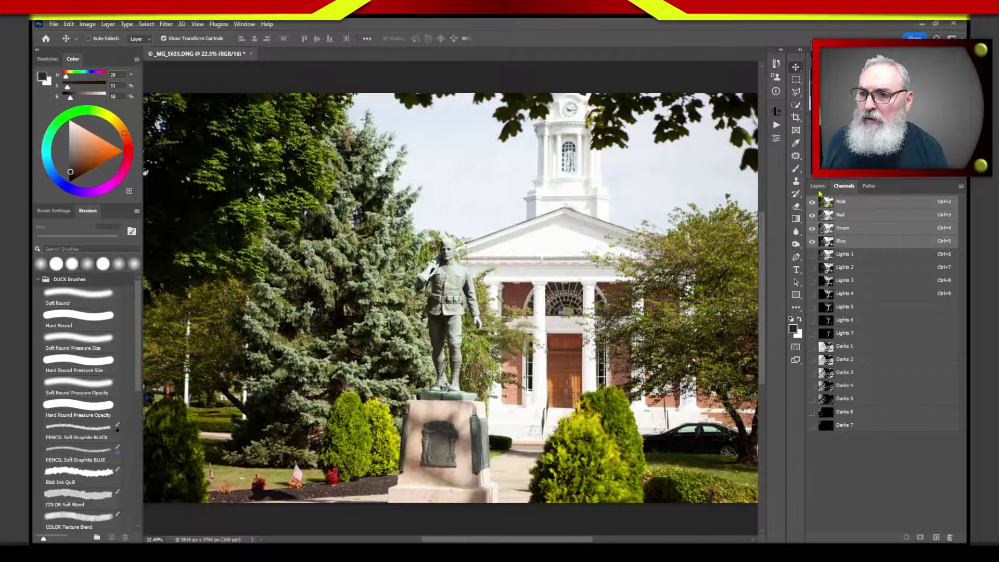
- Add a Curves adjustment layer above the Background and darken the midtones with a curve point at input 159, output 79
{"action": "key", "text": "F7"}
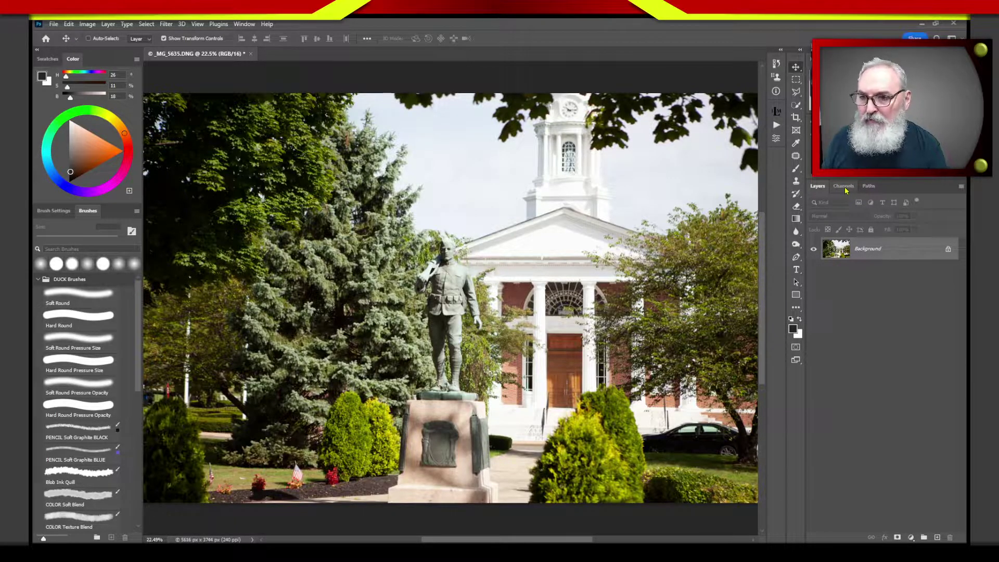
{"action": "left_click", "coordinate": [845, 141]}
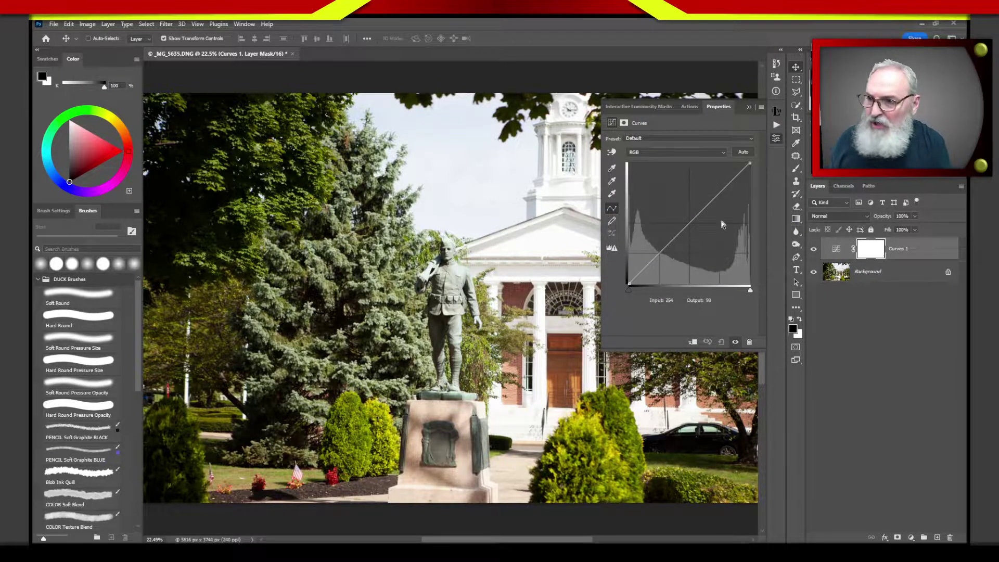
{"action": "left_click", "coordinate": [690, 225]}
{"action": "left_click_drag", "start_coordinate": [690, 226], "coordinate": [705, 245]}
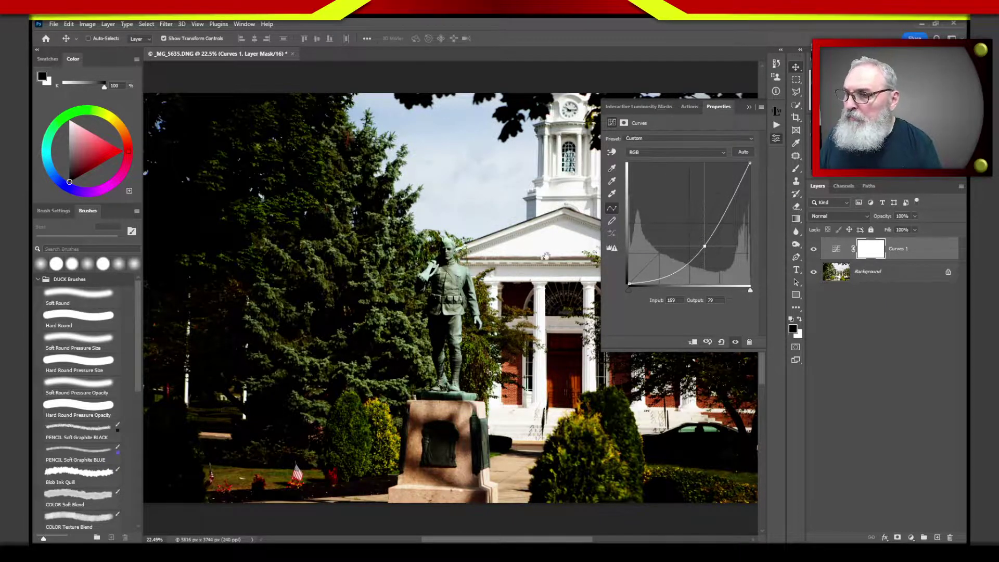
{"action": "left_click_drag", "start_coordinate": [546, 256], "coordinate": [342, 308]}
{"action": "left_click_drag", "start_coordinate": [414, 287], "coordinate": [456, 249]}
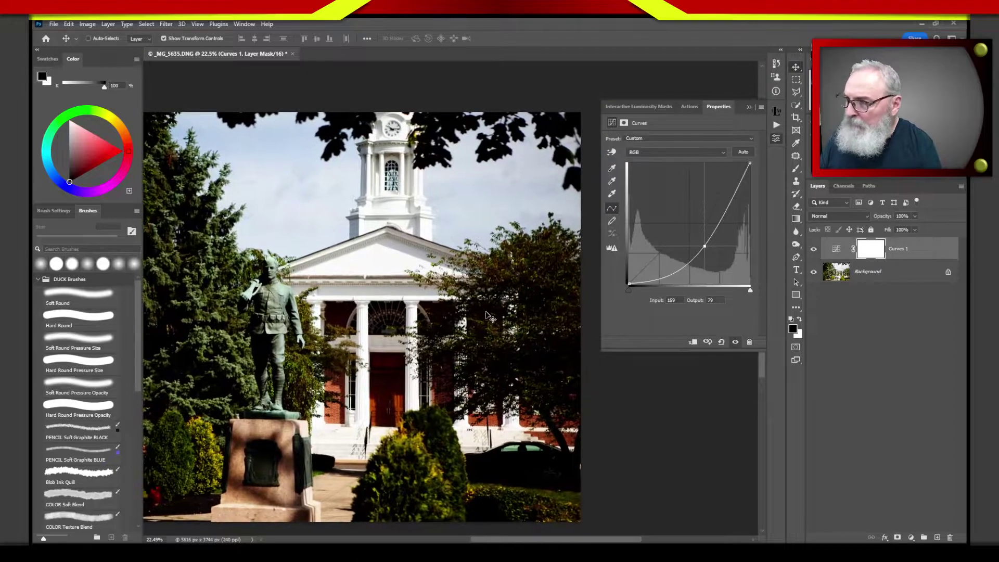
- Invert the Curves 1 layer mask to black to hide the darkening
{"action": "left_click", "coordinate": [873, 250]}
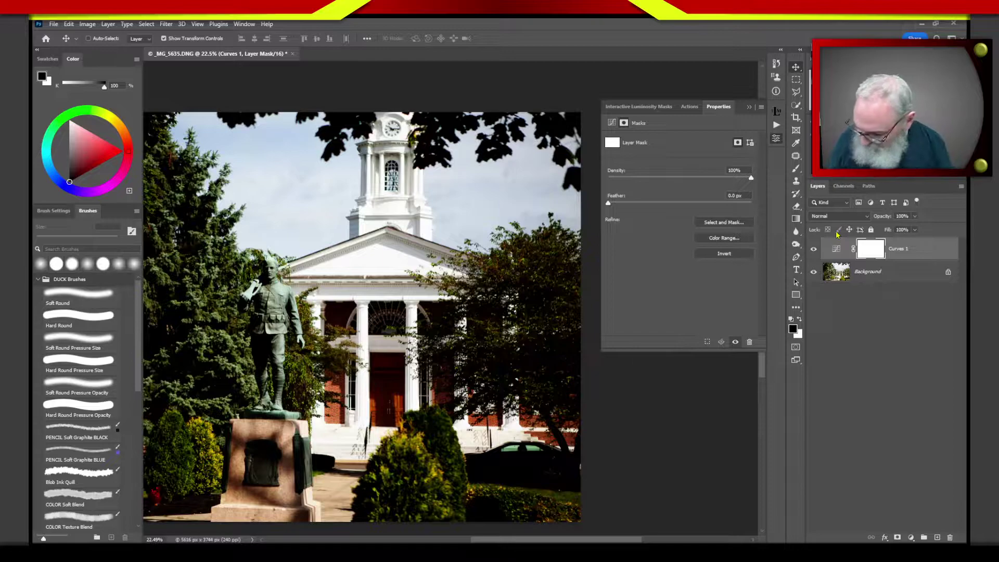
{"action": "key", "text": "ctrl"}
{"action": "key", "text": "ctrl+i"}
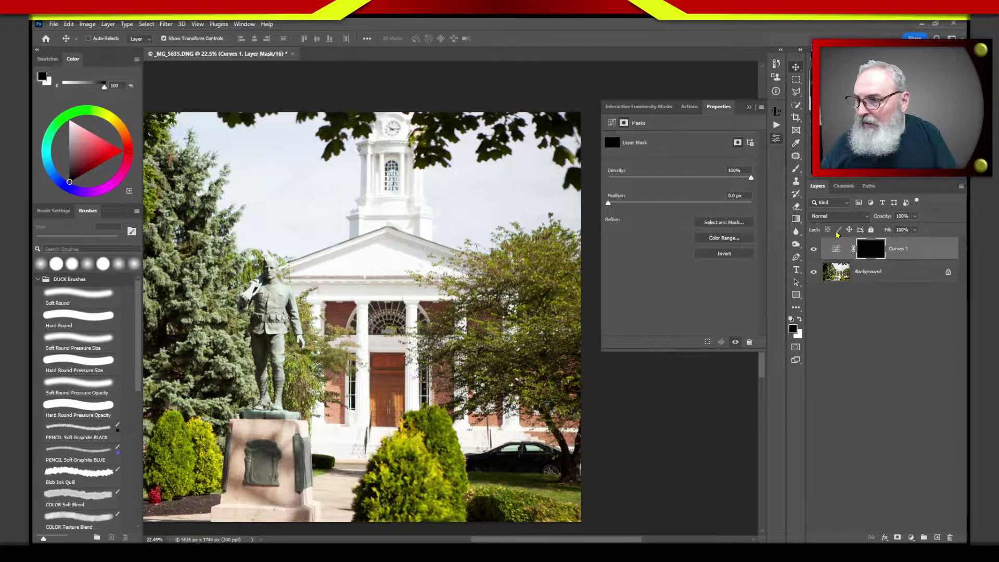
- Paint the sky white on the Curves 1 mask with a 700 px Soft Round brush
{"action": "key", "text": "b"}
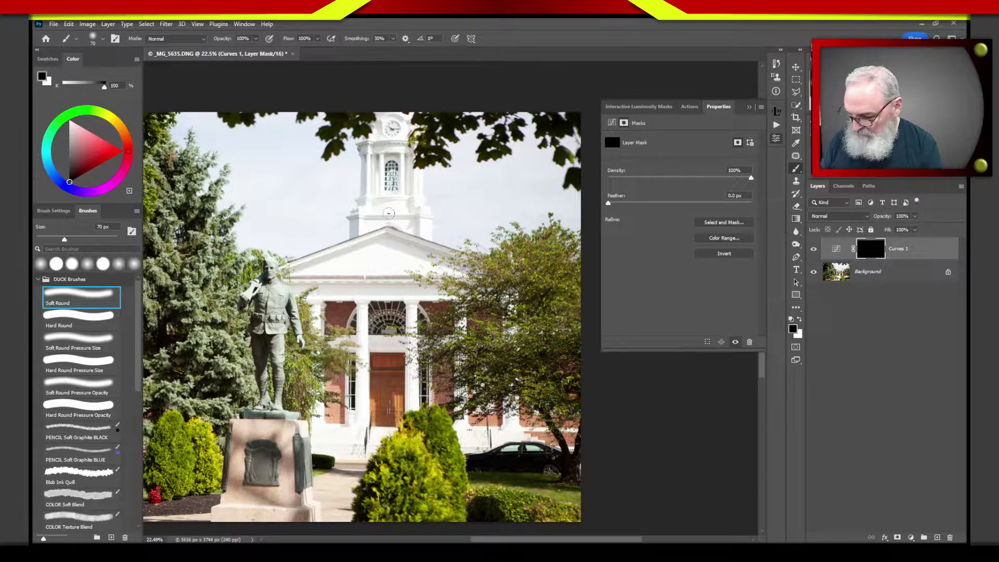
{"action": "key", "text": "bracketright"}
{"action": "key", "text": "bracketright"}
{"action": "key", "text": "bracketright"}
{"action": "key", "text": "bracketright"}
{"action": "key", "text": "bracketright"}
{"action": "key", "text": "bracketright"}
{"action": "key", "text": "bracketright"}
{"action": "key", "text": "bracketright"}
{"action": "key", "text": "bracketright"}
{"action": "key", "text": "bracketright"}
{"action": "key", "text": "bracketright"}
{"action": "key", "text": "bracketright"}
{"action": "key", "text": "bracketright"}
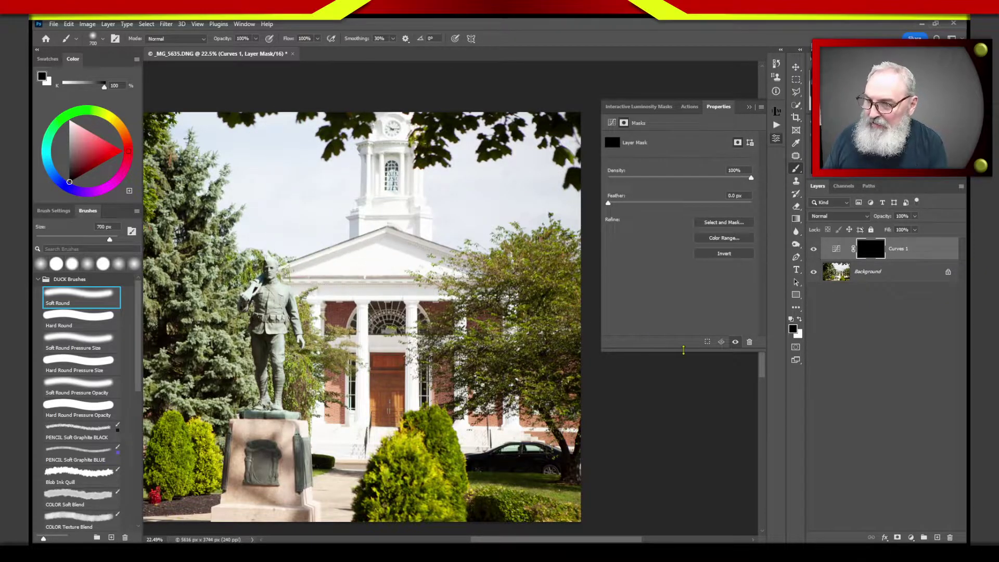
{"action": "key", "text": "x"}
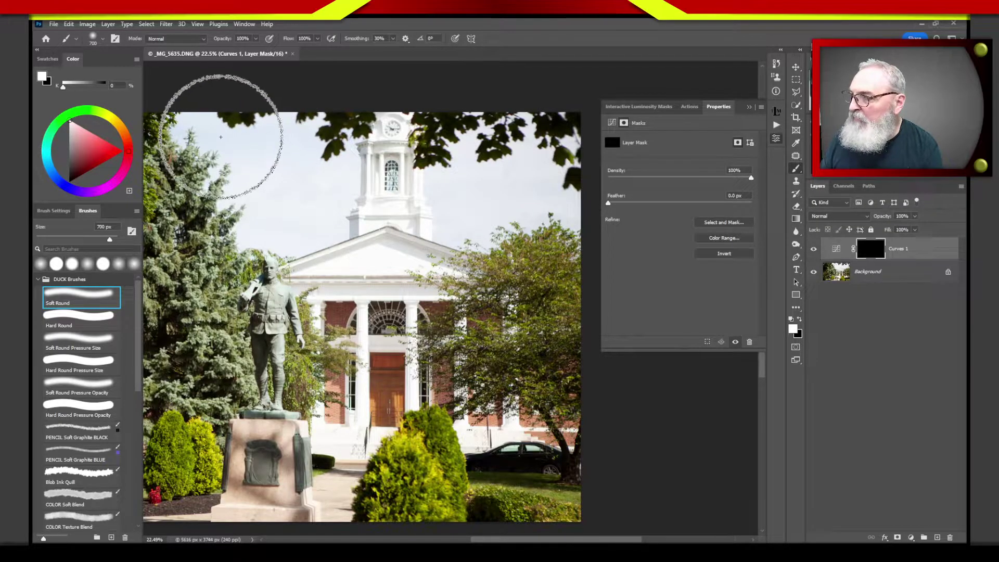
{"action": "mouse_move", "coordinate": [223, 138]}
{"action": "left_mouse_down"}
{"action": "mouse_move", "coordinate": [253, 166]}
{"action": "mouse_move", "coordinate": [201, 135]}
{"action": "mouse_move", "coordinate": [281, 120]}
{"action": "mouse_move", "coordinate": [290, 148]}
{"action": "mouse_move", "coordinate": [243, 213]}
{"action": "mouse_move", "coordinate": [249, 229]}
{"action": "mouse_move", "coordinate": [306, 202]}
{"action": "mouse_move", "coordinate": [329, 212]}
{"action": "mouse_move", "coordinate": [228, 198]}
{"action": "mouse_move", "coordinate": [327, 169]}
{"action": "mouse_move", "coordinate": [448, 187]}
{"action": "mouse_move", "coordinate": [463, 156]}
{"action": "mouse_move", "coordinate": [457, 210]}
{"action": "mouse_move", "coordinate": [504, 173]}
{"action": "mouse_move", "coordinate": [554, 228]}
{"action": "mouse_move", "coordinate": [529, 123]}
{"action": "mouse_move", "coordinate": [481, 189]}
{"action": "mouse_move", "coordinate": [468, 167]}
{"action": "mouse_move", "coordinate": [568, 232]}
{"action": "mouse_move", "coordinate": [477, 234]}
{"action": "mouse_move", "coordinate": [484, 177]}
{"action": "mouse_move", "coordinate": [539, 121]}
{"action": "mouse_move", "coordinate": [532, 172]}
{"action": "mouse_move", "coordinate": [468, 167]}
{"action": "mouse_move", "coordinate": [507, 195]}
{"action": "mouse_move", "coordinate": [363, 220]}
{"action": "mouse_move", "coordinate": [308, 195]}
{"action": "mouse_move", "coordinate": [250, 208]}
{"action": "mouse_move", "coordinate": [244, 113]}
{"action": "mouse_move", "coordinate": [362, 88]}
{"action": "mouse_move", "coordinate": [508, 99]}
{"action": "mouse_move", "coordinate": [475, 121]}
{"action": "mouse_move", "coordinate": [542, 139]}
{"action": "mouse_move", "coordinate": [559, 168]}
{"action": "mouse_move", "coordinate": [549, 204]}
{"action": "mouse_move", "coordinate": [516, 189]}
{"action": "mouse_move", "coordinate": [486, 219]}
{"action": "mouse_move", "coordinate": [547, 216]}
{"action": "left_mouse_up"}
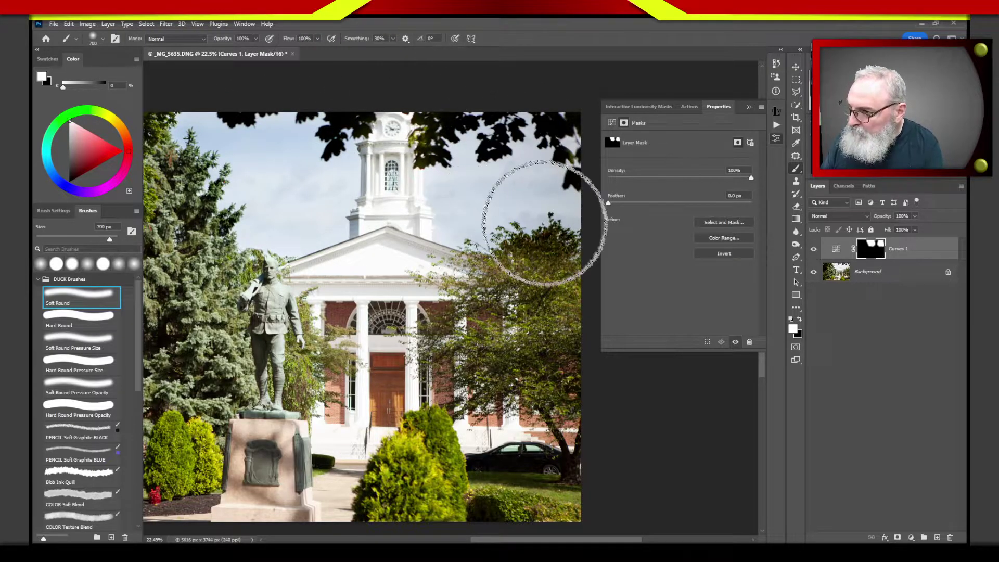
- Paint black over the trees bordering the sky on the Curves 1 mask with a 200 px brush
{"action": "key", "text": "bracketleft"}
{"action": "key", "text": "bracketleft"}
{"action": "key", "text": "bracketleft"}
{"action": "key", "text": "bracketleft"}
{"action": "key", "text": "bracketleft"}
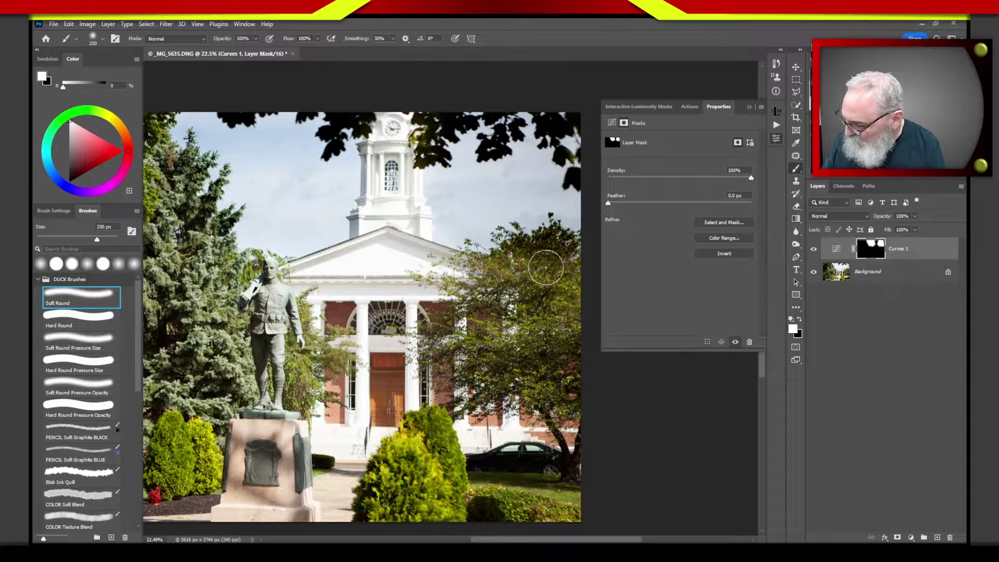
{"action": "key", "text": "x"}
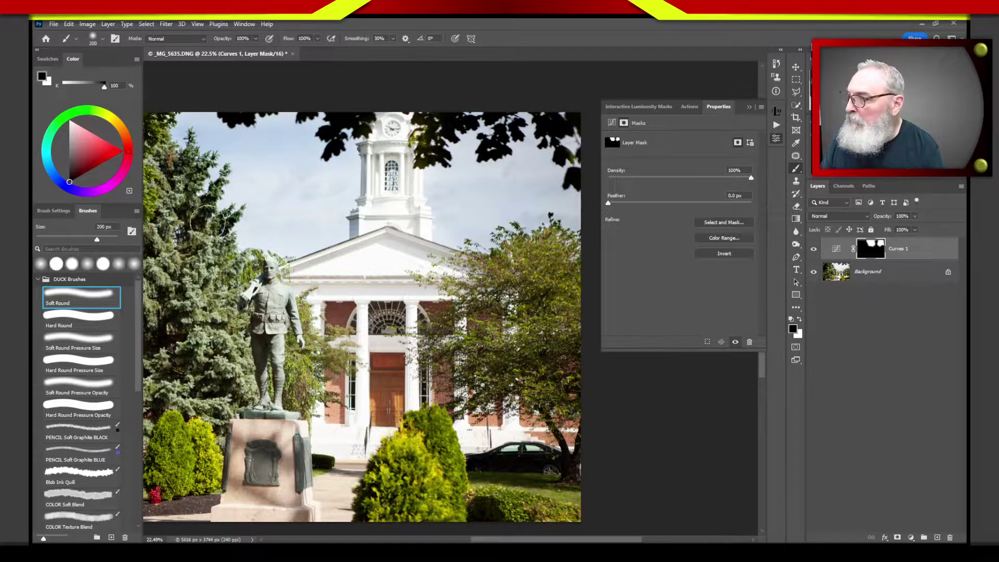
{"action": "left_click_drag", "start_coordinate": [175, 159], "coordinate": [214, 227]}
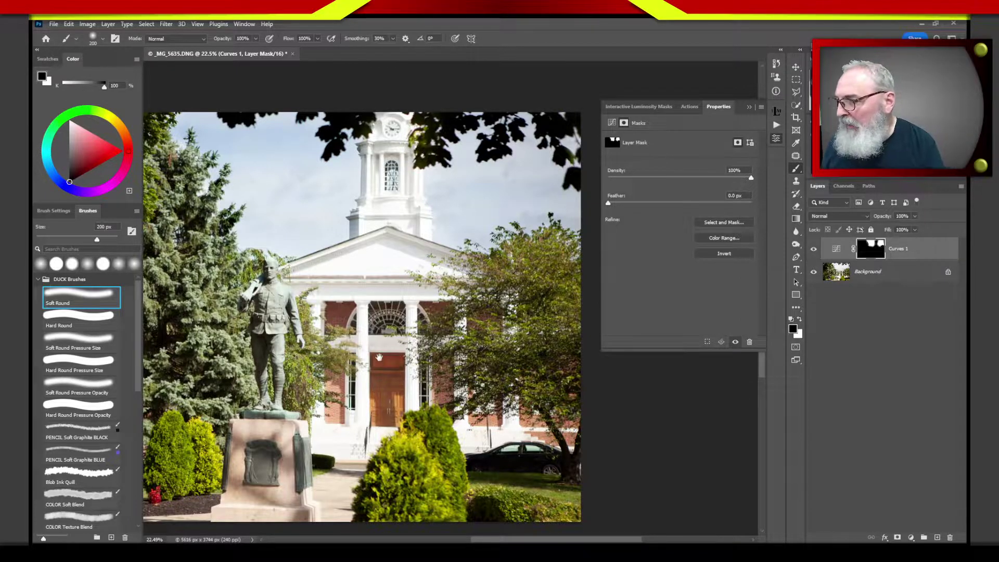
- Add a second Curves layer with a point at input 132, output 109, and invert its mask to black
{"action": "left_click_drag", "start_coordinate": [491, 355], "coordinate": [604, 349]}
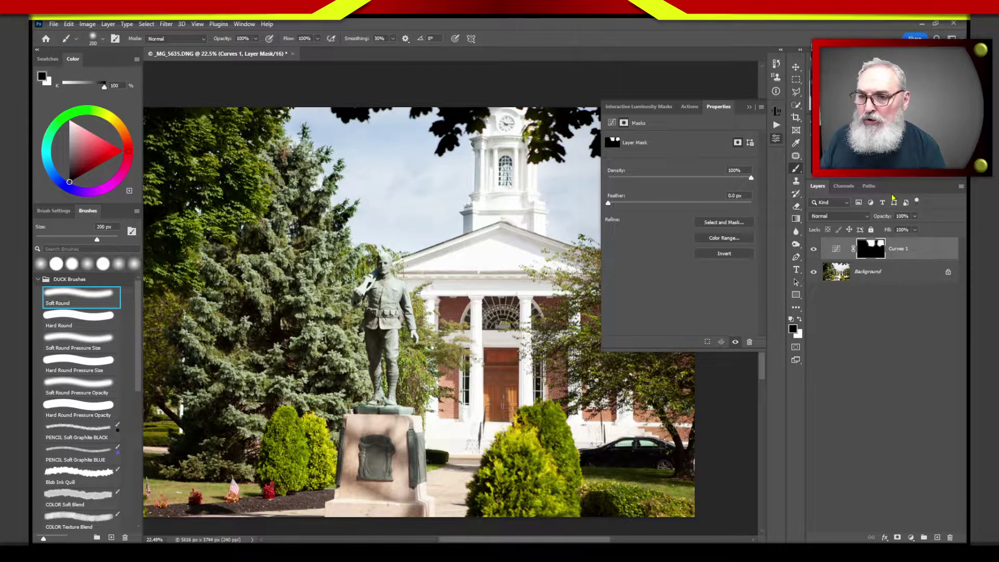
{"action": "key", "text": "ctrl+m"}
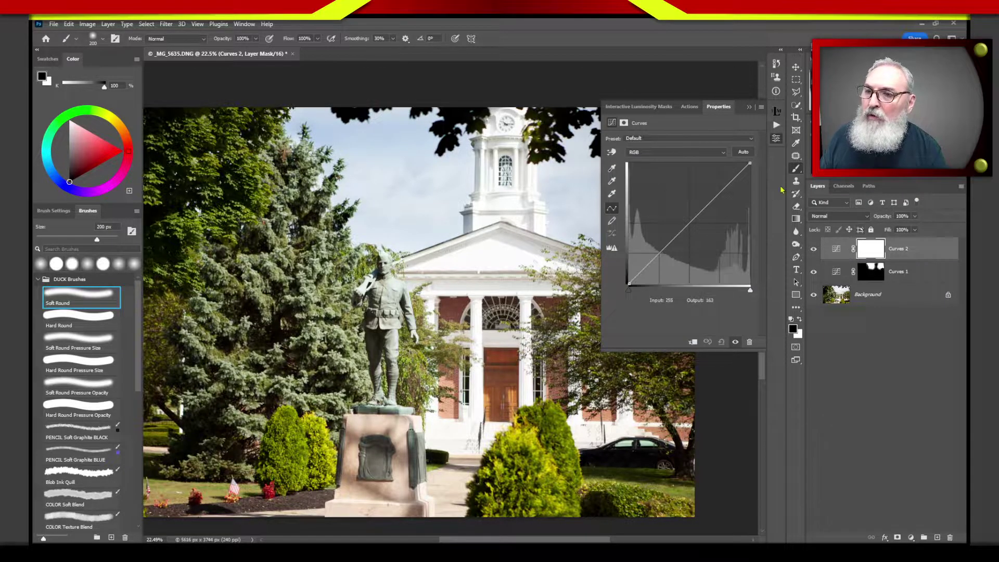
{"action": "left_click_drag", "start_coordinate": [689, 223], "coordinate": [691, 232]}
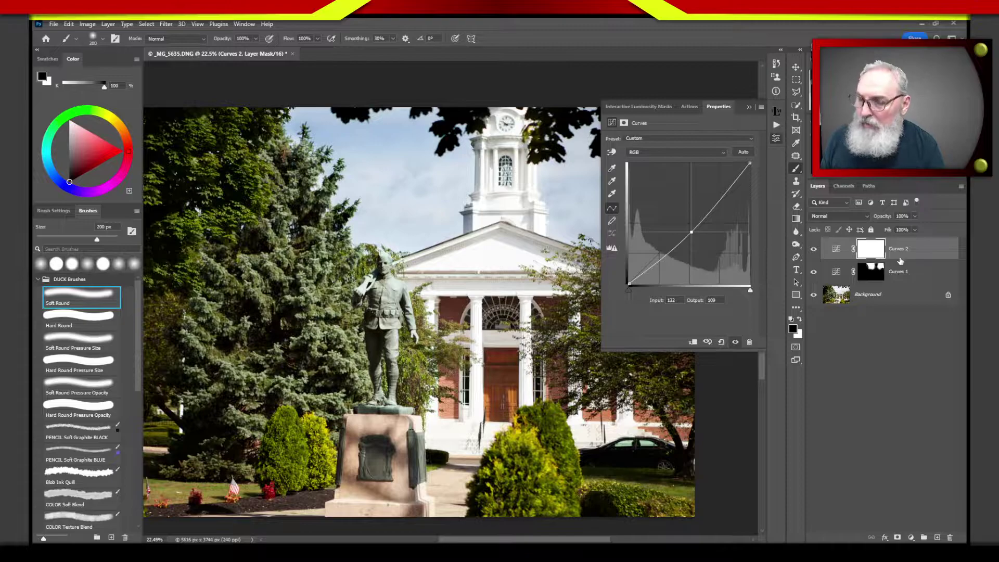
{"action": "key", "text": "ctrl+i"}
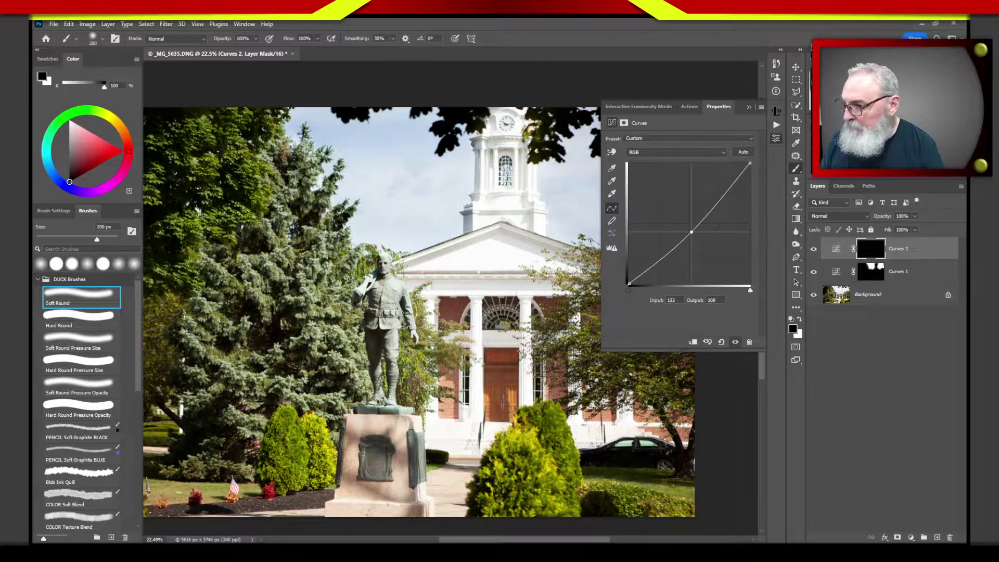
- Paint the soldier statue white on the Curves 2 mask with a 125 px brush
{"action": "key", "text": "z"}
{"action": "left_click_drag", "start_coordinate": [419, 313], "coordinate": [415, 313]}
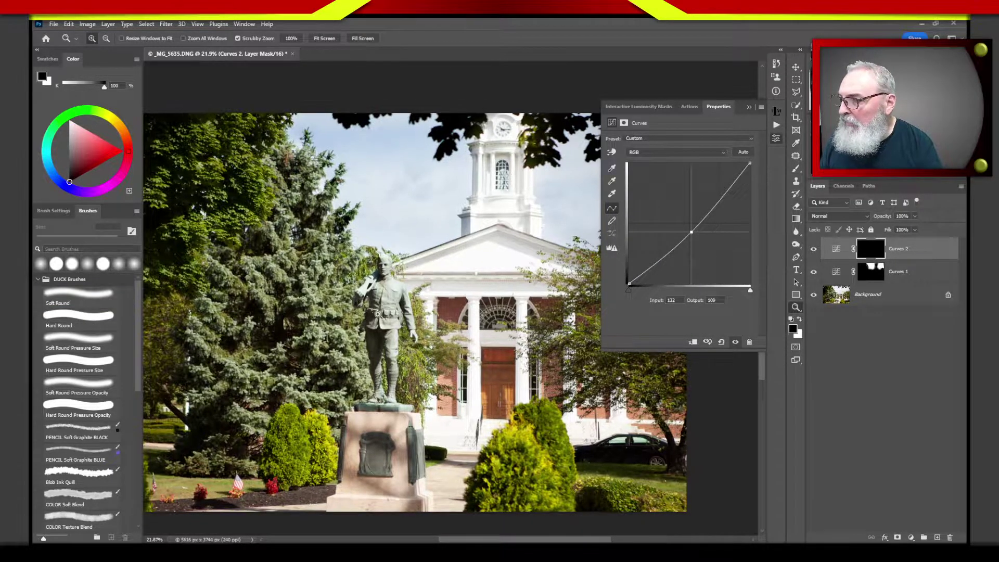
{"action": "left_click_drag", "start_coordinate": [430, 361], "coordinate": [426, 361]}
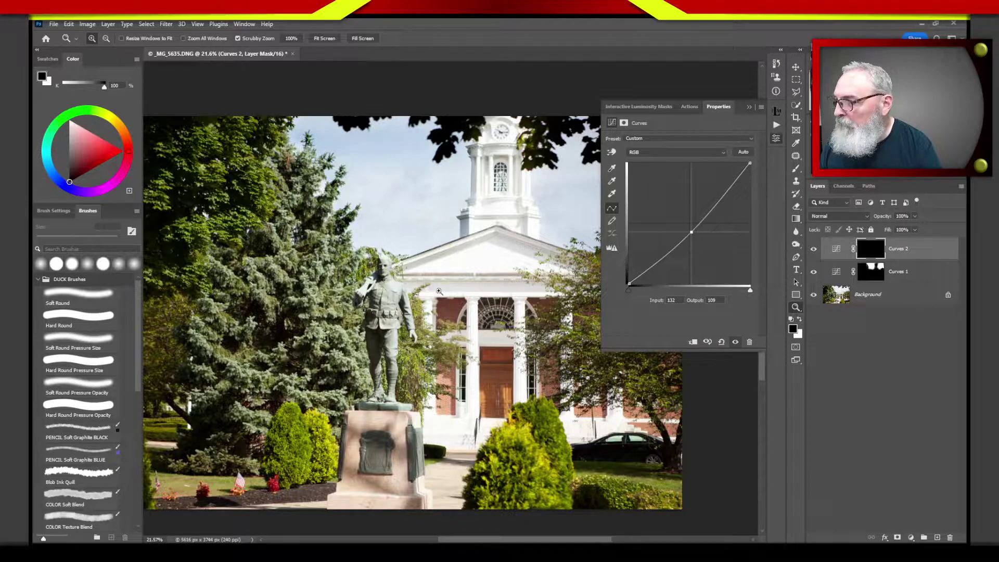
{"action": "left_click", "coordinate": [378, 331]}
{"action": "left_click", "coordinate": [378, 331]}
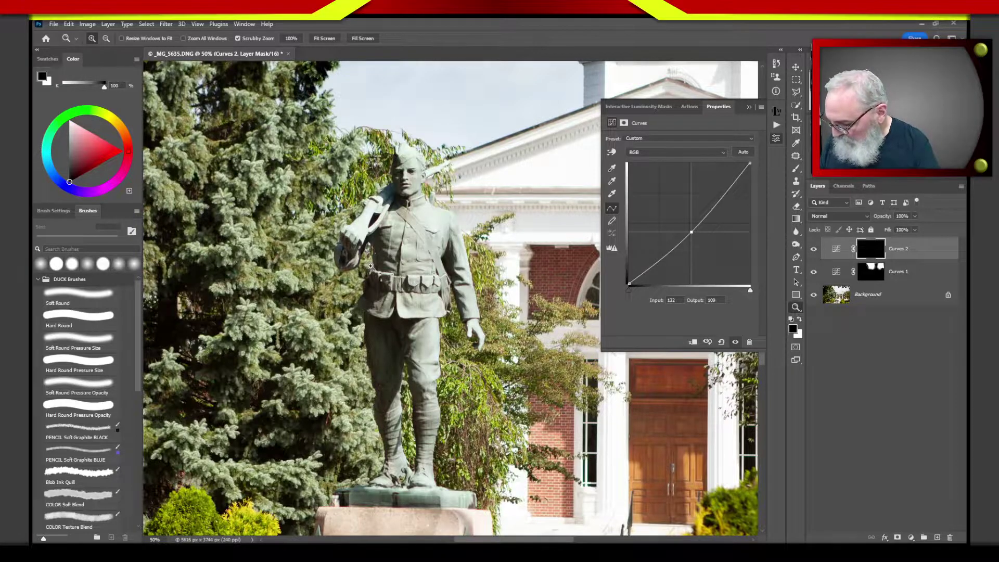
{"action": "key", "text": "b"}
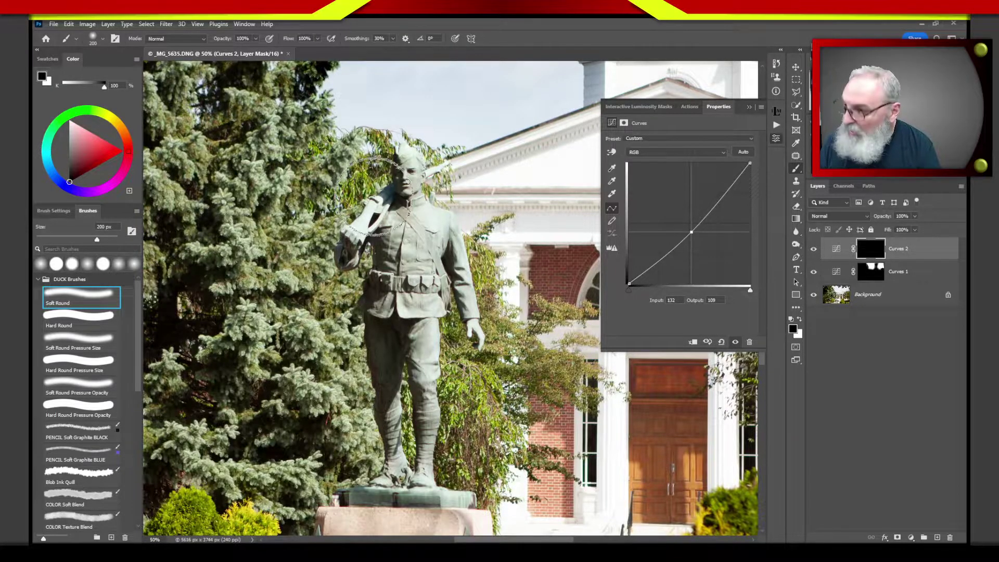
{"action": "key", "text": "bracketleft"}
{"action": "key", "text": "bracketleft"}
{"action": "key", "text": "bracketleft"}
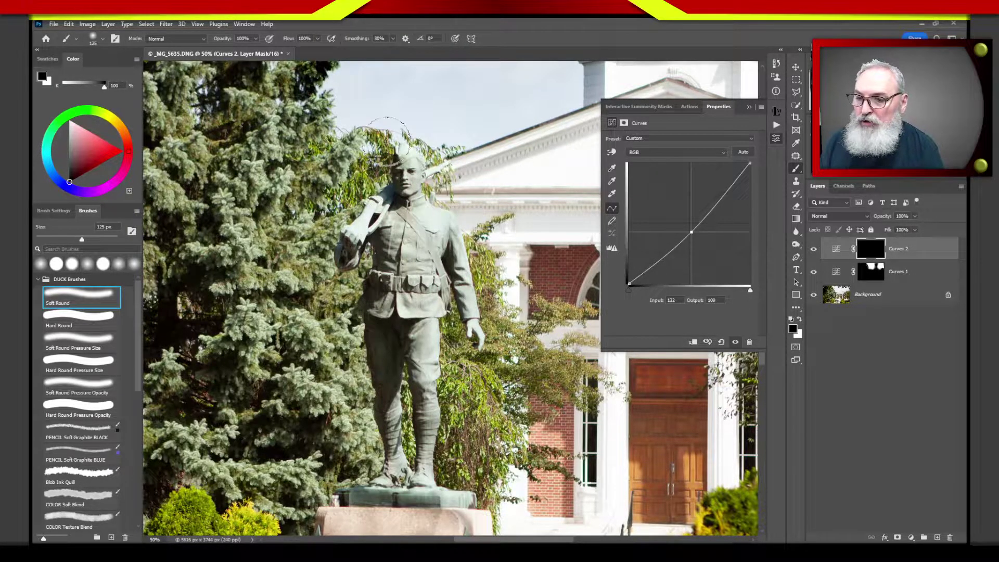
{"action": "key", "text": "x"}
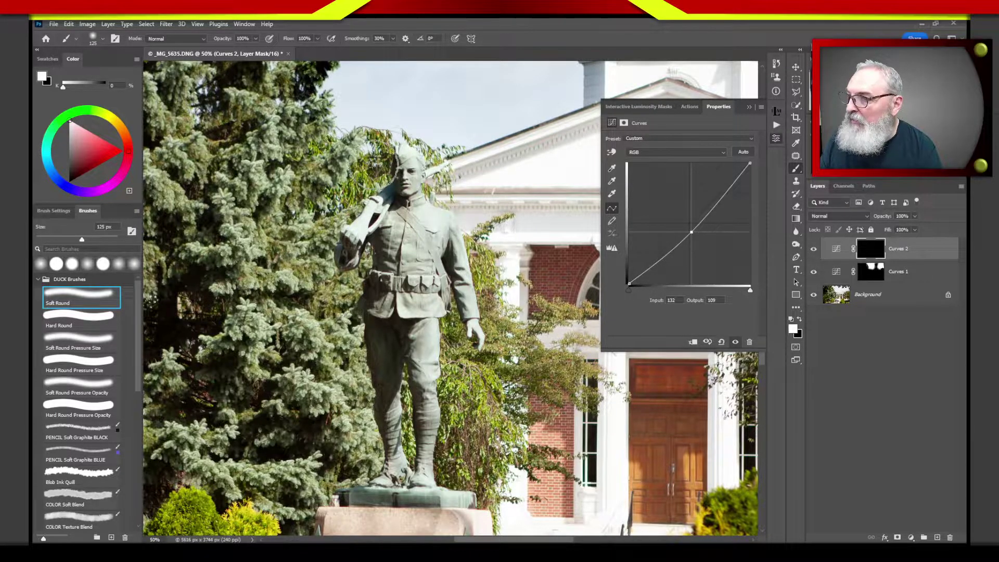
{"action": "mouse_move", "coordinate": [315, 222]}
{"action": "left_mouse_down"}
{"action": "mouse_move", "coordinate": [312, 245]}
{"action": "mouse_move", "coordinate": [339, 198]}
{"action": "mouse_move", "coordinate": [341, 208]}
{"action": "left_mouse_up"}
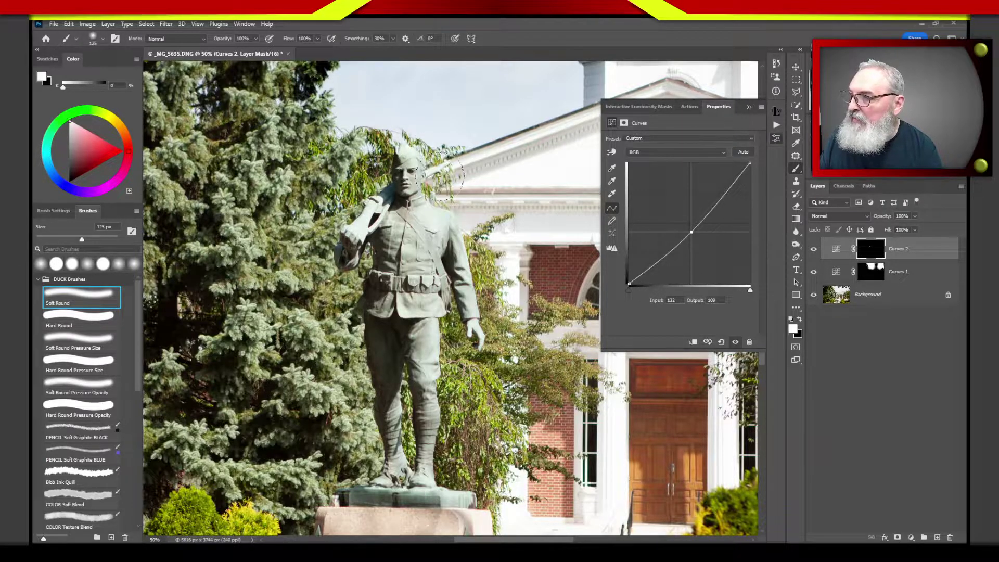
{"action": "mouse_move", "coordinate": [458, 270]}
{"action": "left_mouse_down"}
{"action": "mouse_move", "coordinate": [486, 281]}
{"action": "mouse_move", "coordinate": [482, 265]}
{"action": "mouse_move", "coordinate": [492, 297]}
{"action": "mouse_move", "coordinate": [487, 375]}
{"action": "mouse_move", "coordinate": [448, 333]}
{"action": "mouse_move", "coordinate": [455, 432]}
{"action": "left_mouse_up"}
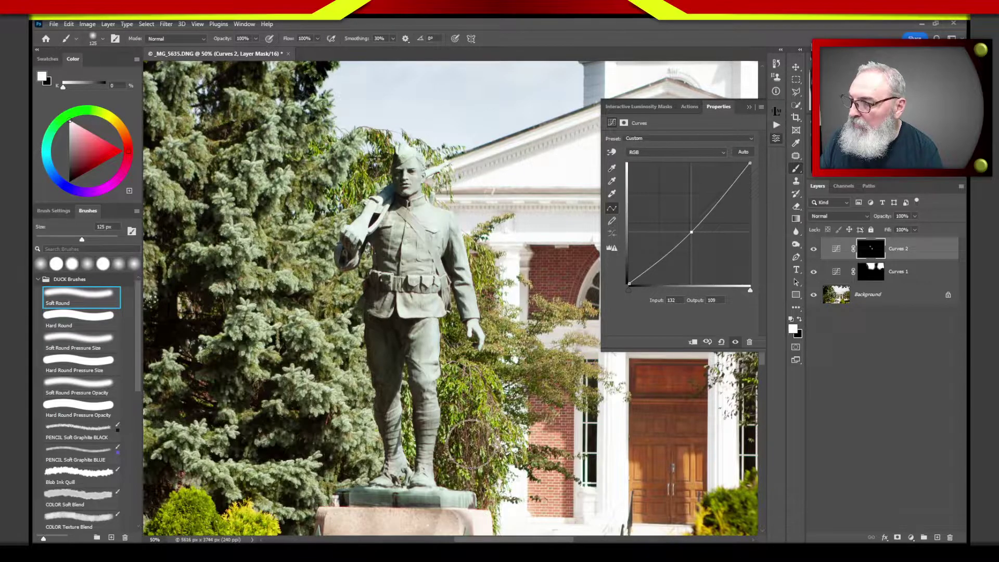
{"action": "mouse_move", "coordinate": [393, 416]}
{"action": "left_mouse_down"}
{"action": "mouse_move", "coordinate": [377, 342]}
{"action": "mouse_move", "coordinate": [346, 285]}
{"action": "mouse_move", "coordinate": [343, 391]}
{"action": "mouse_move", "coordinate": [356, 254]}
{"action": "mouse_move", "coordinate": [355, 473]}
{"action": "mouse_move", "coordinate": [348, 319]}
{"action": "mouse_move", "coordinate": [295, 207]}
{"action": "mouse_move", "coordinate": [294, 254]}
{"action": "mouse_move", "coordinate": [355, 154]}
{"action": "mouse_move", "coordinate": [332, 229]}
{"action": "mouse_move", "coordinate": [350, 199]}
{"action": "mouse_move", "coordinate": [326, 238]}
{"action": "mouse_move", "coordinate": [334, 305]}
{"action": "mouse_move", "coordinate": [341, 296]}
{"action": "mouse_move", "coordinate": [343, 425]}
{"action": "mouse_move", "coordinate": [368, 459]}
{"action": "mouse_move", "coordinate": [349, 370]}
{"action": "mouse_move", "coordinate": [323, 362]}
{"action": "mouse_move", "coordinate": [256, 241]}
{"action": "mouse_move", "coordinate": [284, 296]}
{"action": "mouse_move", "coordinate": [323, 164]}
{"action": "mouse_move", "coordinate": [344, 159]}
{"action": "mouse_move", "coordinate": [355, 182]}
{"action": "mouse_move", "coordinate": [304, 255]}
{"action": "mouse_move", "coordinate": [415, 387]}
{"action": "left_mouse_up"}
- Reduce the brush to 45 px and paint the finer parts of the statue white on the Curves 2 mask
{"action": "key", "text": "bracketleft"}
{"action": "key", "text": "bracketleft"}
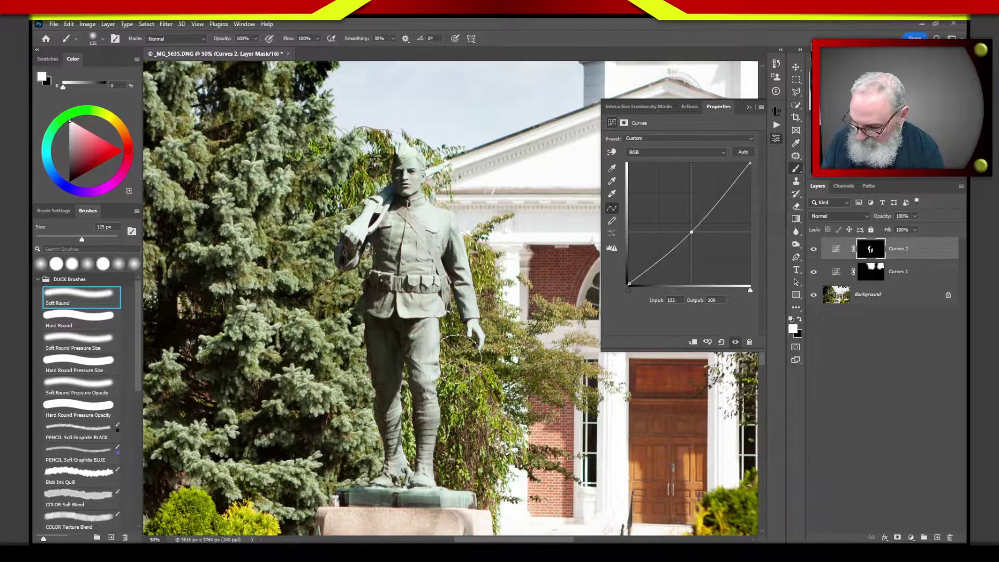
{"action": "key", "text": "bracketleft"}
{"action": "key", "text": "bracketleft"}
{"action": "key", "text": "bracketleft"}
{"action": "key", "text": "bracketleft"}
{"action": "key", "text": "bracketleft"}
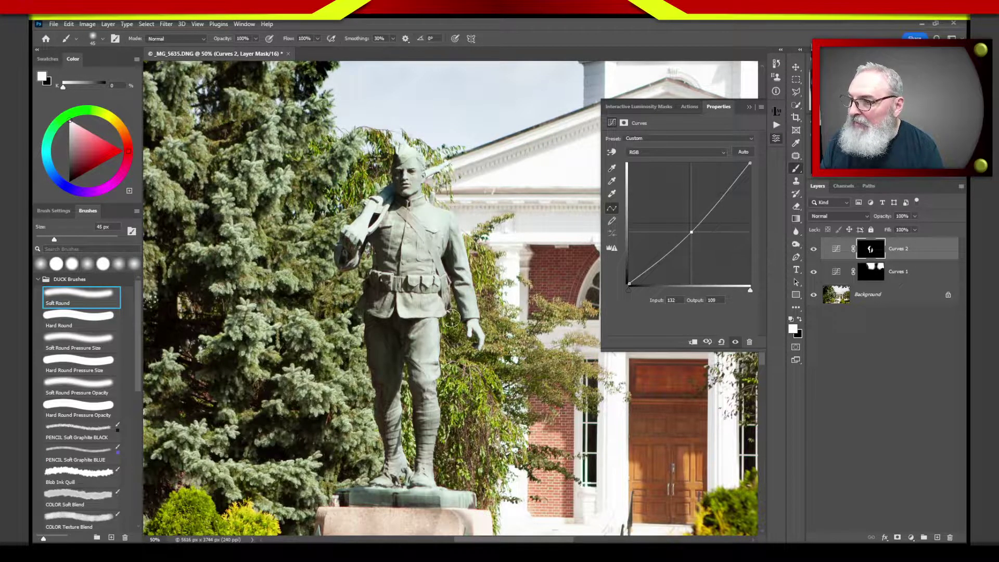
{"action": "mouse_move", "coordinate": [451, 332]}
{"action": "left_mouse_down"}
{"action": "mouse_move", "coordinate": [465, 354]}
{"action": "mouse_move", "coordinate": [448, 401]}
{"action": "mouse_move", "coordinate": [448, 478]}
{"action": "mouse_move", "coordinate": [418, 441]}
{"action": "mouse_move", "coordinate": [406, 391]}
{"action": "mouse_move", "coordinate": [412, 447]}
{"action": "mouse_move", "coordinate": [424, 357]}
{"action": "left_mouse_up"}
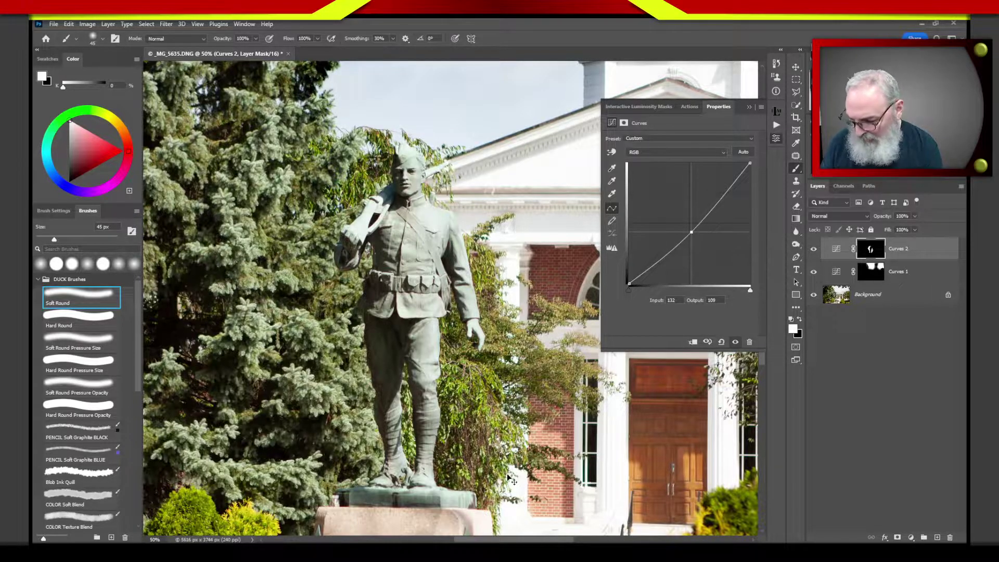
{"action": "key", "text": "ctrl+minus"}
{"action": "key", "text": "ctrl+minus"}
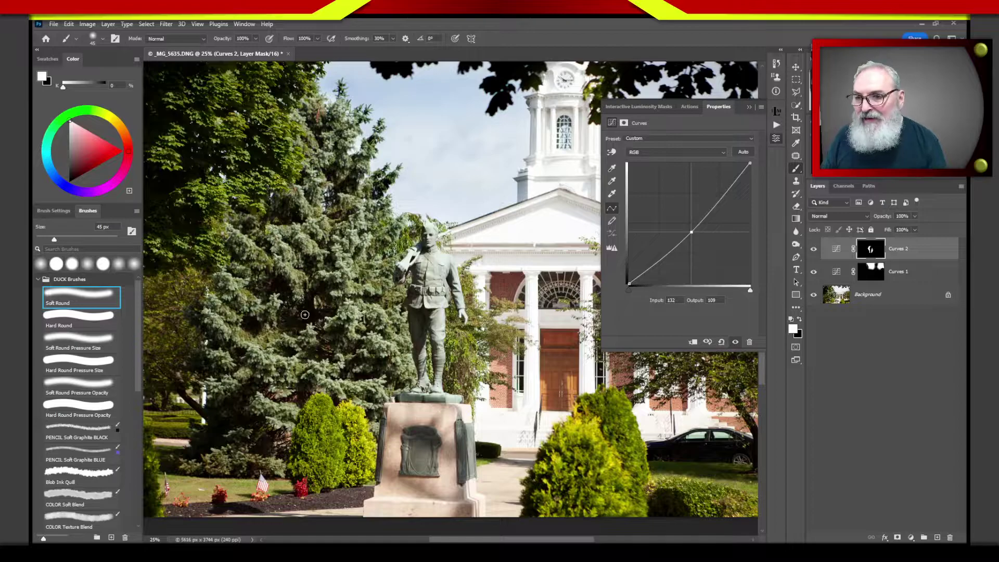
- Display the Lights 3 luminosity channel on its own and collapse the Curves properties to uncover the image
{"action": "left_click", "coordinate": [844, 187]}
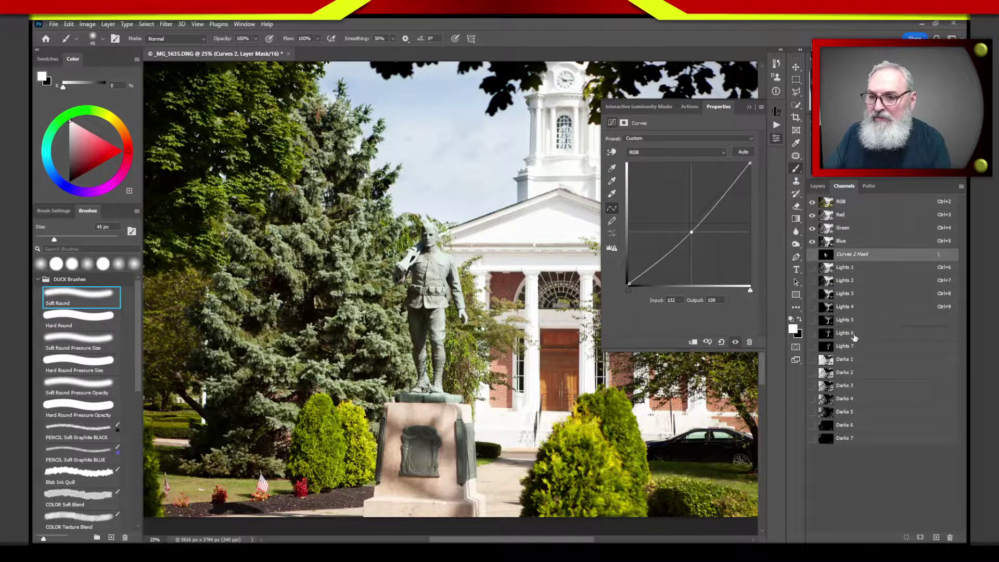
{"action": "left_click", "coordinate": [829, 297]}
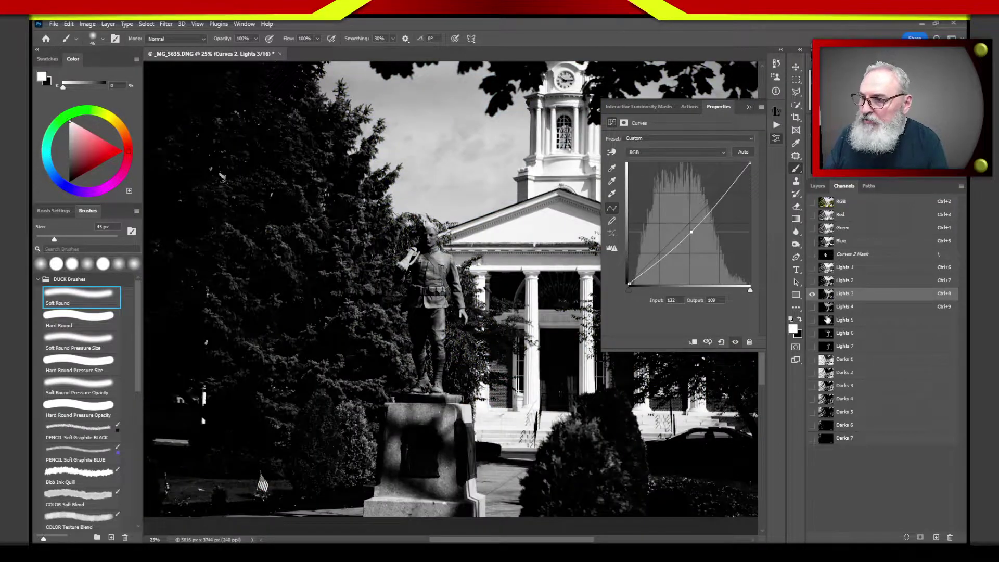
{"action": "left_click", "coordinate": [751, 108]}
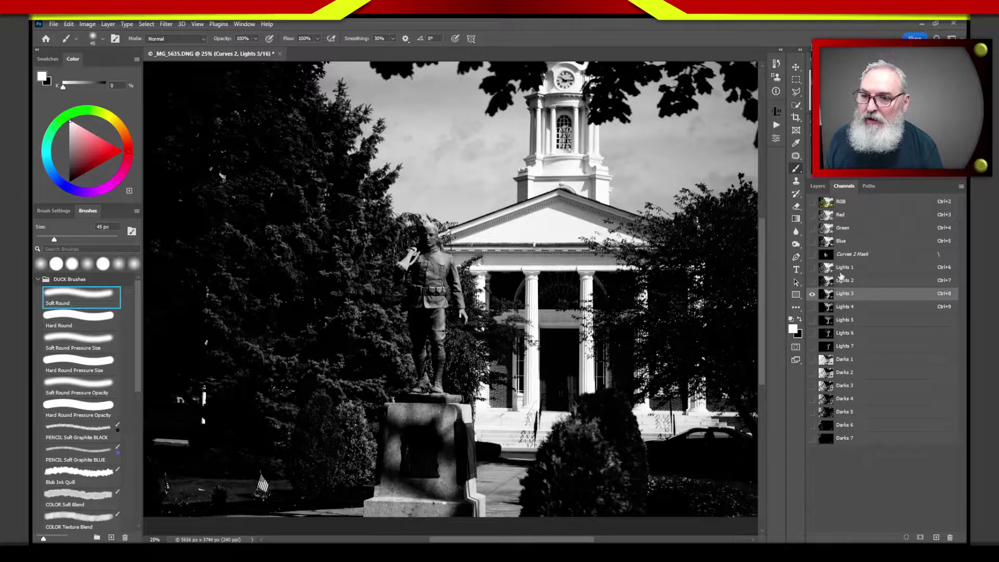
- View the Curves 2 mask as a red overlay on the photo and compare its channel with the layer masks
{"action": "left_click", "coordinate": [847, 256]}
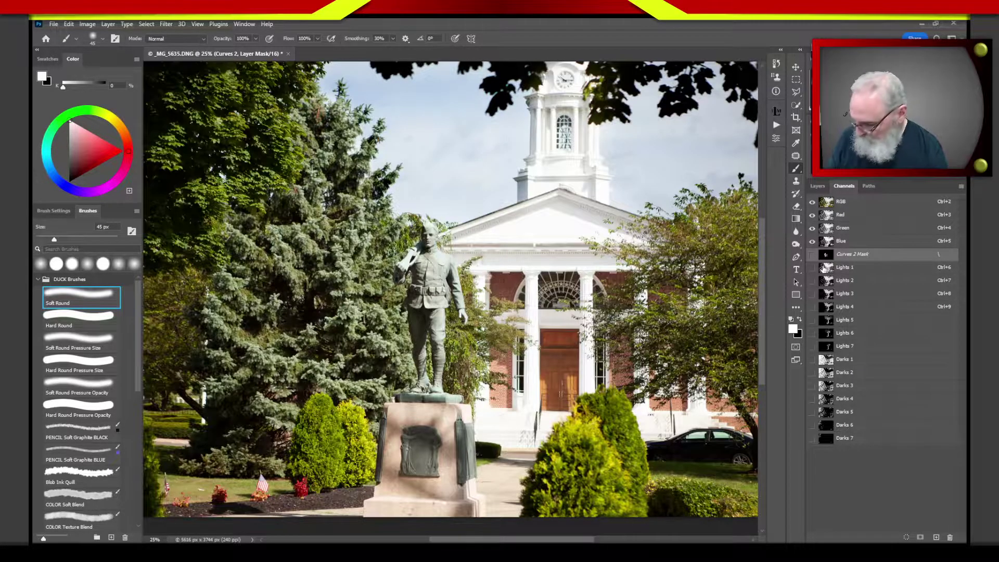
{"action": "left_click", "coordinate": [812, 254]}
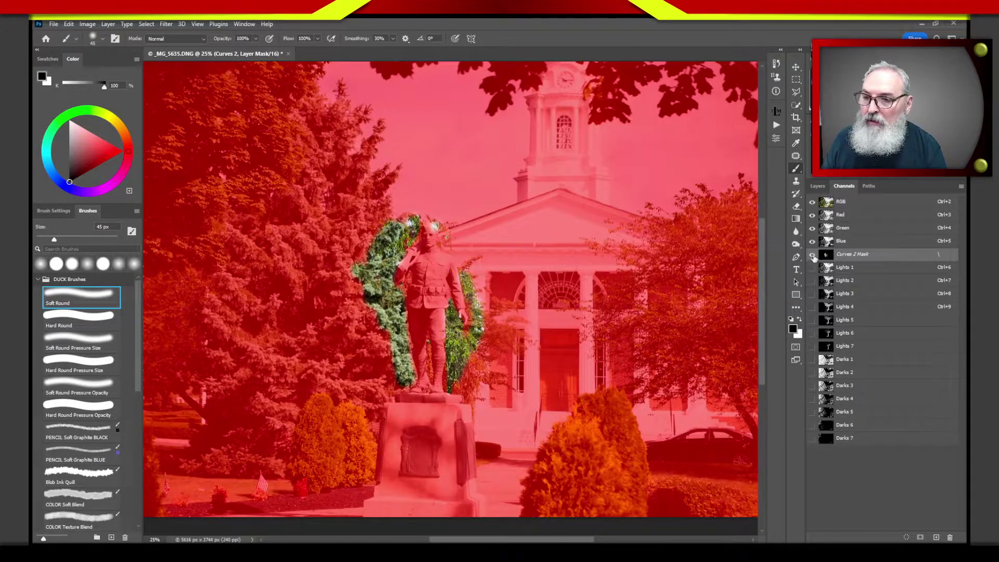
{"action": "left_click", "coordinate": [813, 254]}
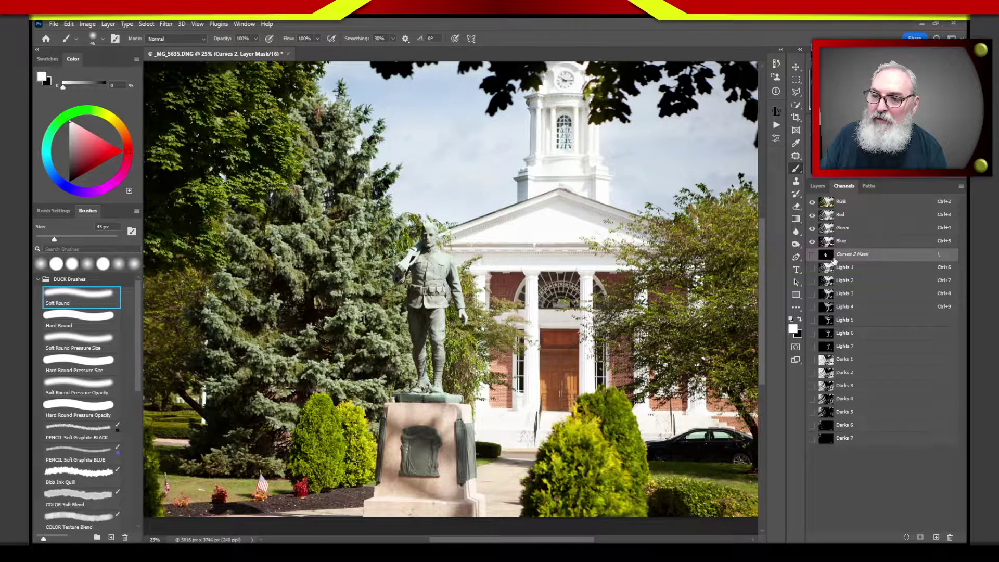
{"action": "left_click", "coordinate": [819, 188]}
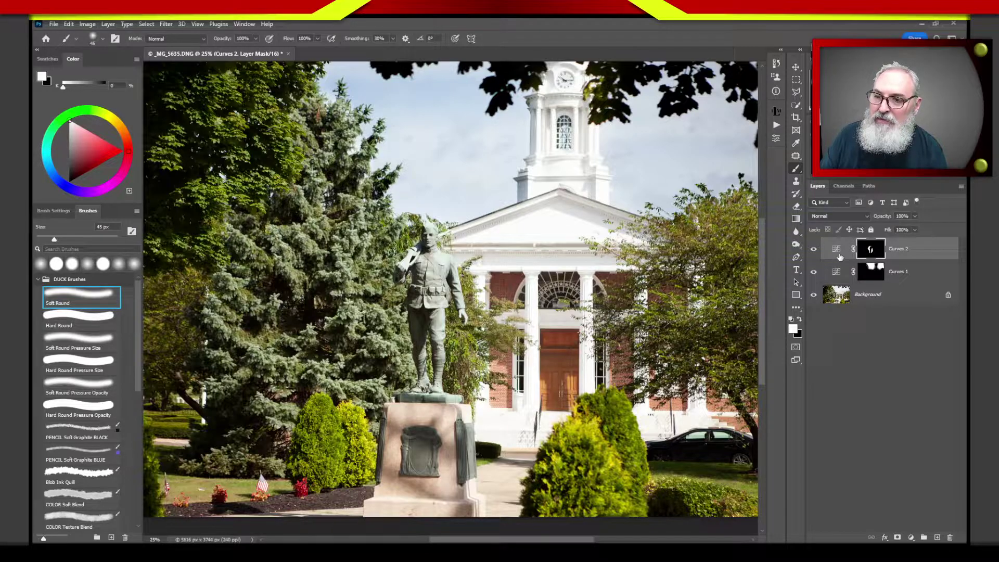
{"action": "left_click", "coordinate": [844, 186]}
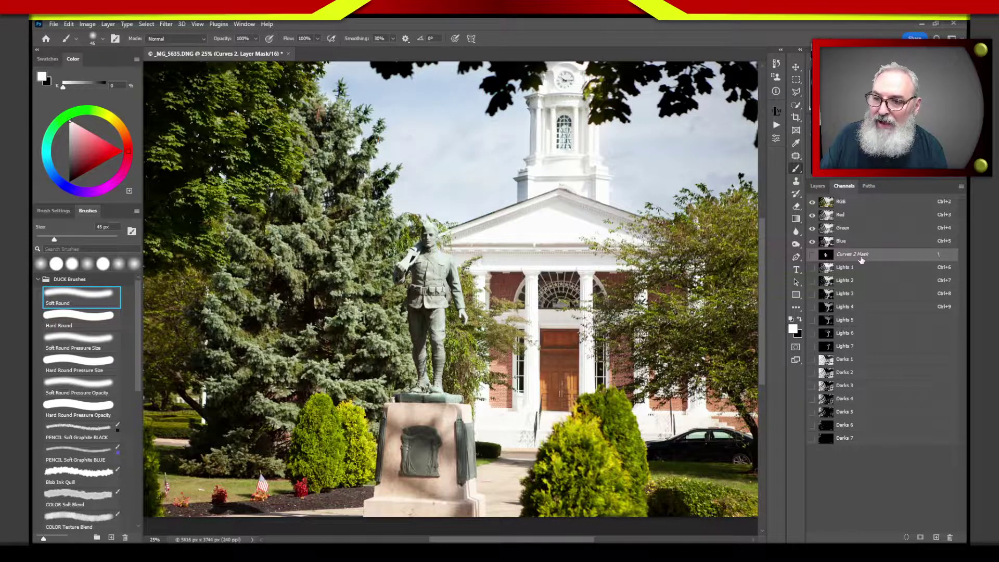
{"action": "left_click", "coordinate": [817, 188]}
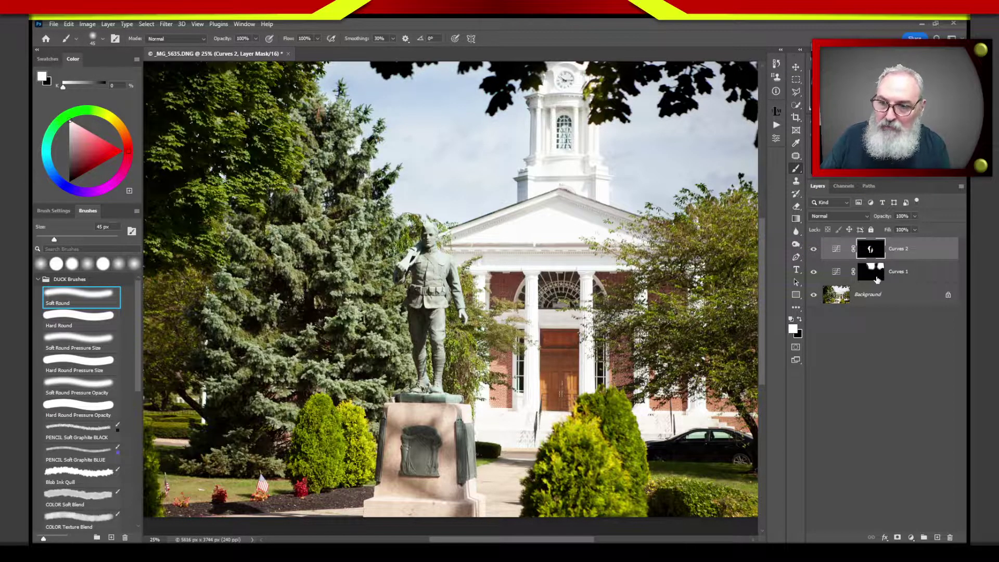
{"action": "left_click", "coordinate": [845, 187]}
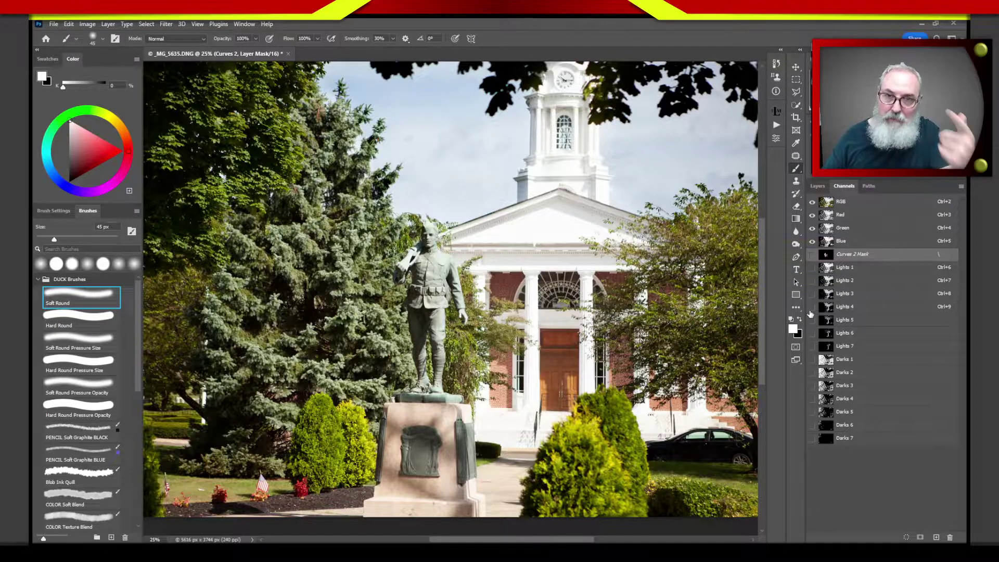
- Check the display options of the Curves 2 Mask channel and dismiss them without changes
{"action": "left_click_drag", "start_coordinate": [850, 259], "coordinate": [870, 256]}
{"action": "double_click", "coordinate": [848, 257]}
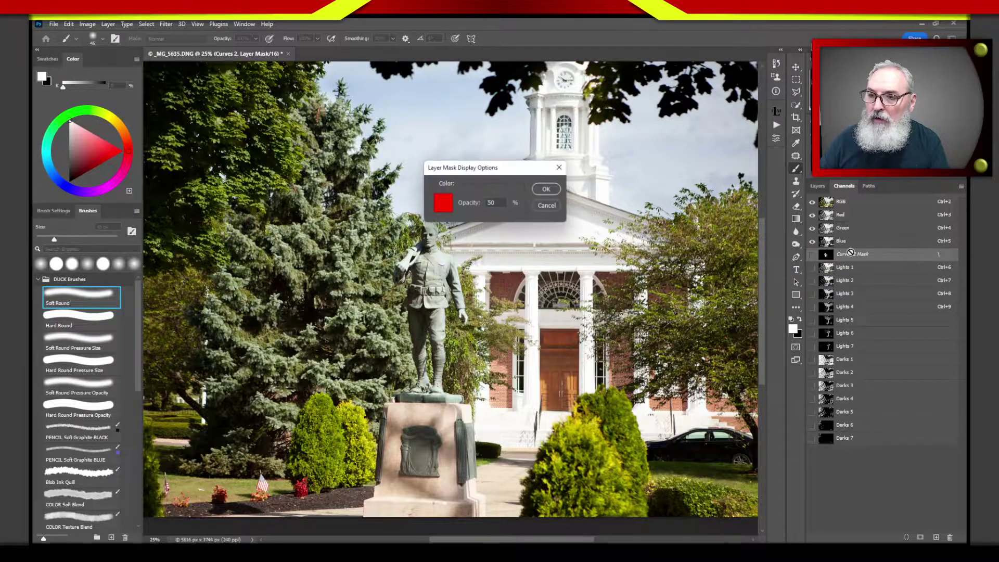
{"action": "left_click", "coordinate": [554, 208]}
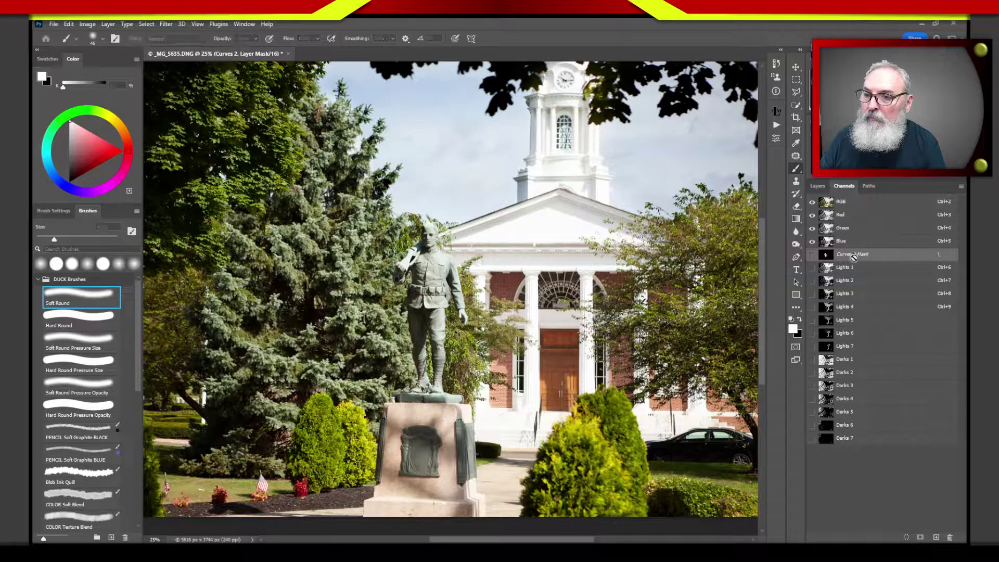
{"action": "double_click", "coordinate": [854, 258]}
{"action": "key", "text": "Escape"}
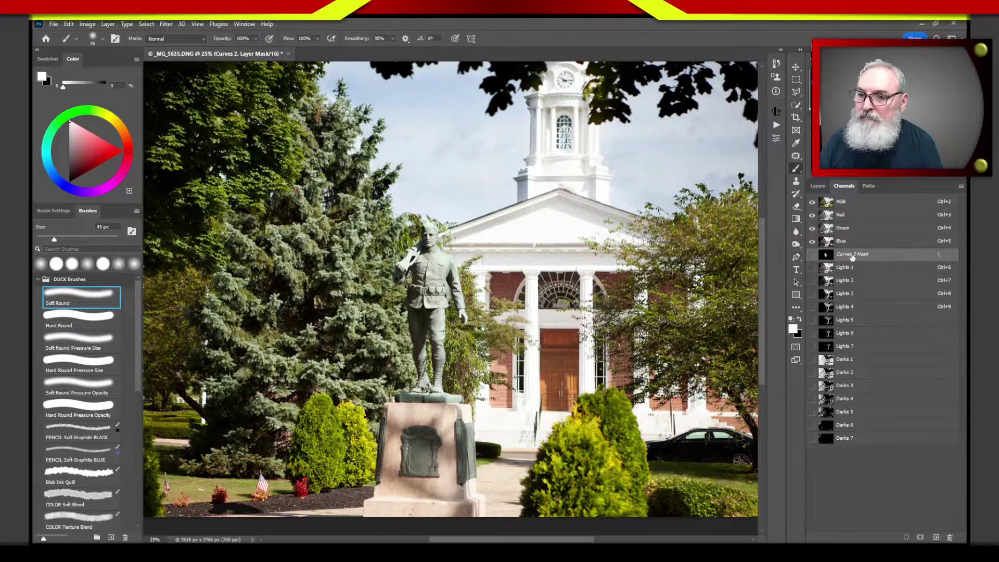
- Overlay the Curves 2 mask on the photo, check the mask channel's options, and view the mask alone in black and white
{"action": "left_click", "coordinate": [812, 254]}
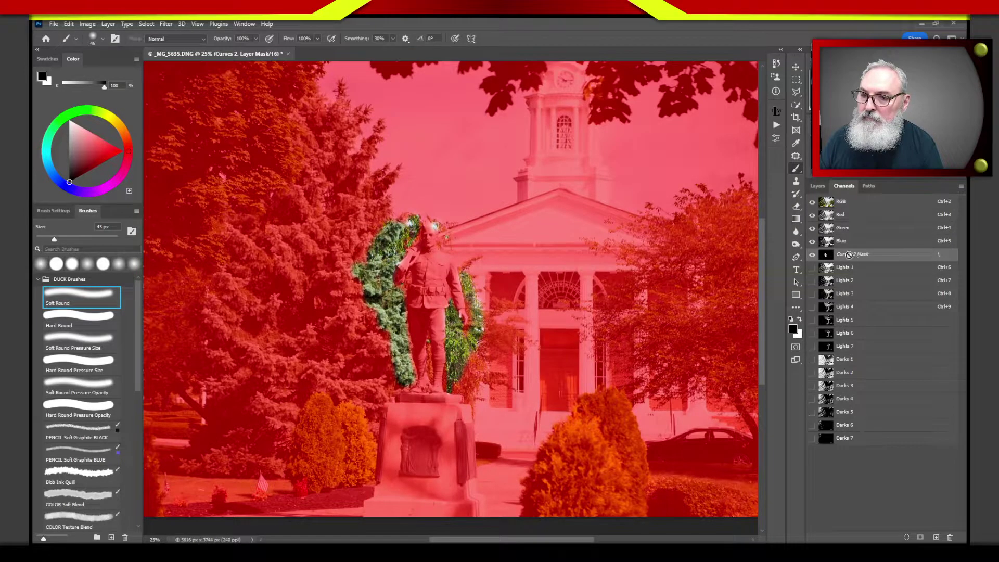
{"action": "double_click", "coordinate": [849, 255]}
{"action": "key", "text": "Escape"}
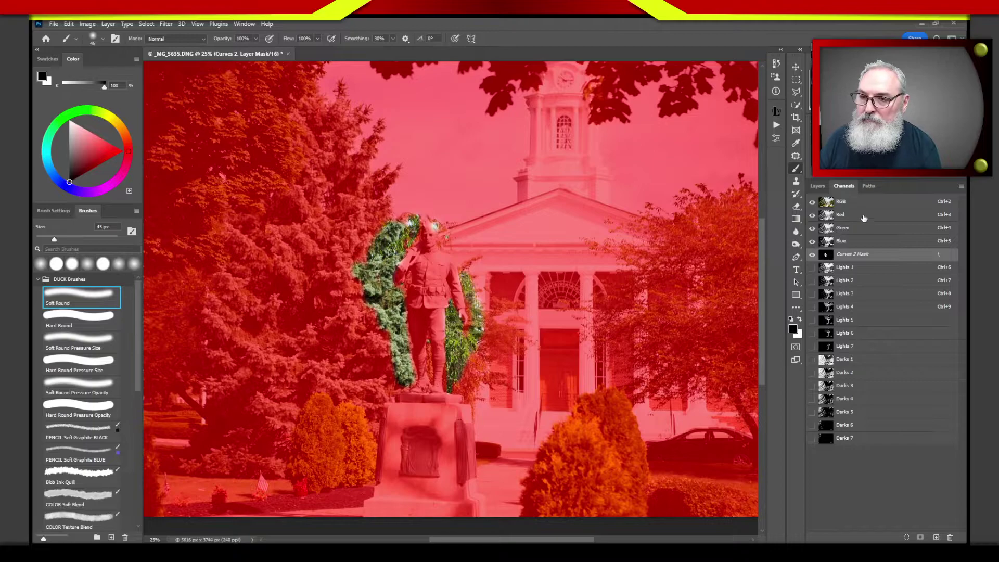
{"action": "right_click", "coordinate": [849, 258]}
{"action": "key", "text": "Escape"}
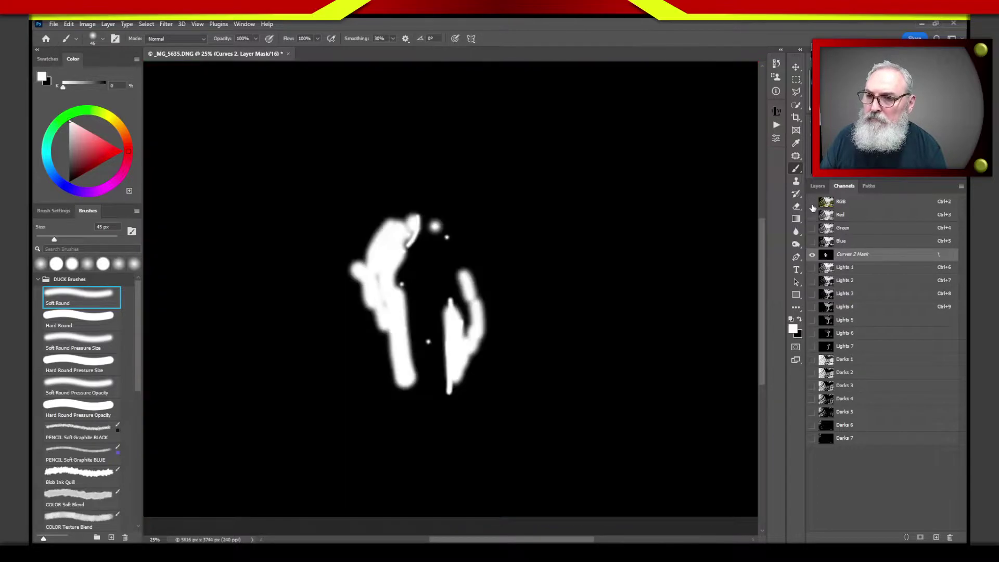
{"action": "left_click", "coordinate": [812, 202]}
- Compare the Lights 1 channel with the Curves 2 mask, shown over the photo and then by itself
{"action": "left_click", "coordinate": [849, 262]}
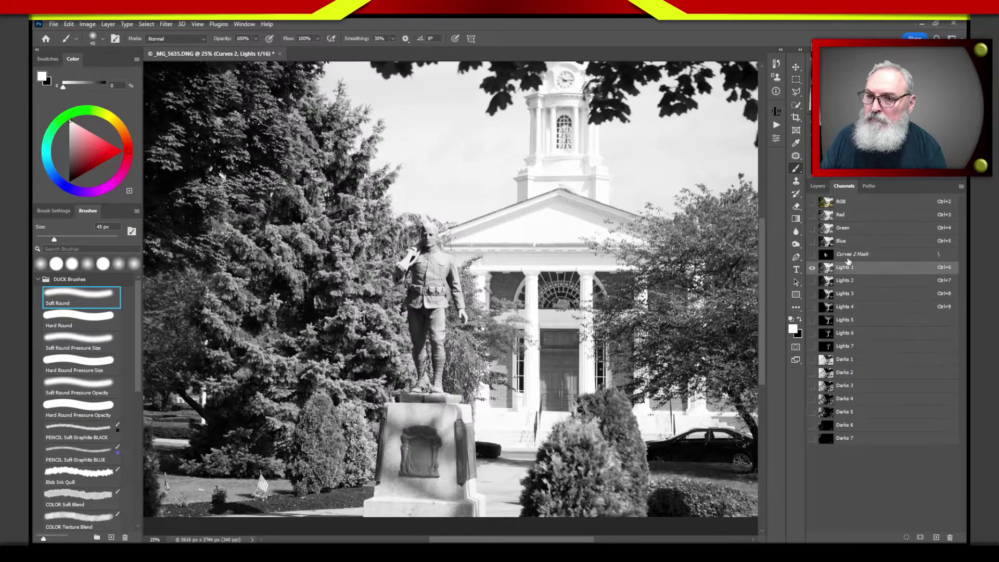
{"action": "left_click", "coordinate": [828, 255]}
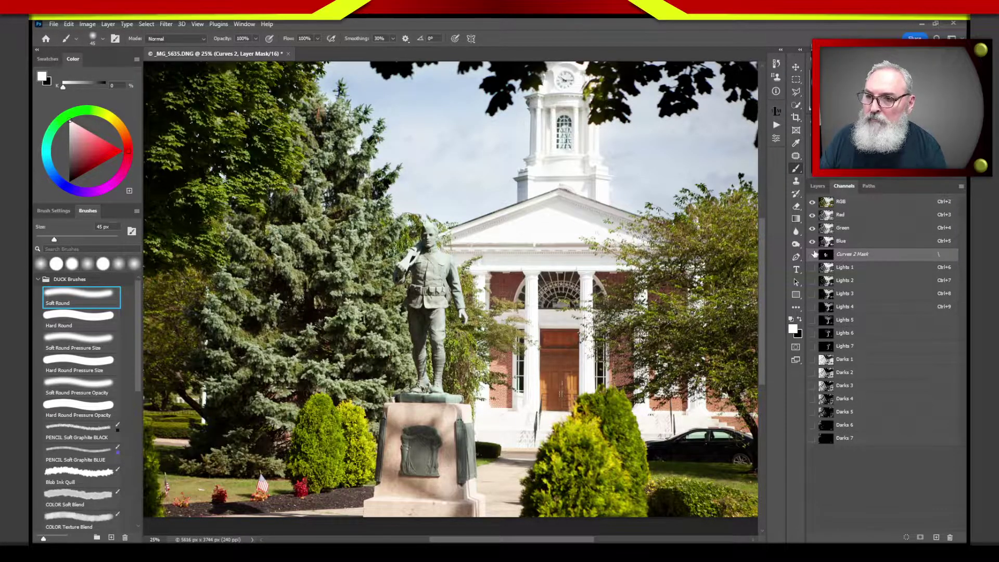
{"action": "left_click", "coordinate": [813, 254]}
{"action": "left_click", "coordinate": [814, 254]}
{"action": "key", "text": "x"}
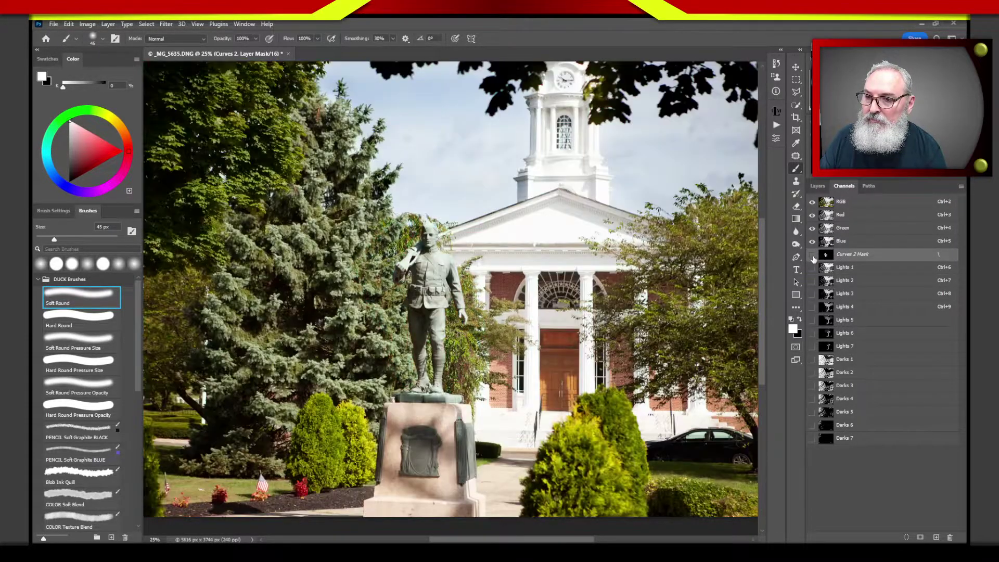
{"action": "left_click", "coordinate": [813, 255]}
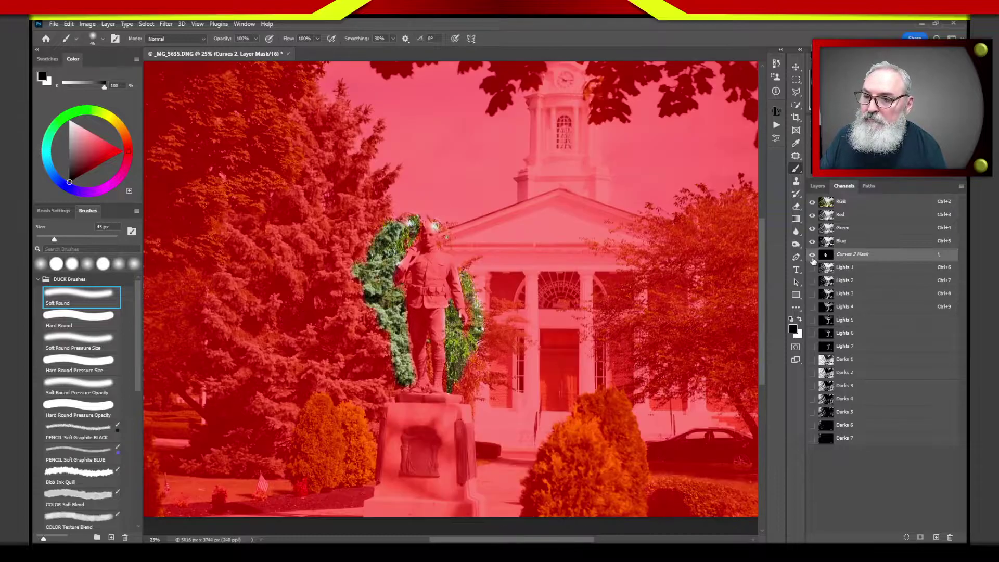
{"action": "left_click_drag", "start_coordinate": [813, 214], "coordinate": [813, 241]}
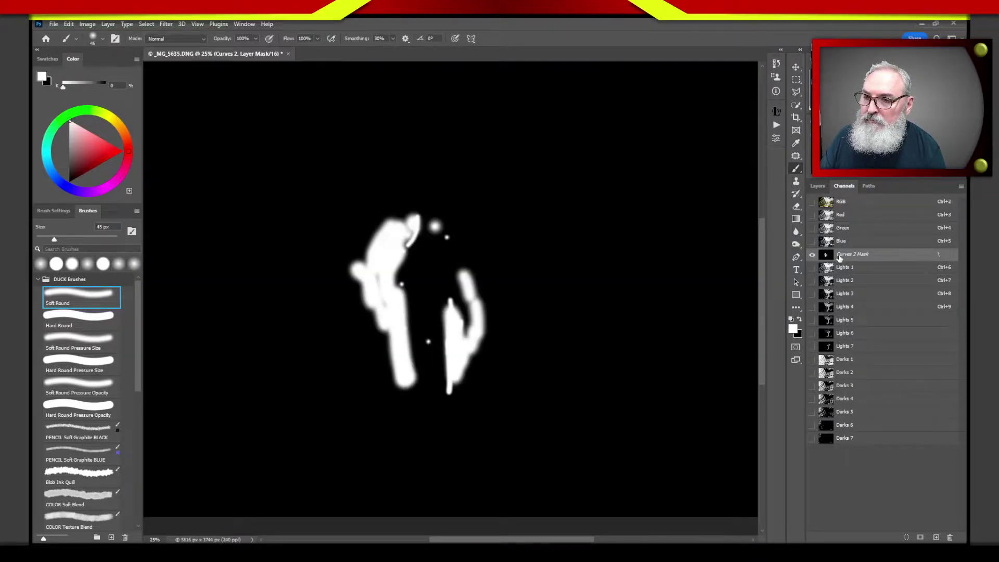
- Check the isolated Curves 2 mask's display options and layer entry, and bring the photo back beneath its red overlay
{"action": "left_click_drag", "start_coordinate": [842, 261], "coordinate": [842, 257]}
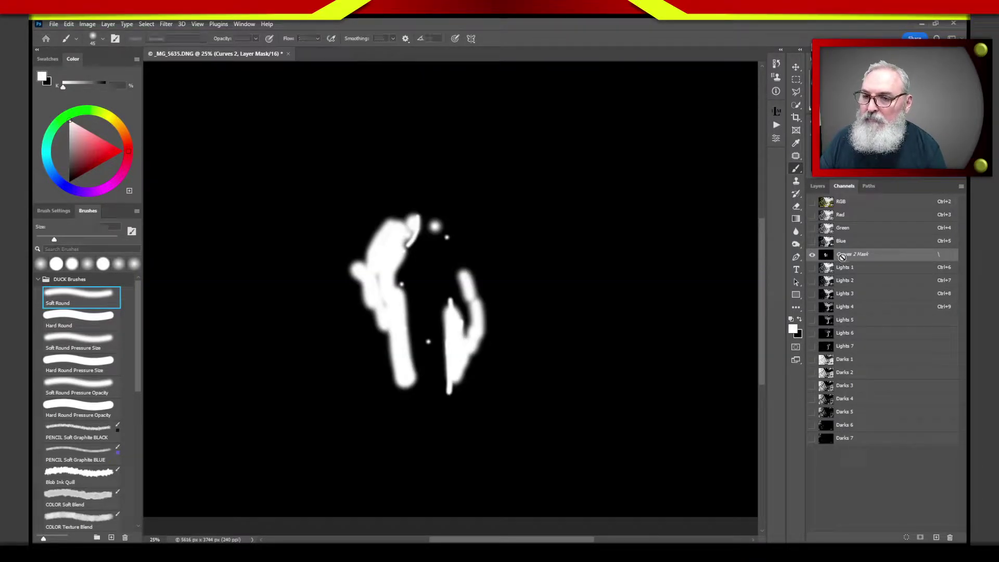
{"action": "double_click", "coordinate": [845, 257]}
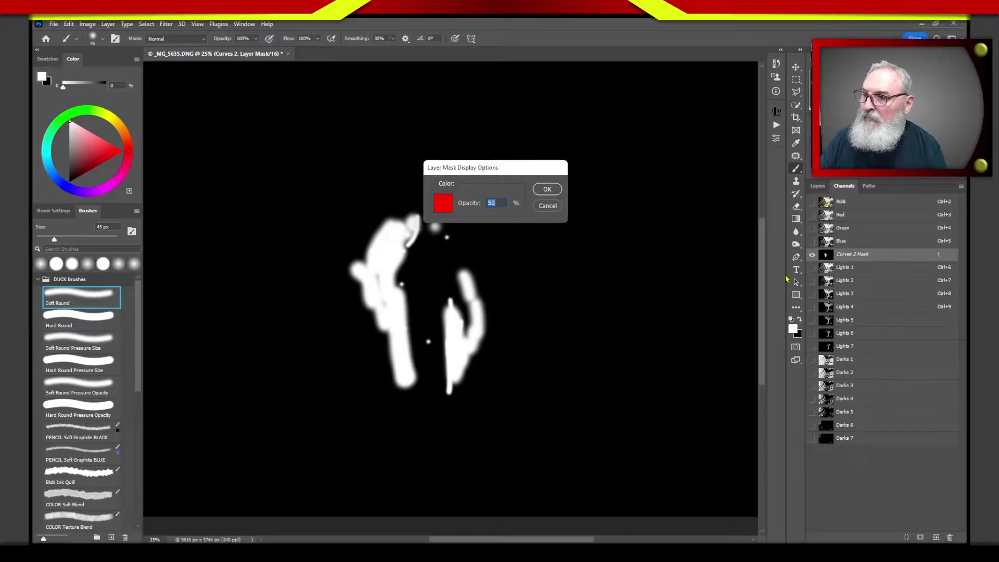
{"action": "left_click", "coordinate": [555, 208]}
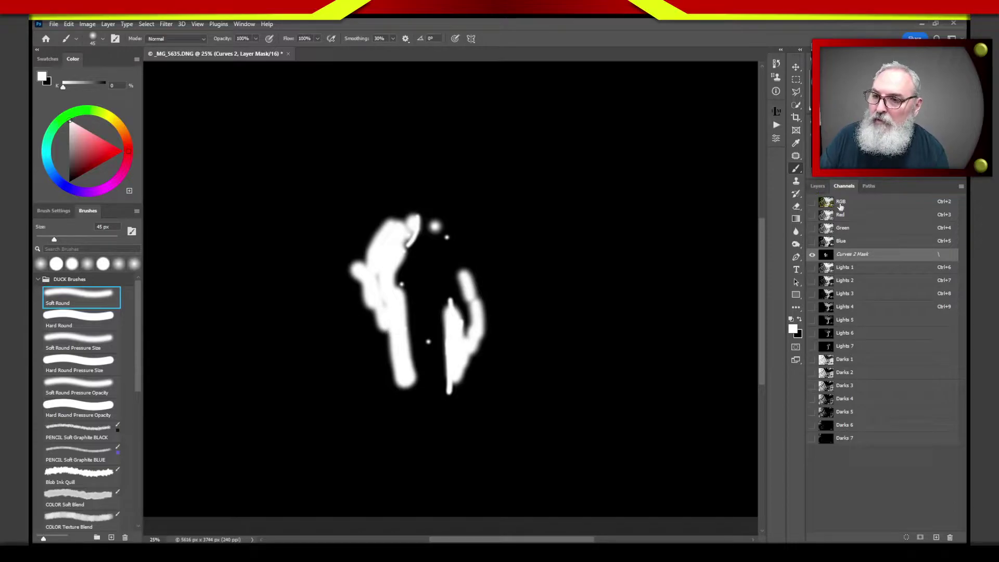
{"action": "left_click", "coordinate": [817, 185]}
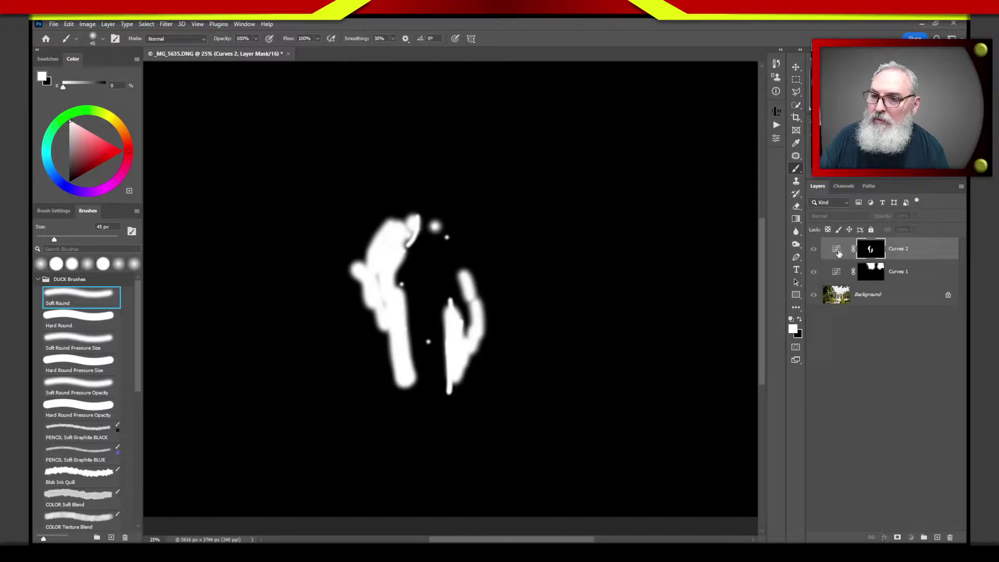
{"action": "left_click", "coordinate": [843, 187]}
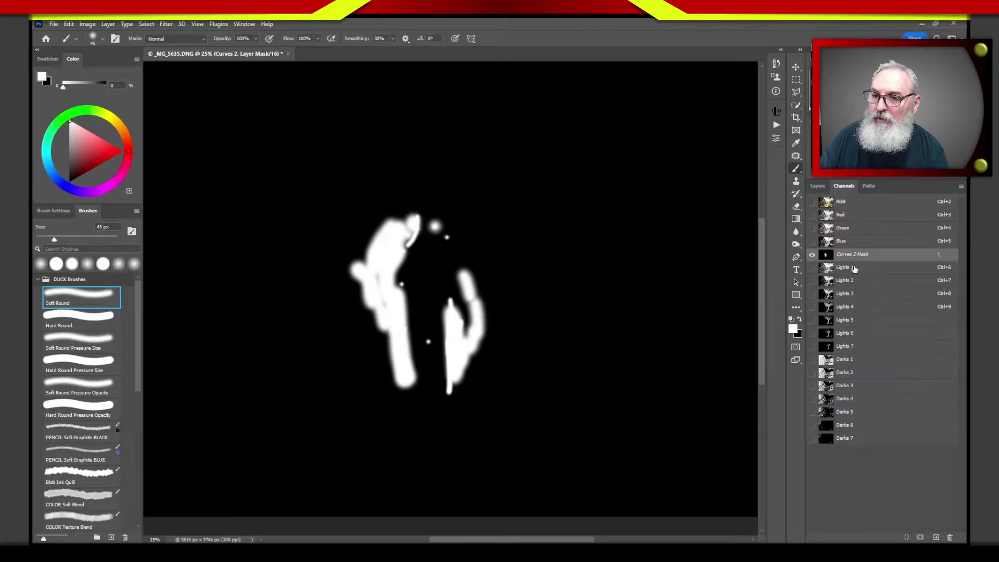
{"action": "left_click", "coordinate": [812, 202]}
{"action": "key", "text": "x"}
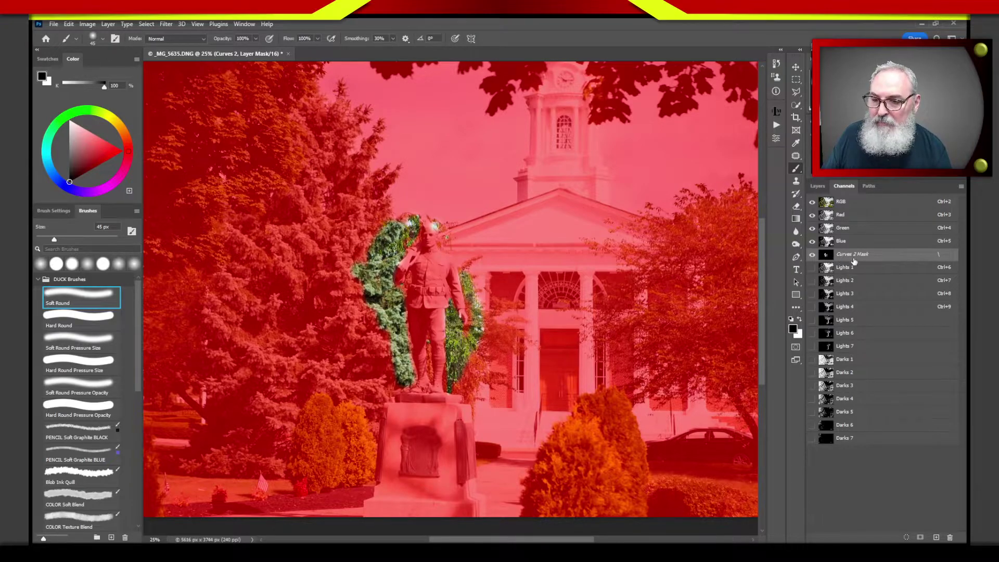
- Load the Curves 2 mask as a selection, accept its red 50% display options, and hide the mask overlay
{"action": "left_click", "coordinate": [833, 256], "text": "ctrl"}
{"action": "double_click", "coordinate": [851, 255]}
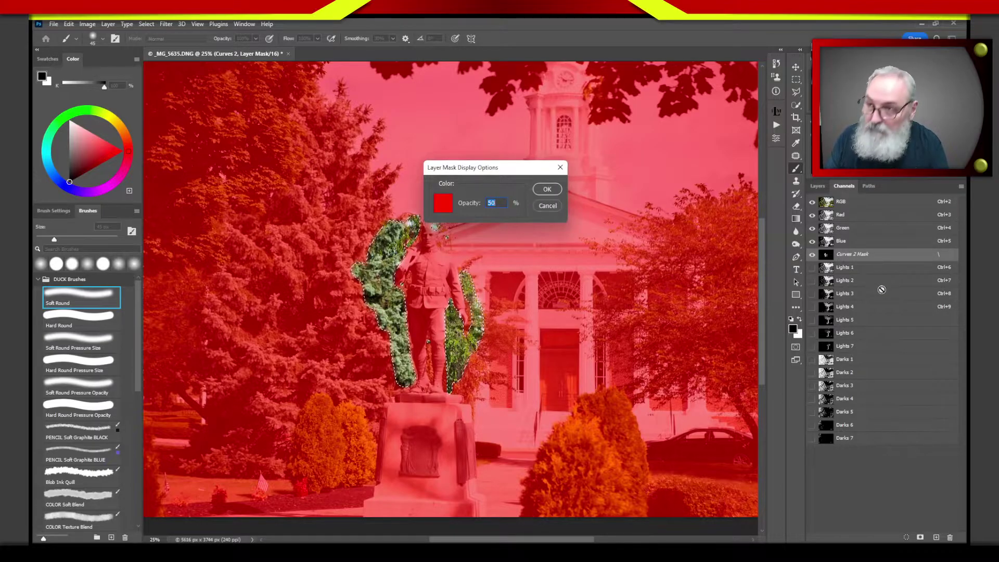
{"action": "key", "text": "Return"}
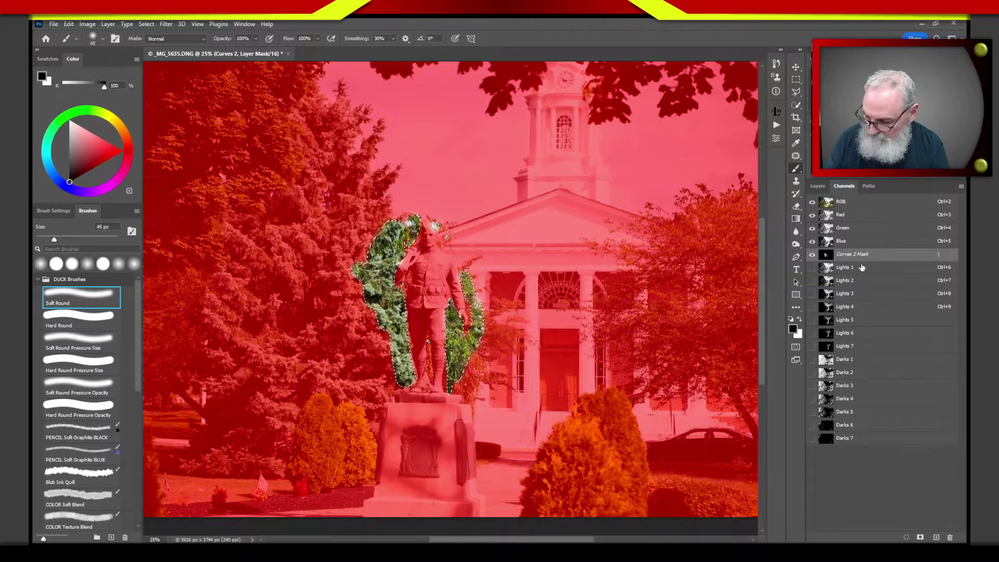
{"action": "key", "text": "backslash"}
{"action": "key", "text": "x"}
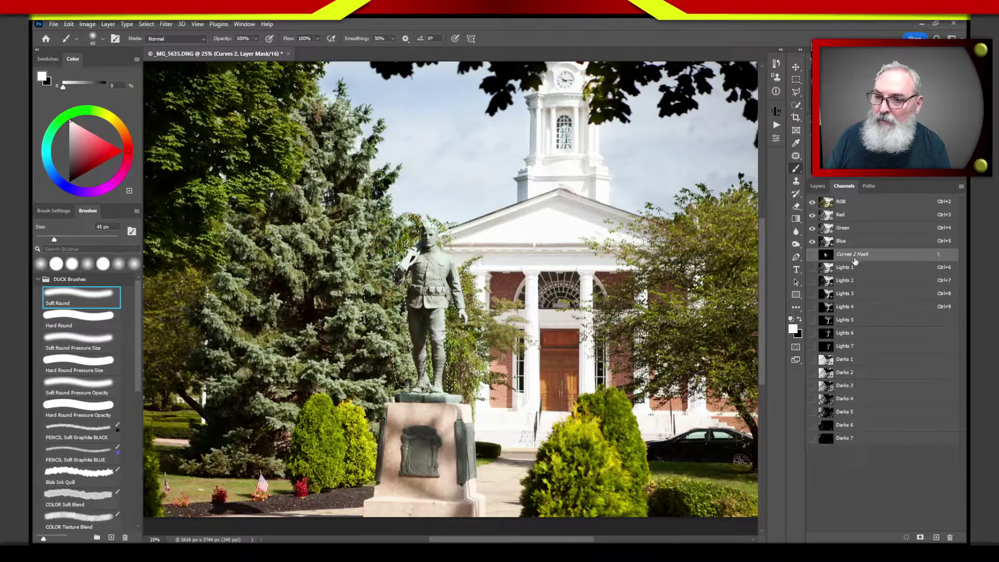
- Delete the Curves 1 and Curves 2 layers together, leaving only the Background layer
{"action": "left_click", "coordinate": [838, 204]}
{"action": "left_click", "coordinate": [818, 186]}
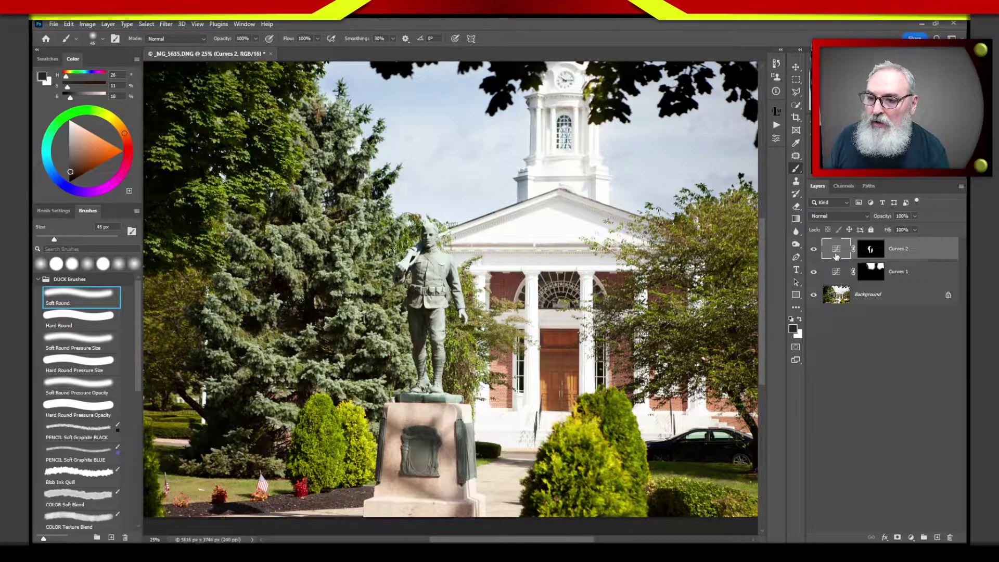
{"action": "left_click", "coordinate": [838, 271], "text": "shift"}
{"action": "left_click_drag", "start_coordinate": [837, 278], "coordinate": [950, 537]}
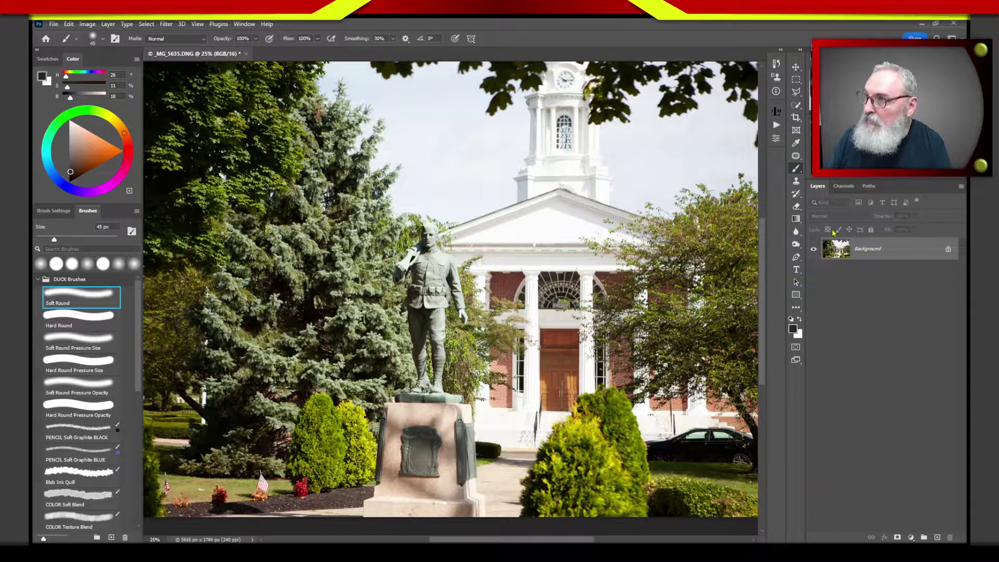
- Delete the Lights 1–7 and Darks 1–7 channels together, clear the active selection, and return to the layer list
{"action": "left_click", "coordinate": [844, 187]}
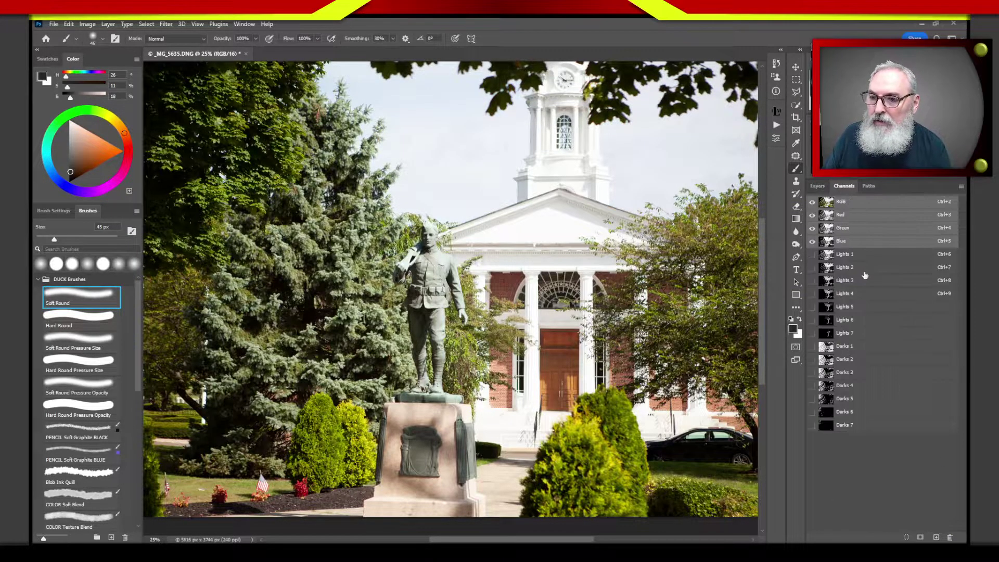
{"action": "left_click", "coordinate": [859, 257]}
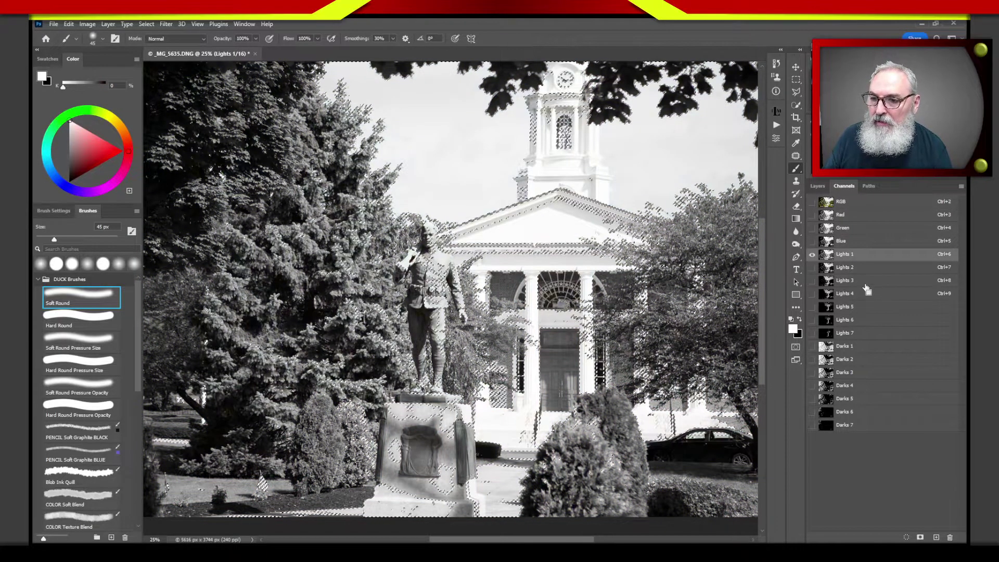
{"action": "left_click", "coordinate": [864, 267], "text": "shift"}
{"action": "left_click", "coordinate": [867, 281], "text": "shift"}
{"action": "left_click", "coordinate": [867, 293], "text": "shift"}
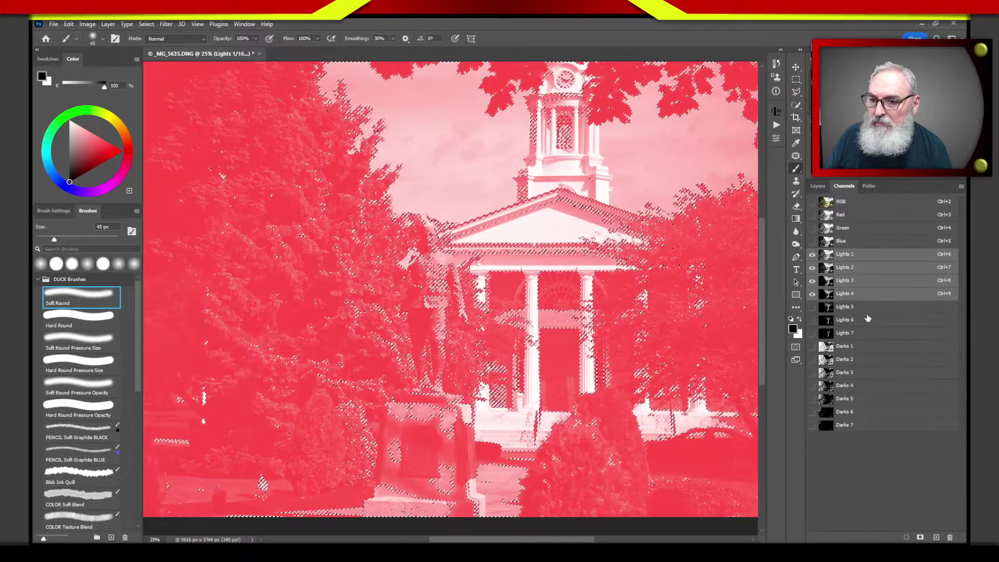
{"action": "left_click", "coordinate": [868, 307], "text": "shift"}
{"action": "left_click", "coordinate": [868, 320], "text": "shift"}
{"action": "left_click", "coordinate": [869, 333], "text": "shift"}
{"action": "left_click", "coordinate": [868, 346], "text": "shift"}
{"action": "left_click", "coordinate": [868, 359], "text": "shift"}
{"action": "left_click", "coordinate": [868, 372], "text": "shift"}
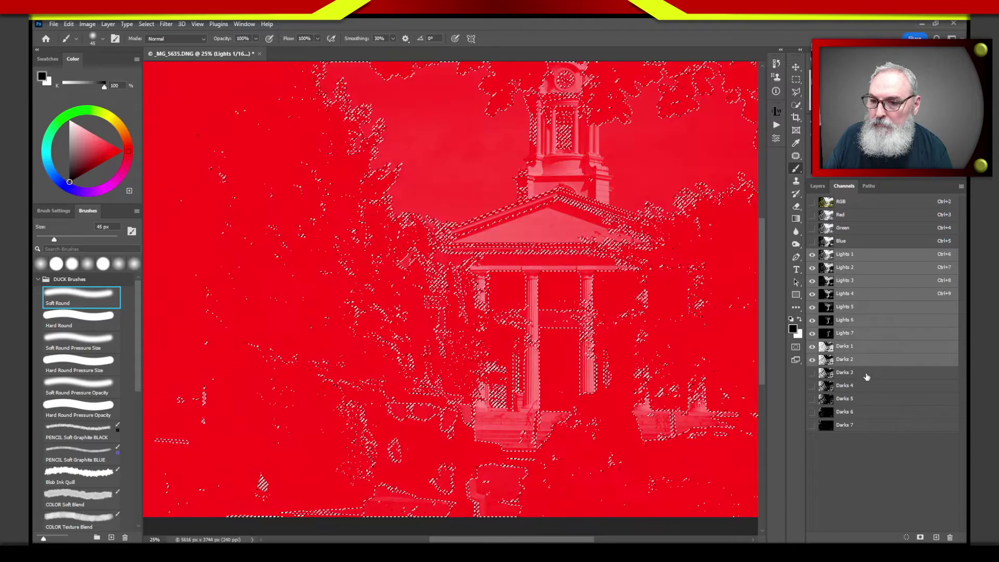
{"action": "left_click", "coordinate": [867, 385], "text": "shift"}
{"action": "left_click", "coordinate": [868, 398], "text": "shift"}
{"action": "left_click", "coordinate": [867, 412], "text": "shift"}
{"action": "left_click", "coordinate": [867, 424], "text": "shift"}
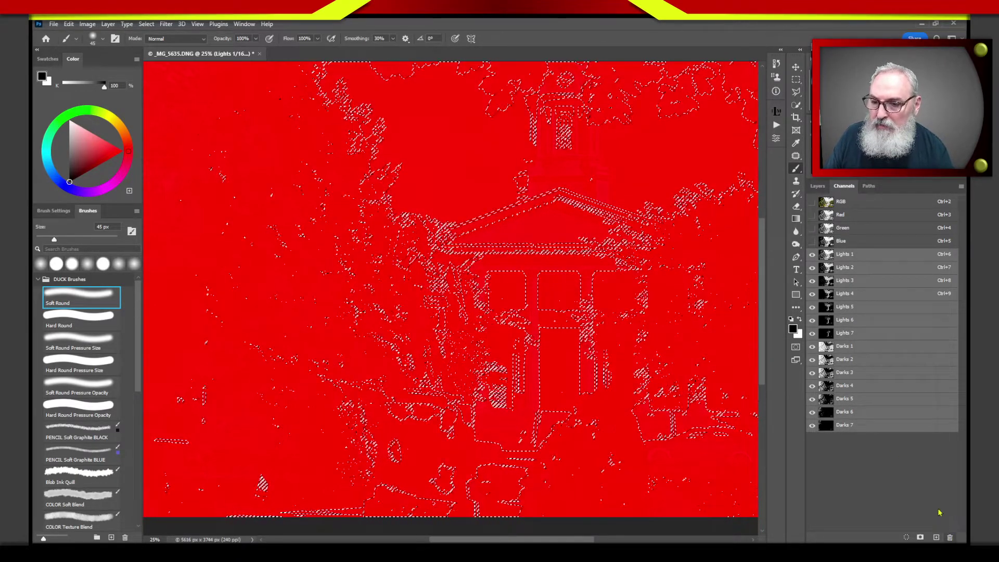
{"action": "left_click", "coordinate": [950, 537]}
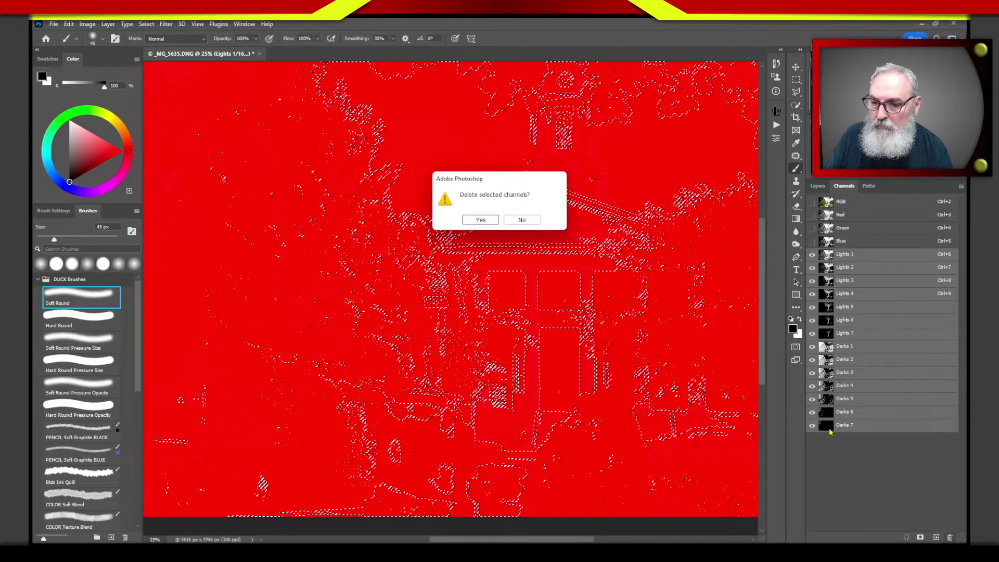
{"action": "left_click", "coordinate": [481, 221]}
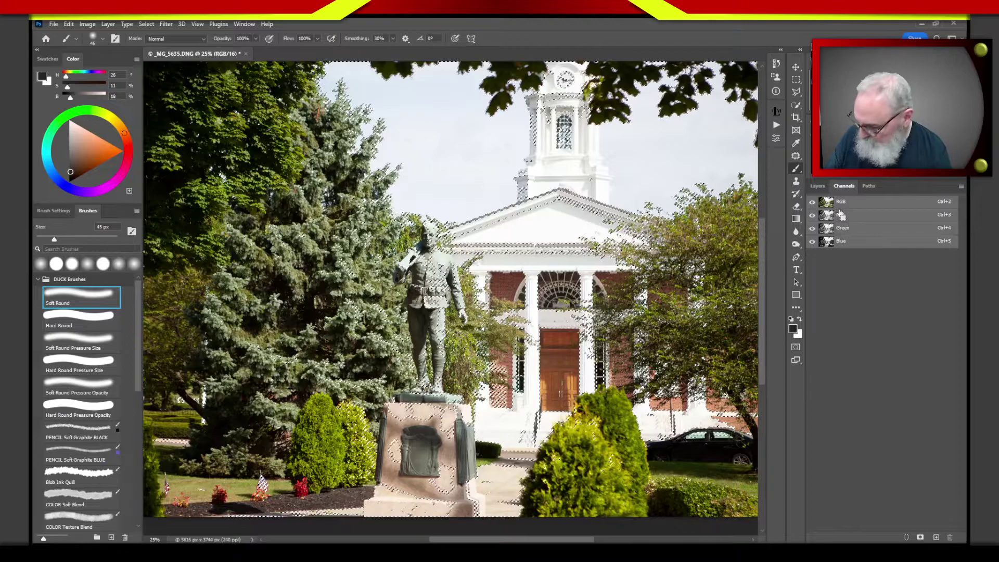
{"action": "key", "text": "ctrl+d"}
{"action": "left_click", "coordinate": [819, 186]}
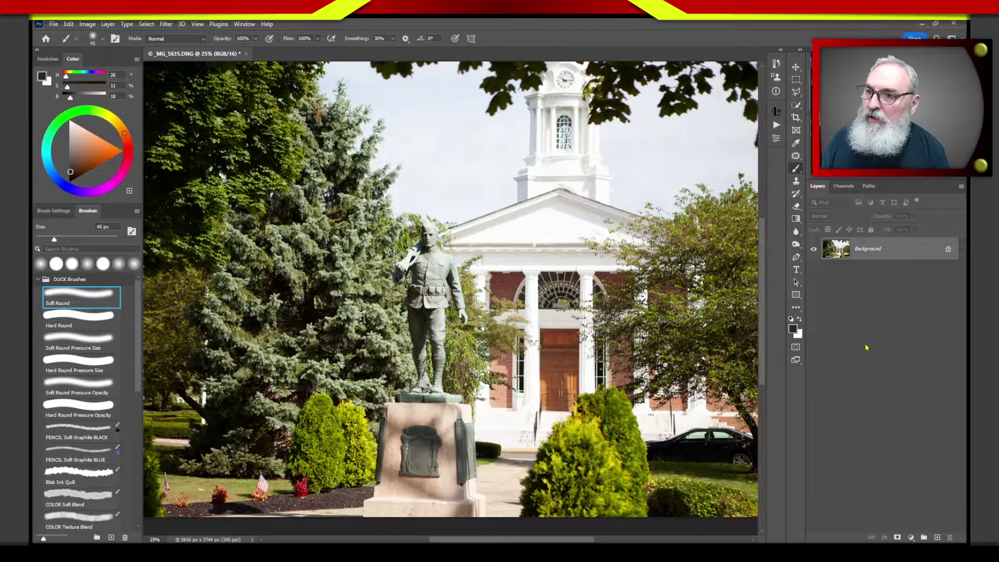
- Show the Interactive Luminosity Masks extension, look over its options, and collapse it again
{"action": "left_click", "coordinate": [775, 113]}
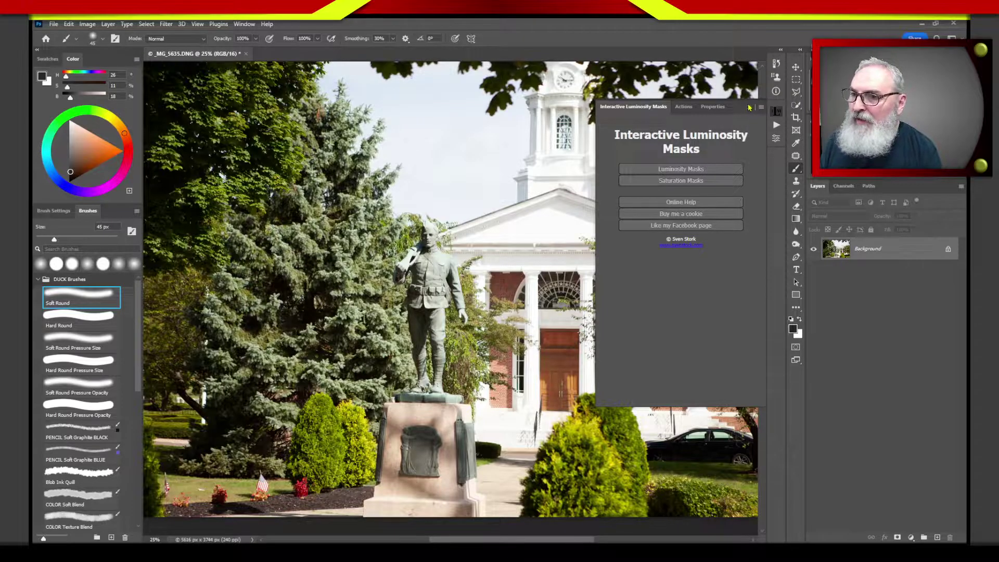
{"action": "left_click", "coordinate": [776, 111]}
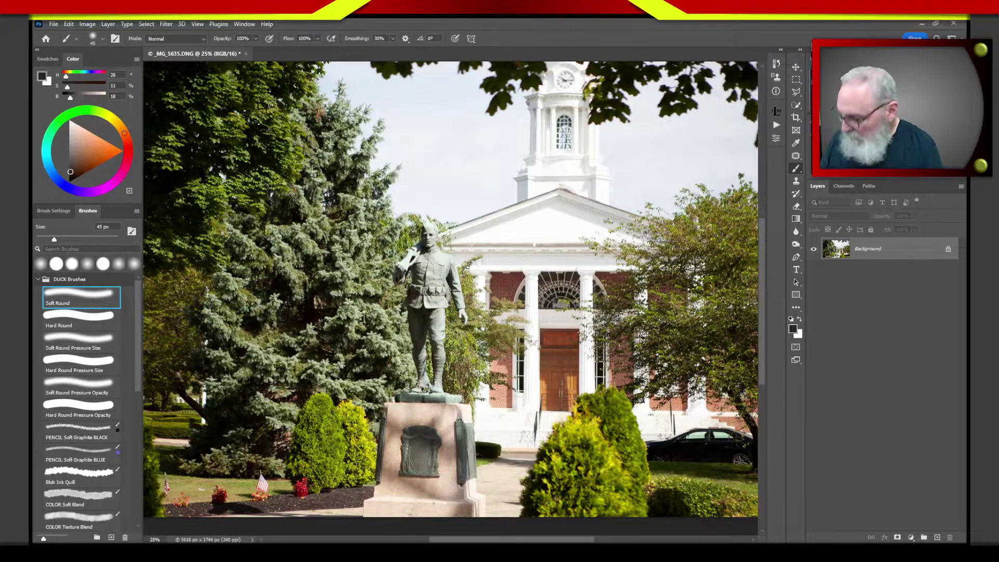
- Browse the available Photoshop plugins in Creative Cloud Desktop and shift its window up over the photo
{"action": "key", "text": "super+plus"}
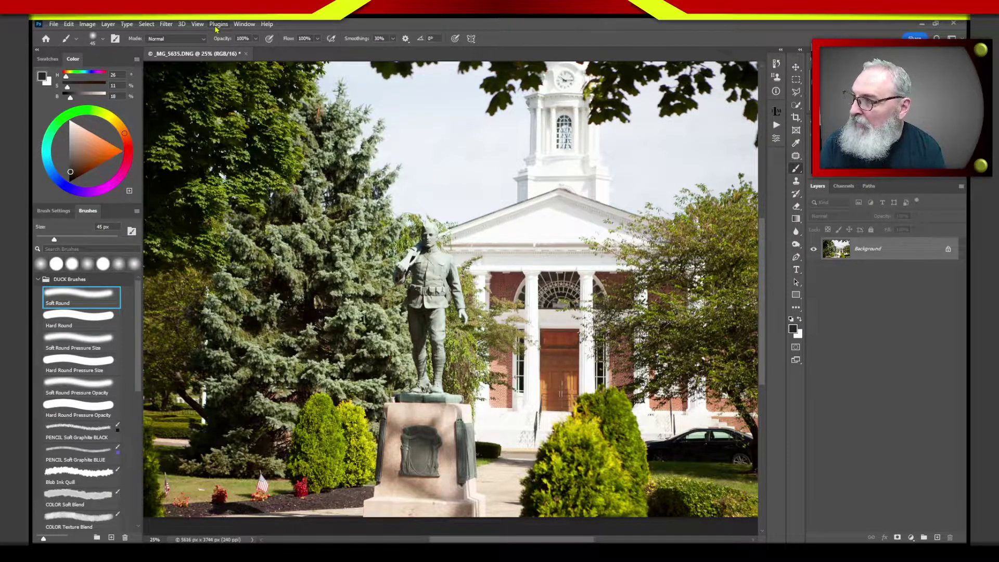
{"action": "left_click", "coordinate": [218, 26]}
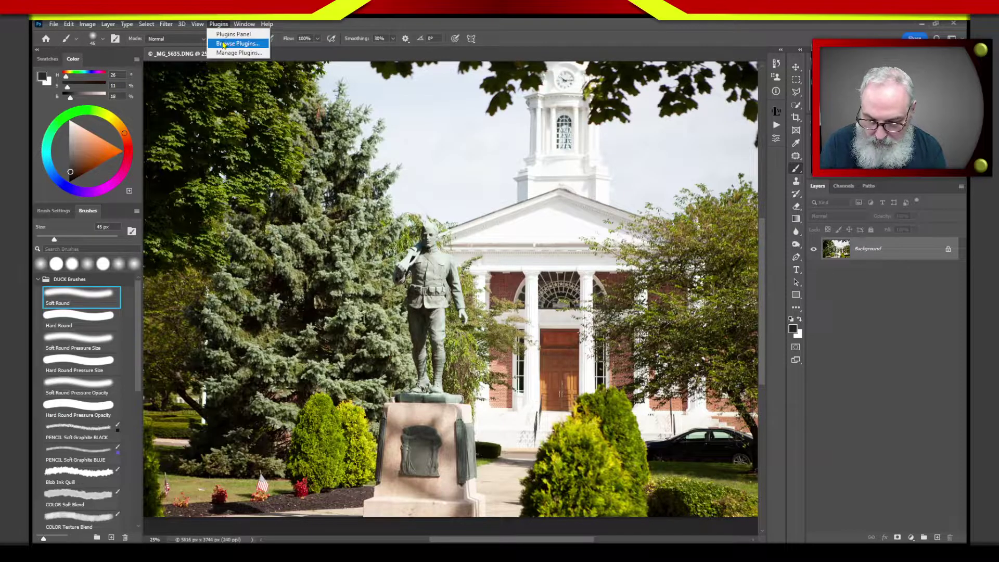
{"action": "key", "text": "Escape"}
{"action": "left_click", "coordinate": [218, 24]}
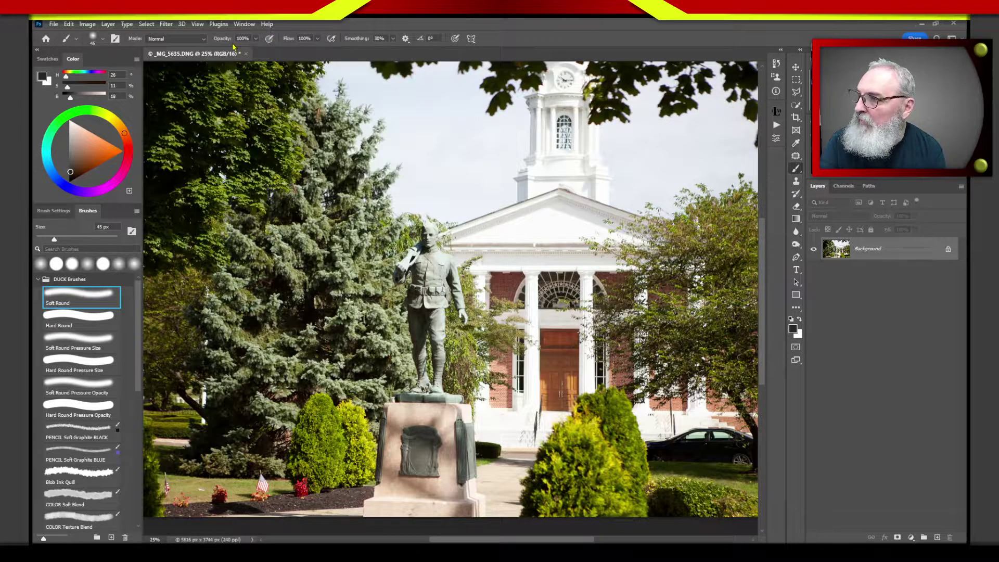
{"action": "left_click", "coordinate": [227, 54]}
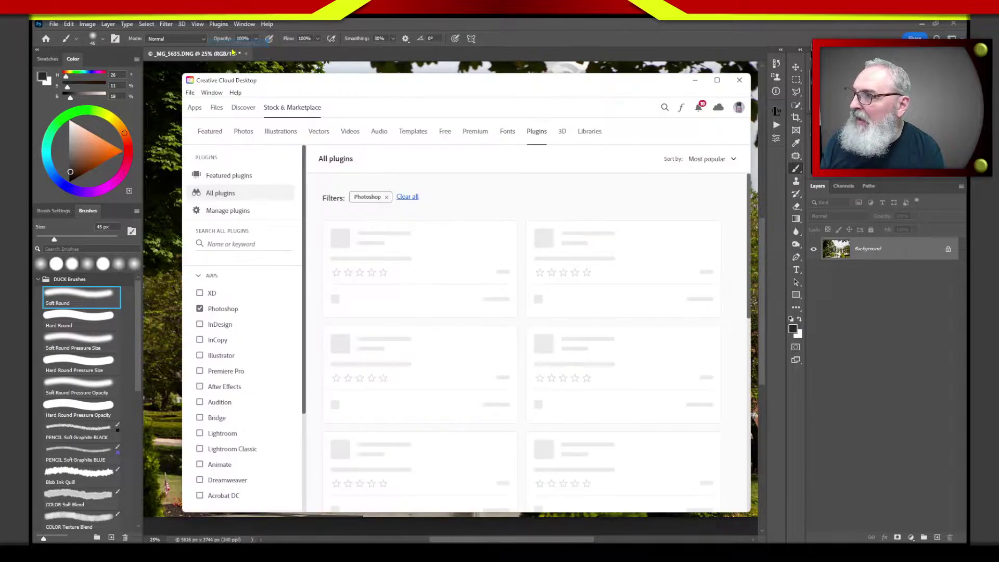
{"action": "left_click_drag", "start_coordinate": [494, 85], "coordinate": [471, 73]}
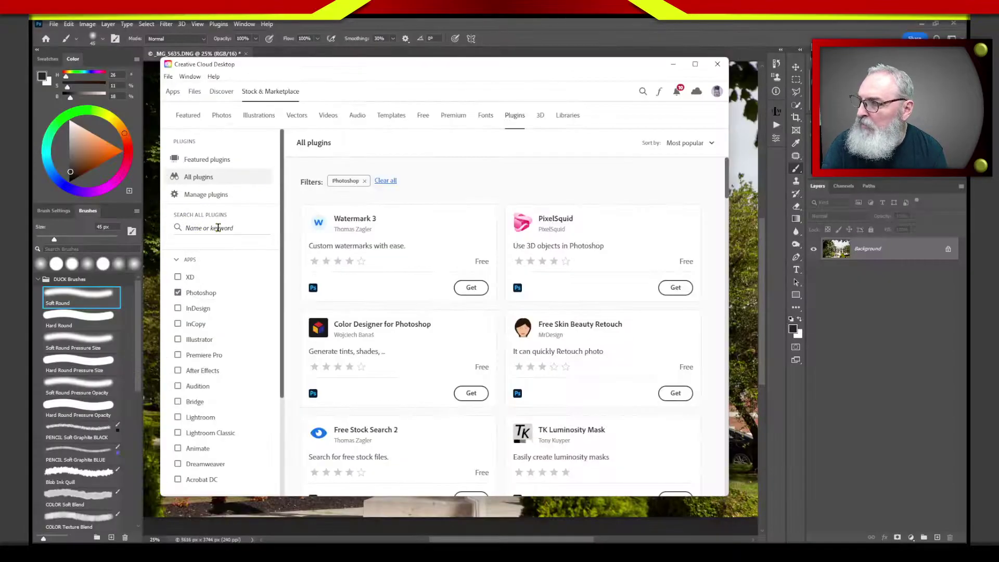
- Search all Photoshop plugins in the marketplace for "luminosity"
{"action": "left_click", "coordinate": [222, 228]}
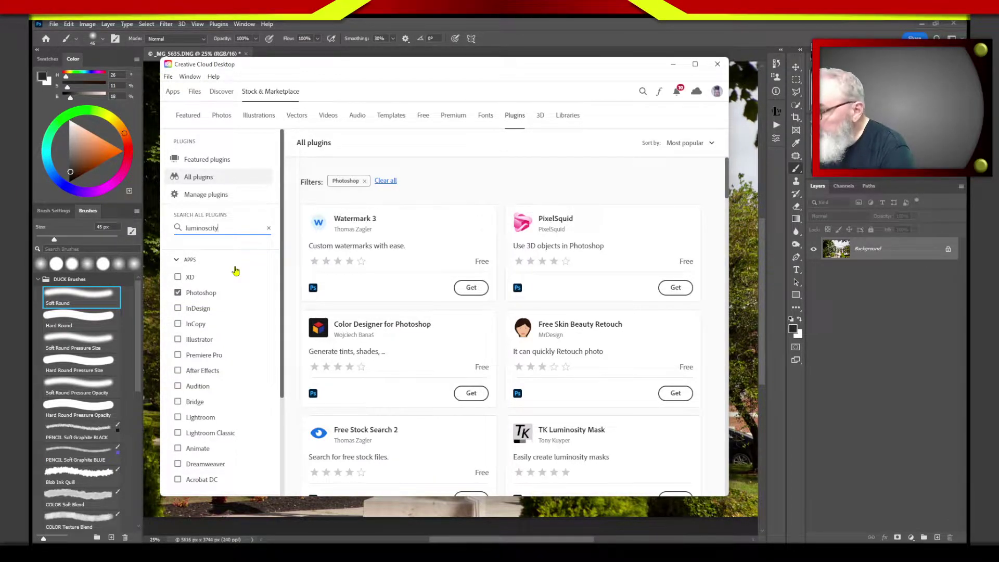
{"action": "key", "text": "Return"}
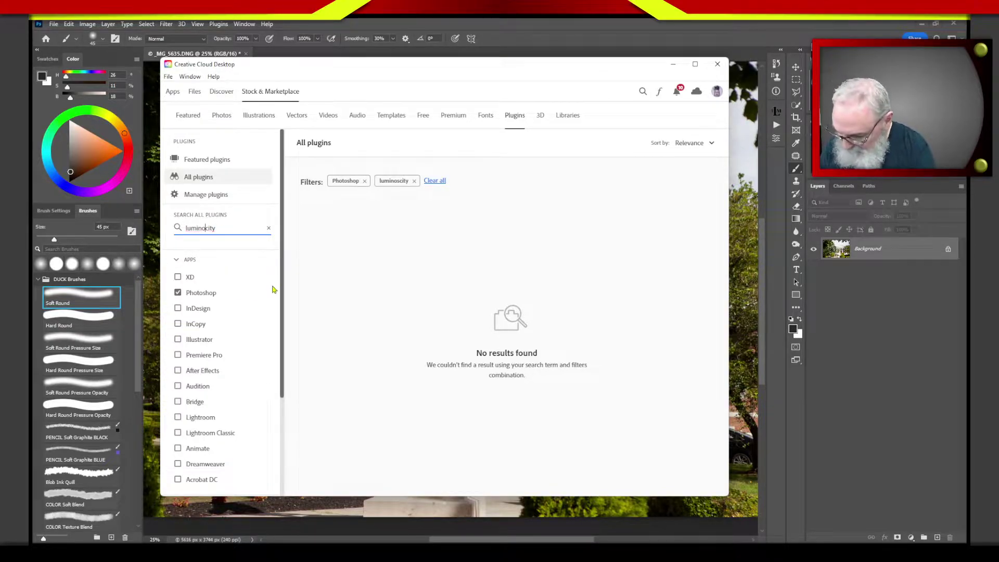
{"action": "key", "text": "Return"}
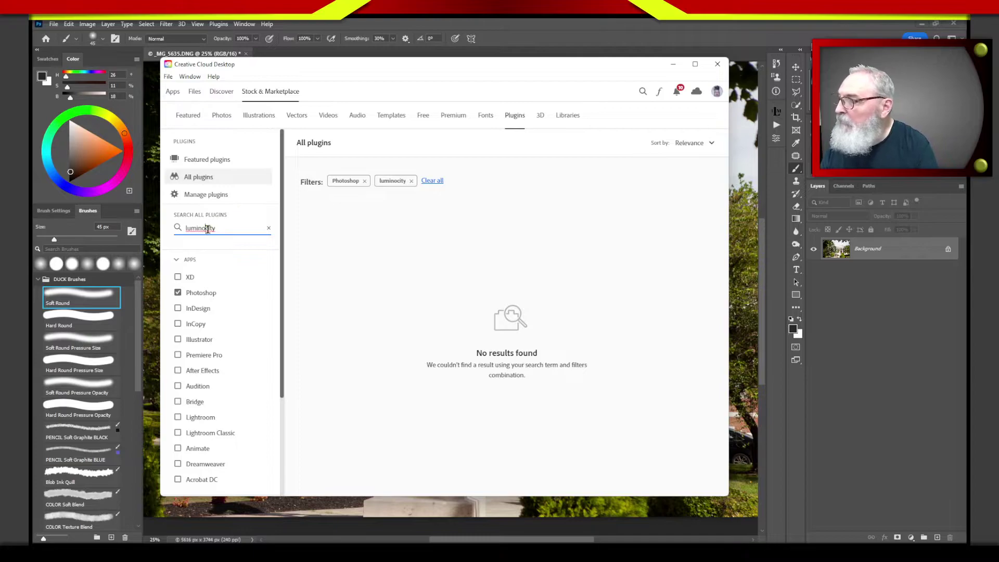
{"action": "key", "text": "BackSpace"}
{"action": "type", "text": "s"}
{"action": "key", "text": "Return"}
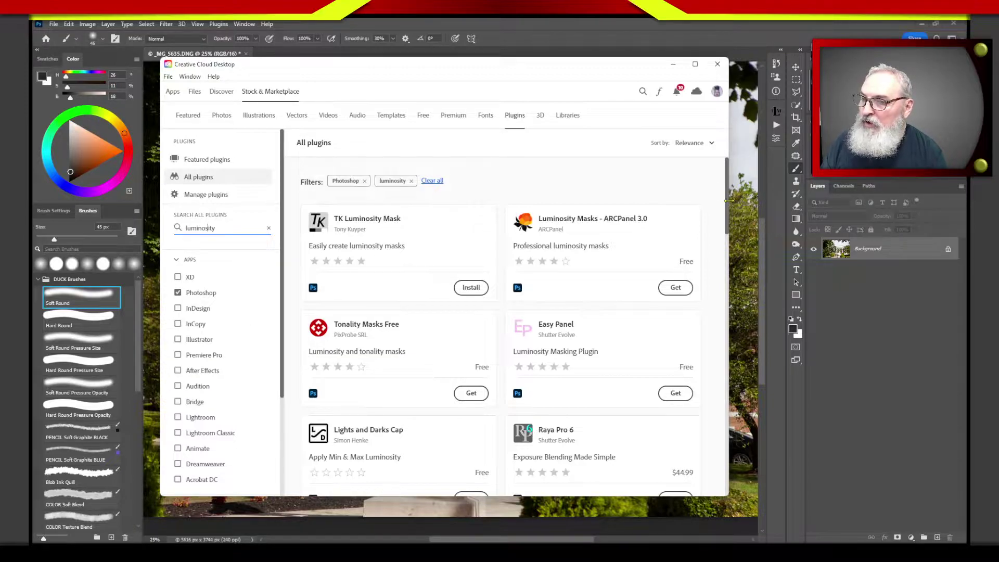
- Look through the luminosity plugins down to the Adobe Exchange listings and return to the start of the results
{"action": "mouse_move", "coordinate": [729, 201]}
{"action": "left_mouse_down"}
{"action": "mouse_move", "coordinate": [736, 301]}
{"action": "mouse_move", "coordinate": [729, 208]}
{"action": "left_mouse_up"}
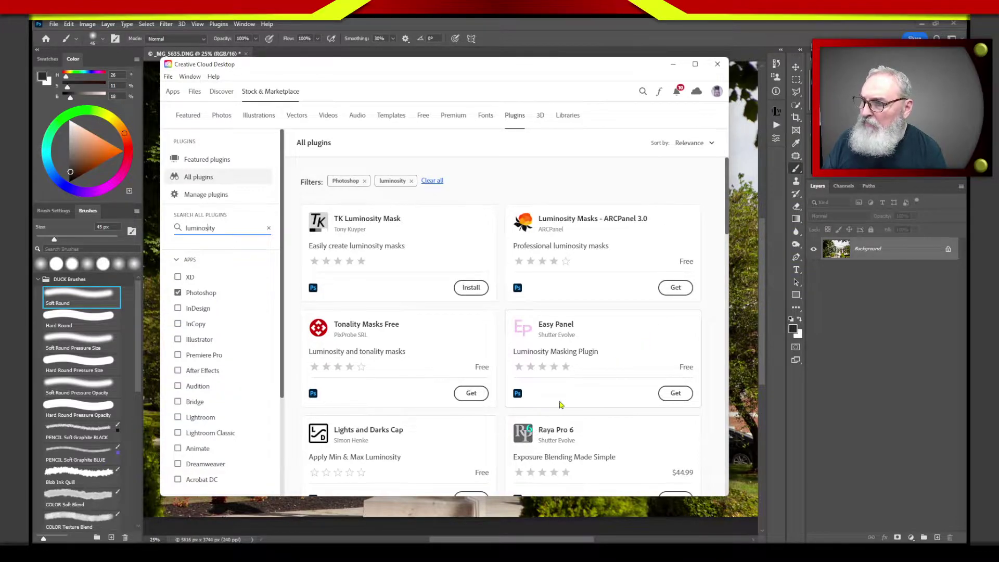
{"action": "scroll", "coordinate": [723, 229], "scroll_direction": "down", "scroll_amount": 4}
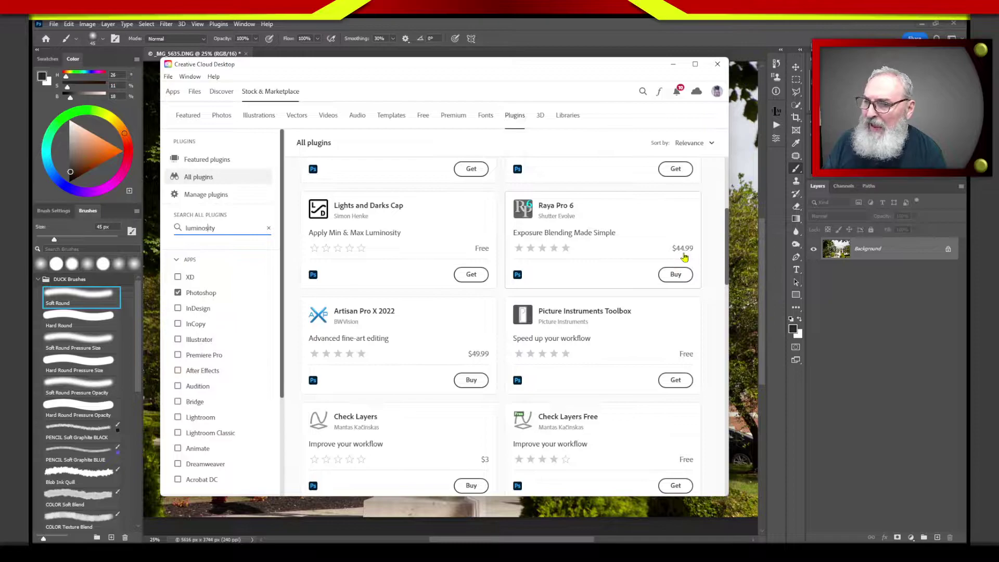
{"action": "scroll", "coordinate": [728, 263], "scroll_direction": "down", "scroll_amount": 2}
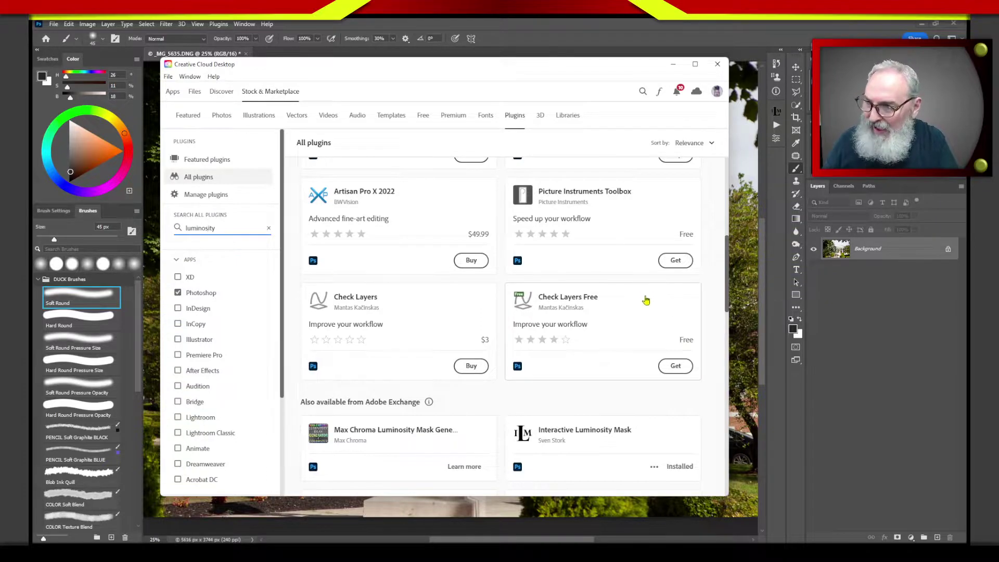
{"action": "scroll", "coordinate": [729, 271], "scroll_direction": "up", "scroll_amount": 1}
{"action": "scroll", "coordinate": [729, 270], "scroll_direction": "up", "scroll_amount": 2}
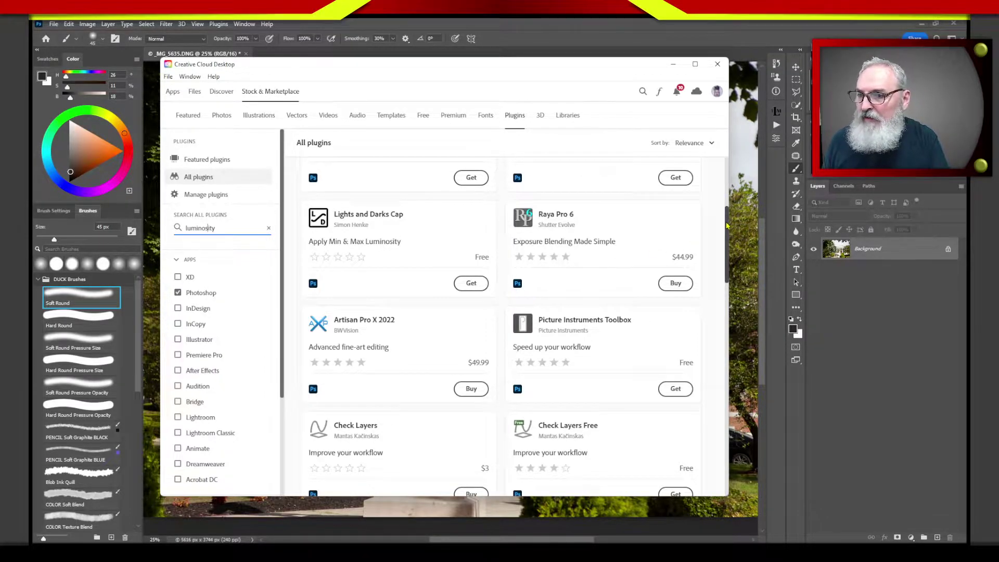
{"action": "left_click_drag", "start_coordinate": [727, 225], "coordinate": [728, 305]}
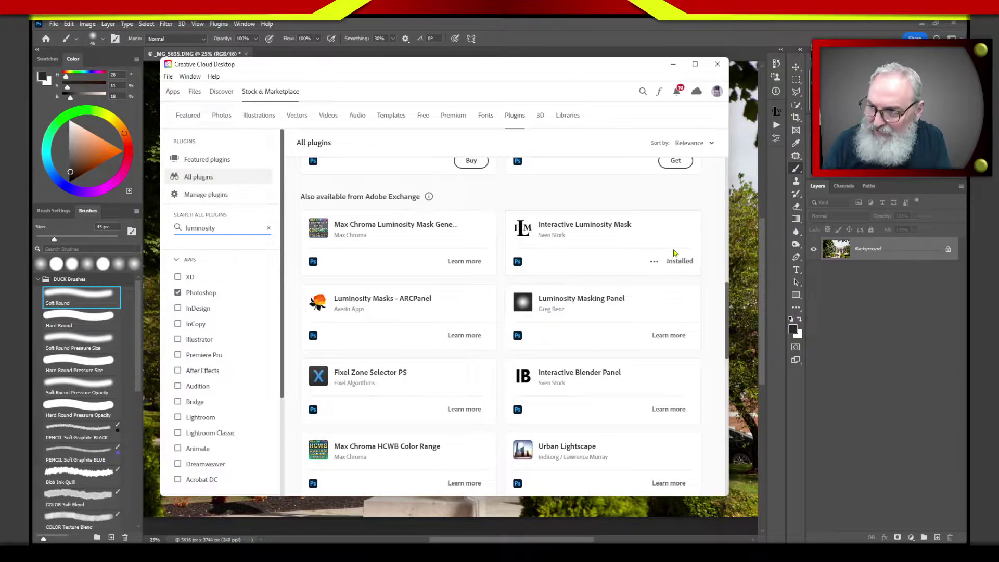
{"action": "left_click_drag", "start_coordinate": [727, 307], "coordinate": [719, 181]}
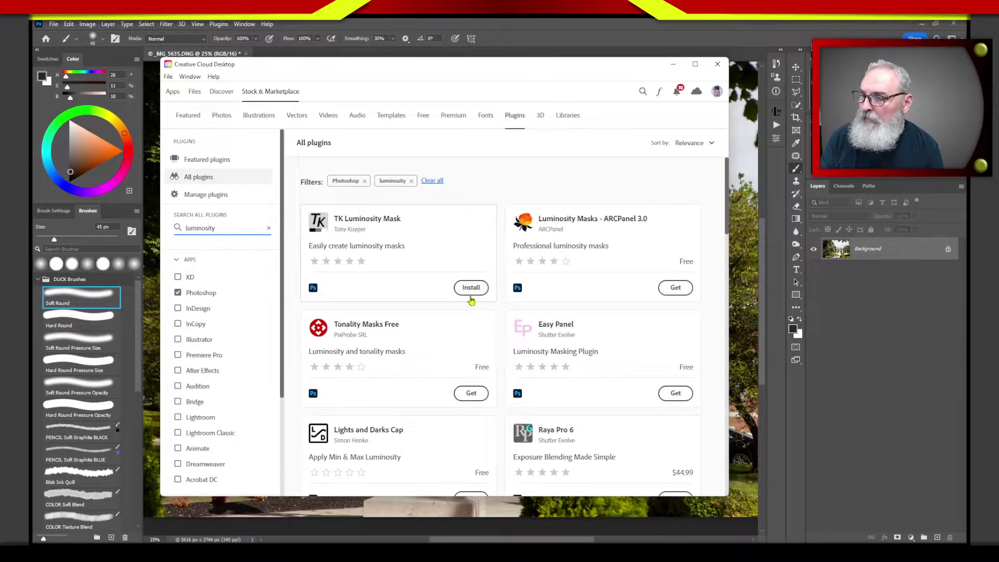
- Check the Luminosity Masks - ARCPanel 3.0 offer and the Interactive Luminosity Mask listing, and close Creative Cloud Desktop
{"action": "left_click", "coordinate": [671, 292]}
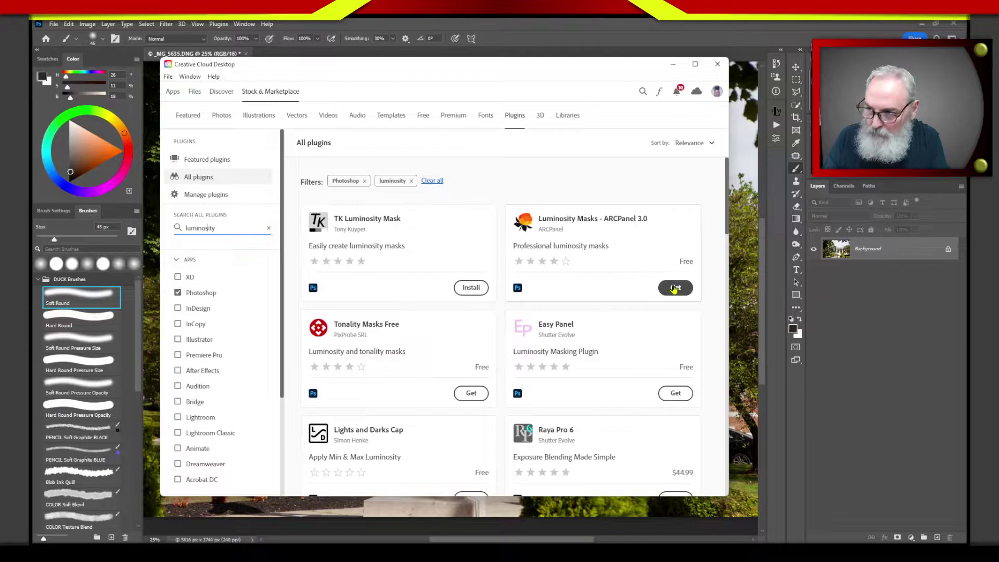
{"action": "left_click", "coordinate": [675, 290]}
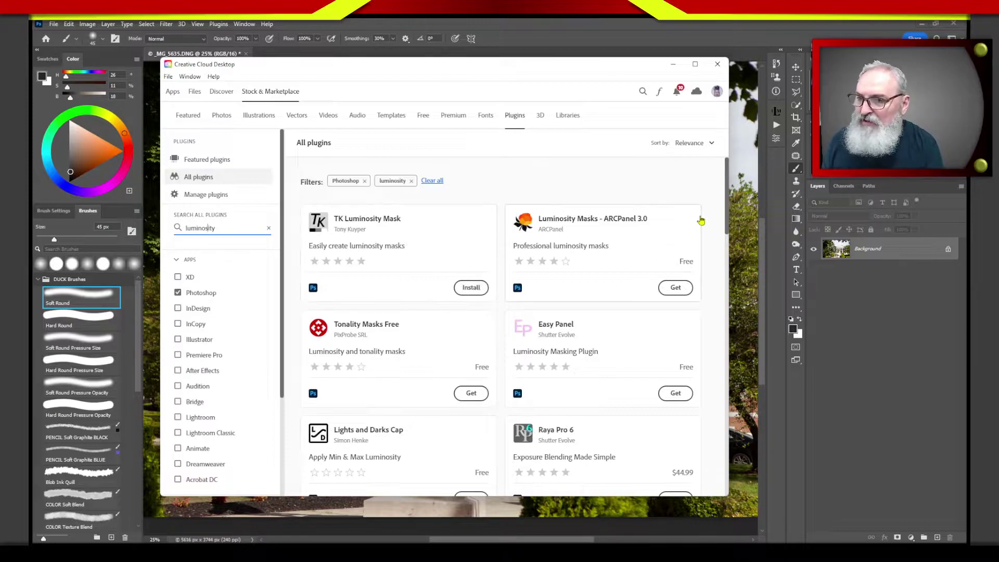
{"action": "left_click_drag", "start_coordinate": [726, 220], "coordinate": [724, 349]}
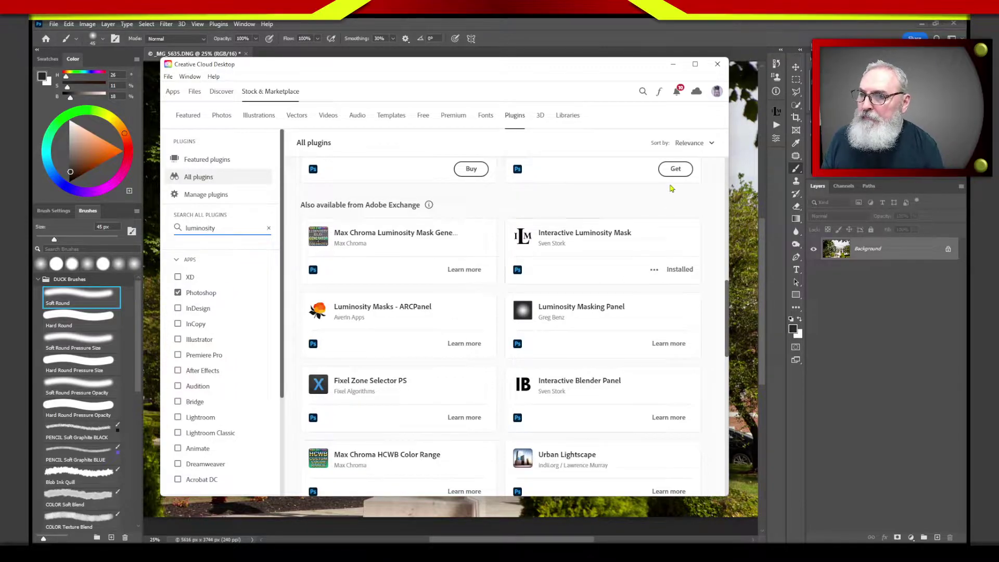
{"action": "left_click", "coordinate": [718, 65]}
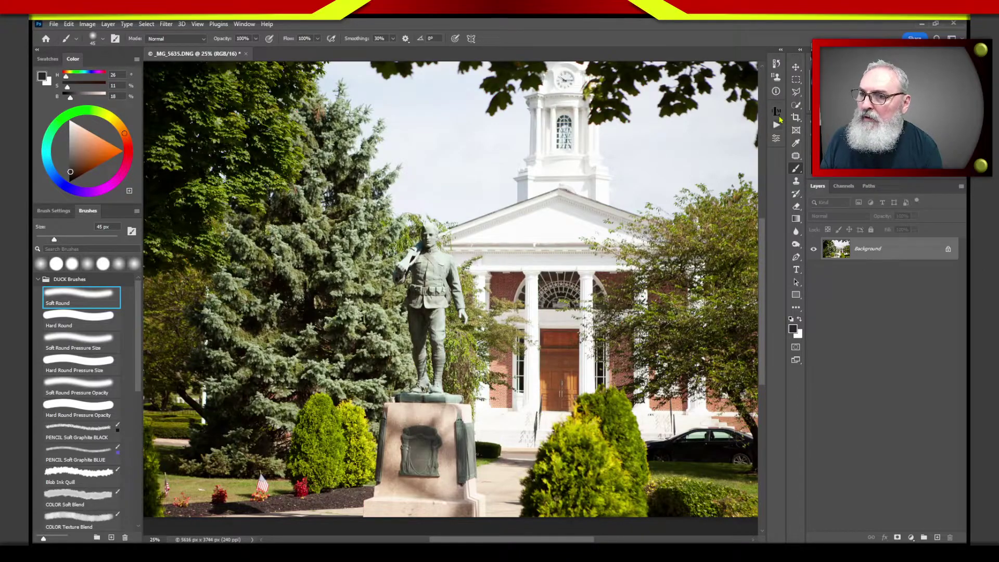
- Show the Plugins panel, detach it from the dock to inspect it, and close it
{"action": "left_click", "coordinate": [219, 25]}
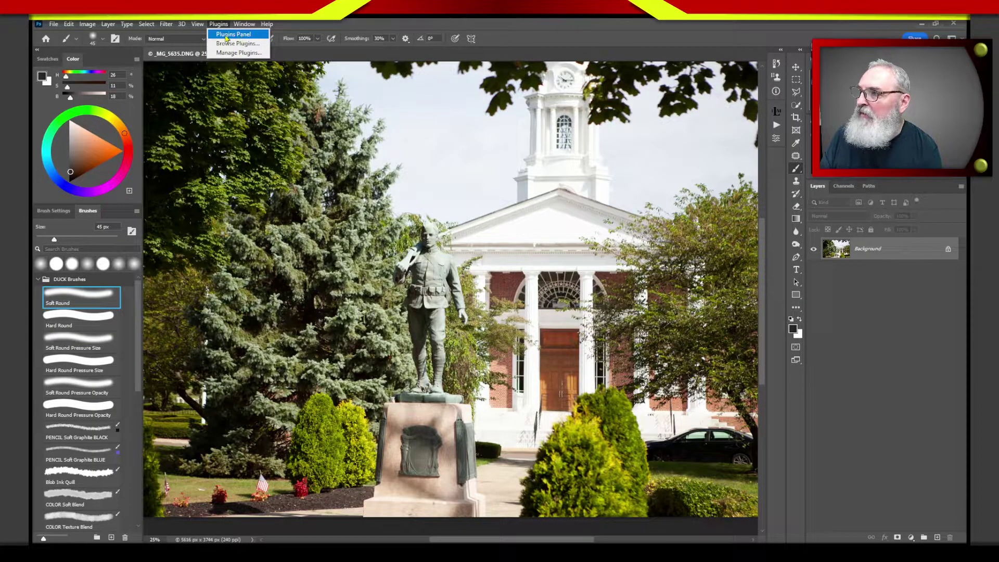
{"action": "left_click", "coordinate": [227, 35]}
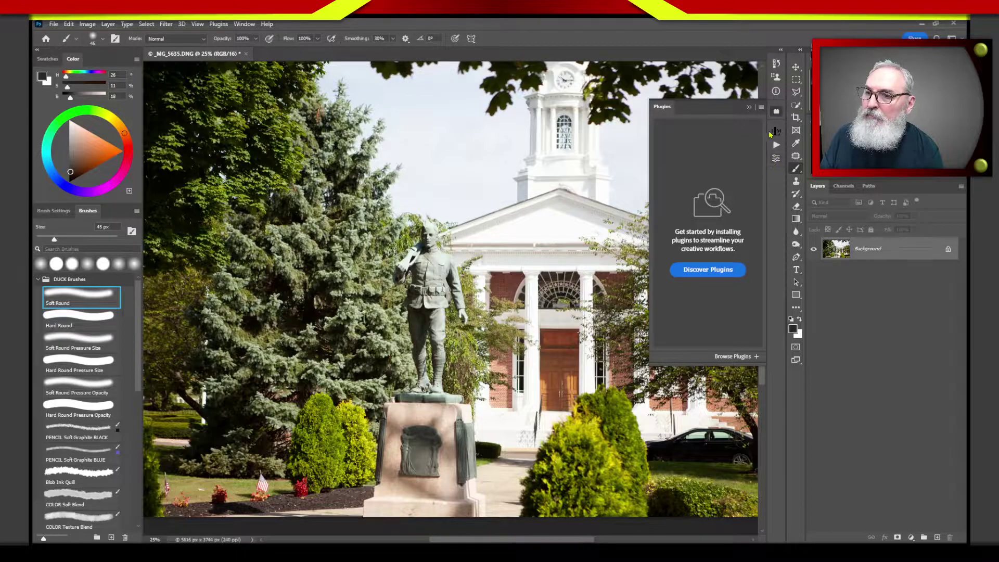
{"action": "left_click_drag", "start_coordinate": [747, 111], "coordinate": [692, 124]}
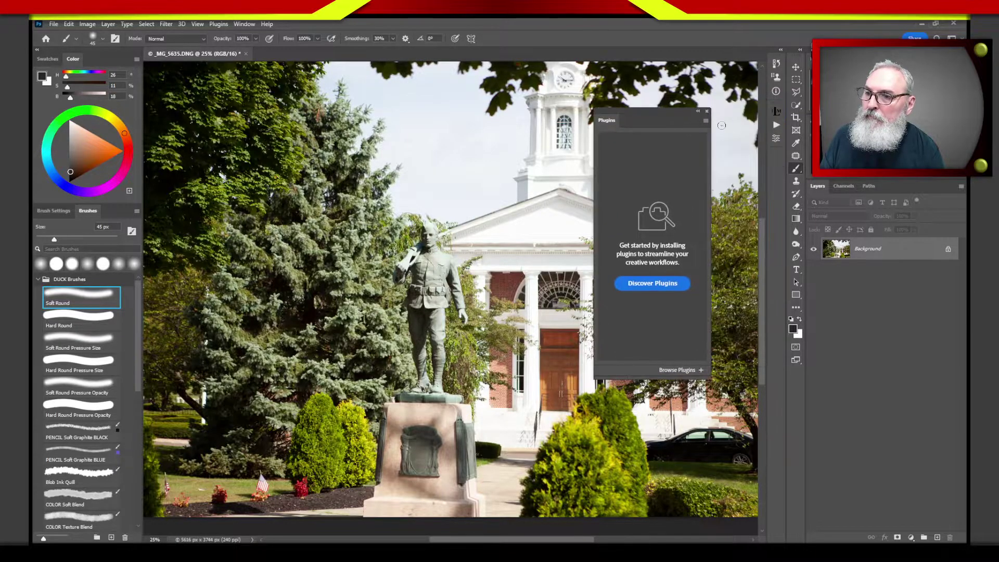
{"action": "left_click", "coordinate": [708, 111]}
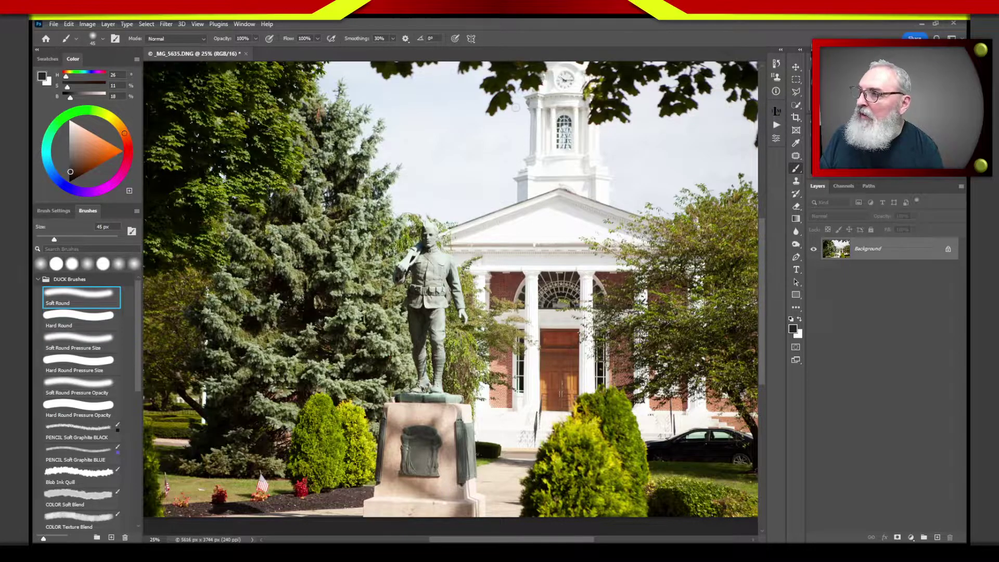
- Bring up the Interactive Luminosity Masks extension from the collapsed dock
{"action": "left_click_drag", "start_coordinate": [779, 111], "coordinate": [777, 106]}
{"action": "left_click_drag", "start_coordinate": [777, 111], "coordinate": [781, 112]}
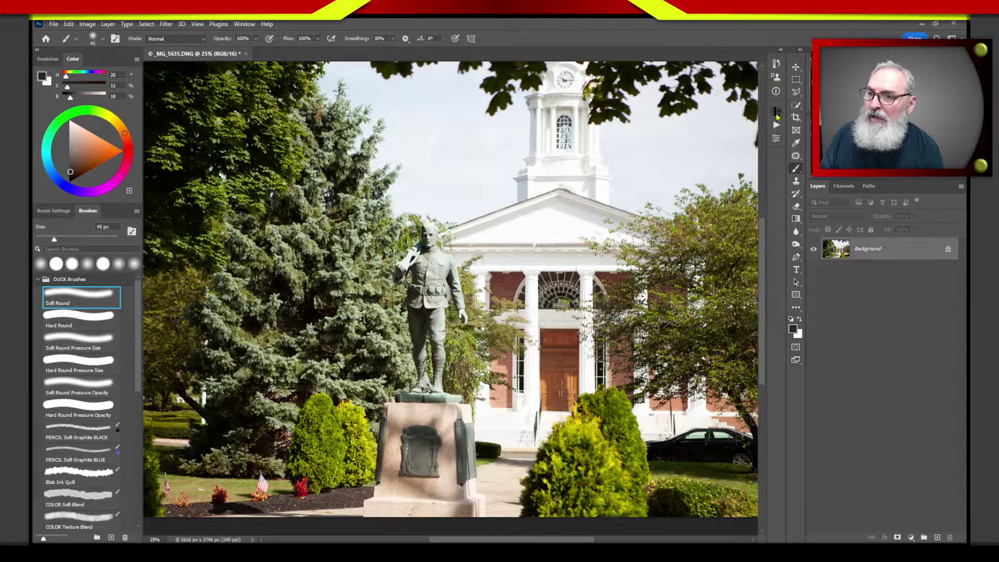
{"action": "left_click", "coordinate": [776, 113]}
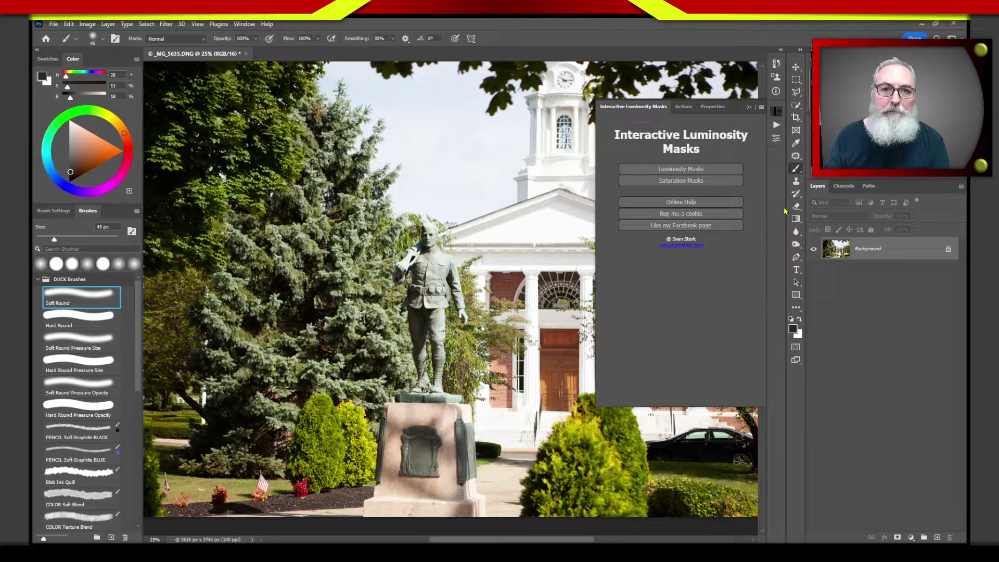
- Start a Highlights luminosity mask on the whole photo, zoomed out and placed clear of the extension
{"action": "left_click", "coordinate": [683, 170]}
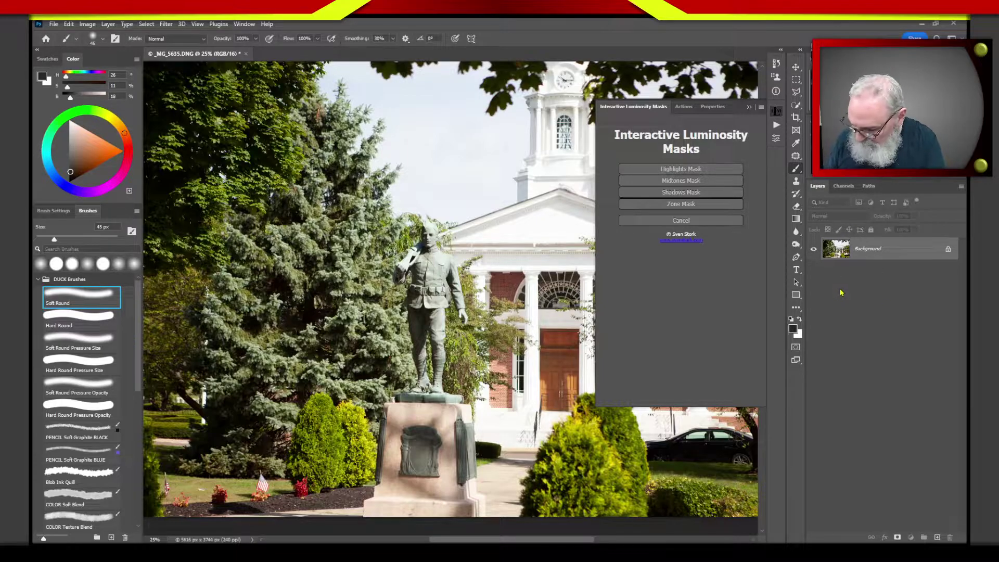
{"action": "key", "text": "ctrl+minus"}
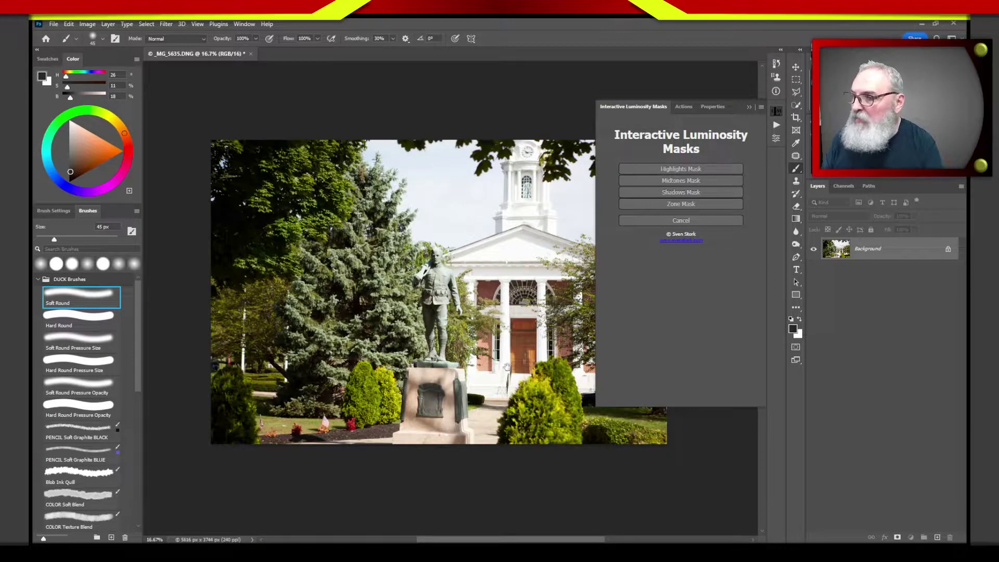
{"action": "left_click_drag", "start_coordinate": [507, 367], "coordinate": [397, 293]}
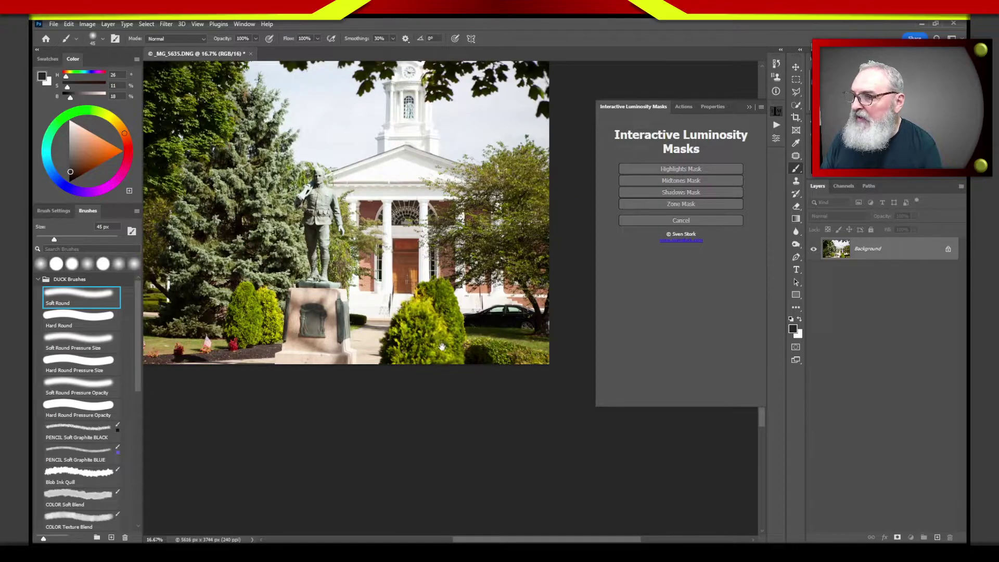
{"action": "left_click_drag", "start_coordinate": [442, 347], "coordinate": [443, 353]}
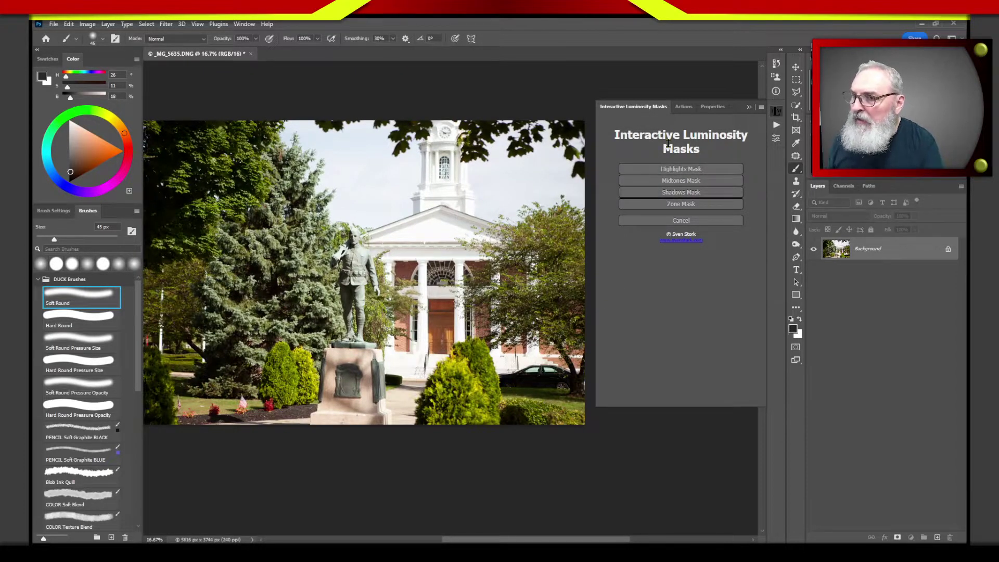
{"action": "left_click", "coordinate": [686, 170]}
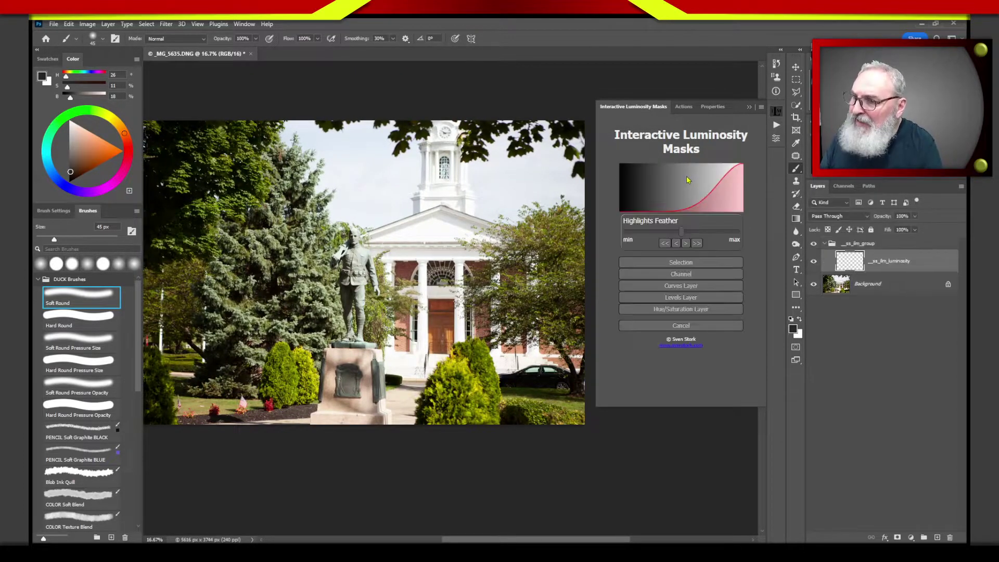
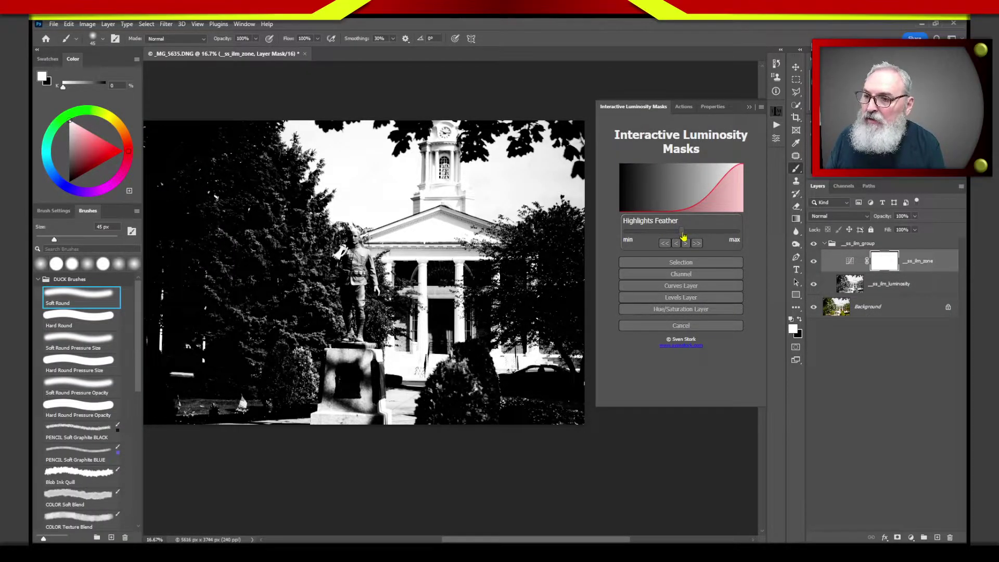
- Preview the Highlights Feather near its minimum and near its maximum, and return it to about the middle
{"action": "left_click_drag", "start_coordinate": [682, 231], "coordinate": [630, 235]}
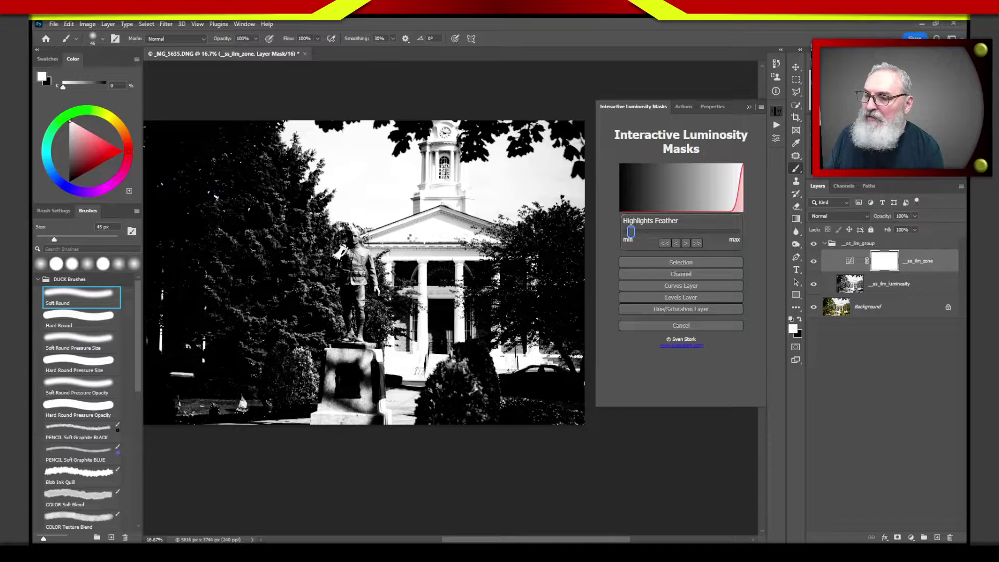
{"action": "left_click", "coordinate": [423, 235]}
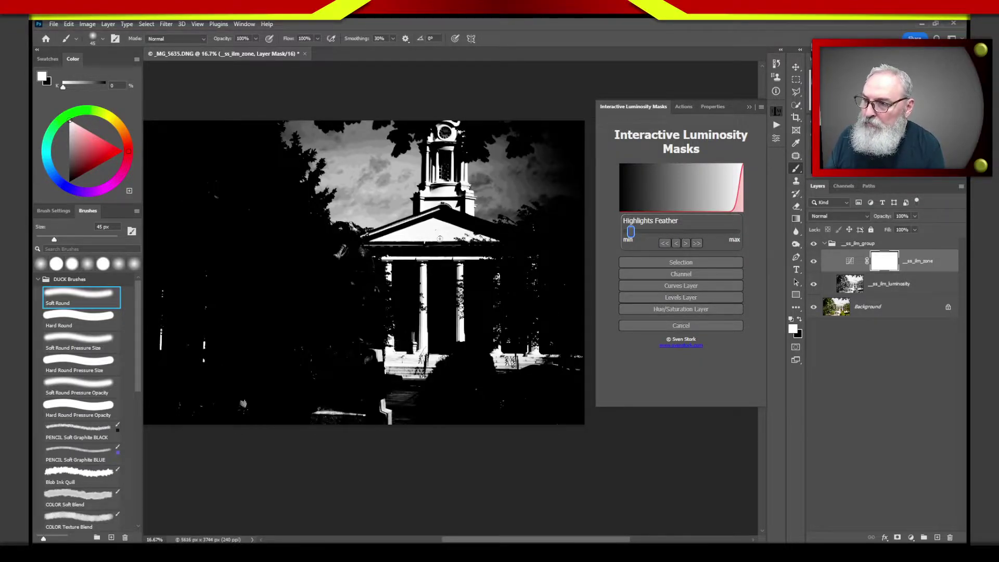
{"action": "left_click_drag", "start_coordinate": [631, 235], "coordinate": [729, 230]}
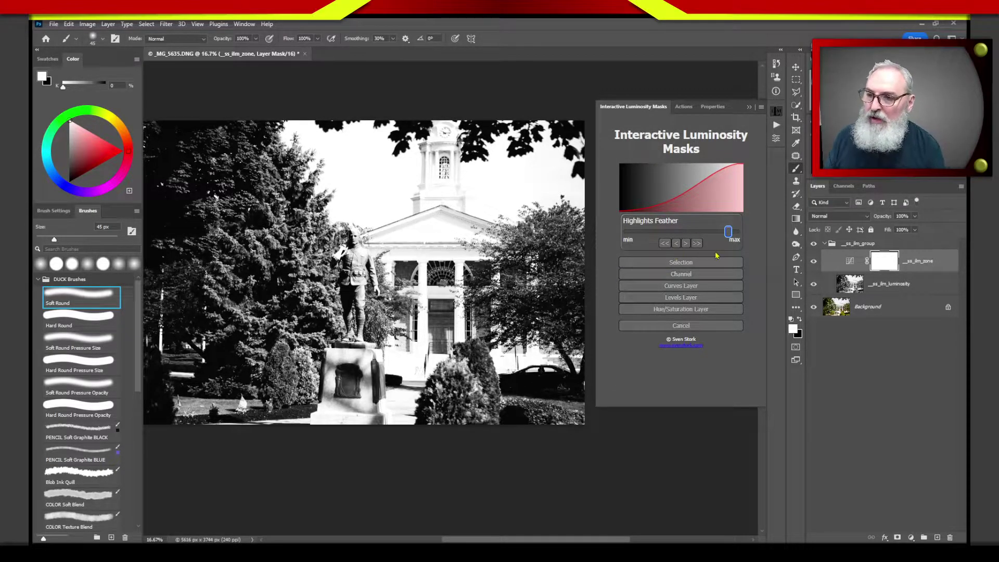
{"action": "left_click_drag", "start_coordinate": [727, 234], "coordinate": [680, 232]}
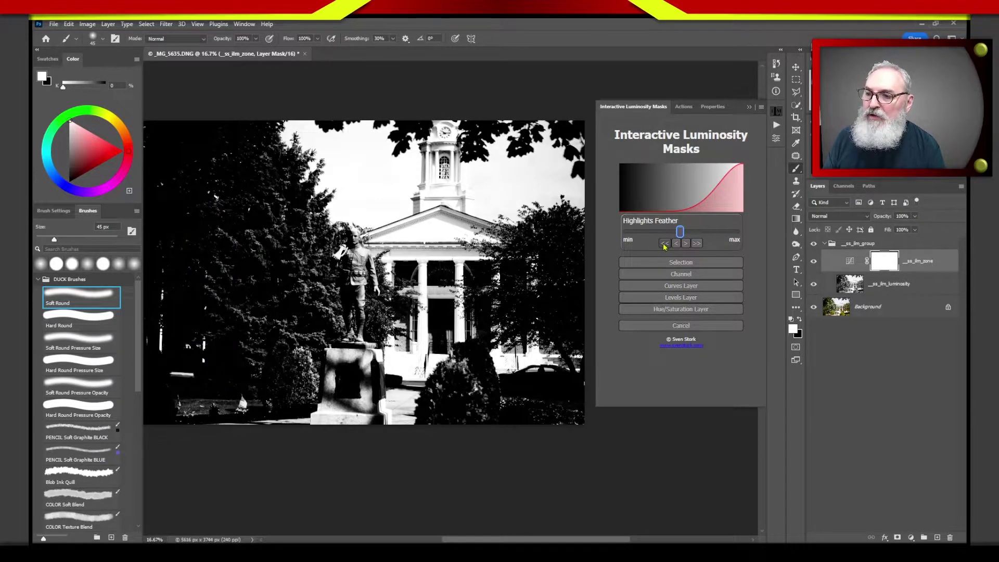
- Nudge the Highlights Feather down and up in coarse increments, ending slightly above the middle
{"action": "left_click", "coordinate": [665, 244]}
{"action": "left_click", "coordinate": [665, 245]}
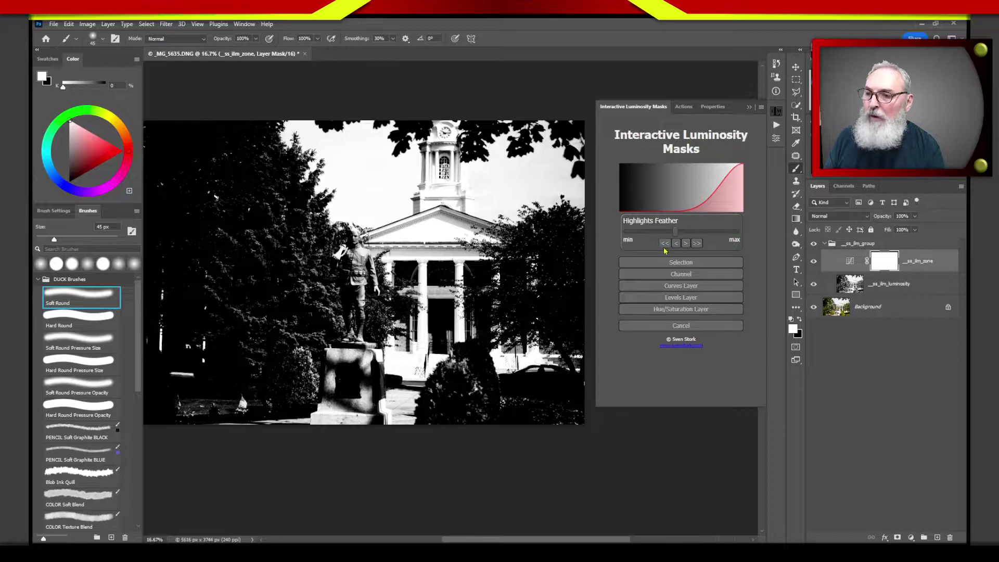
{"action": "left_click", "coordinate": [697, 244]}
{"action": "left_click", "coordinate": [698, 243]}
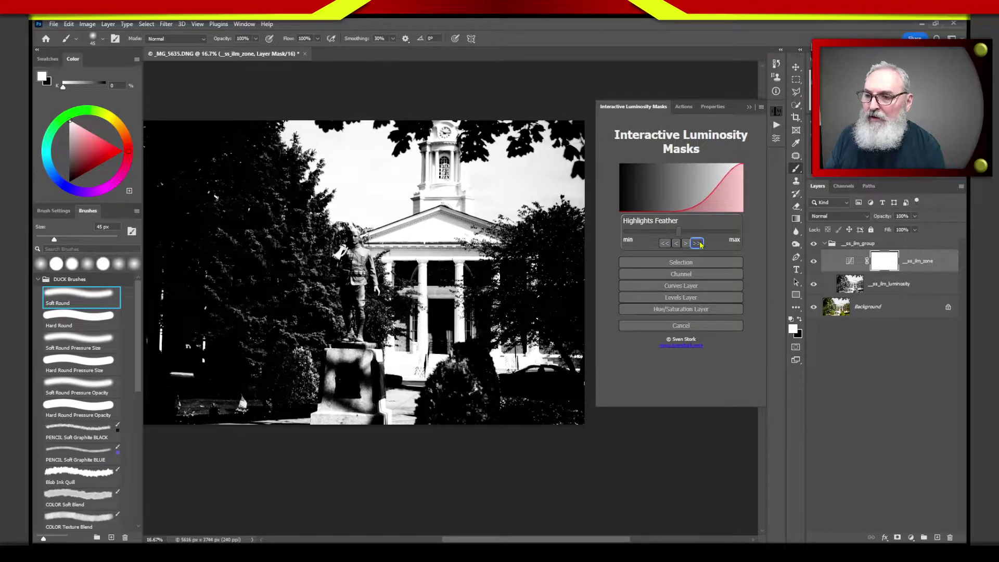
{"action": "left_click", "coordinate": [698, 244]}
{"action": "left_click", "coordinate": [697, 244]}
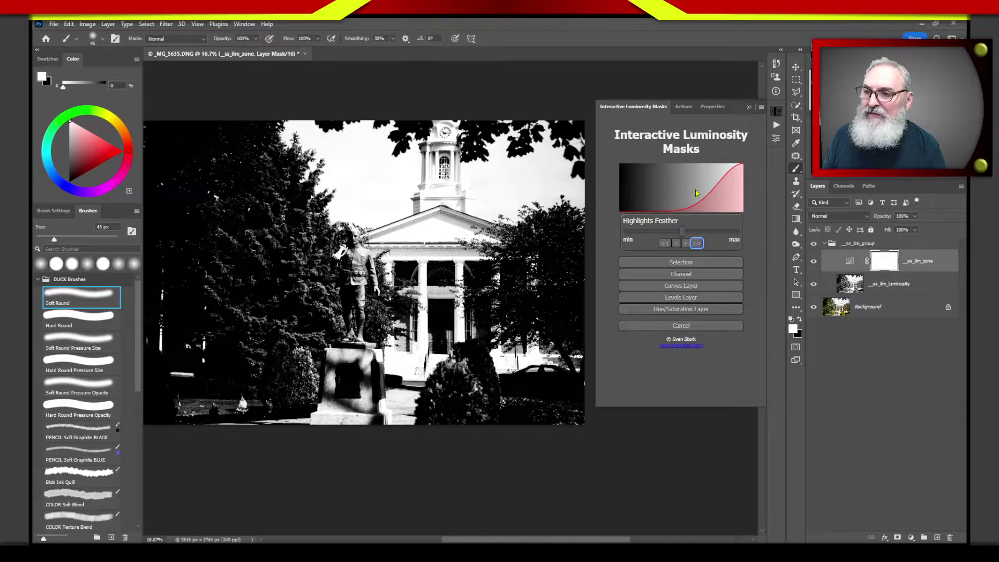
{"action": "left_click", "coordinate": [703, 240]}
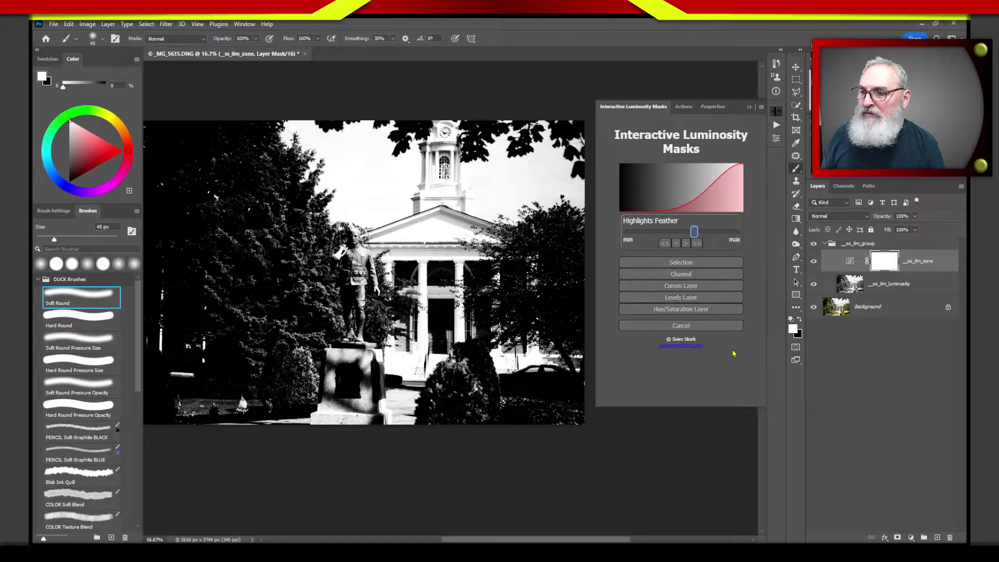
- Lower the Highlights Feather to about a quarter and try to output the mask as a Curves layer named Brights, checking the channels and layers
{"action": "left_click_drag", "start_coordinate": [694, 232], "coordinate": [654, 232]}
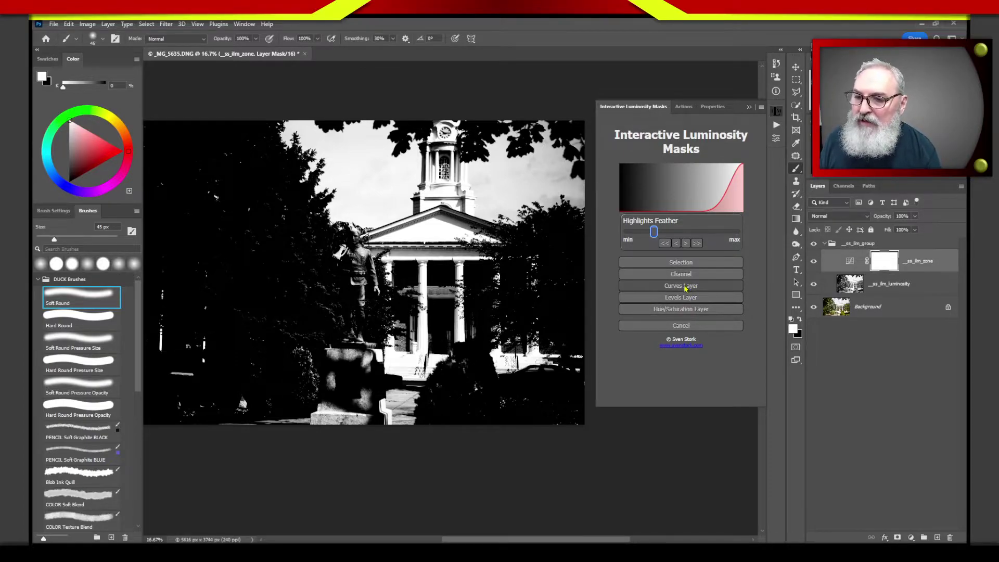
{"action": "left_click", "coordinate": [686, 287]}
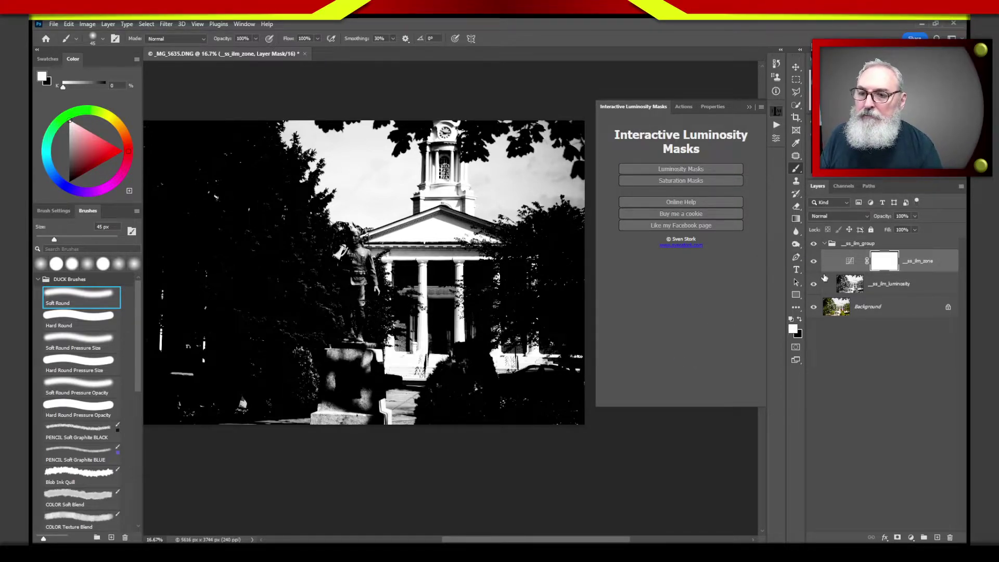
{"action": "left_click", "coordinate": [854, 294]}
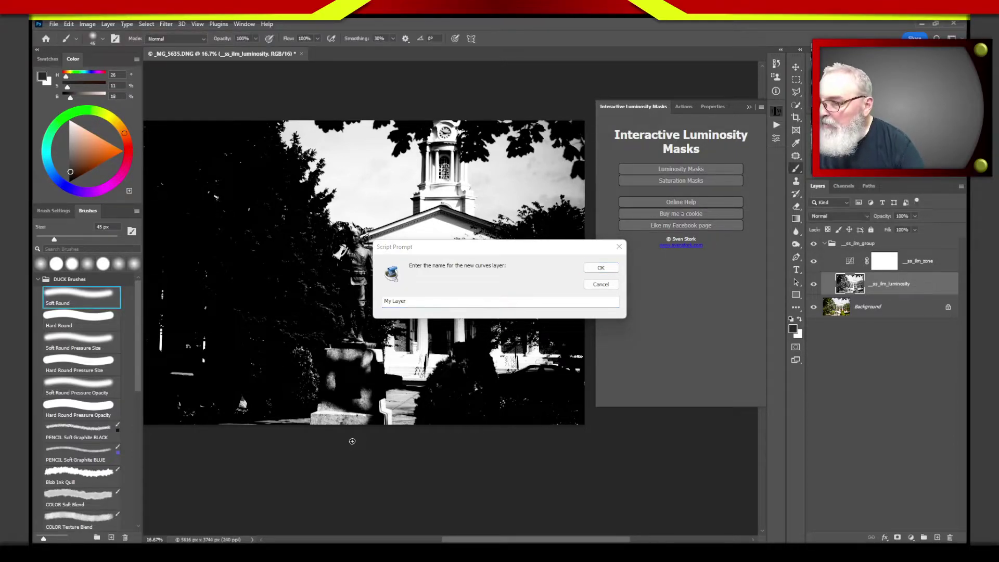
{"action": "left_click", "coordinate": [432, 297]}
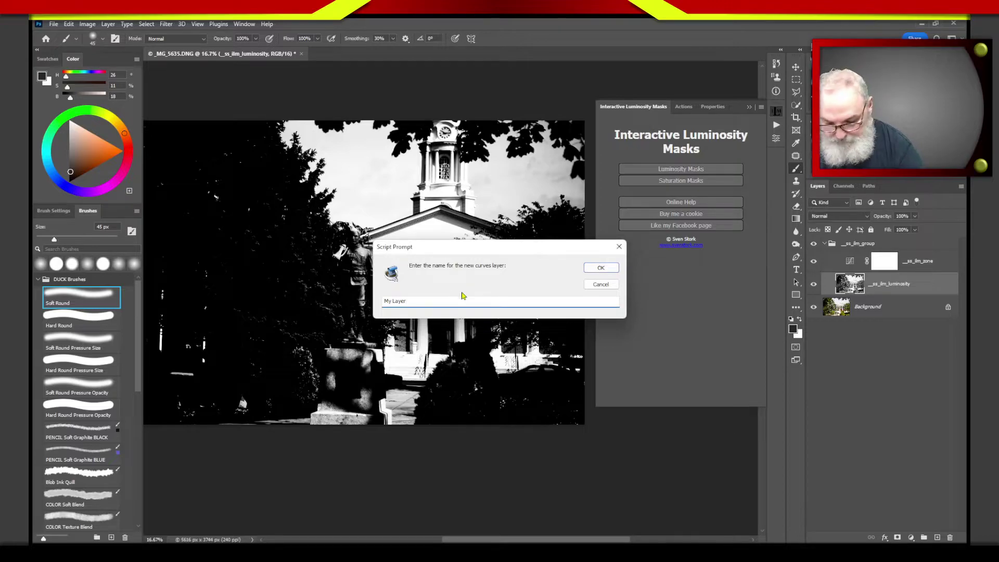
{"action": "key", "text": "BackSpace"}
{"action": "key", "text": "BackSpace"}
{"action": "key", "text": "BackSpace"}
{"action": "key", "text": "BackSpace"}
{"action": "key", "text": "BackSpace"}
{"action": "key", "text": "BackSpace"}
{"action": "key", "text": "BackSpace"}
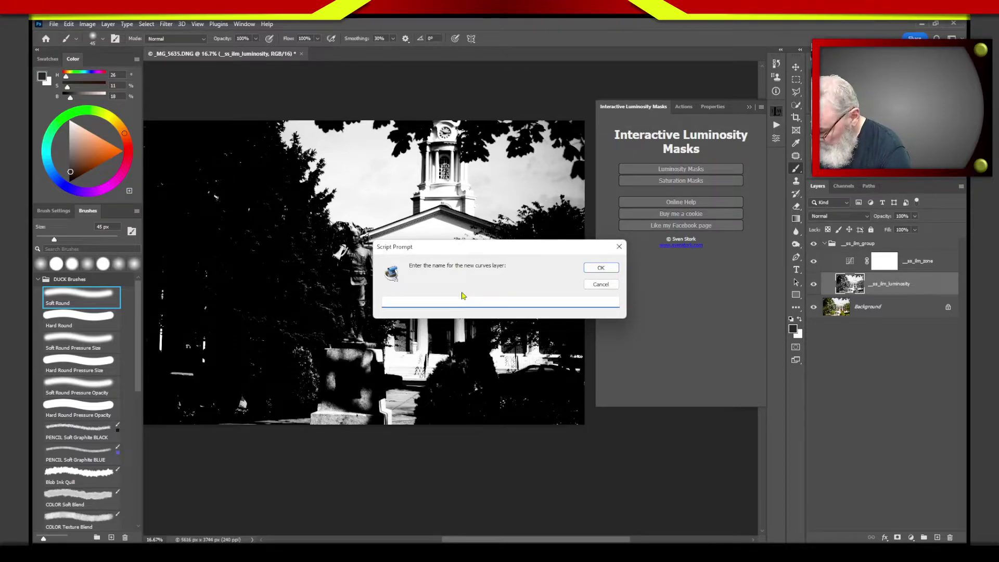
{"action": "type", "text": "Br"}
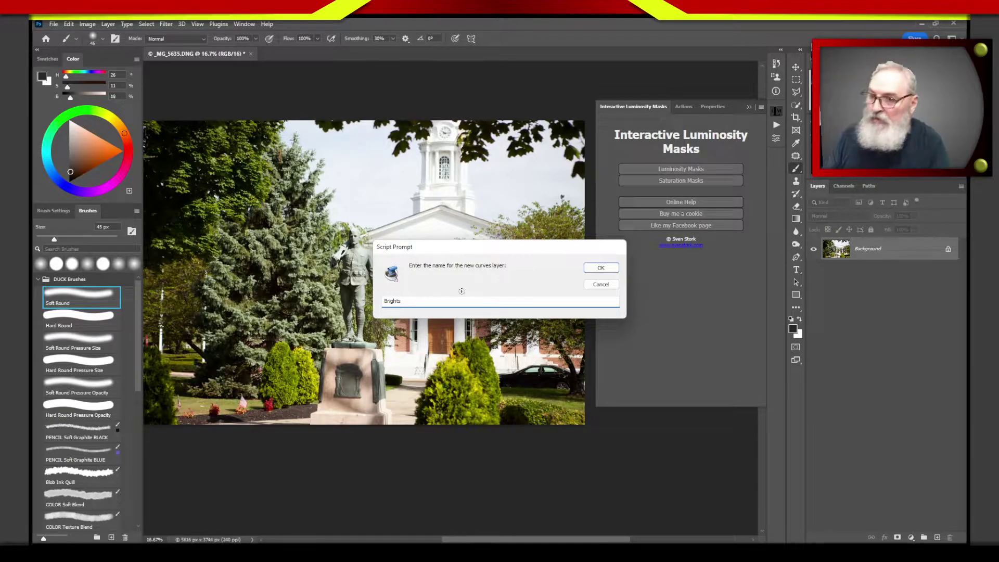
{"action": "type", "text": "ights"}
{"action": "key", "text": "Return"}
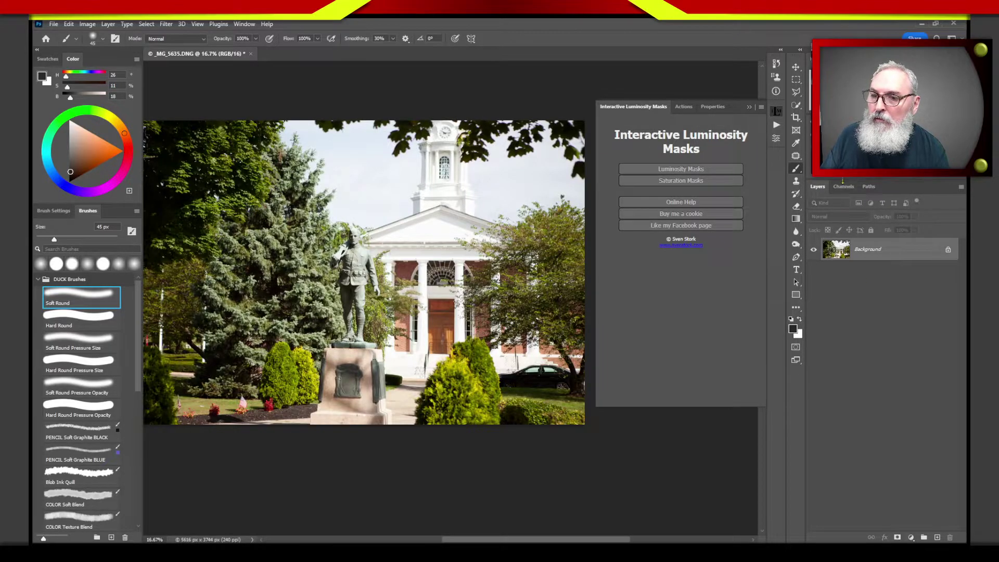
{"action": "left_click", "coordinate": [840, 188]}
{"action": "left_click", "coordinate": [818, 188]}
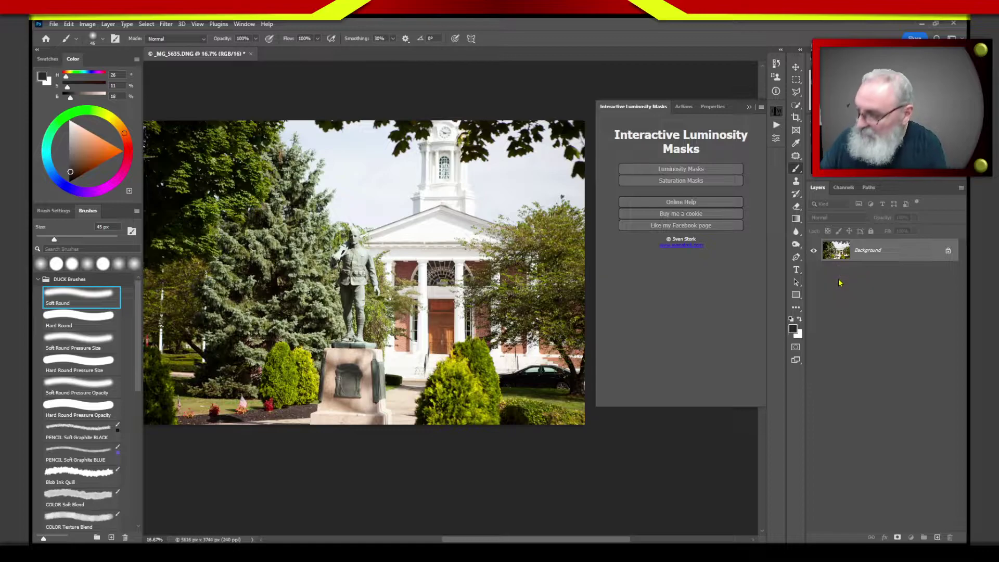
- Generate a Highlights luminosity mask with the feather slightly below the middle and output it as a Curves layer named Brights
{"action": "left_click", "coordinate": [688, 170]}
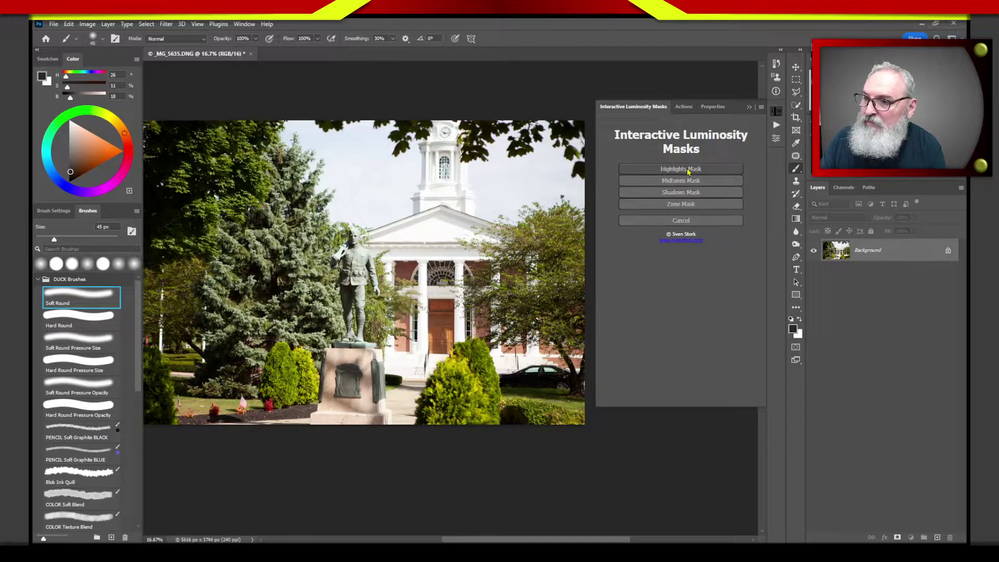
{"action": "left_click", "coordinate": [693, 169]}
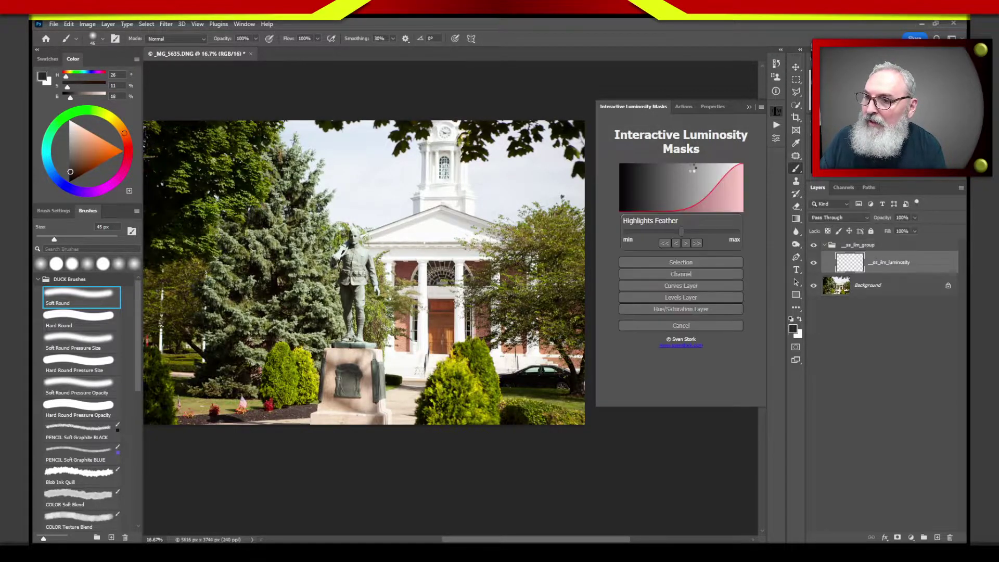
{"action": "left_click", "coordinate": [687, 244]}
{"action": "left_click", "coordinate": [668, 243]}
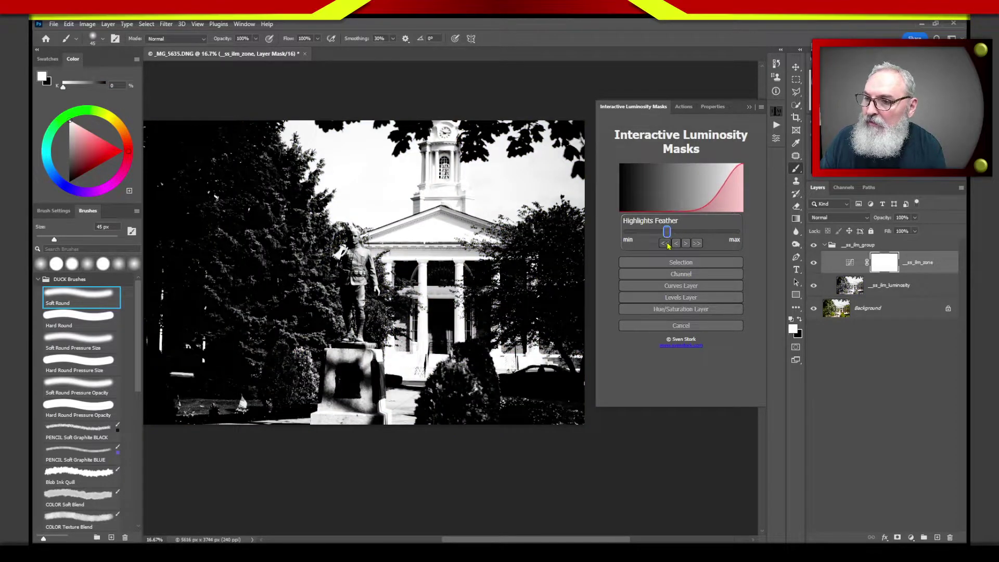
{"action": "left_click", "coordinate": [688, 287]}
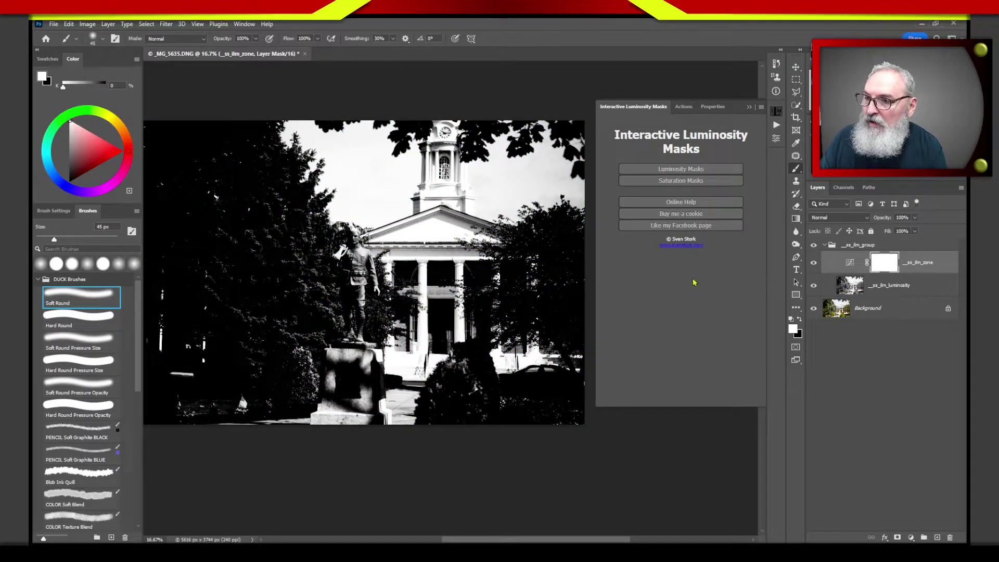
{"action": "type", "text": "Br"}
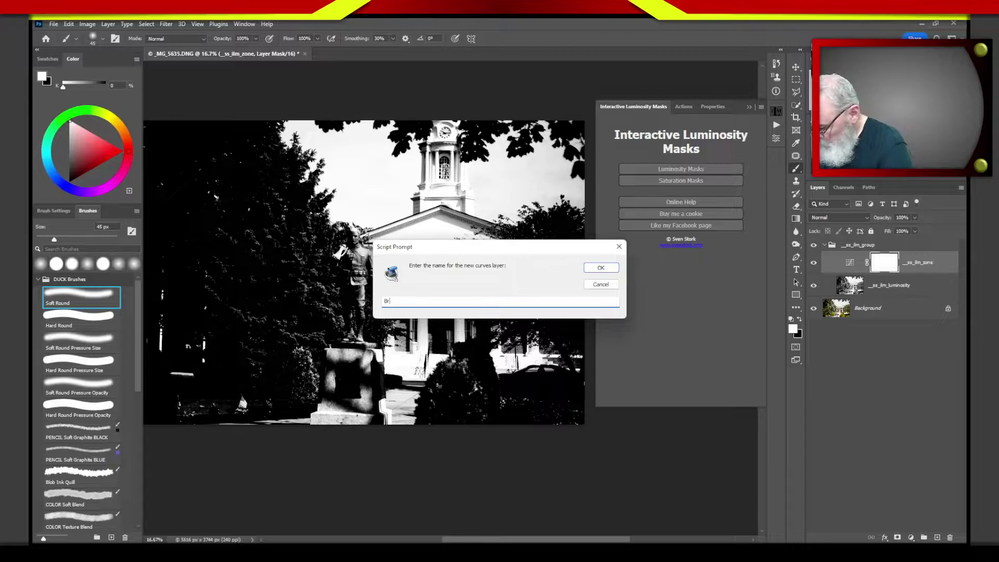
{"action": "type", "text": "ights"}
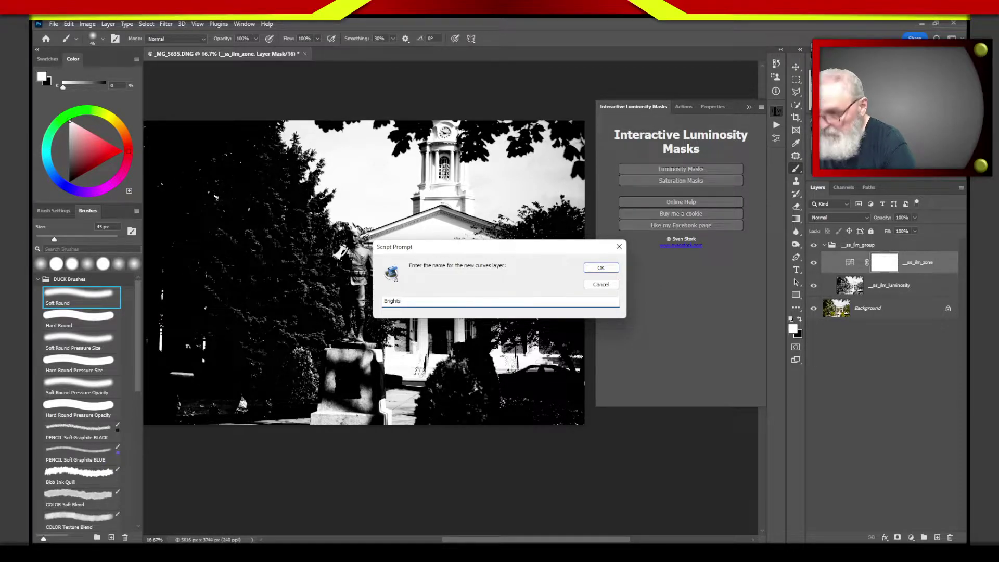
{"action": "left_click", "coordinate": [610, 267]}
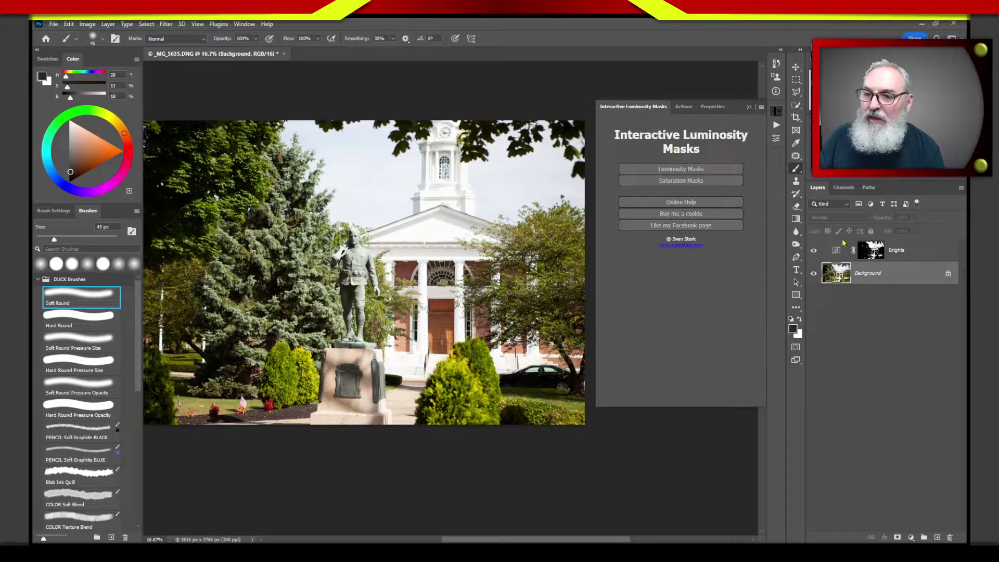
- Show the Curves properties of the Brights layer and view its layer mask on its own
{"action": "left_click", "coordinate": [836, 251]}
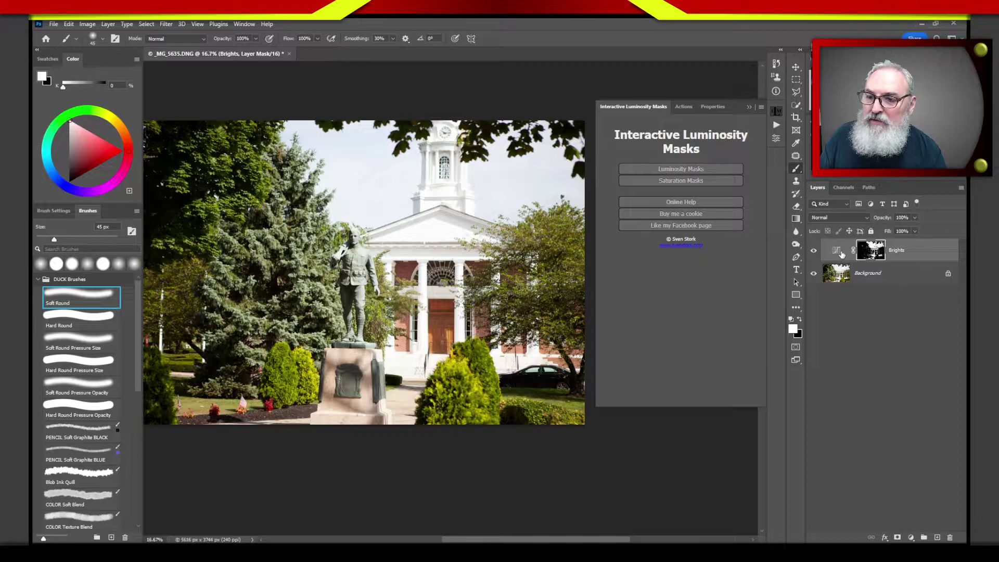
{"action": "double_click", "coordinate": [837, 252]}
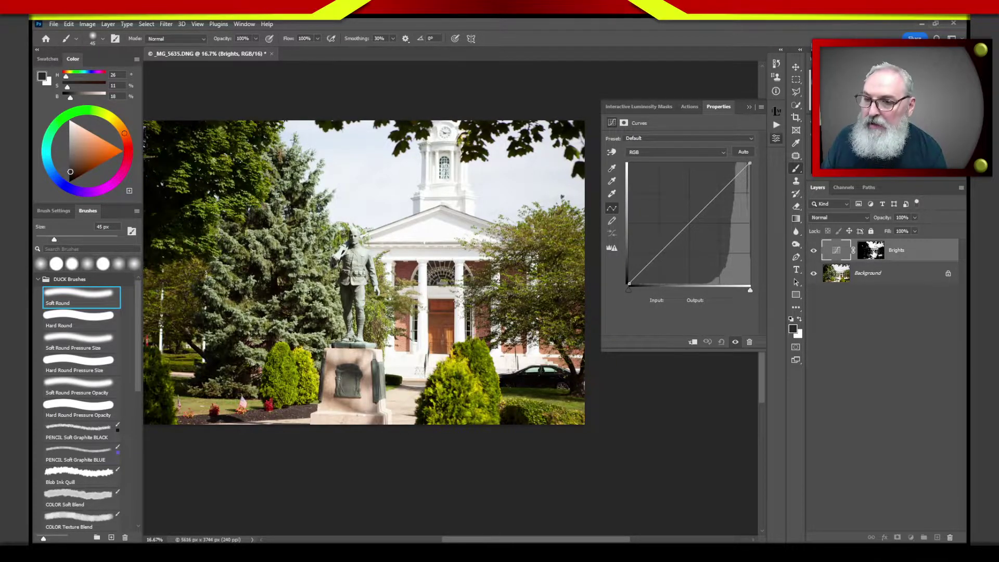
{"action": "left_click", "coordinate": [873, 254], "text": "alt"}
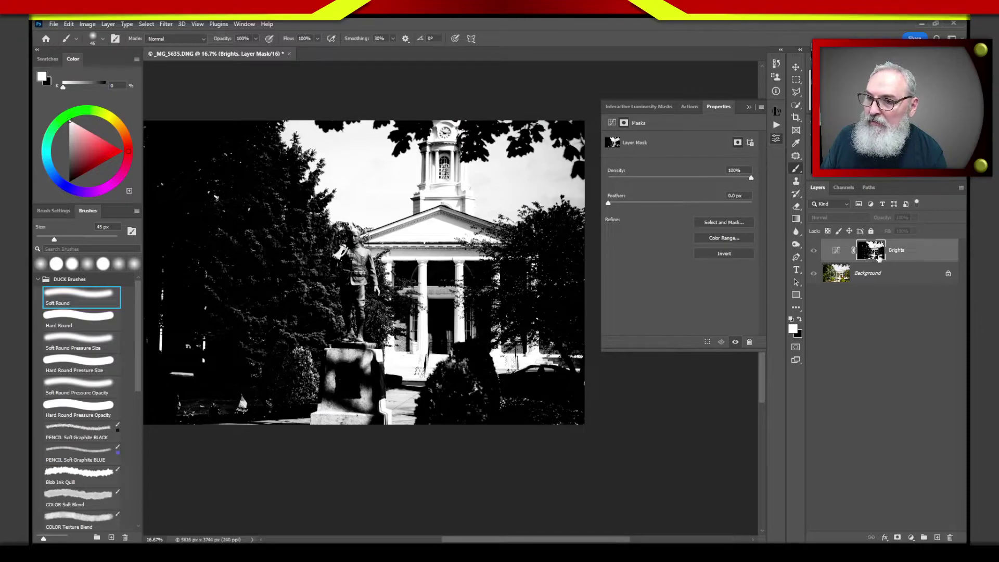
- Darken the highlights by pulling the Brights curve down just above its midpoint, and return to the Interactive Luminosity Masks extension
{"action": "left_click", "coordinate": [838, 254]}
{"action": "left_click_drag", "start_coordinate": [691, 222], "coordinate": [708, 240]}
{"action": "left_click", "coordinate": [903, 379]}
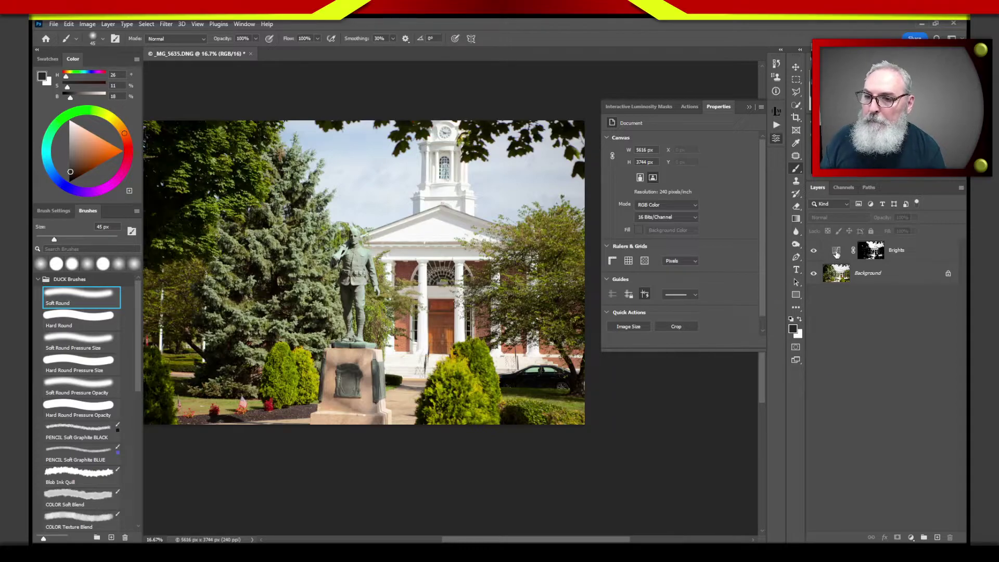
{"action": "left_click", "coordinate": [837, 252]}
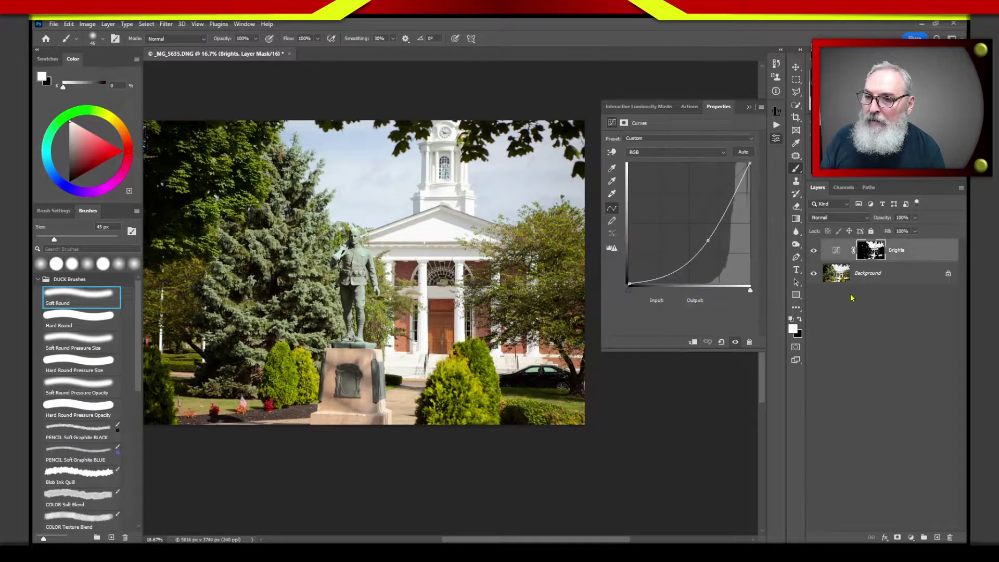
{"action": "left_click", "coordinate": [776, 111]}
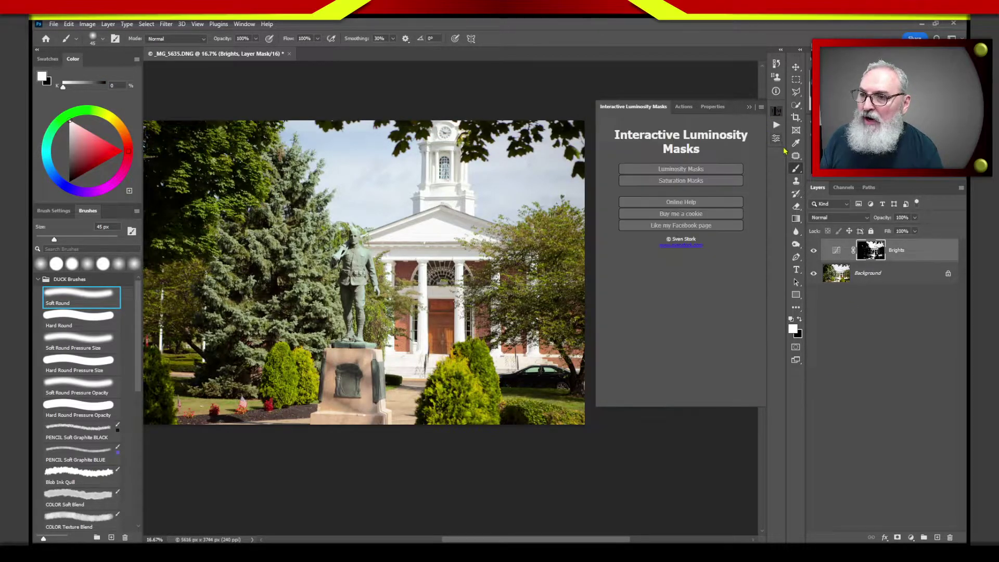
- Generate a Shadows luminosity mask at the default feather and output it as a Curves layer named Darks
{"action": "left_click", "coordinate": [683, 170]}
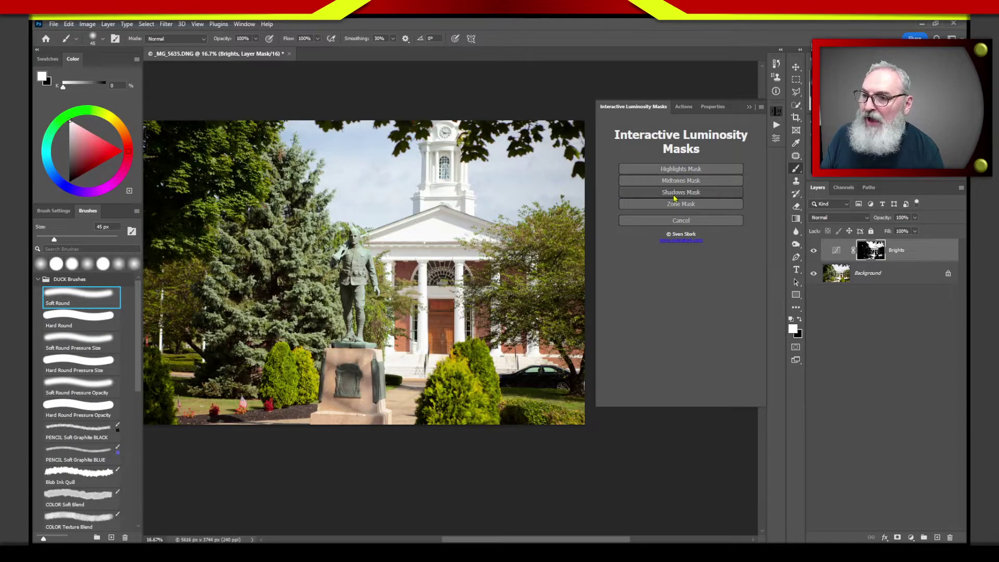
{"action": "left_click", "coordinate": [674, 193]}
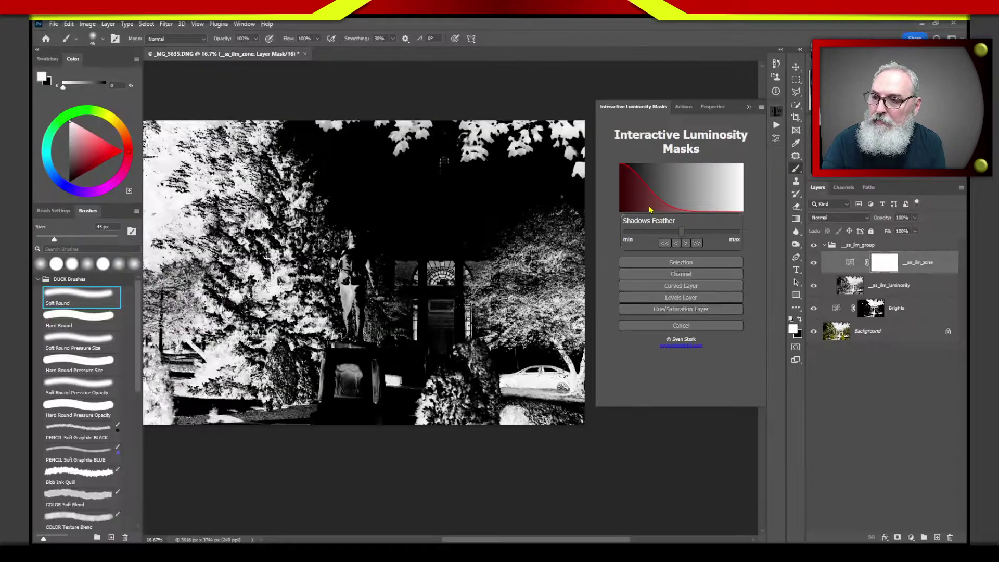
{"action": "left_click", "coordinate": [683, 288]}
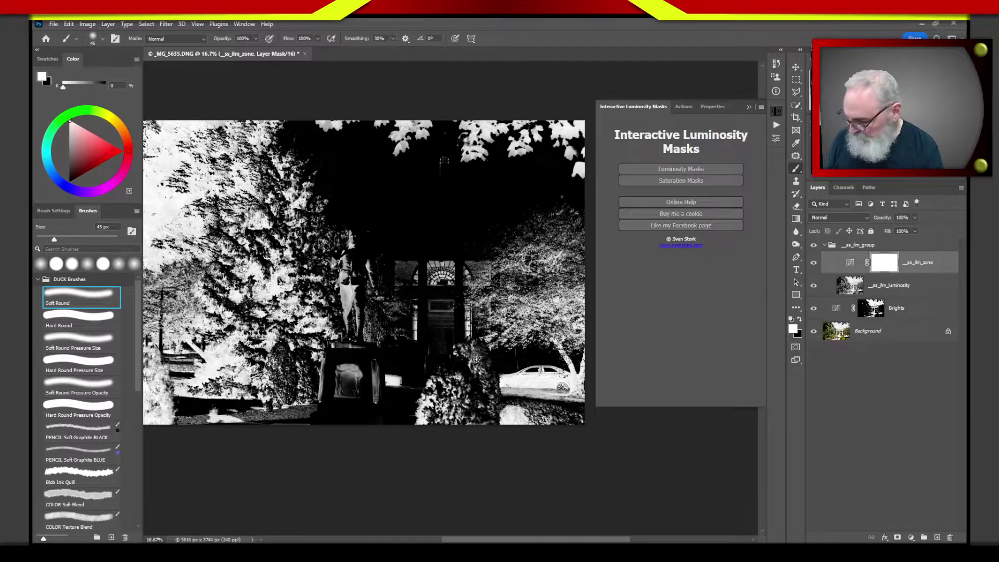
{"action": "left_click", "coordinate": [476, 359]}
{"action": "left_click", "coordinate": [447, 300]}
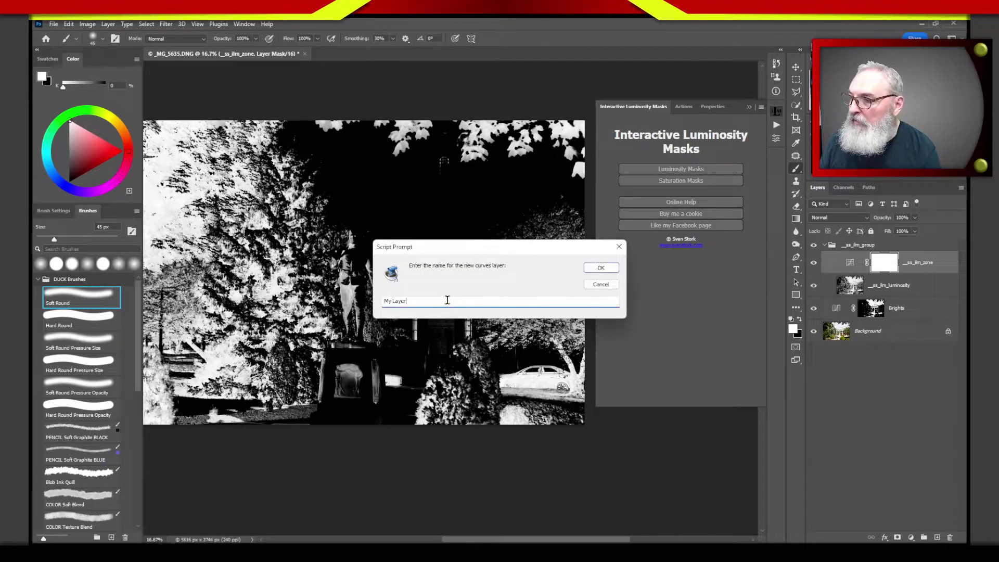
{"action": "key", "text": "BackSpace"}
{"action": "key", "text": "BackSpace"}
{"action": "key", "text": "BackSpace"}
{"action": "key", "text": "BackSpace"}
{"action": "key", "text": "BackSpace"}
{"action": "key", "text": "BackSpace"}
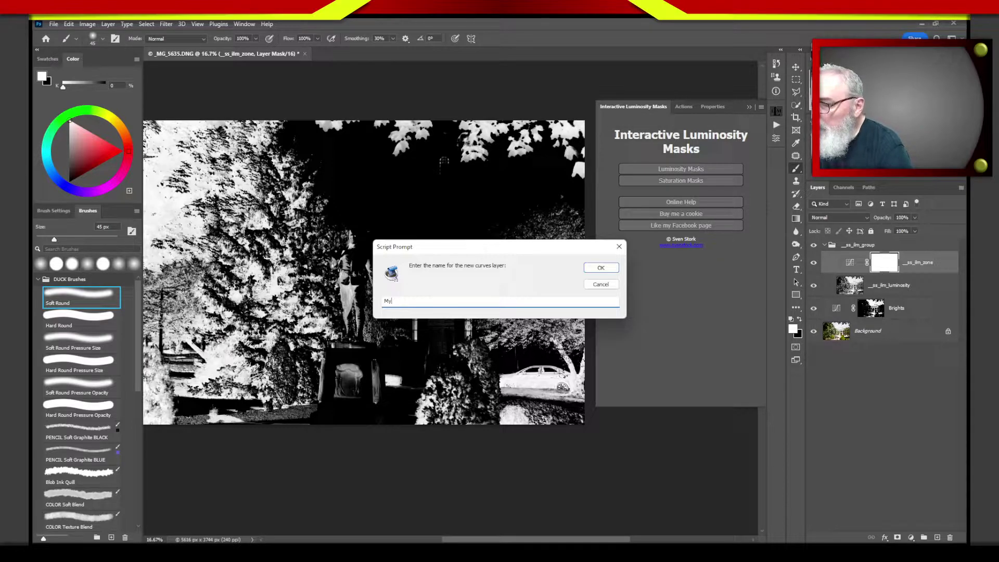
{"action": "key", "text": "BackSpace"}
{"action": "key", "text": "BackSpace"}
{"action": "type", "text": "Dar"}
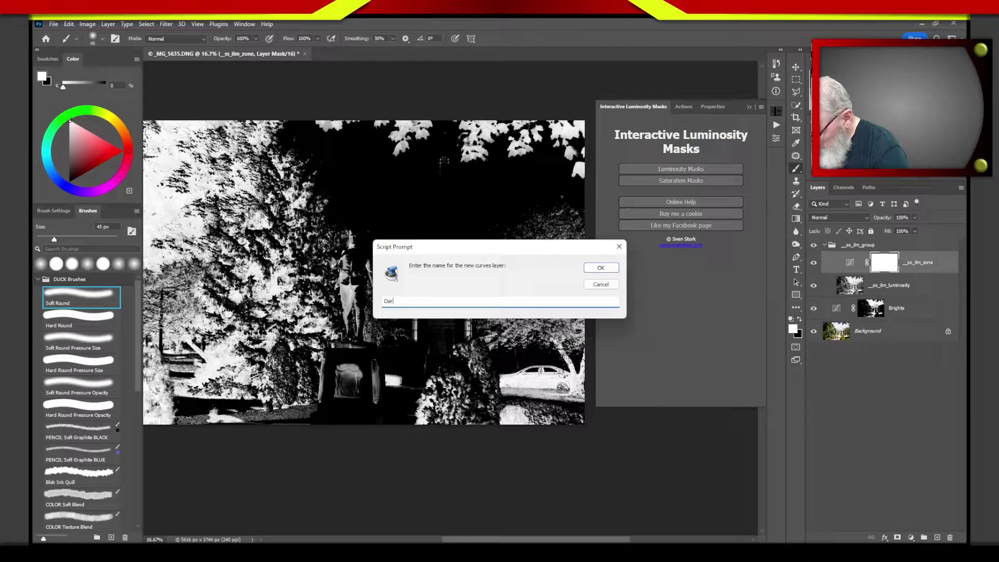
{"action": "type", "text": "ks"}
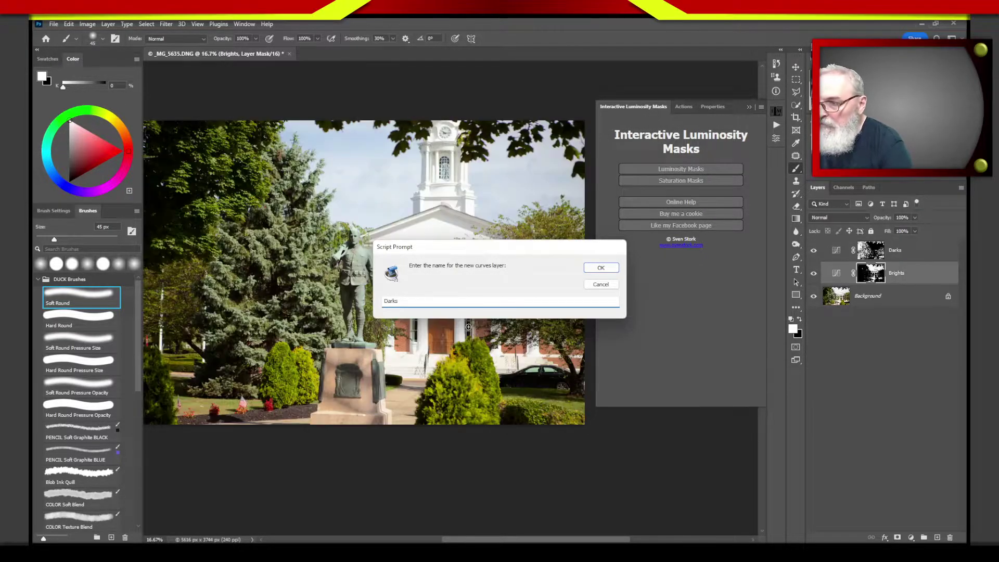
{"action": "key", "text": "Return"}
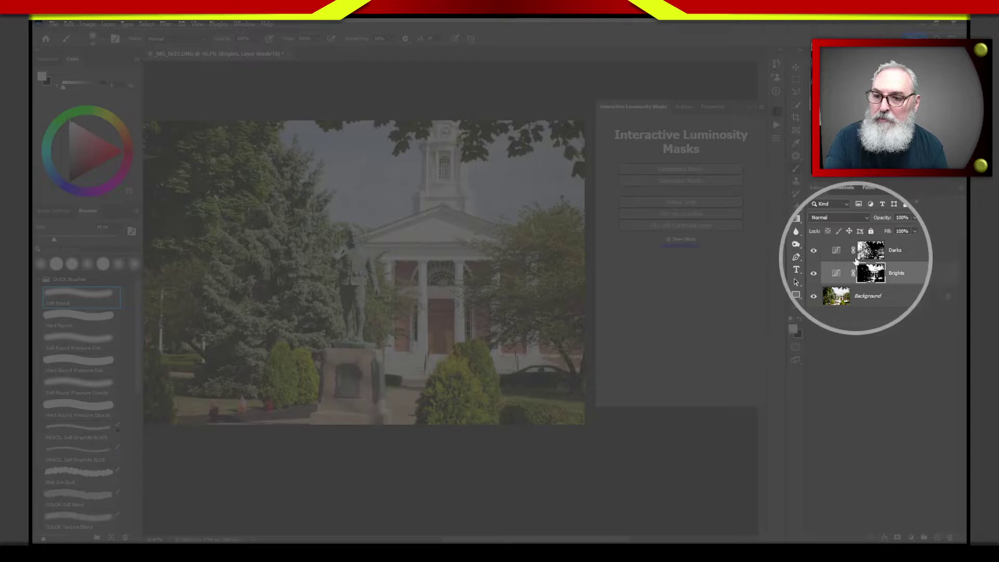
- Brighten the shadows by raising the Darks curve from input 100 to output 145, deselect the layer, and return to the Interactive Luminosity Masks extension
{"action": "left_click", "coordinate": [836, 255]}
{"action": "double_click", "coordinate": [836, 252]}
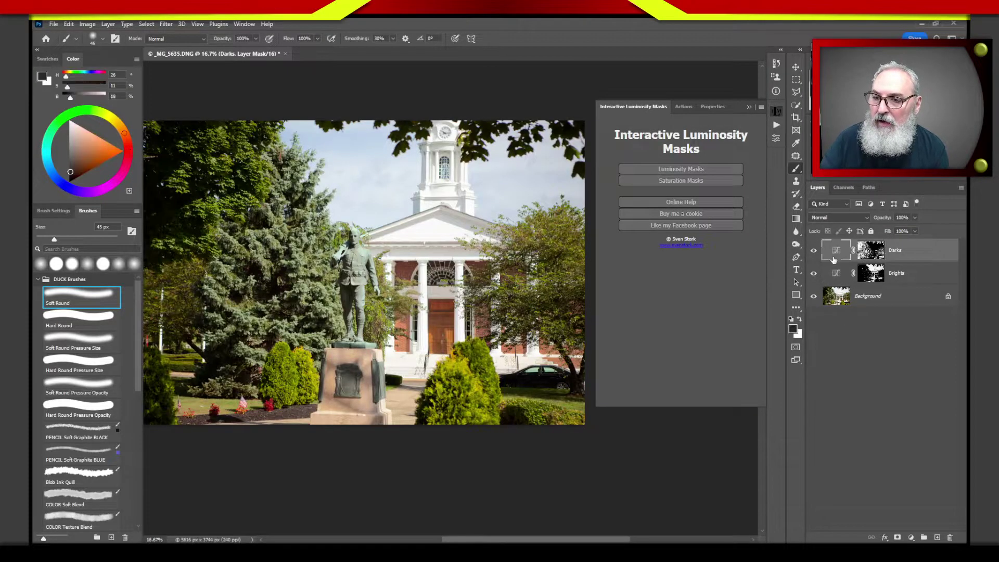
{"action": "left_click_drag", "start_coordinate": [685, 226], "coordinate": [676, 214]}
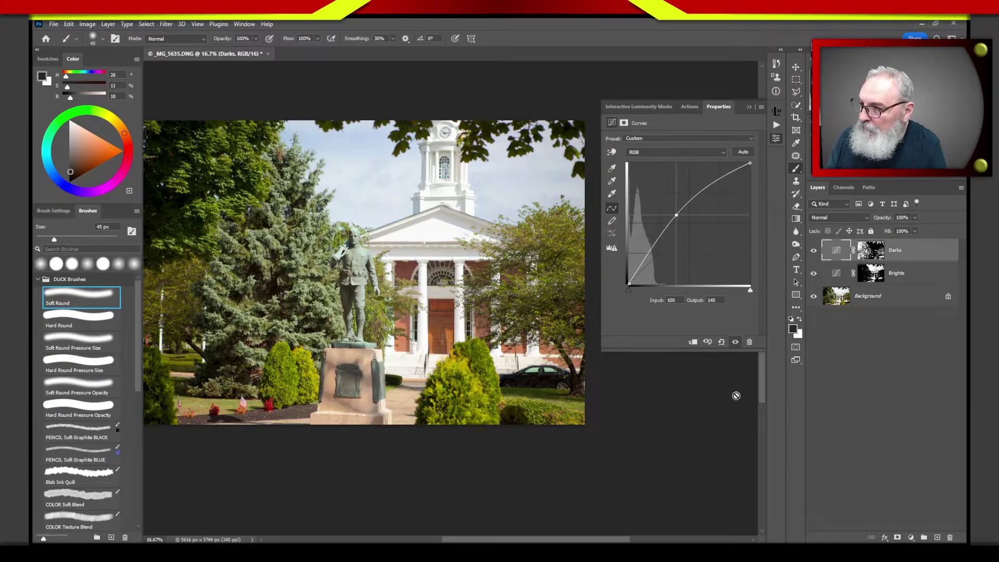
{"action": "left_click", "coordinate": [863, 350]}
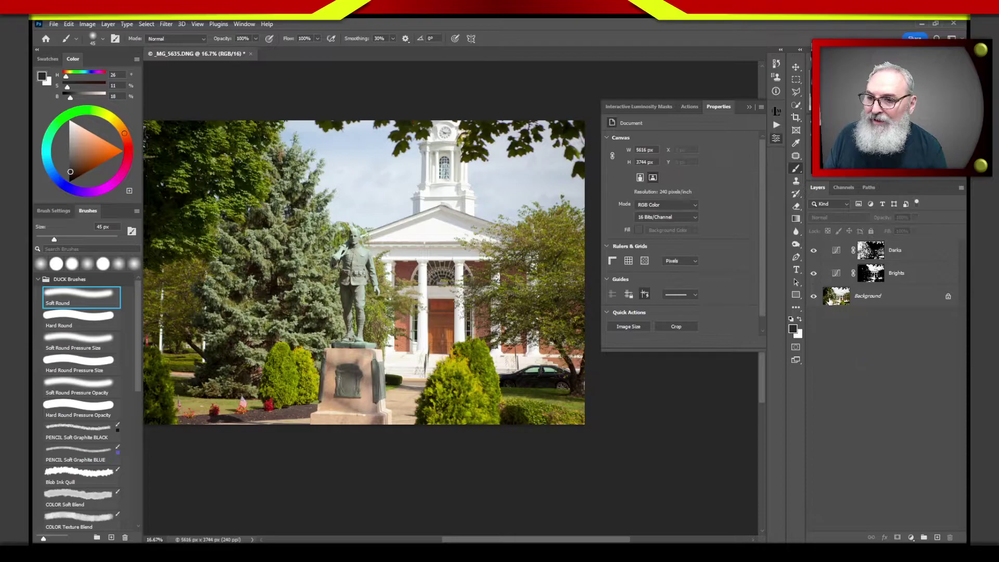
{"action": "left_click", "coordinate": [776, 109]}
{"action": "mouse_move", "coordinate": [776, 109]}
{"action": "left_mouse_down"}
{"action": "mouse_move", "coordinate": [777, 99]}
{"action": "mouse_move", "coordinate": [776, 110]}
{"action": "left_mouse_up"}
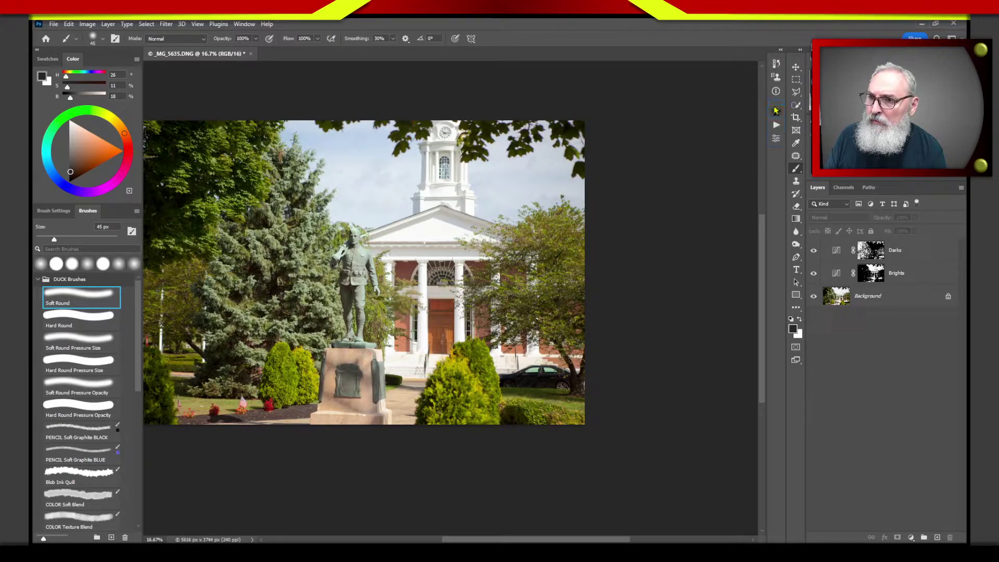
{"action": "left_click", "coordinate": [776, 110]}
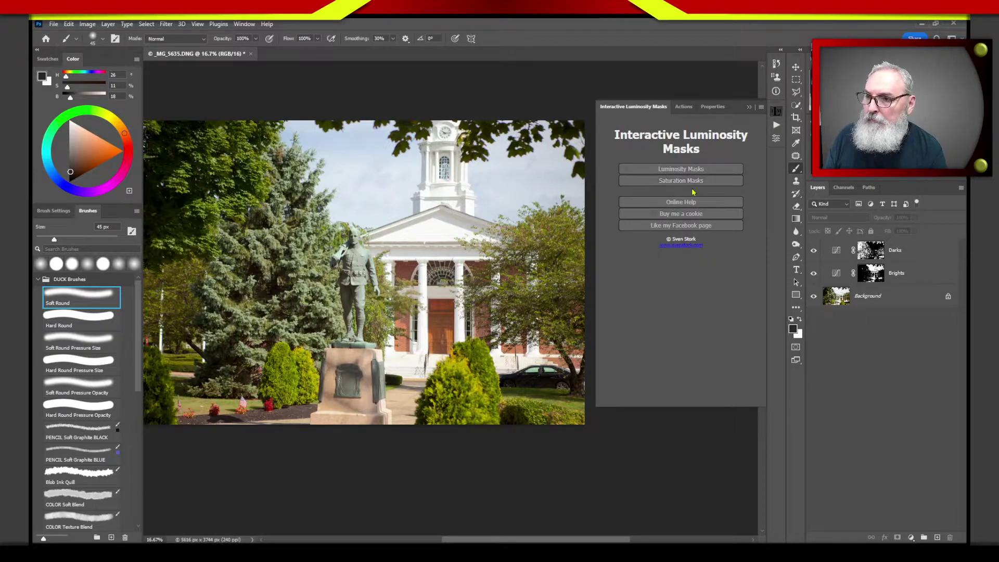
{"action": "left_click", "coordinate": [690, 170]}
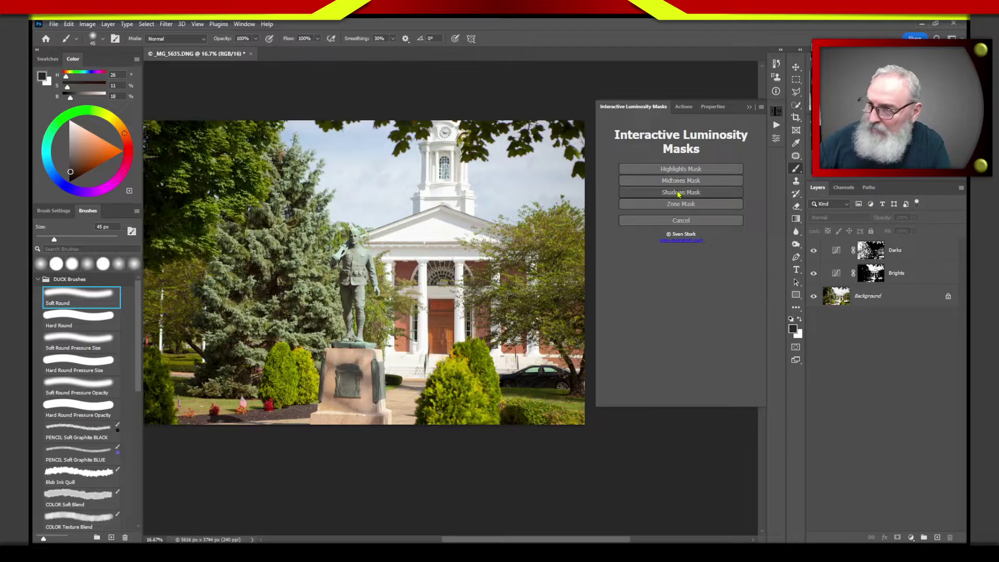
{"action": "left_click", "coordinate": [687, 193]}
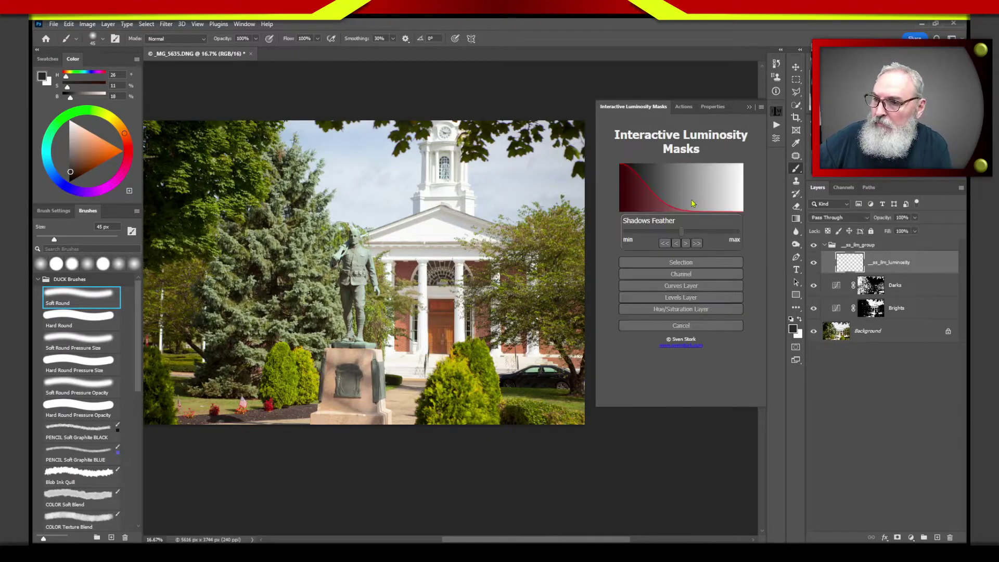
{"action": "left_click", "coordinate": [682, 325]}
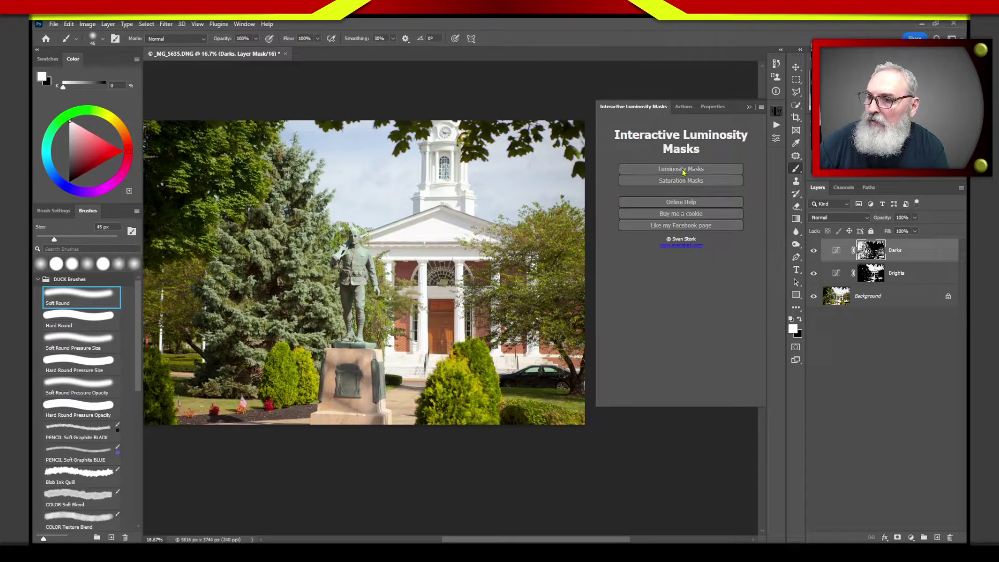
- Preview a Midtones luminosity mask on the photo and cancel it without outputting anything
{"action": "left_click", "coordinate": [681, 169]}
{"action": "left_click", "coordinate": [681, 182]}
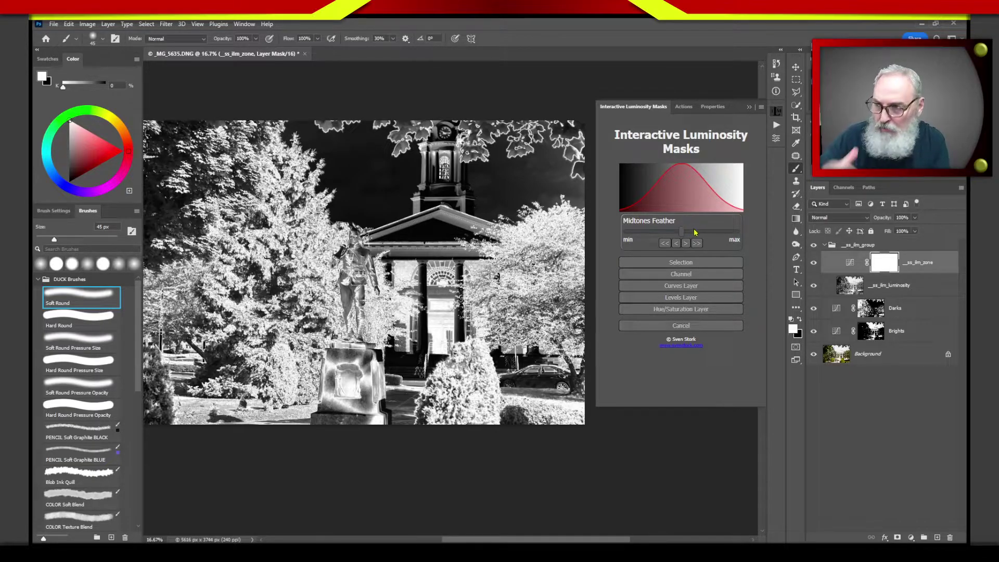
{"action": "left_click", "coordinate": [681, 326]}
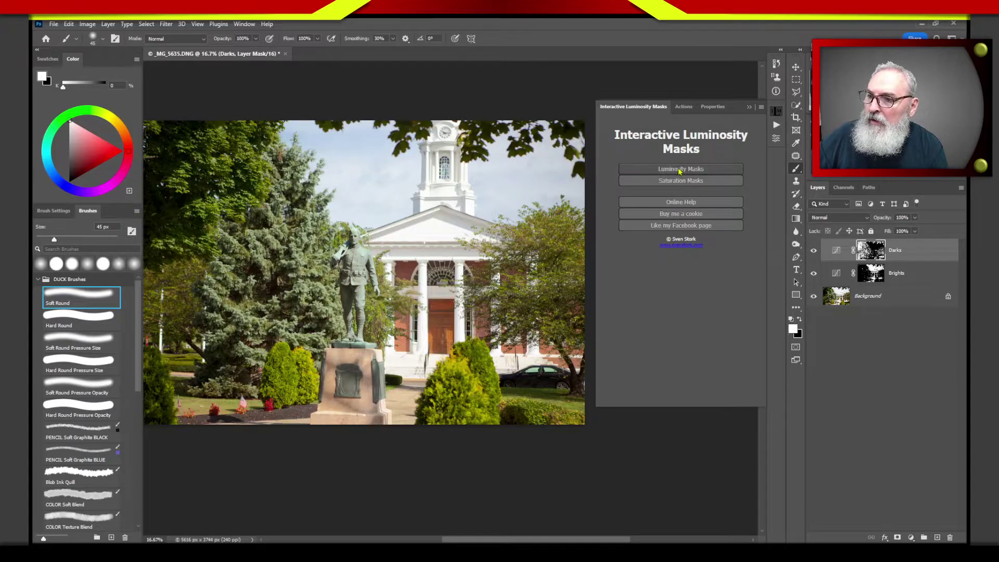
- Start a Zone luminosity mask and pick its luminosity from the light blue sky (c1d0e7) beside the church tower
{"action": "left_click", "coordinate": [679, 170]}
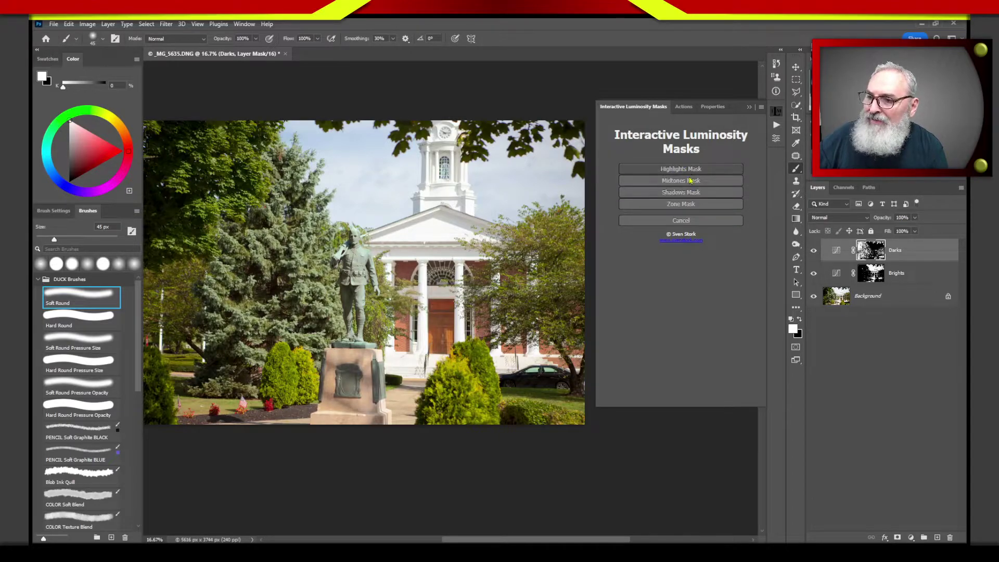
{"action": "left_click", "coordinate": [684, 207]}
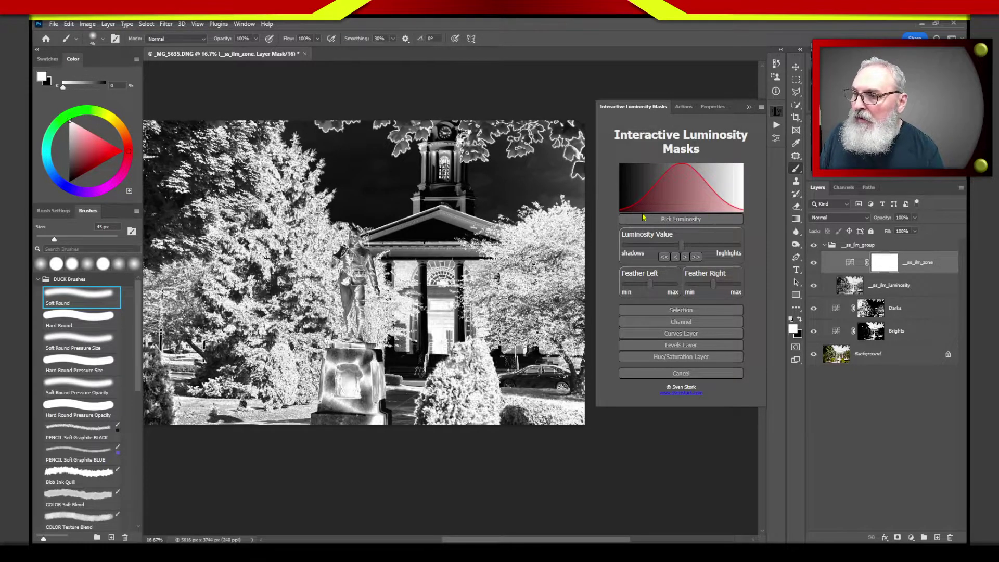
{"action": "left_click", "coordinate": [681, 220]}
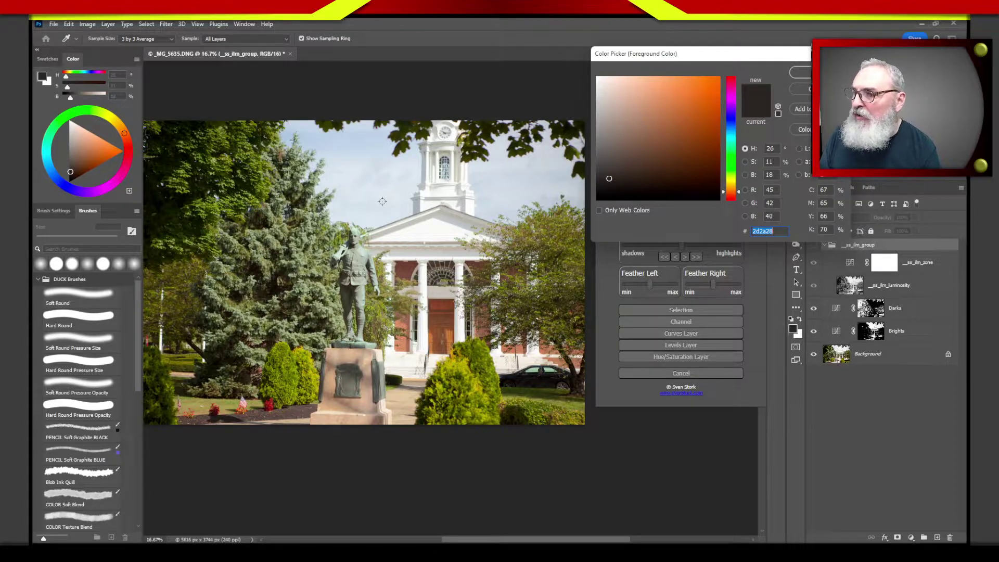
{"action": "left_click", "coordinate": [358, 141]}
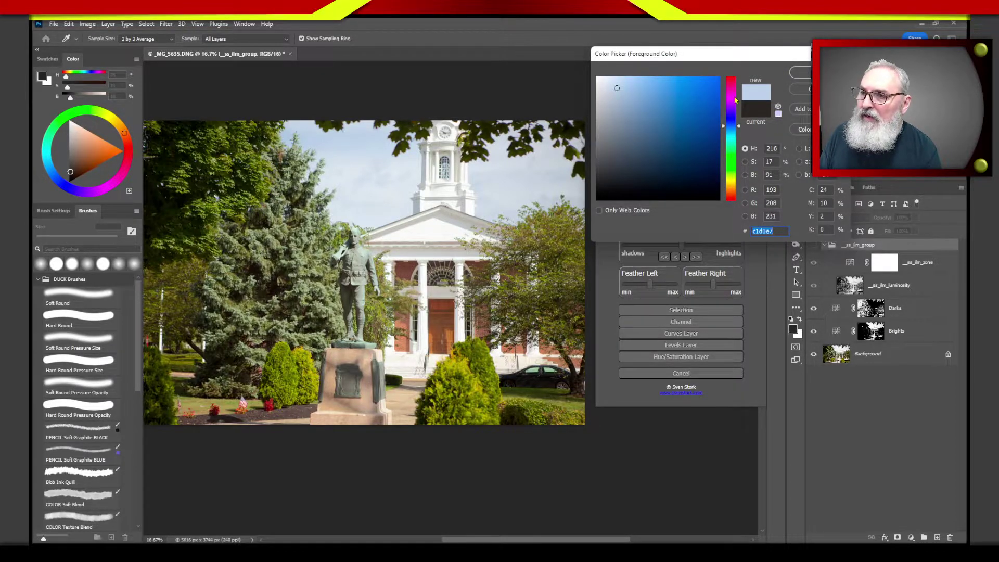
{"action": "key", "text": "Return"}
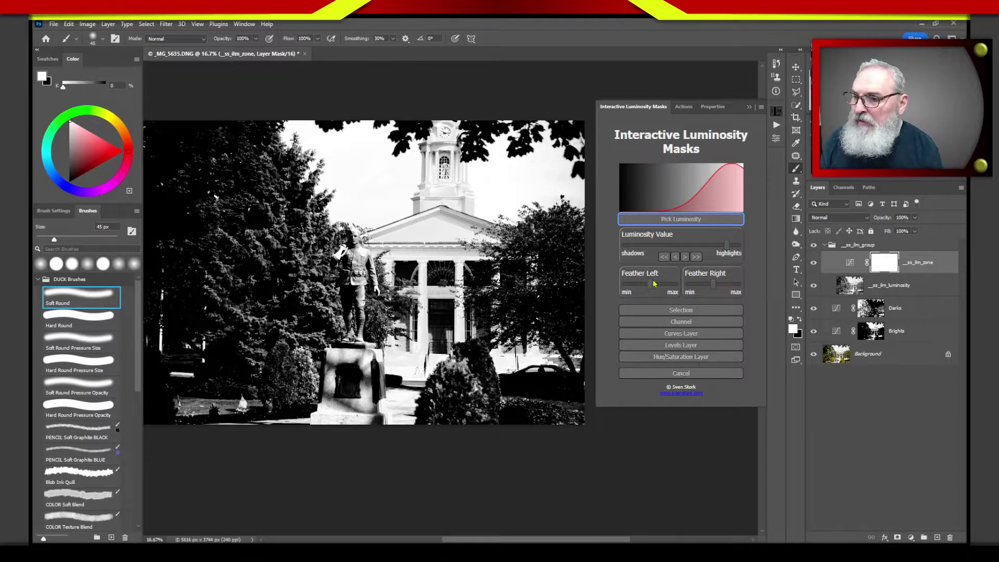
- Narrow the zone around the sky's luminosity by lowering Feather Left and Feather Right to near their minimum
{"action": "left_click_drag", "start_coordinate": [651, 290], "coordinate": [640, 293]}
{"action": "left_click_drag", "start_coordinate": [713, 284], "coordinate": [633, 290]}
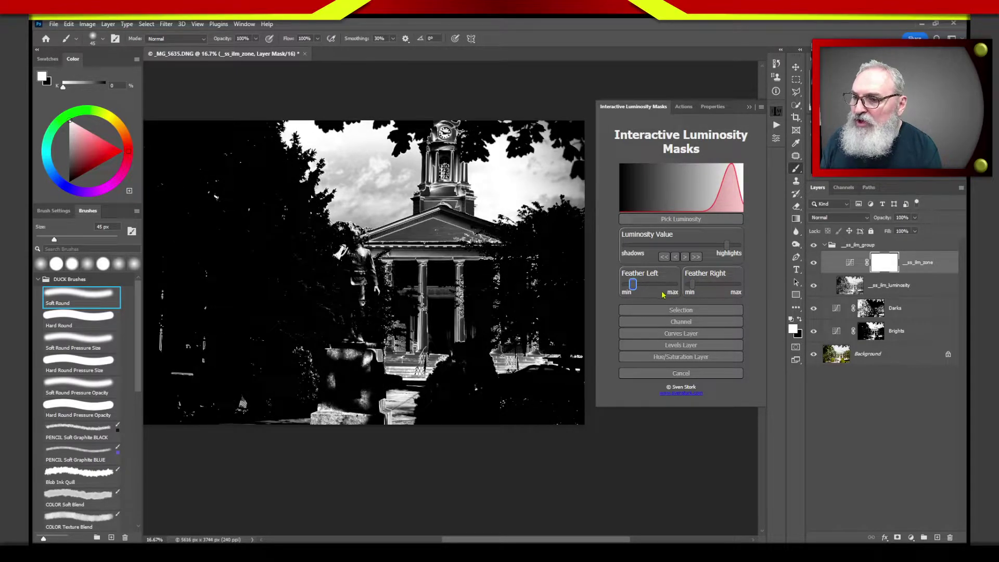
{"action": "left_click", "coordinate": [692, 284]}
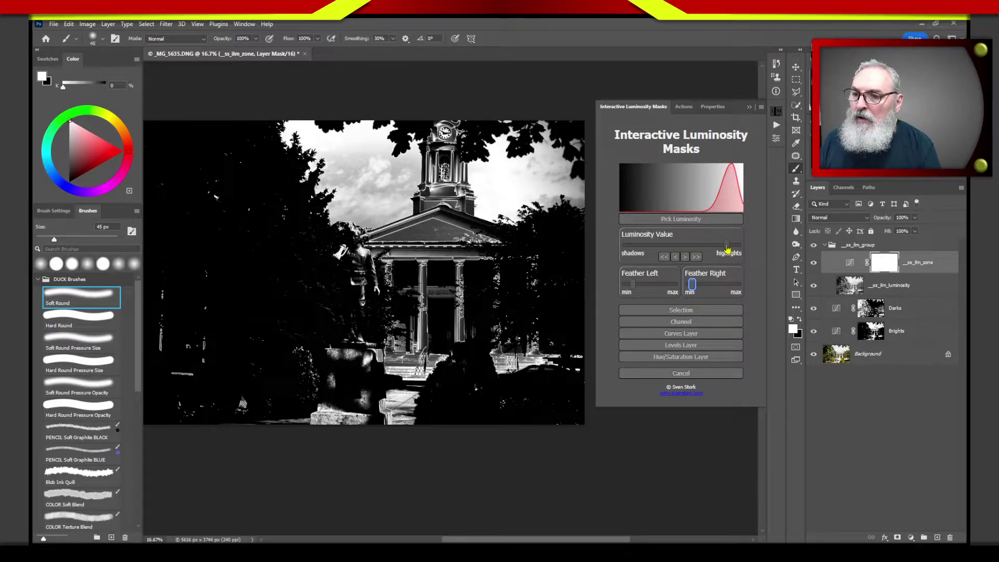
- Sweep the zone's Luminosity Value through the shadows and midtones, settling at just over a third, with Feather Left near its minimum
{"action": "left_click_drag", "start_coordinate": [727, 249], "coordinate": [644, 247]}
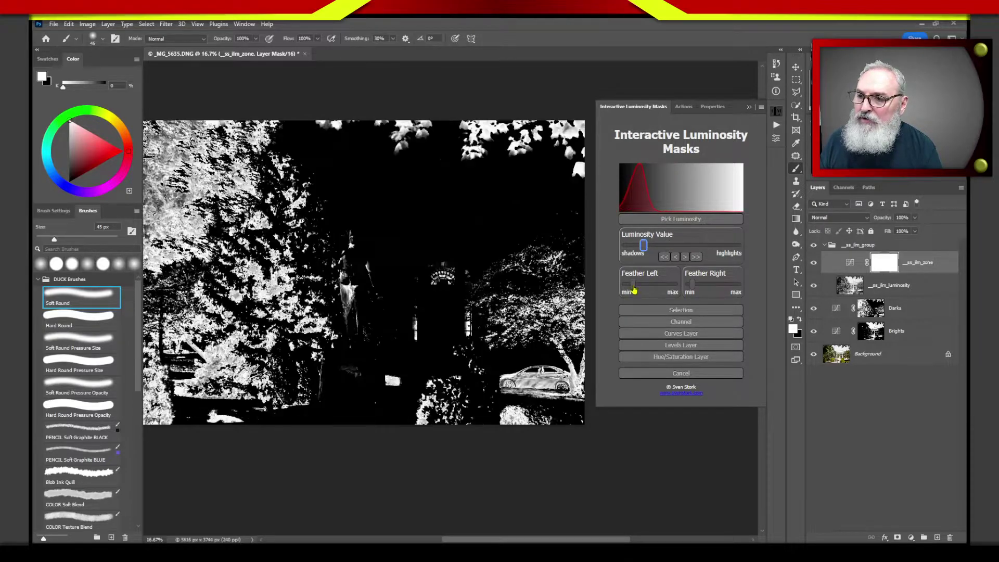
{"action": "left_click_drag", "start_coordinate": [634, 287], "coordinate": [629, 285]}
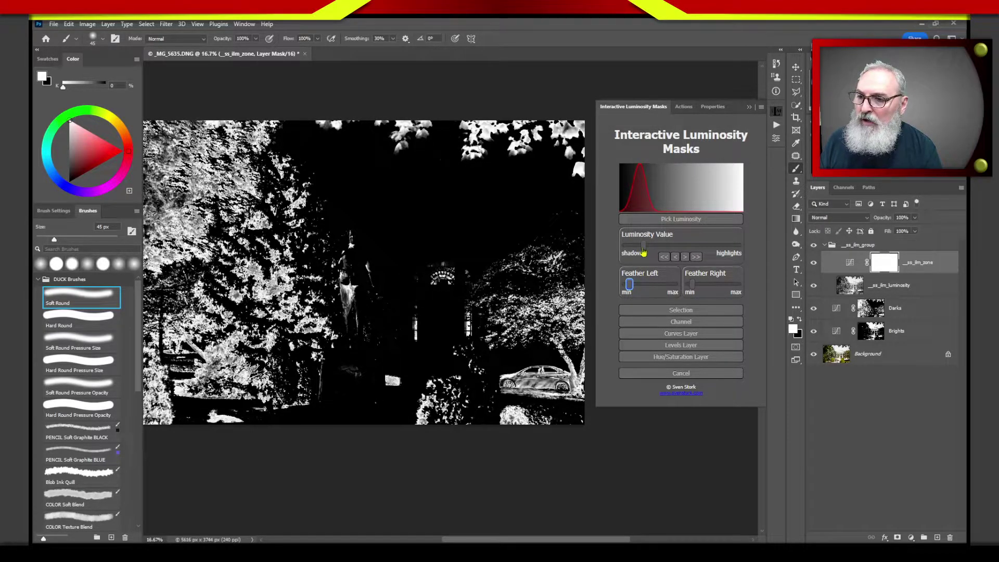
{"action": "left_click_drag", "start_coordinate": [644, 251], "coordinate": [642, 250]}
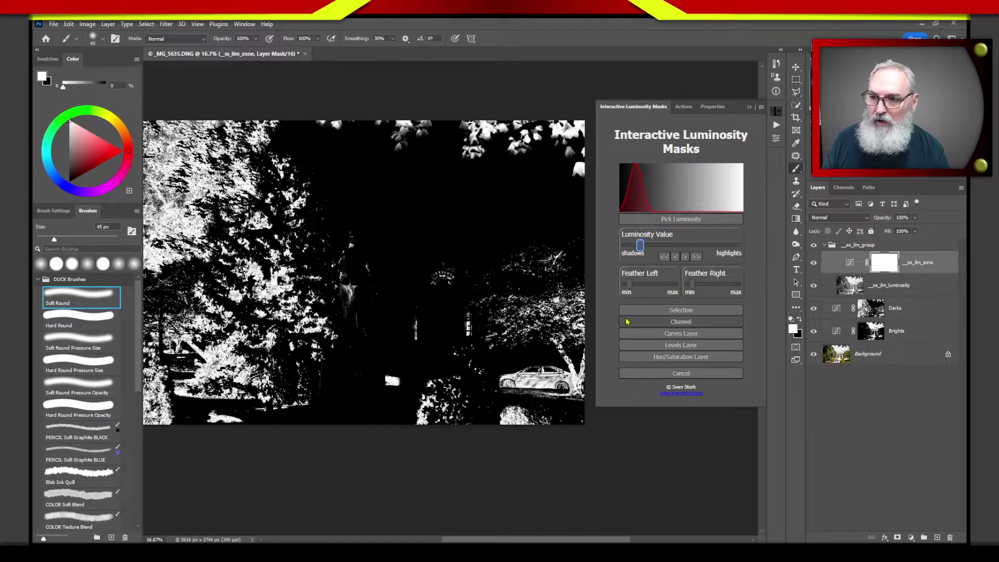
{"action": "left_click_drag", "start_coordinate": [640, 246], "coordinate": [680, 242]}
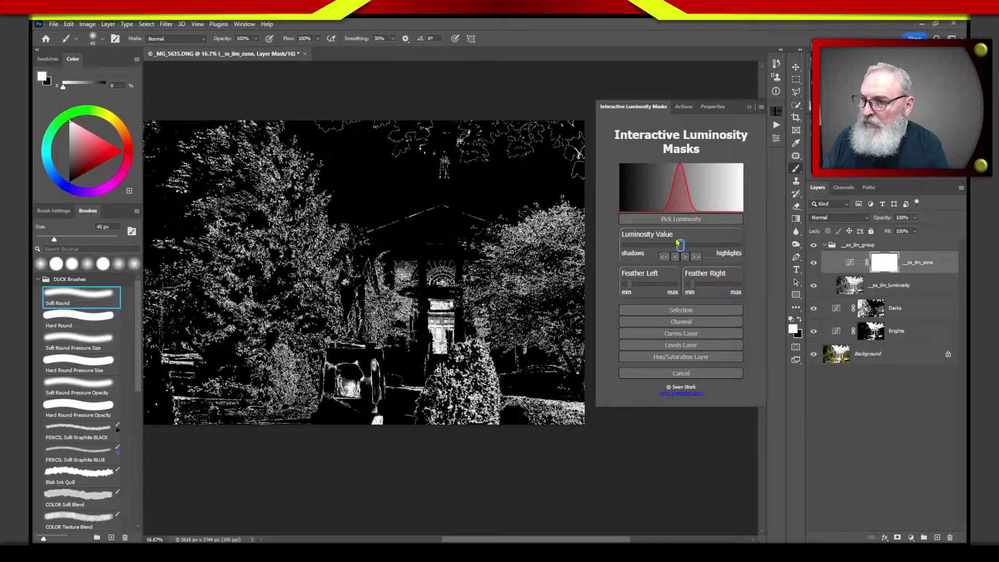
{"action": "left_click_drag", "start_coordinate": [681, 244], "coordinate": [665, 248]}
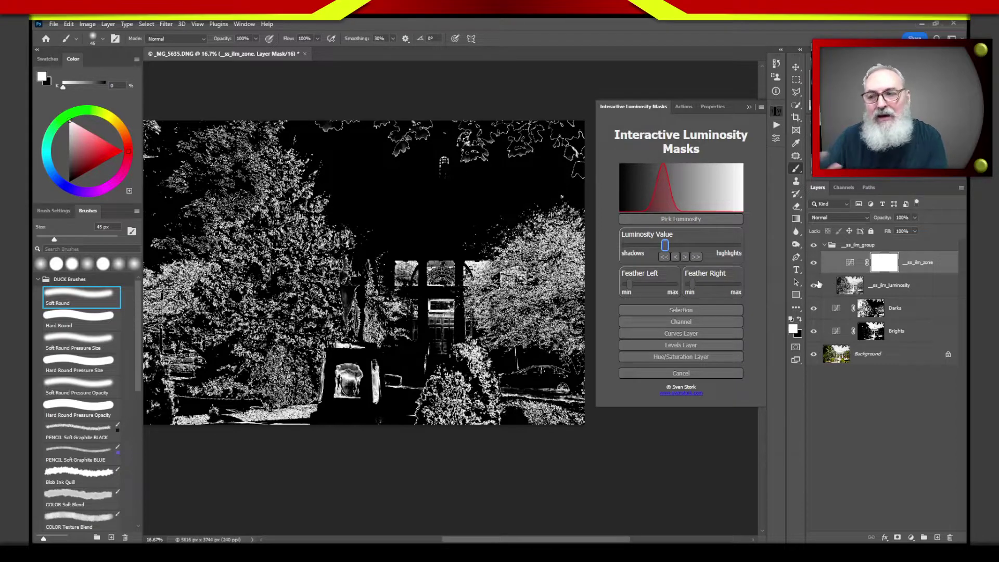
- Widen the zone's Feather Left to about a third and set the Luminosity Value to about 40% of its range
{"action": "left_click", "coordinate": [635, 284]}
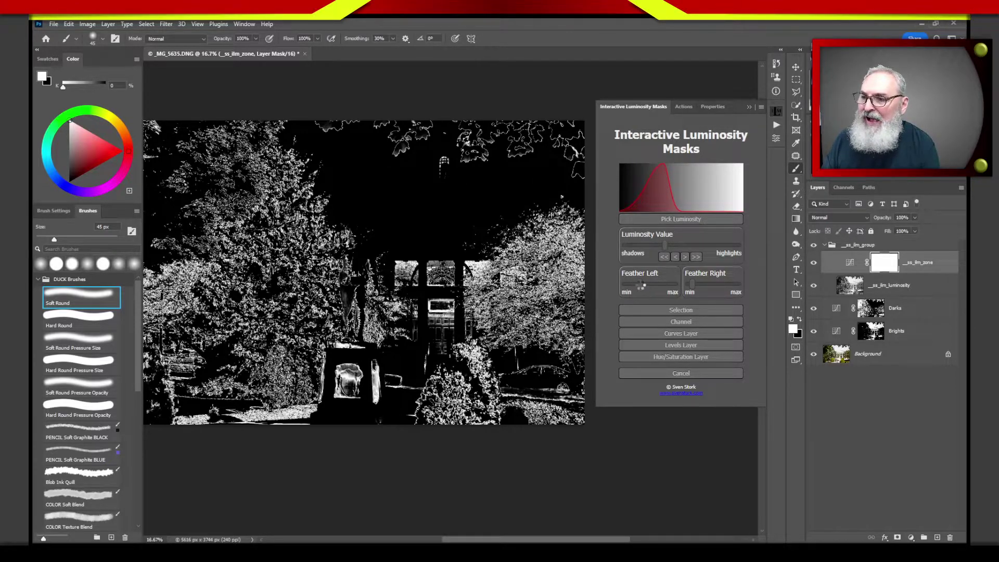
{"action": "left_click", "coordinate": [640, 286]}
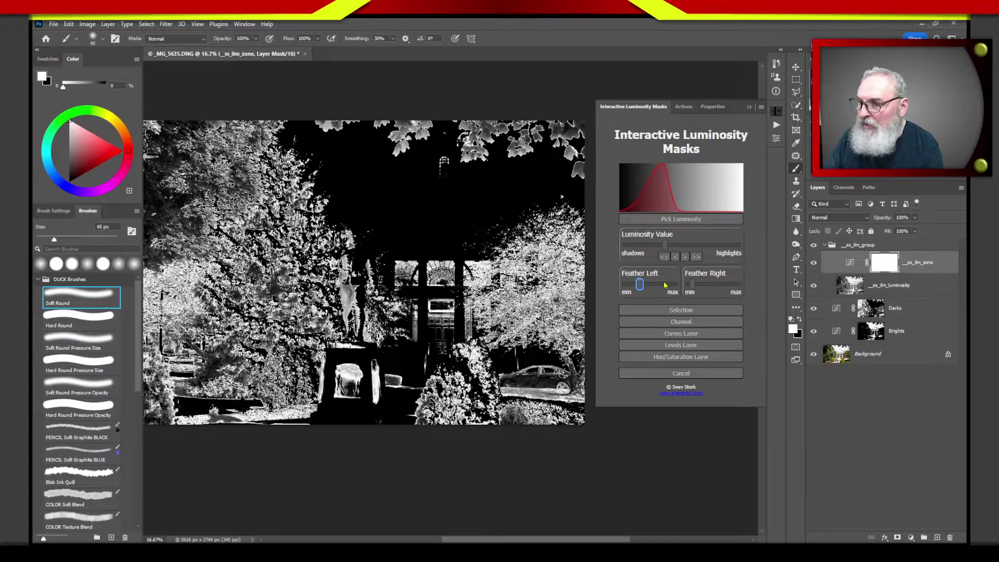
{"action": "left_click", "coordinate": [693, 285]}
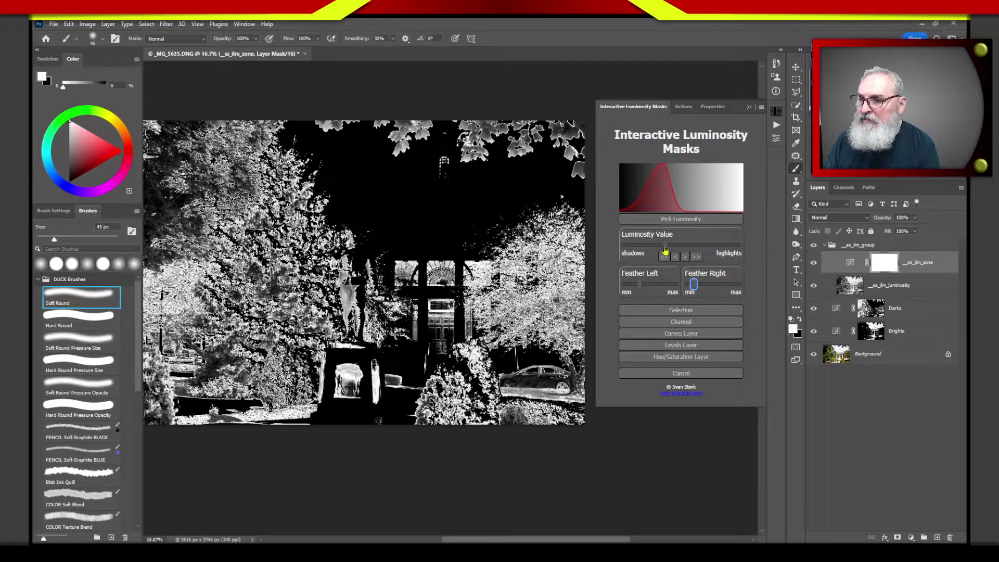
{"action": "left_click_drag", "start_coordinate": [666, 250], "coordinate": [667, 247]}
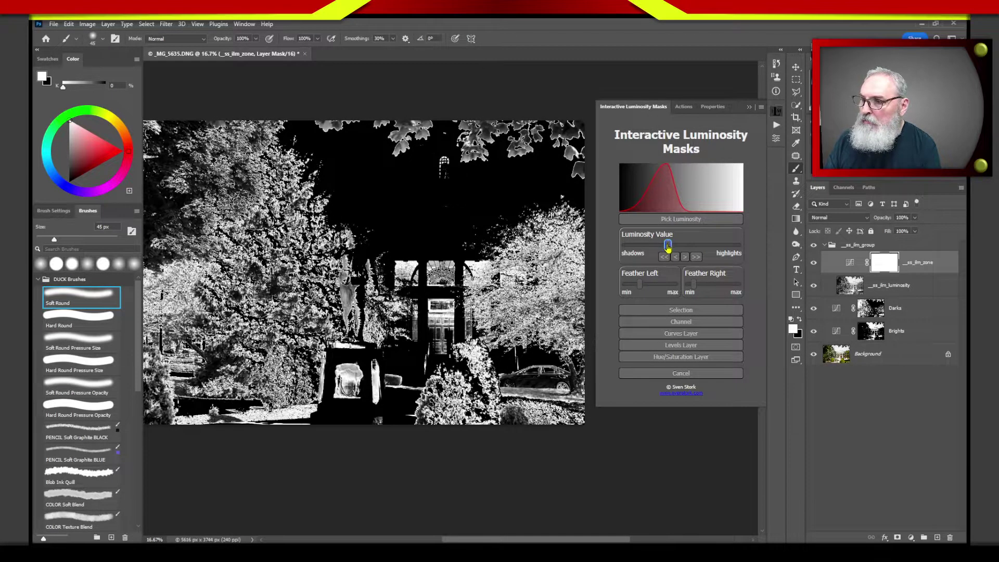
{"action": "left_click_drag", "start_coordinate": [668, 247], "coordinate": [670, 247]}
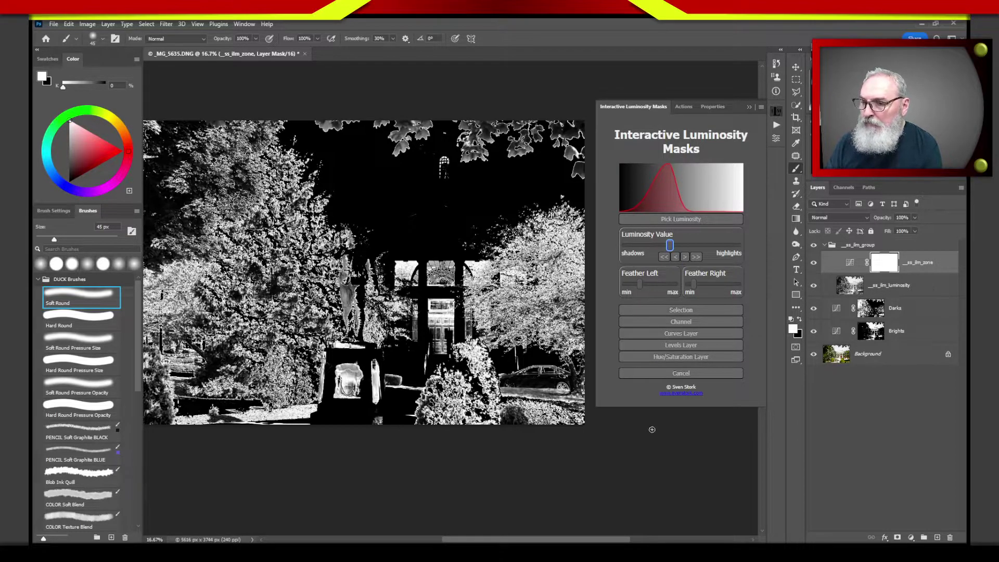
- Create a Curves layer named Shadows from the zone mask and pull its curve down to input 138, output 91
{"action": "left_click", "coordinate": [676, 334]}
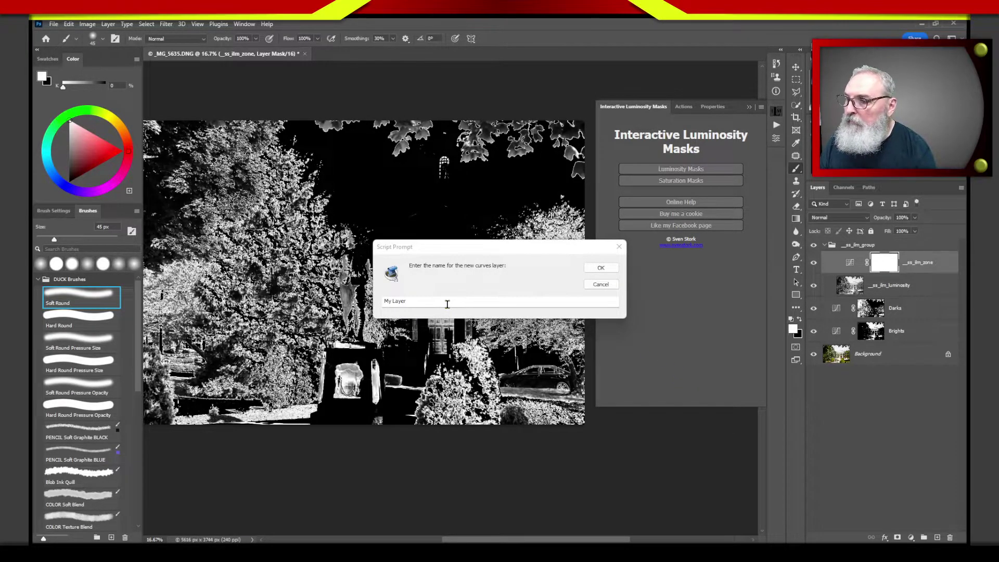
{"action": "left_click", "coordinate": [485, 299]}
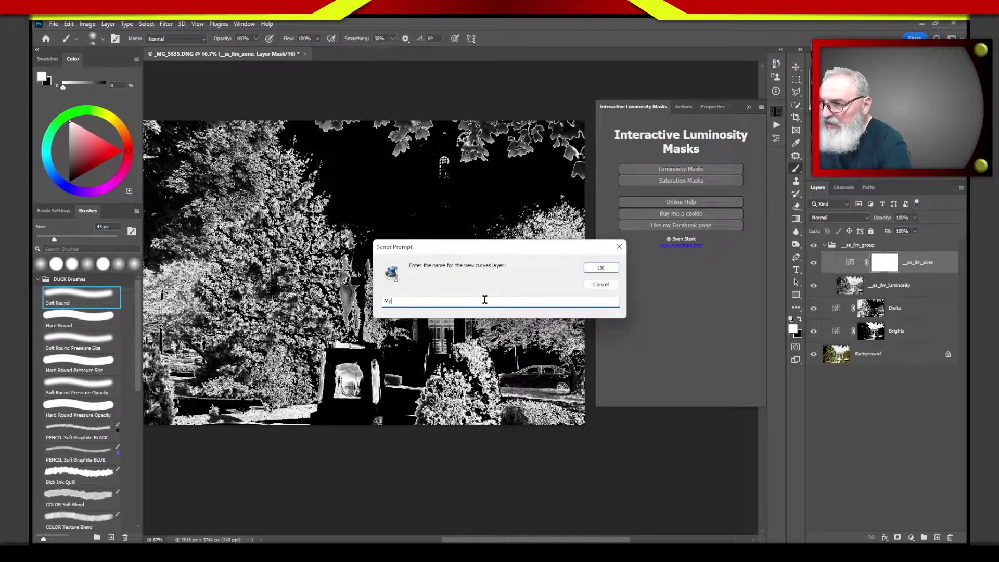
{"action": "key", "text": "BackSpace"}
{"action": "key", "text": "BackSpace"}
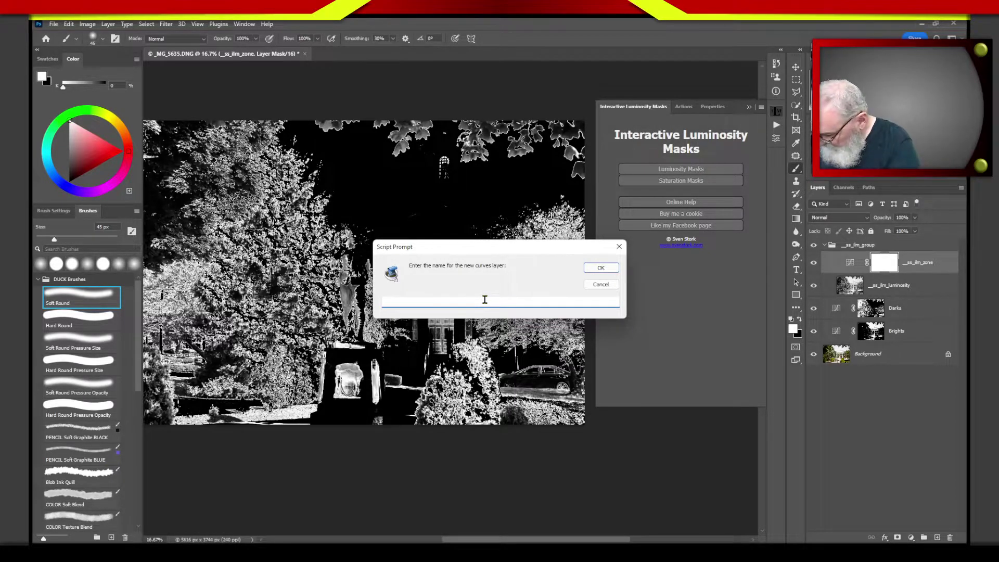
{"action": "type", "text": "Shad"}
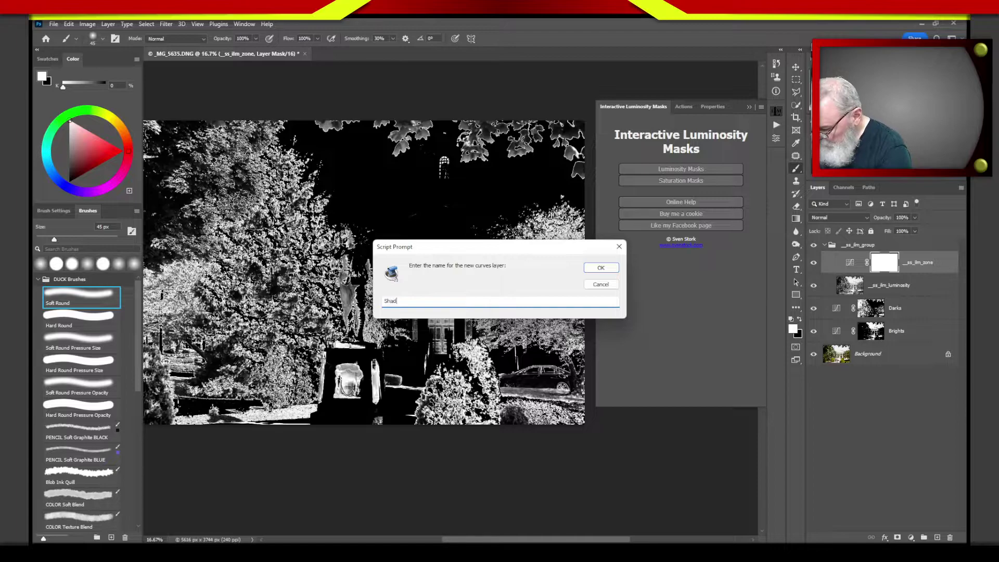
{"action": "type", "text": "ows"}
{"action": "key", "text": "Return"}
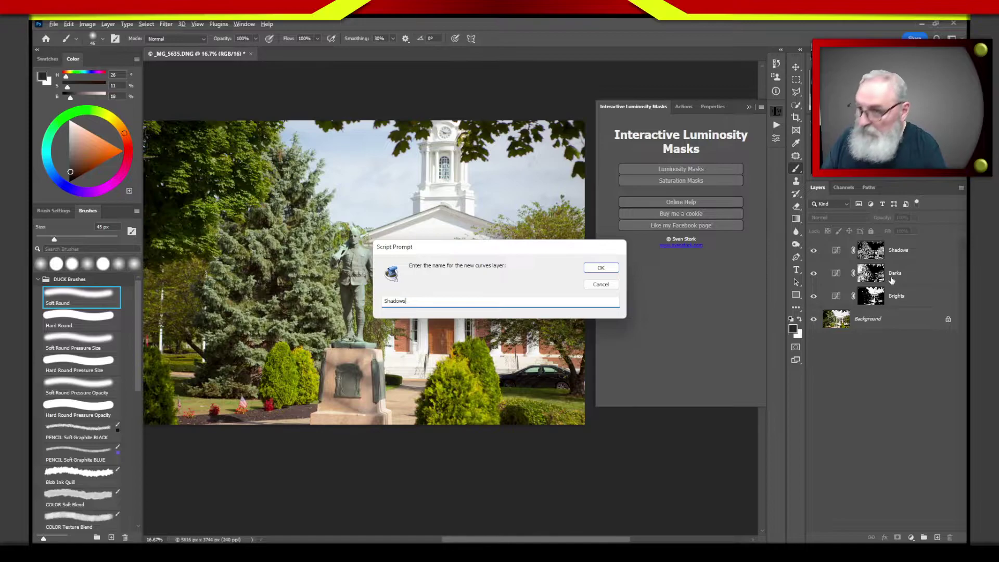
{"action": "key", "text": "Return"}
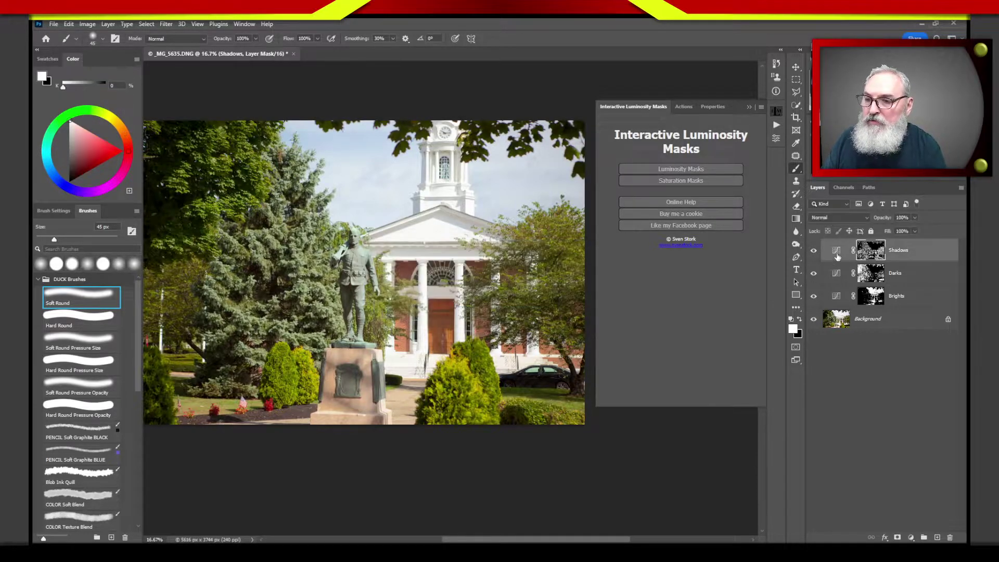
{"action": "double_click", "coordinate": [838, 253]}
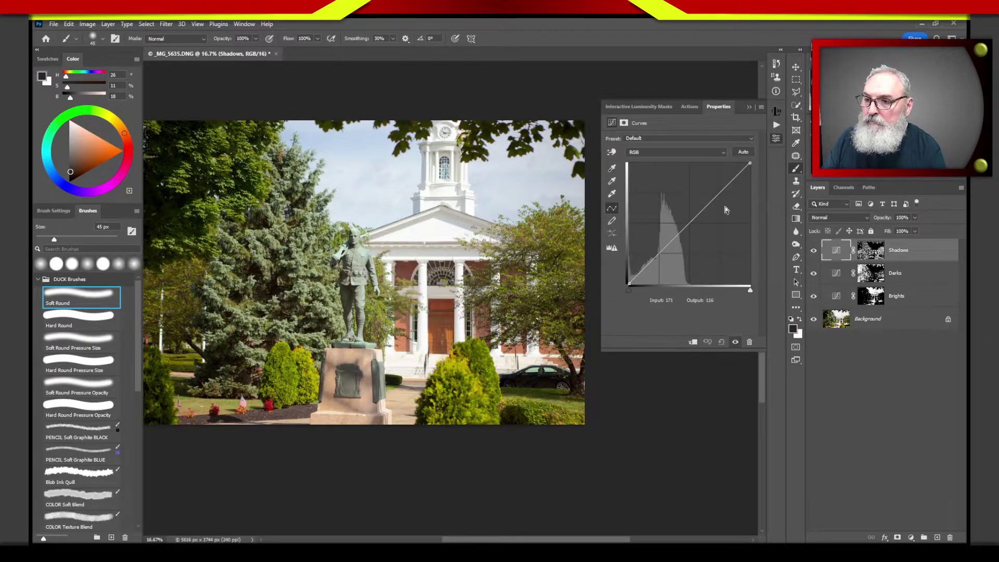
{"action": "mouse_move", "coordinate": [695, 221]}
{"action": "left_mouse_down"}
{"action": "mouse_move", "coordinate": [698, 229]}
{"action": "mouse_move", "coordinate": [680, 194]}
{"action": "mouse_move", "coordinate": [702, 227]}
{"action": "mouse_move", "coordinate": [693, 240]}
{"action": "left_mouse_up"}
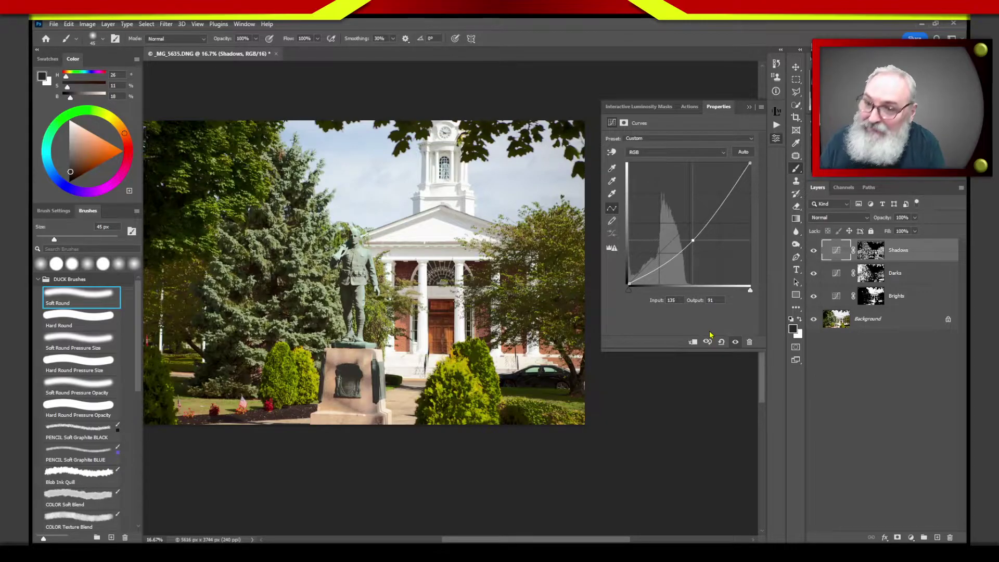
- Show the Brights layer's mask by itself on the canvas and clear the layer settings out of the way
{"action": "left_click", "coordinate": [871, 296]}
{"action": "double_click", "coordinate": [871, 297]}
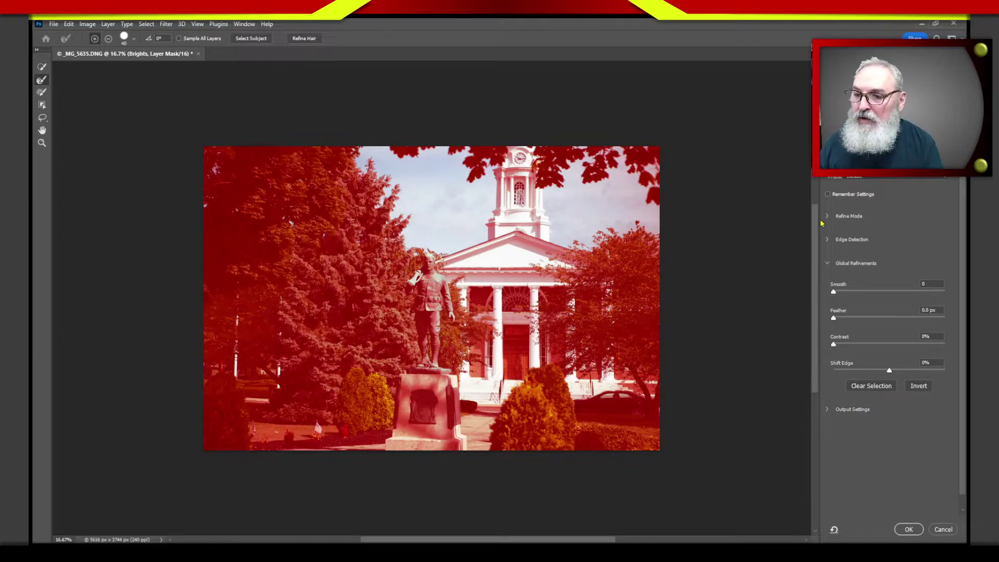
{"action": "key", "text": "Escape"}
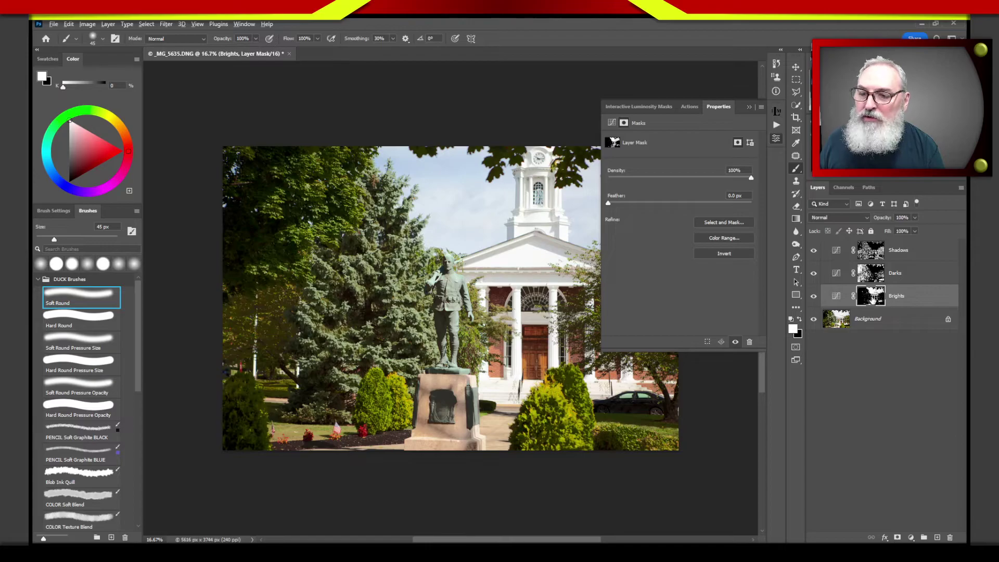
{"action": "left_click", "coordinate": [873, 302], "text": "alt"}
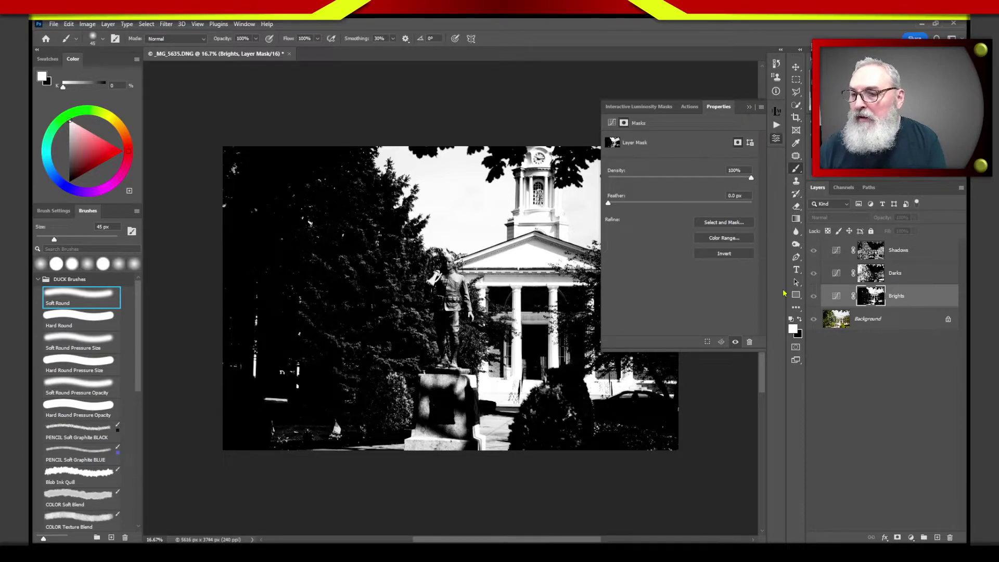
{"action": "left_click", "coordinate": [749, 107]}
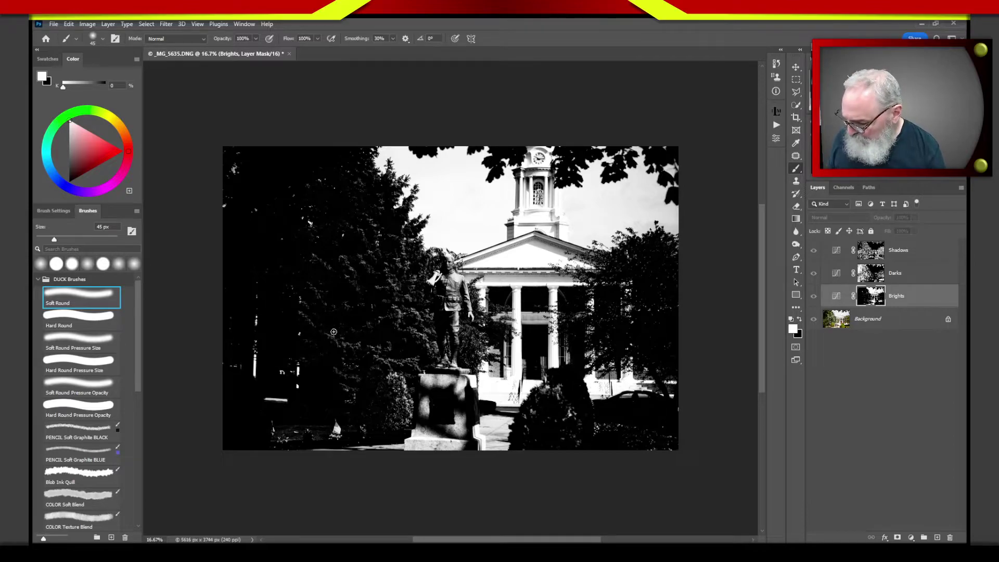
- Enlarge the Soft Round brush to 600 px and make black the foreground colour
{"action": "key", "text": "bracketright"}
{"action": "key", "text": "bracketright"}
{"action": "key", "text": "bracketright"}
{"action": "key", "text": "bracketright"}
{"action": "key", "text": "bracketright"}
{"action": "key", "text": "bracketright"}
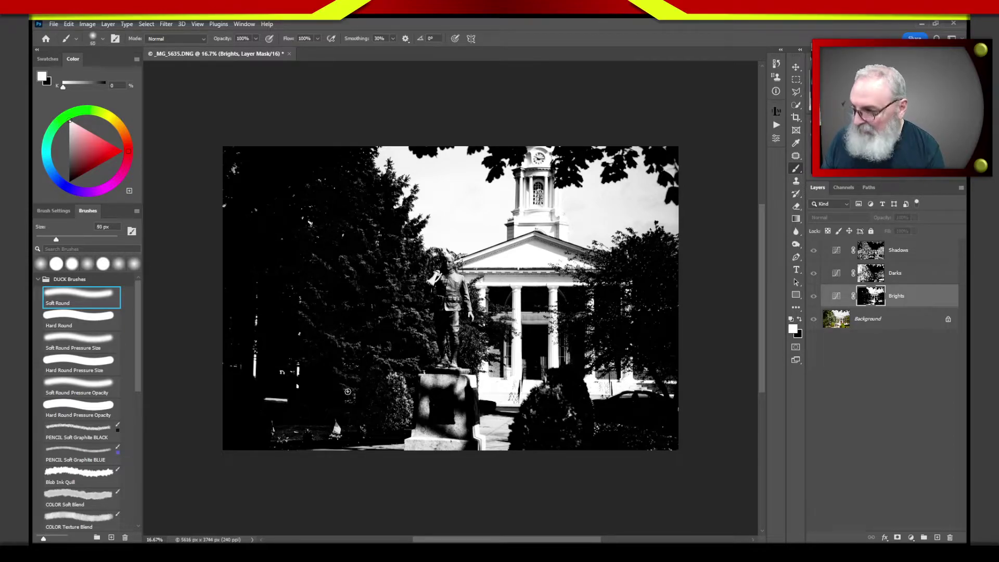
{"action": "key", "text": "bracketright"}
{"action": "key", "text": "bracketright"}
{"action": "key", "text": "bracketright"}
{"action": "key", "text": "bracketright"}
{"action": "key", "text": "bracketright"}
{"action": "key", "text": "bracketright"}
{"action": "key", "text": "bracketright"}
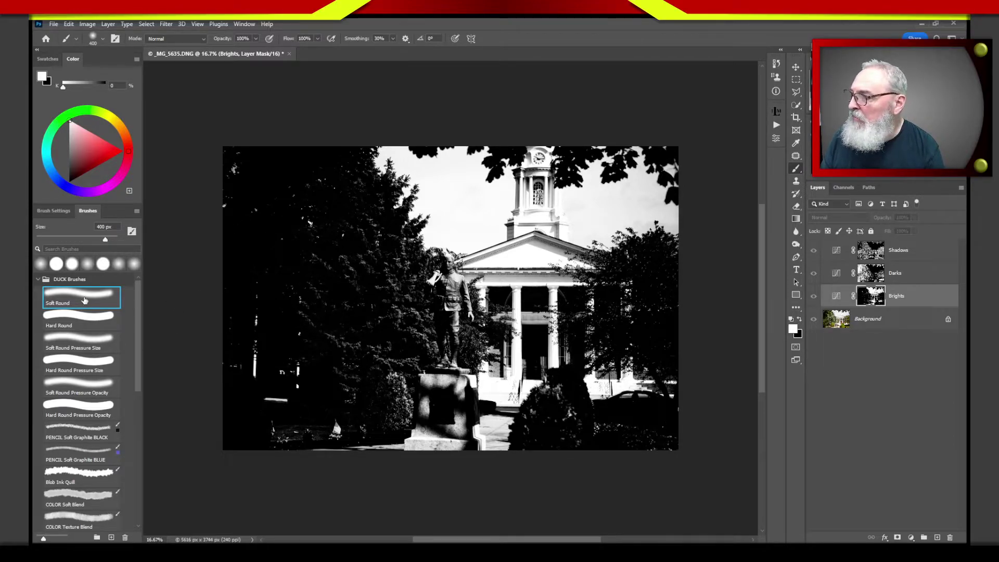
{"action": "key", "text": "bracketright"}
{"action": "key", "text": "bracketright"}
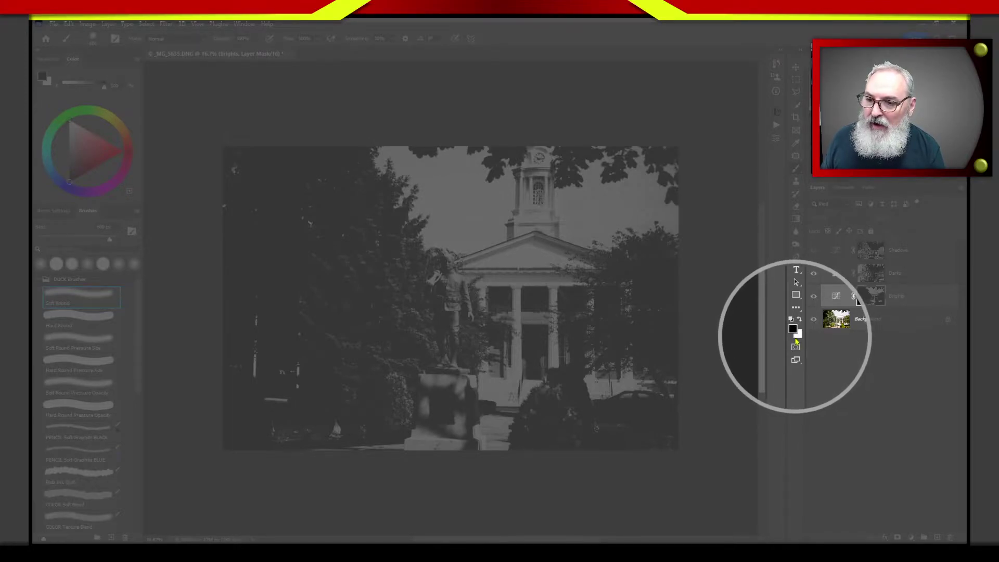
{"action": "key", "text": "x"}
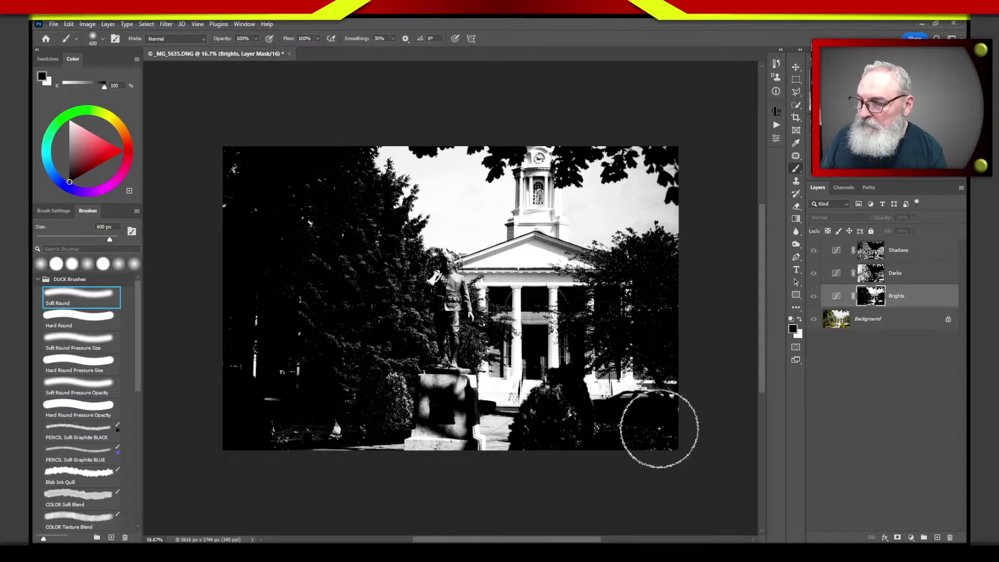
- Paint black on the Brights mask over the trees on the image's left side and the bushes at its lower right
{"action": "left_click_drag", "start_coordinate": [872, 298], "coordinate": [877, 301]}
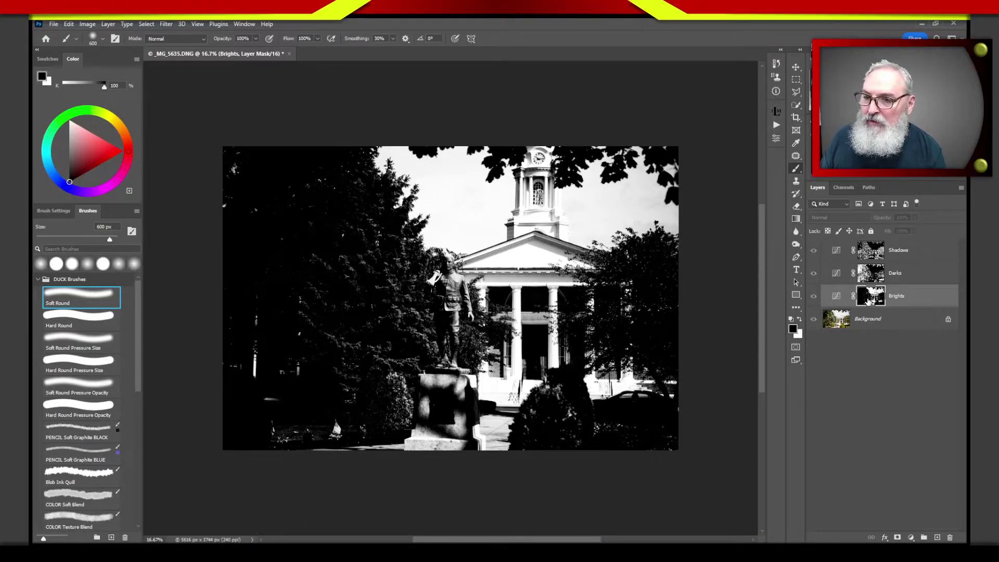
{"action": "left_click", "coordinate": [837, 297]}
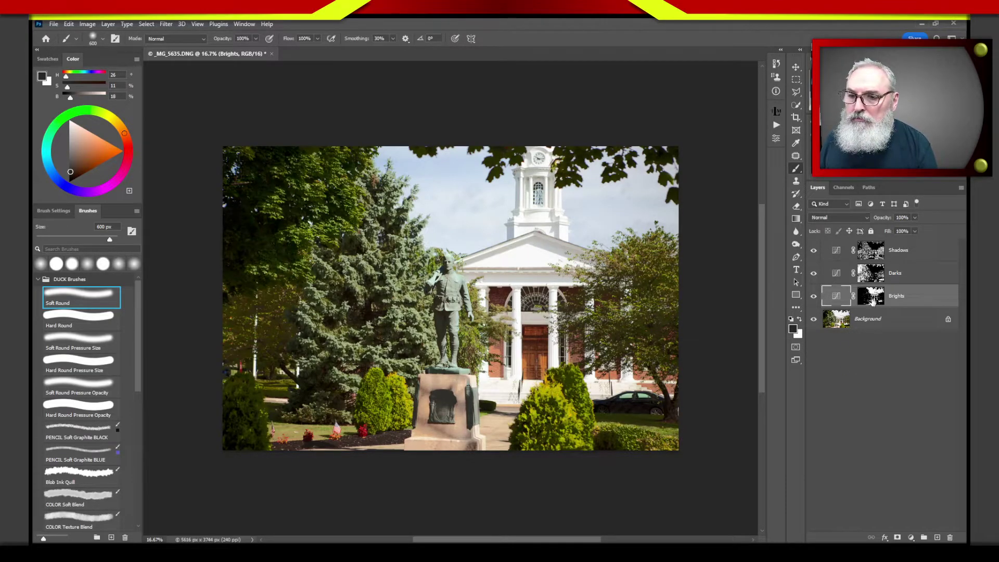
{"action": "left_click", "coordinate": [874, 302]}
{"action": "left_click", "coordinate": [869, 303], "text": "alt"}
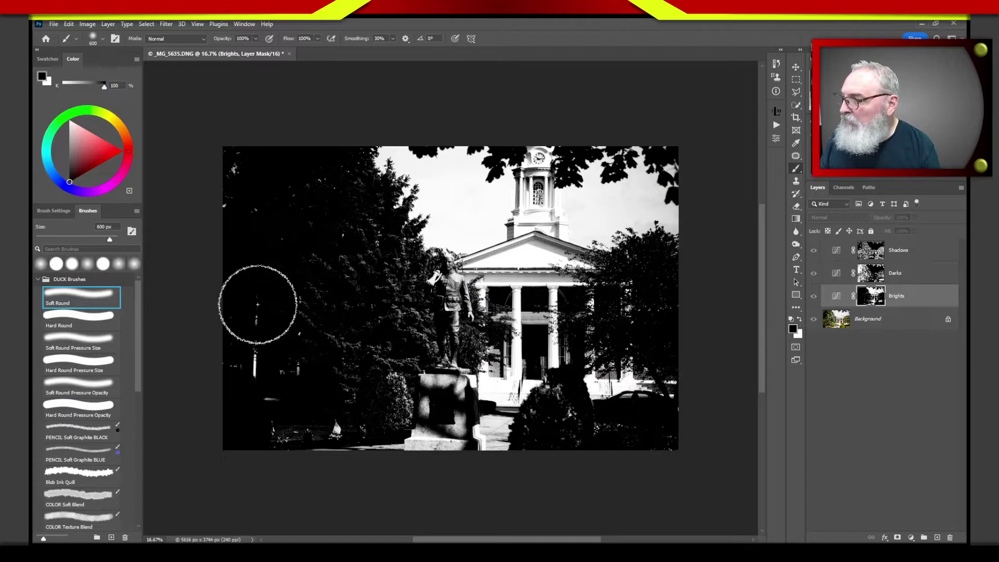
{"action": "mouse_move", "coordinate": [323, 406]}
{"action": "left_mouse_down"}
{"action": "mouse_move", "coordinate": [314, 450]}
{"action": "mouse_move", "coordinate": [343, 414]}
{"action": "mouse_move", "coordinate": [343, 438]}
{"action": "mouse_move", "coordinate": [279, 443]}
{"action": "mouse_move", "coordinate": [316, 427]}
{"action": "mouse_move", "coordinate": [262, 298]}
{"action": "mouse_move", "coordinate": [256, 411]}
{"action": "mouse_move", "coordinate": [247, 232]}
{"action": "mouse_move", "coordinate": [216, 160]}
{"action": "mouse_move", "coordinate": [265, 219]}
{"action": "mouse_move", "coordinate": [326, 218]}
{"action": "mouse_move", "coordinate": [344, 330]}
{"action": "mouse_move", "coordinate": [356, 242]}
{"action": "mouse_move", "coordinate": [346, 339]}
{"action": "mouse_move", "coordinate": [362, 425]}
{"action": "mouse_move", "coordinate": [318, 237]}
{"action": "mouse_move", "coordinate": [254, 209]}
{"action": "mouse_move", "coordinate": [253, 432]}
{"action": "left_mouse_up"}
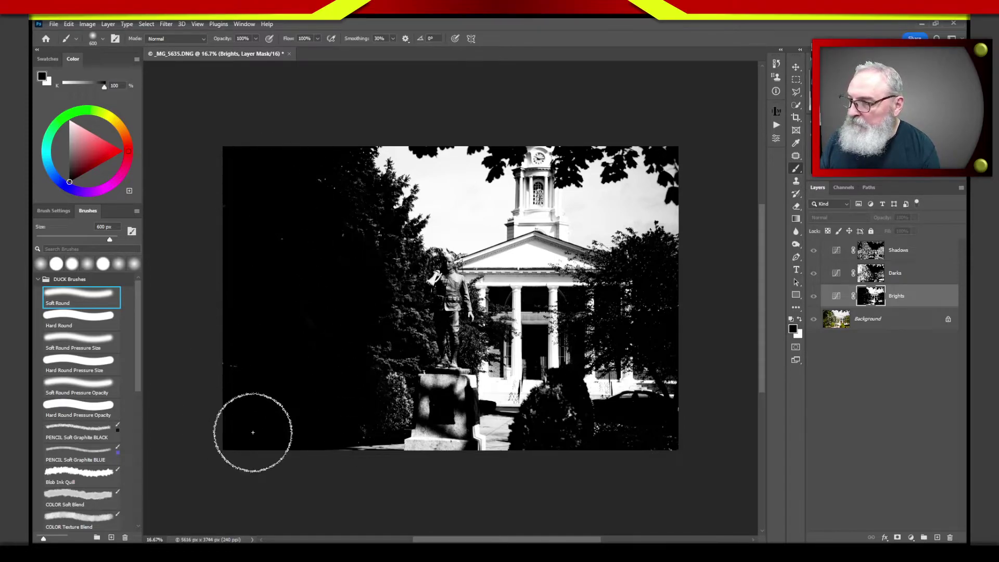
{"action": "mouse_move", "coordinate": [541, 396]}
{"action": "left_mouse_down"}
{"action": "mouse_move", "coordinate": [558, 408]}
{"action": "mouse_move", "coordinate": [545, 426]}
{"action": "mouse_move", "coordinate": [608, 459]}
{"action": "mouse_move", "coordinate": [625, 435]}
{"action": "mouse_move", "coordinate": [585, 430]}
{"action": "left_mouse_up"}
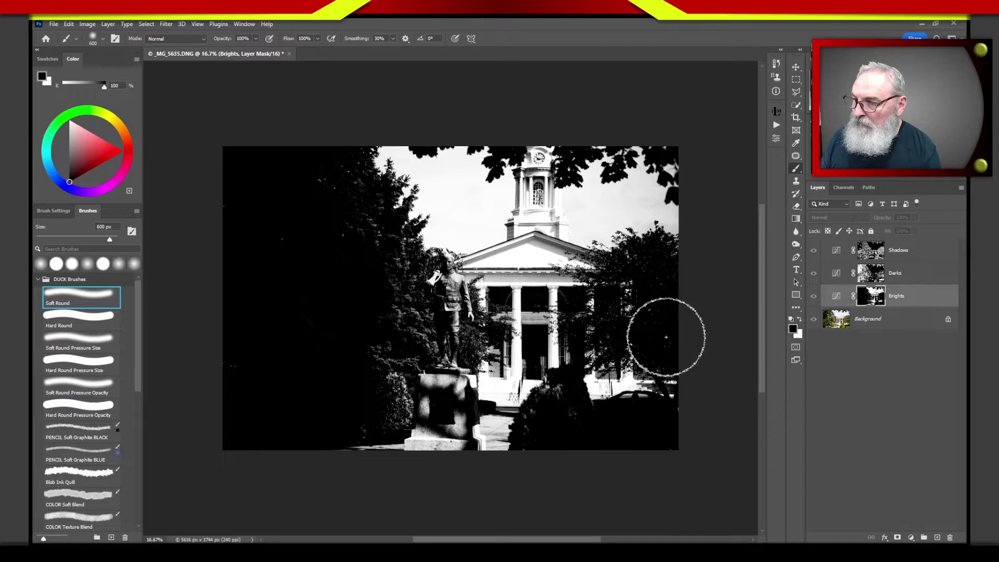
- Return to the image view and adjust the Brights layer's curve point to input 145, output 120
{"action": "left_click", "coordinate": [838, 297]}
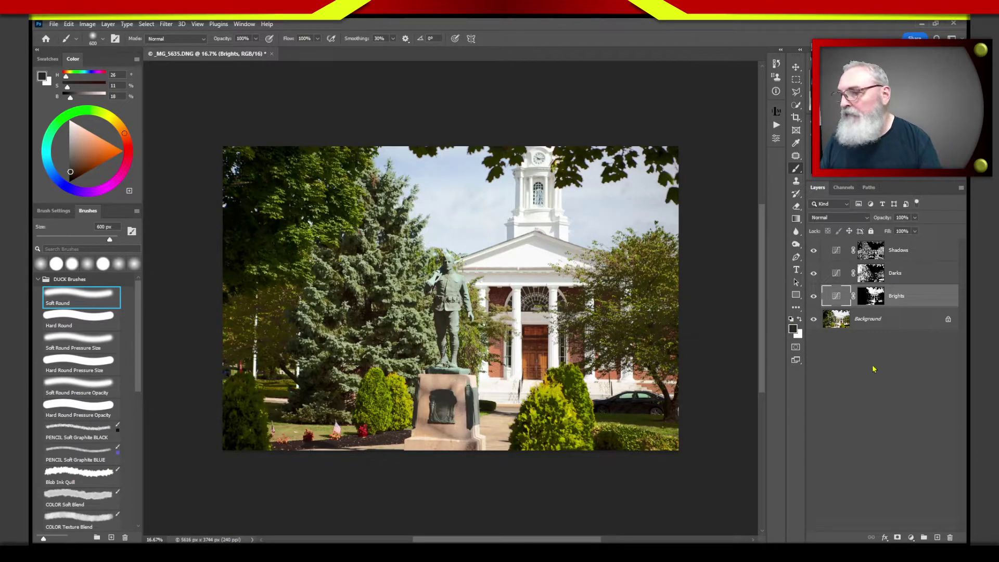
{"action": "double_click", "coordinate": [838, 297]}
{"action": "left_click_drag", "start_coordinate": [709, 240], "coordinate": [698, 227]}
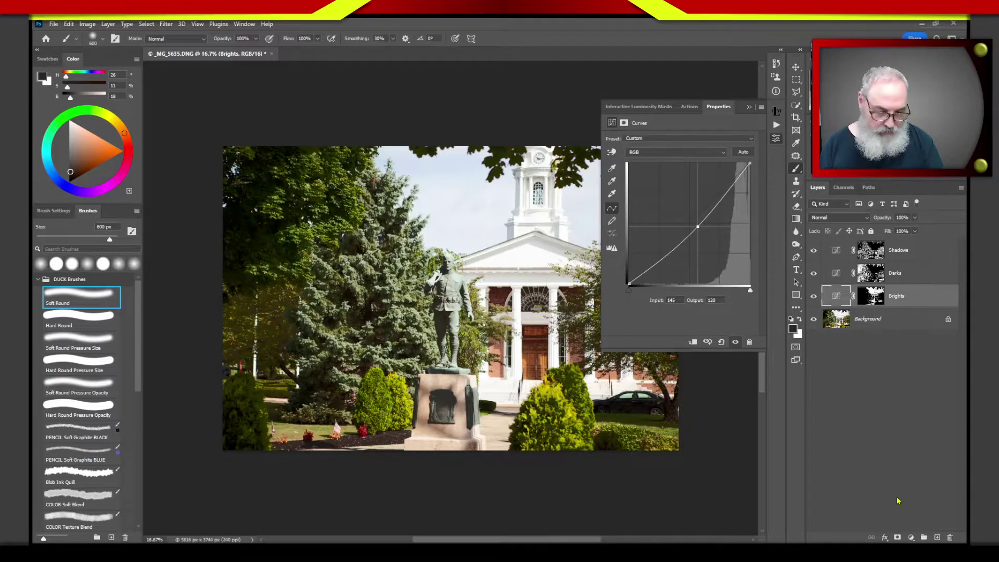
- Raise the Shadows layer's curve point to input 143, output 136
{"action": "left_click", "coordinate": [836, 252]}
{"action": "left_click_drag", "start_coordinate": [693, 240], "coordinate": [693, 215]}
{"action": "left_click_drag", "start_coordinate": [697, 217], "coordinate": [697, 220]}
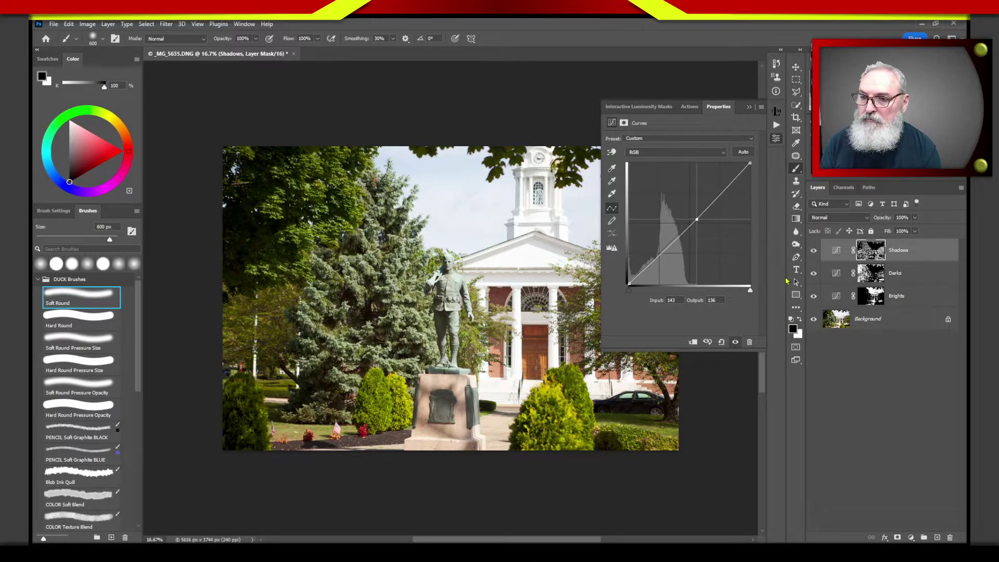
- Pull the Darks layer's curve down to input 117, output 83 and clear the curve settings off the image
{"action": "left_click", "coordinate": [830, 273]}
{"action": "left_click_drag", "start_coordinate": [685, 204], "coordinate": [685, 244]}
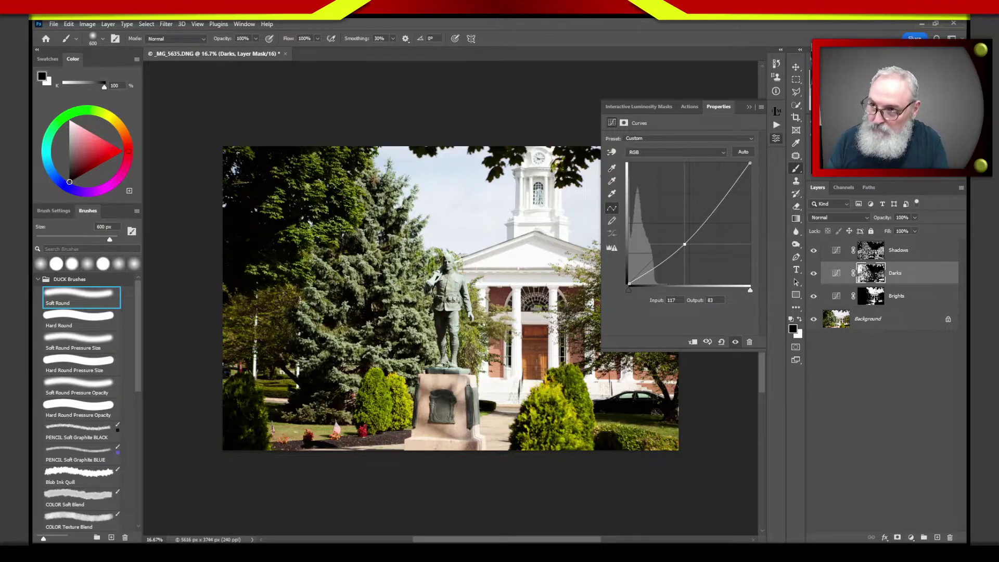
{"action": "left_click", "coordinate": [749, 107]}
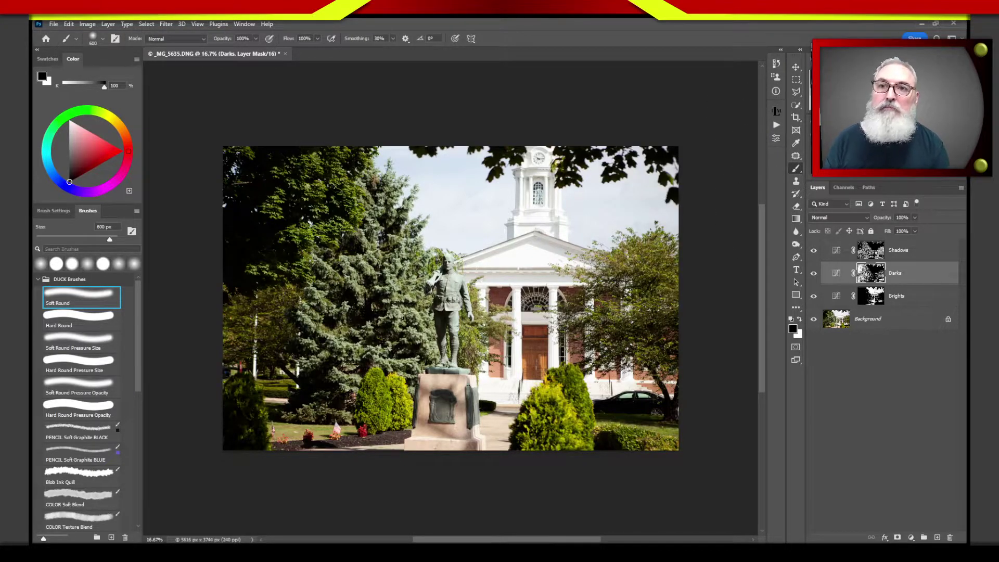
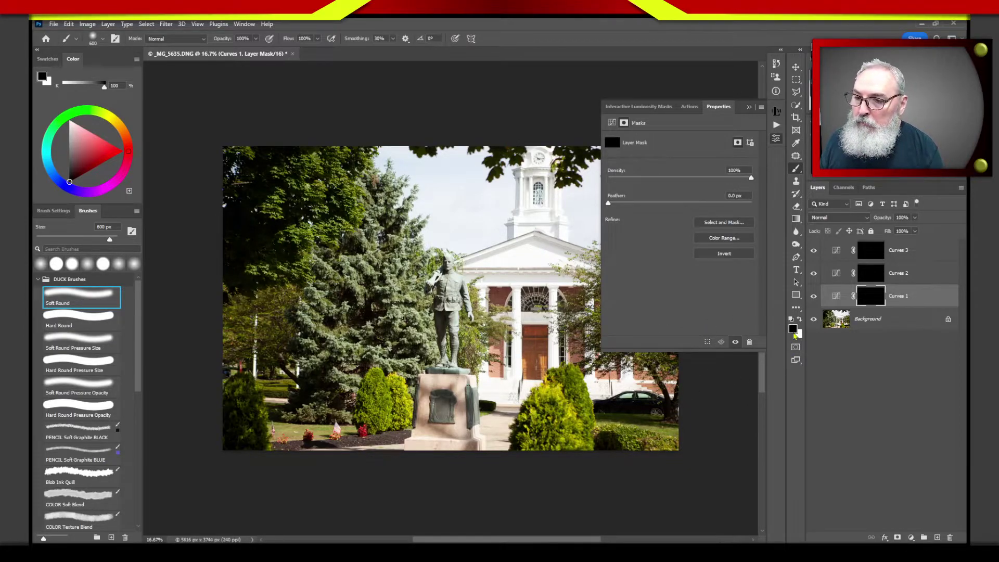
- Paint white with the 600 px soft brush over the statue and its pedestal on the Curves 1 mask
{"action": "key", "text": "c"}
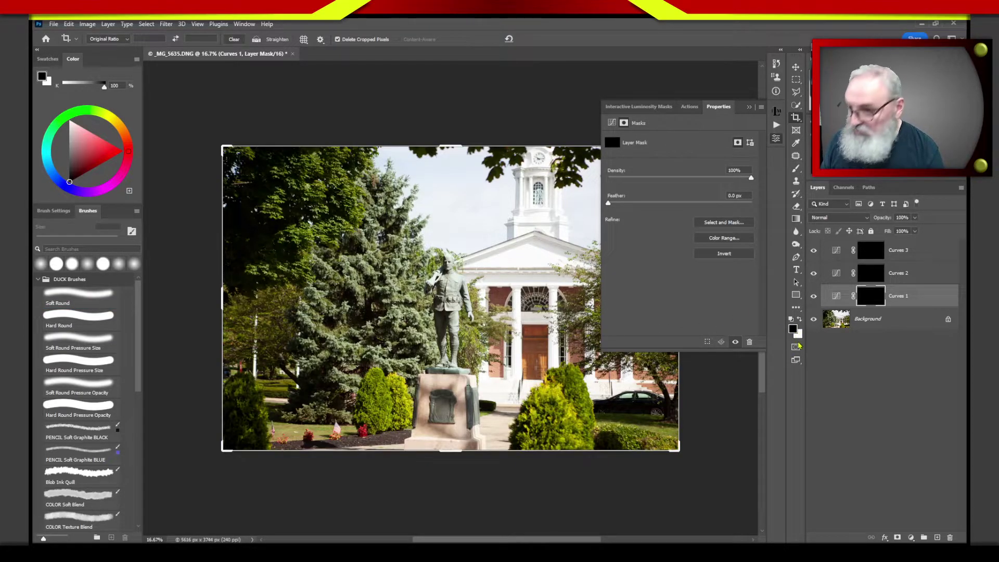
{"action": "key", "text": "b"}
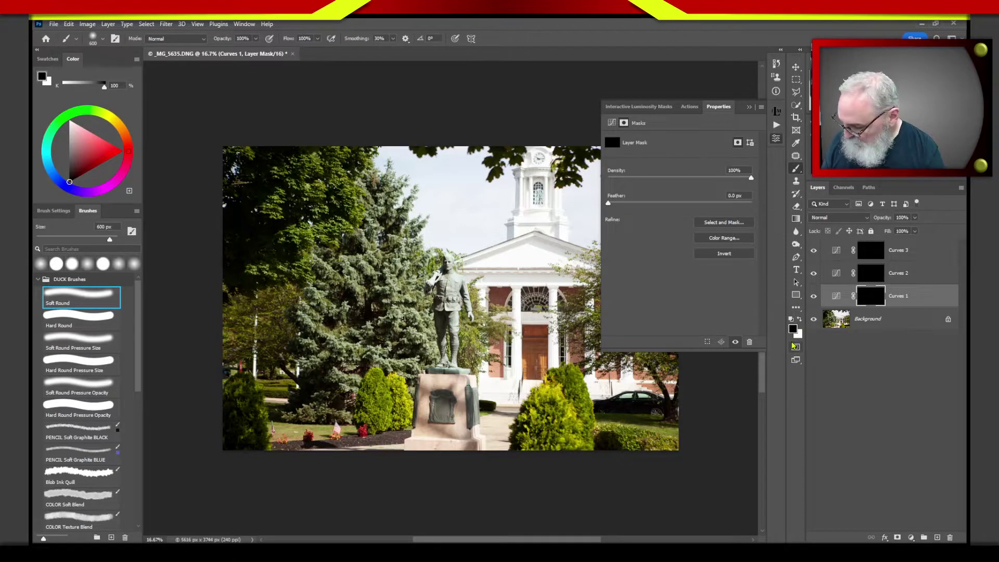
{"action": "key", "text": "x"}
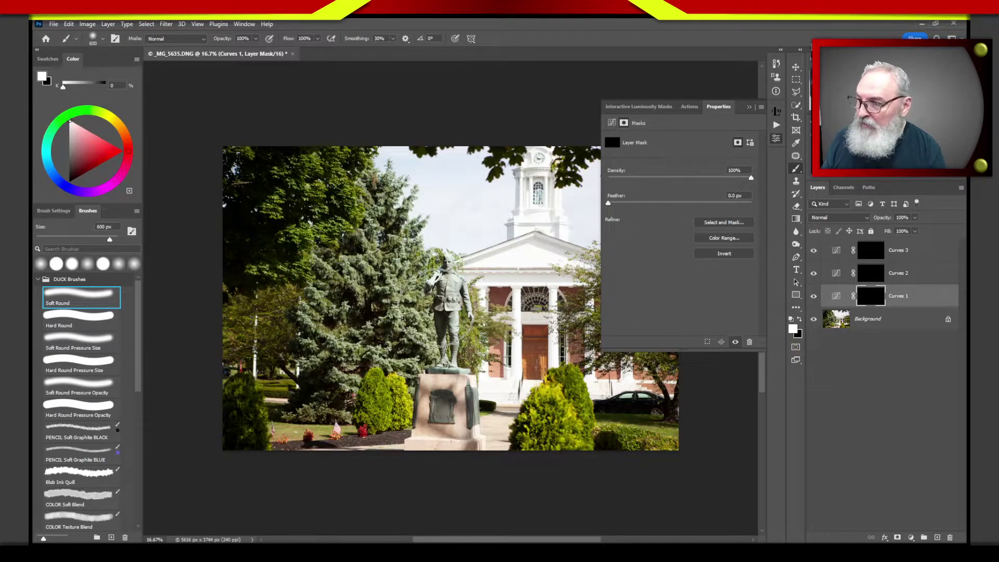
{"action": "mouse_move", "coordinate": [449, 348]}
{"action": "left_mouse_down"}
{"action": "mouse_move", "coordinate": [448, 264]}
{"action": "mouse_move", "coordinate": [459, 456]}
{"action": "left_mouse_up"}
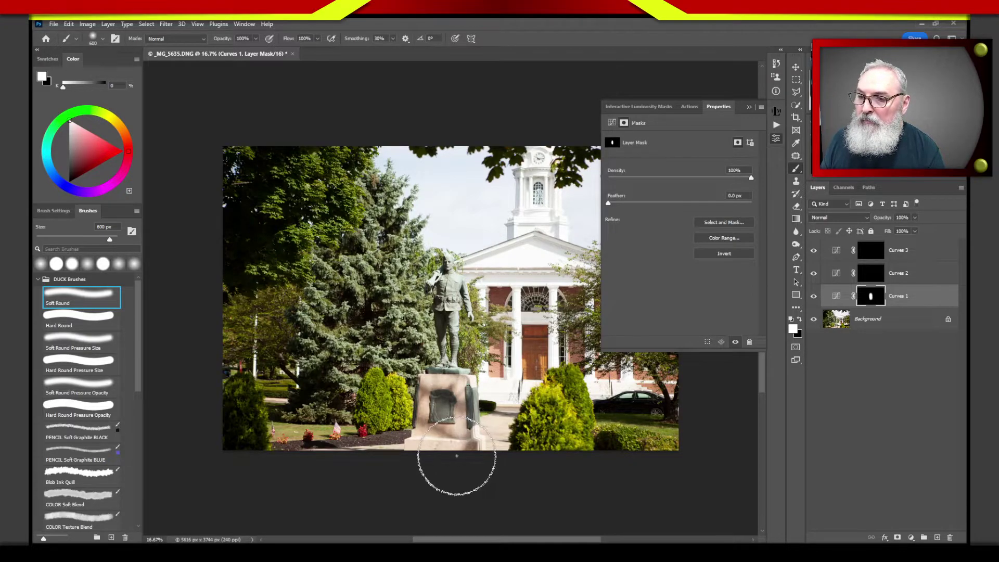
- Rename the Curves 1 layer as Statue
{"action": "left_click", "coordinate": [903, 300]}
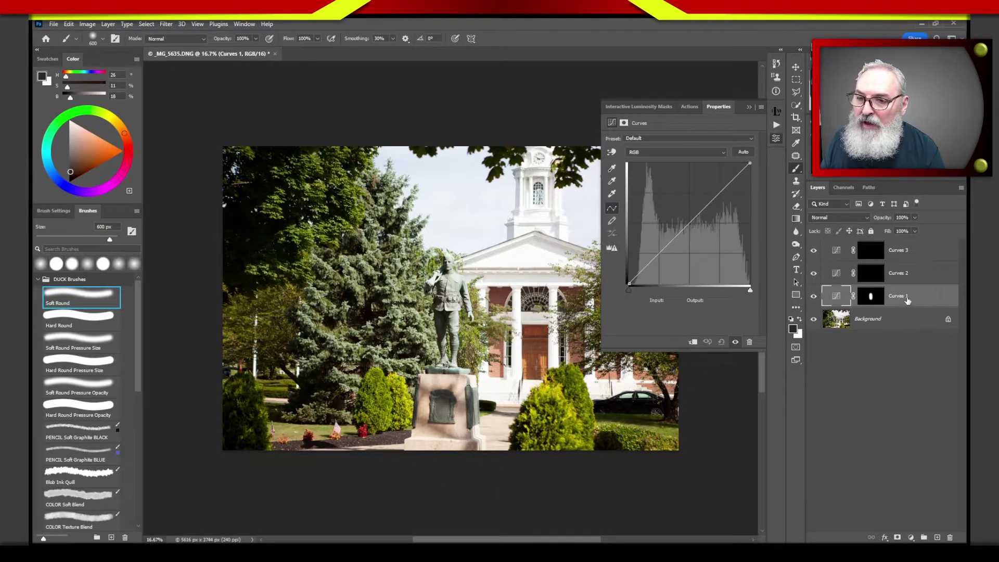
{"action": "double_click", "coordinate": [901, 299]}
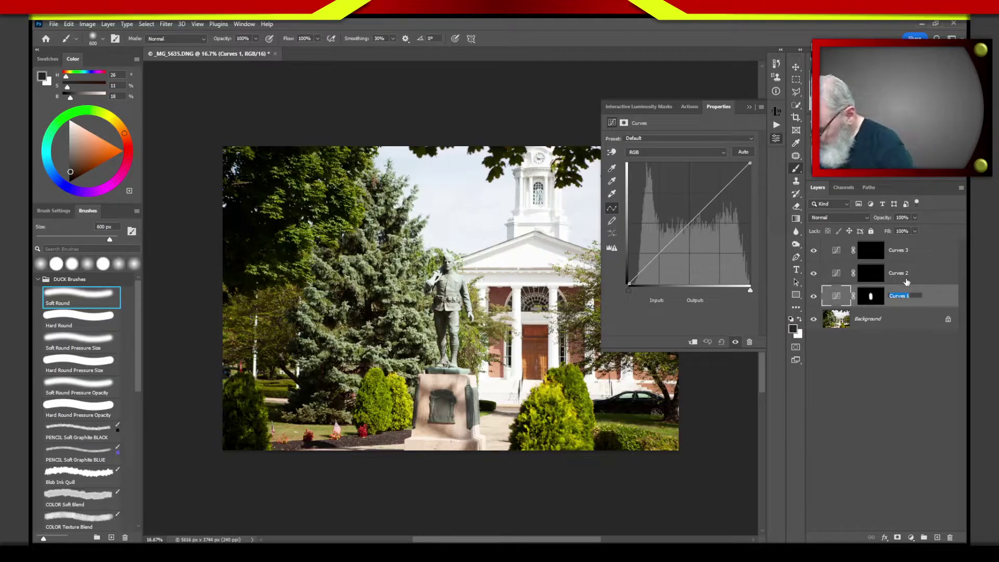
{"action": "type", "text": "Statue"}
{"action": "key", "text": "Return"}
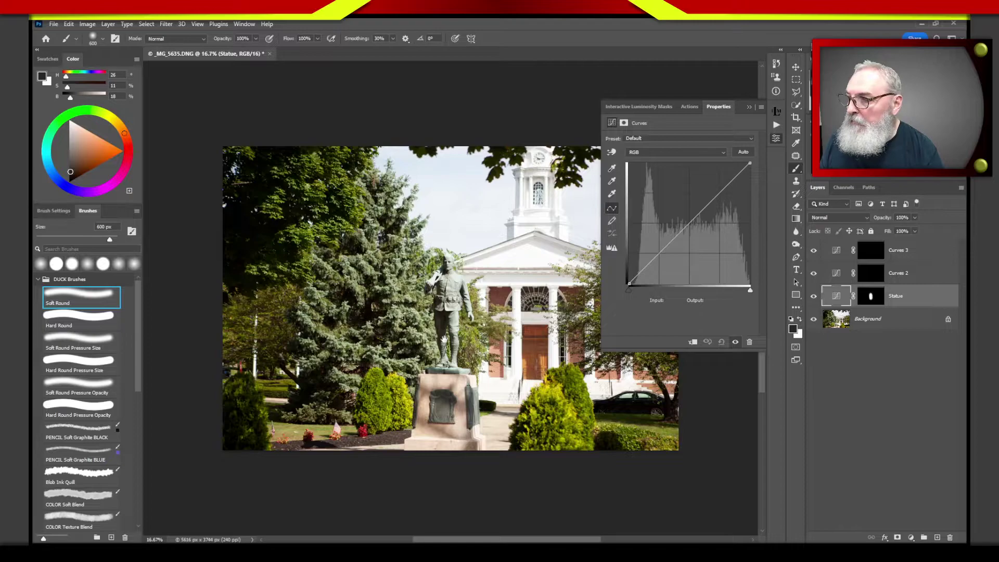
{"action": "scroll", "coordinate": [525, 333], "scroll_direction": "right", "scroll_amount": 3}
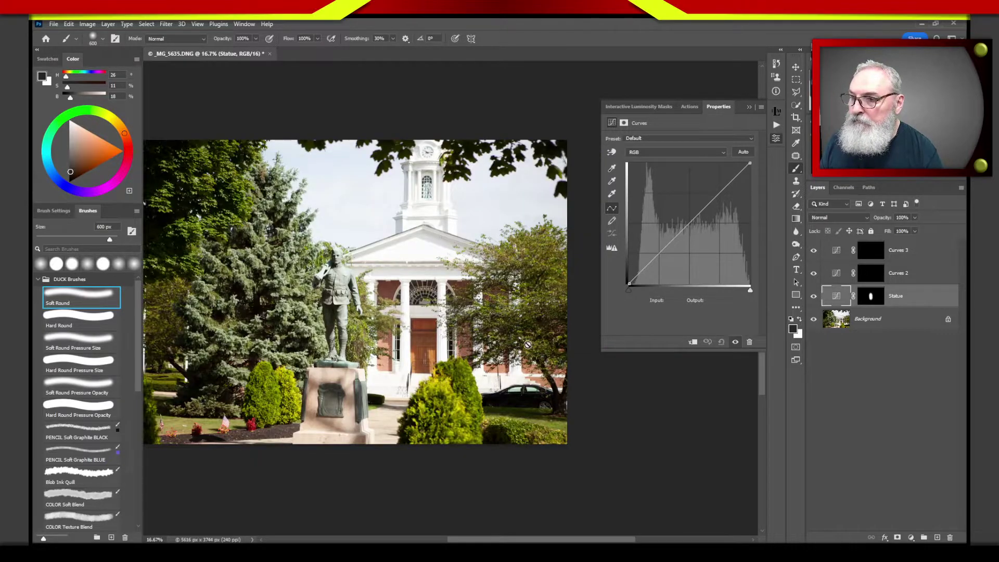
- Paint white with the 600 px soft brush over the sky on both sides of the steeple on the Curves 2 mask
{"action": "left_click", "coordinate": [874, 281]}
{"action": "key", "text": "d"}
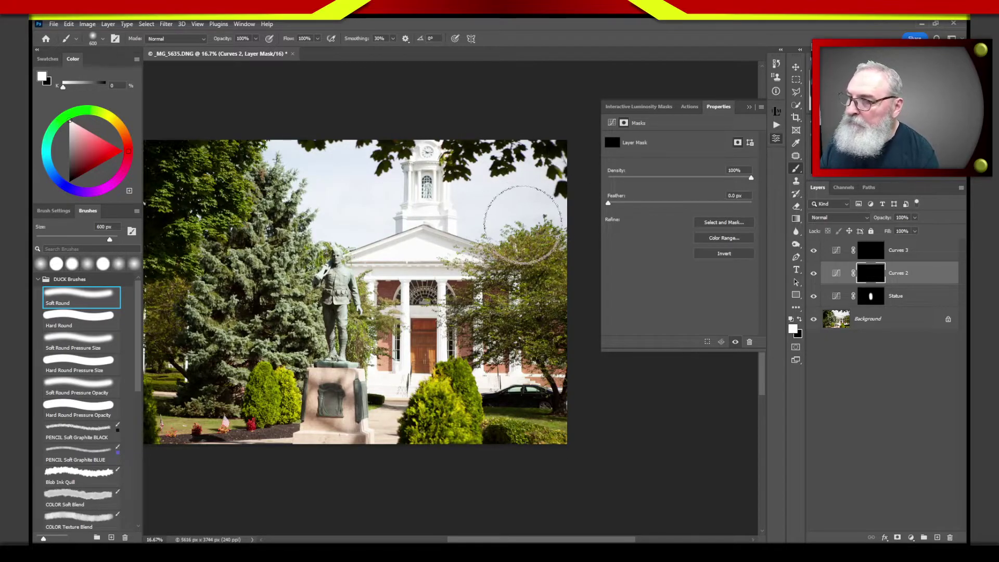
{"action": "left_click", "coordinate": [475, 203]}
{"action": "left_click", "coordinate": [355, 156]}
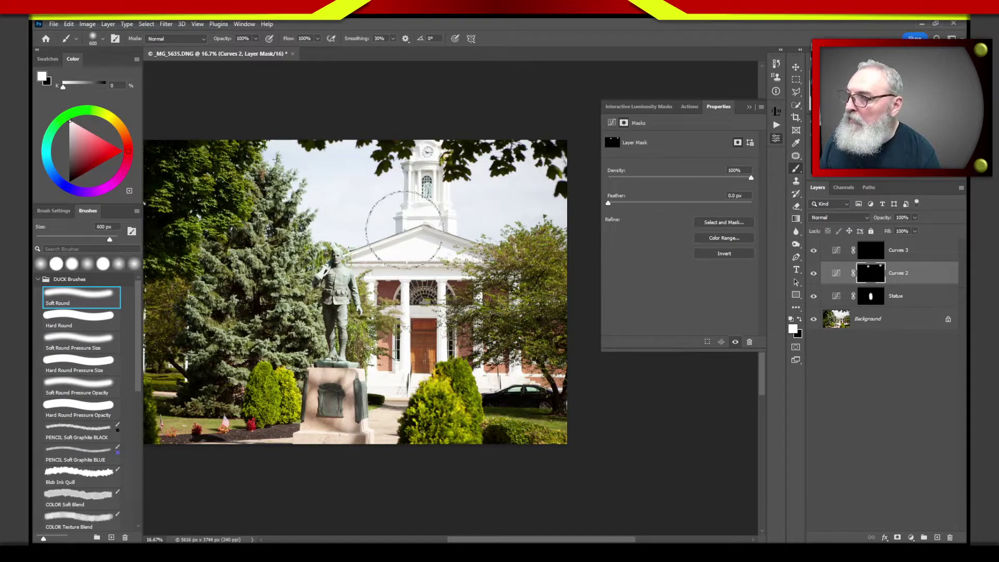
{"action": "left_click", "coordinate": [286, 158]}
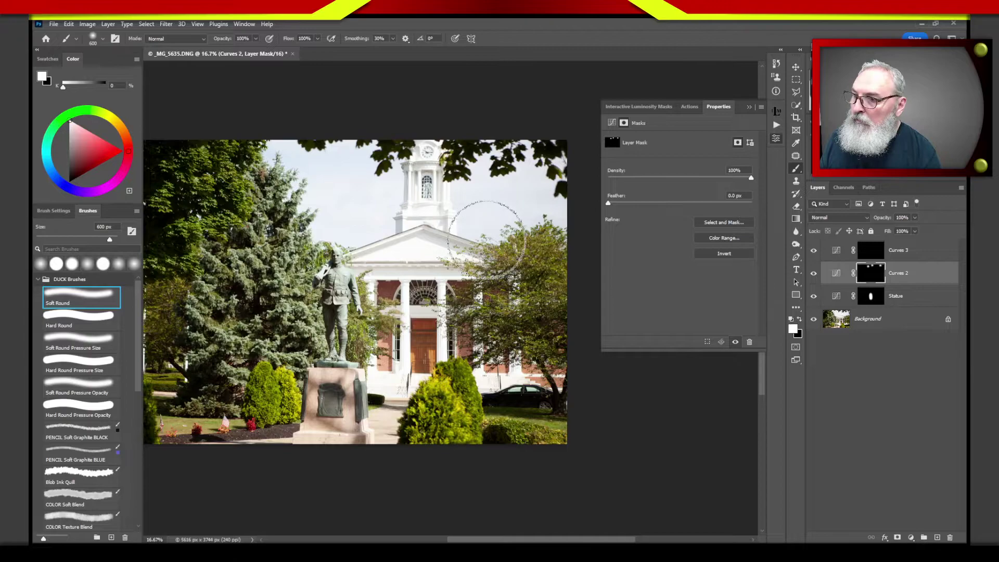
{"action": "left_click", "coordinate": [507, 208]}
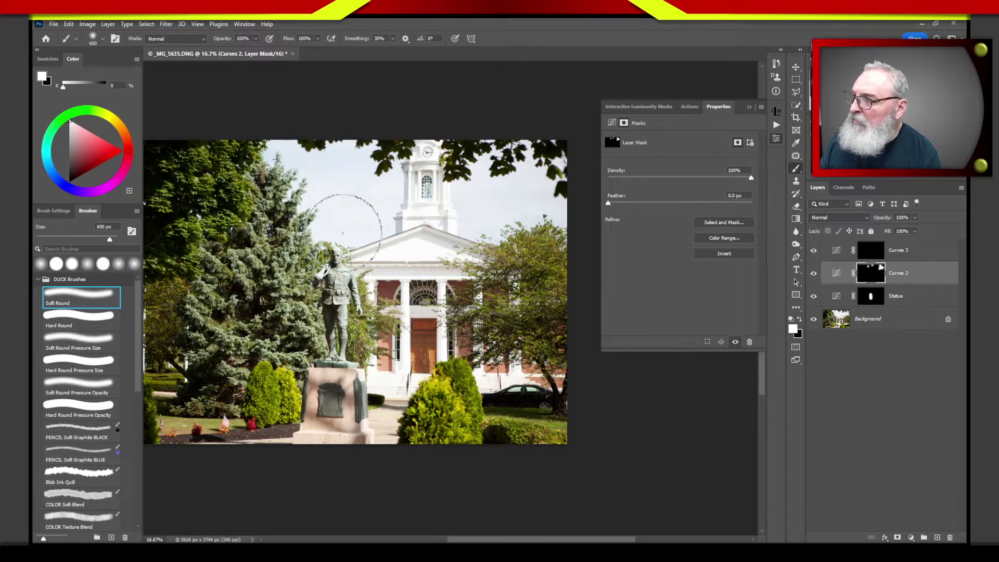
{"action": "mouse_move", "coordinate": [343, 233]}
{"action": "left_mouse_down"}
{"action": "mouse_move", "coordinate": [414, 258]}
{"action": "mouse_move", "coordinate": [459, 216]}
{"action": "mouse_move", "coordinate": [501, 206]}
{"action": "mouse_move", "coordinate": [504, 190]}
{"action": "mouse_move", "coordinate": [477, 186]}
{"action": "mouse_move", "coordinate": [513, 197]}
{"action": "mouse_move", "coordinate": [484, 225]}
{"action": "mouse_move", "coordinate": [553, 218]}
{"action": "left_mouse_up"}
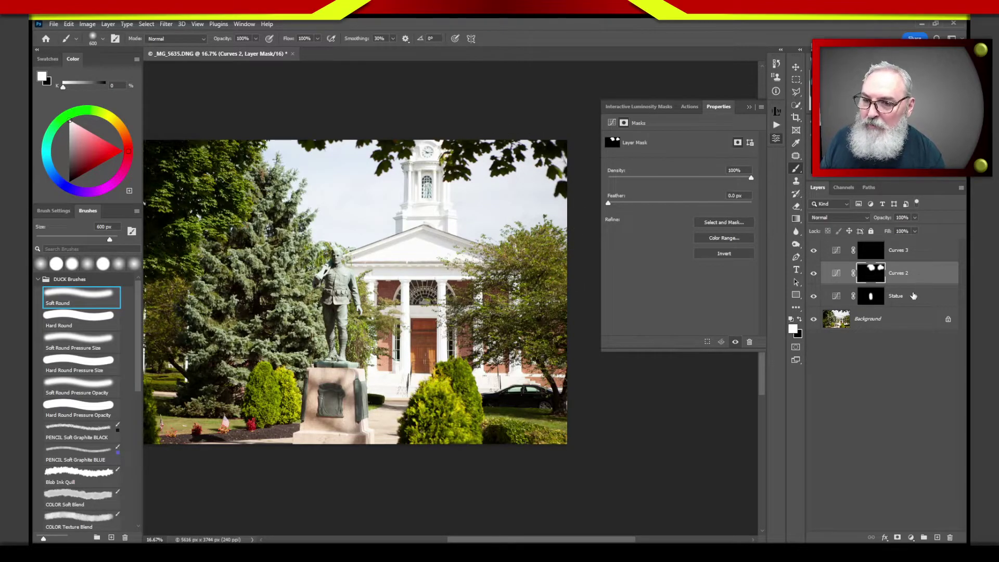
- Rename the Curves 2 layer as Sky
{"action": "double_click", "coordinate": [898, 273]}
{"action": "type", "text": "S"}
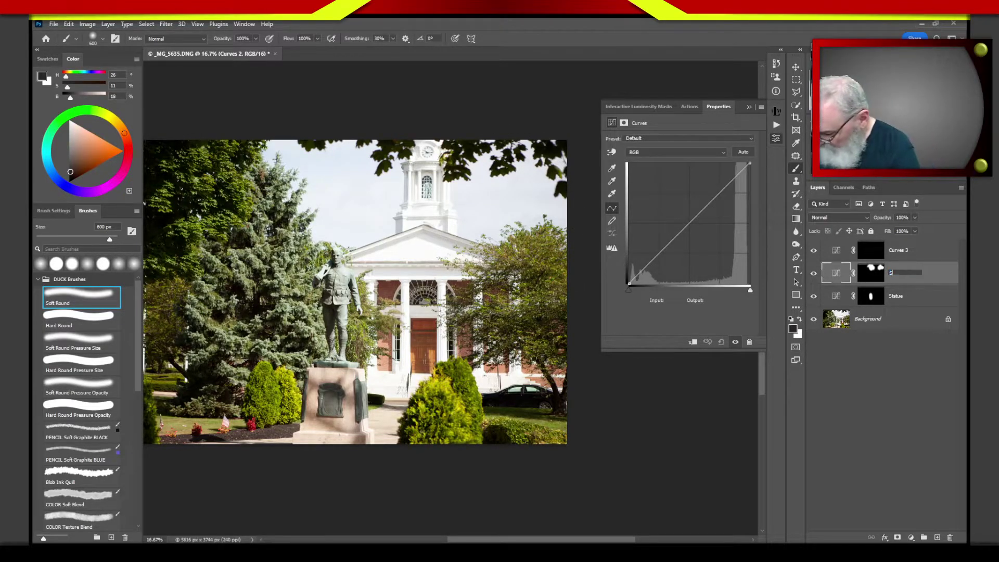
{"action": "type", "text": "ky"}
{"action": "key", "text": "Return"}
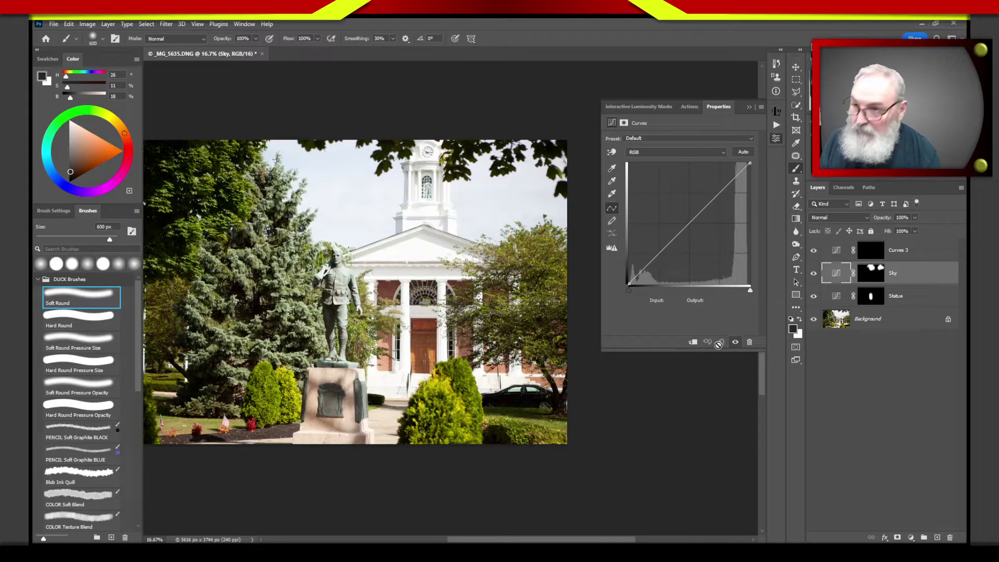
- Paint white with the soft brush enlarged to 1100 px over the trees along the photo's left side on the Curves 3 mask
{"action": "left_click_drag", "start_coordinate": [430, 350], "coordinate": [484, 340]}
{"action": "left_click", "coordinate": [871, 250]}
{"action": "key", "text": "x"}
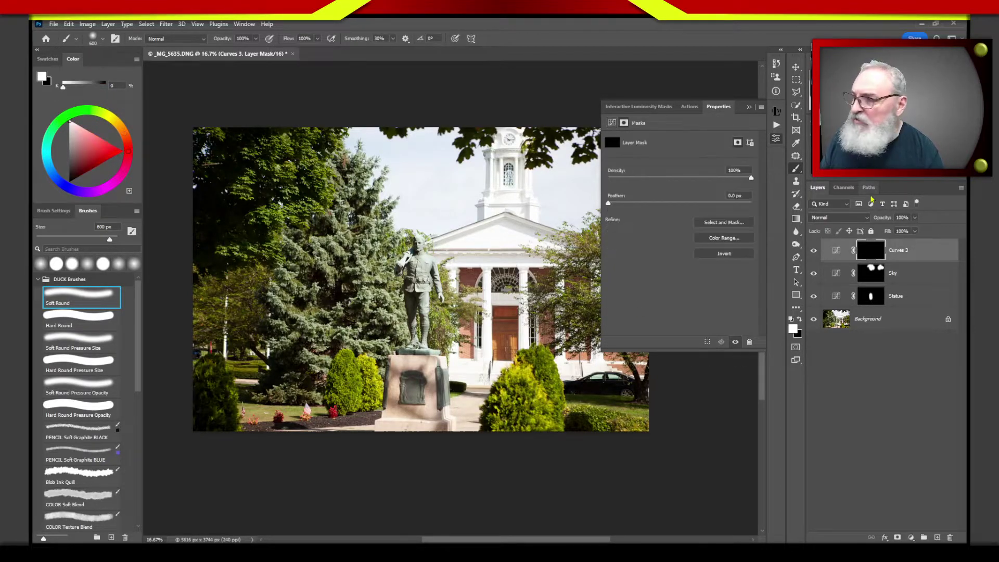
{"action": "key", "text": "bracketright"}
{"action": "key", "text": "bracketright"}
{"action": "key", "text": "bracketright"}
{"action": "key", "text": "bracketright"}
{"action": "key", "text": "bracketright"}
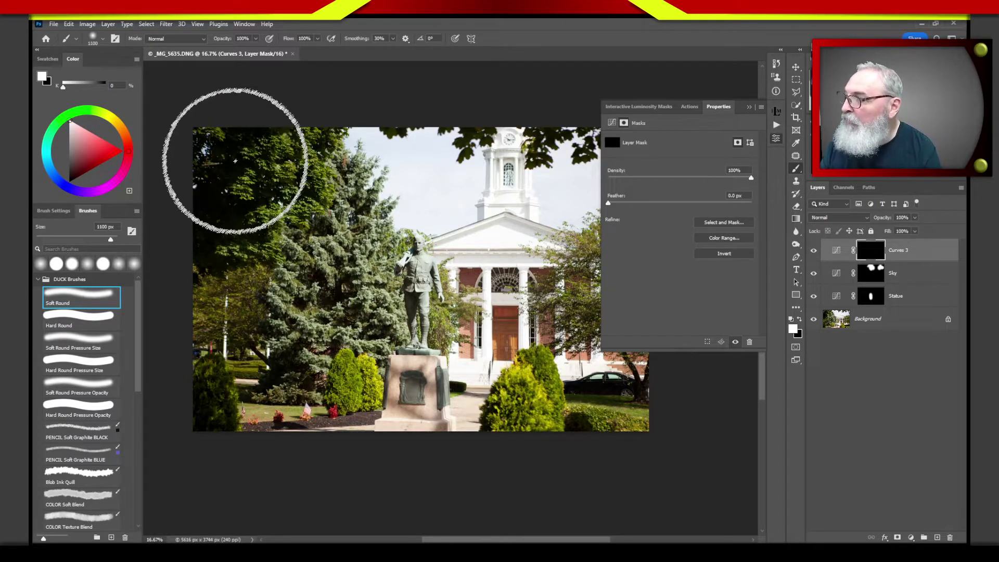
{"action": "mouse_move", "coordinate": [238, 198]}
{"action": "left_mouse_down"}
{"action": "mouse_move", "coordinate": [223, 296]}
{"action": "mouse_move", "coordinate": [234, 161]}
{"action": "mouse_move", "coordinate": [218, 223]}
{"action": "mouse_move", "coordinate": [246, 529]}
{"action": "left_mouse_up"}
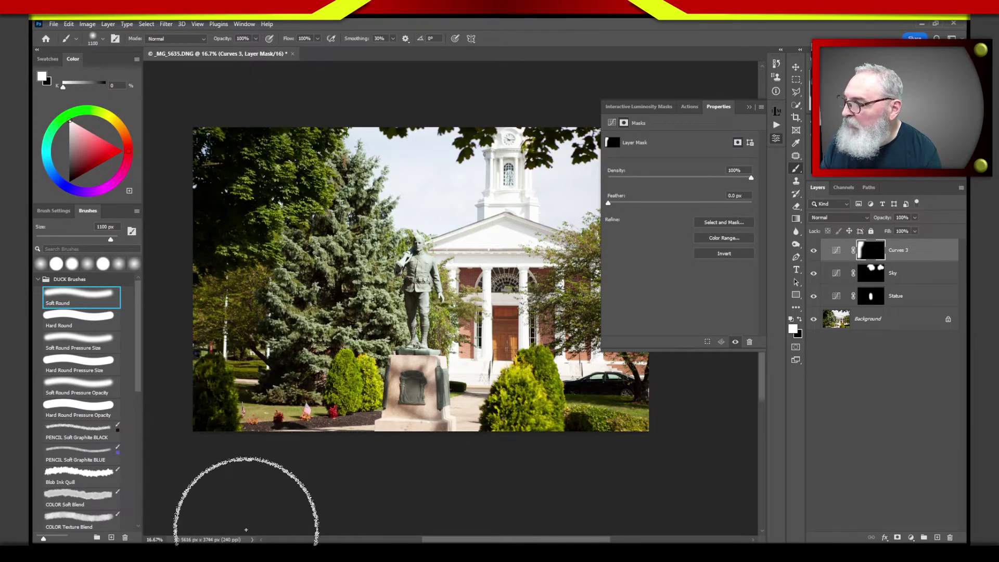
- Rename the Curves 3 layer as Trees and leave all layers deselected
{"action": "left_click", "coordinate": [901, 254]}
{"action": "double_click", "coordinate": [901, 251]}
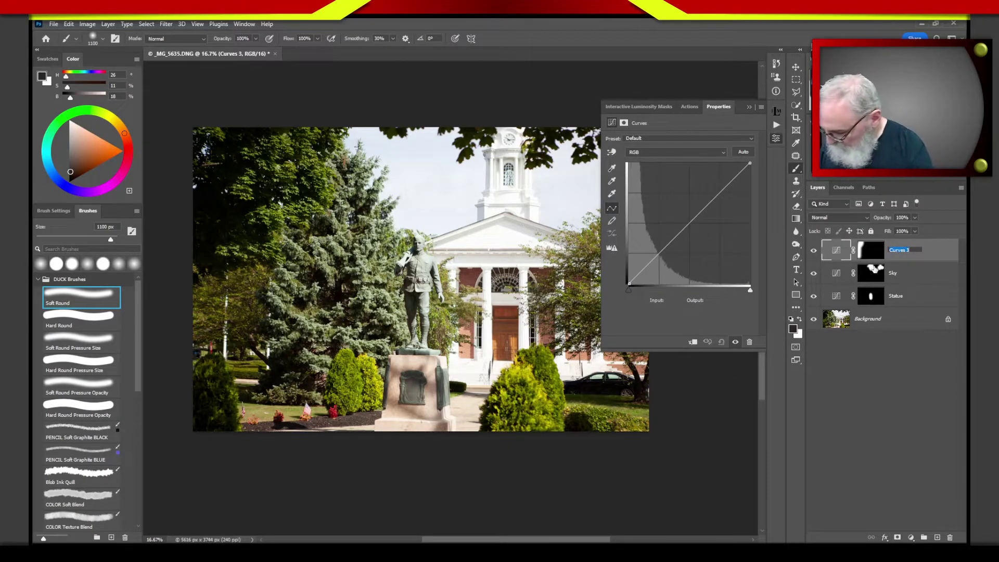
{"action": "type", "text": "Trees"}
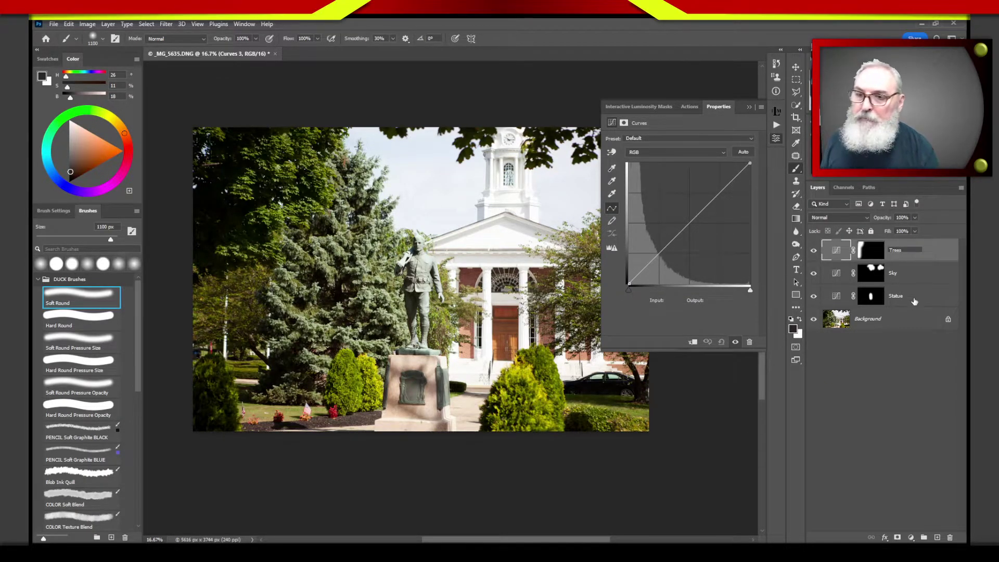
{"action": "left_click", "coordinate": [912, 362]}
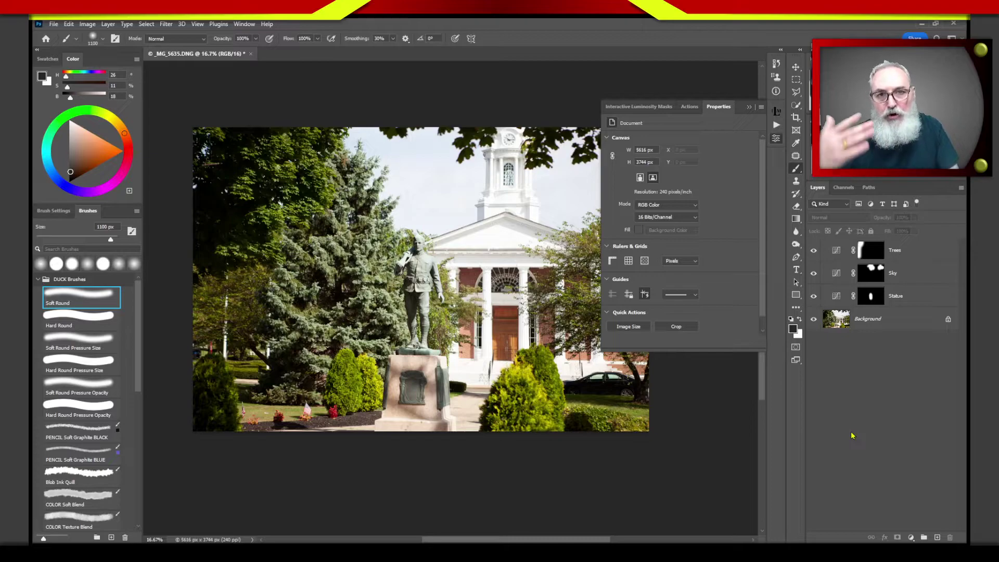
- Compare the document's channel list with no layer selected, with the Statue layer selected and with the Sky layer selected
{"action": "left_click", "coordinate": [846, 189]}
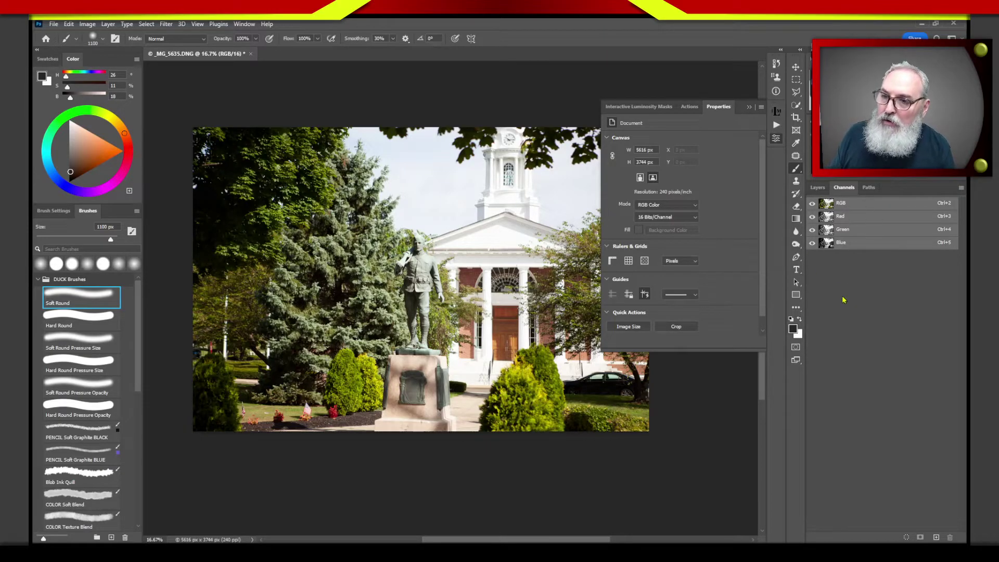
{"action": "left_click", "coordinate": [821, 189]}
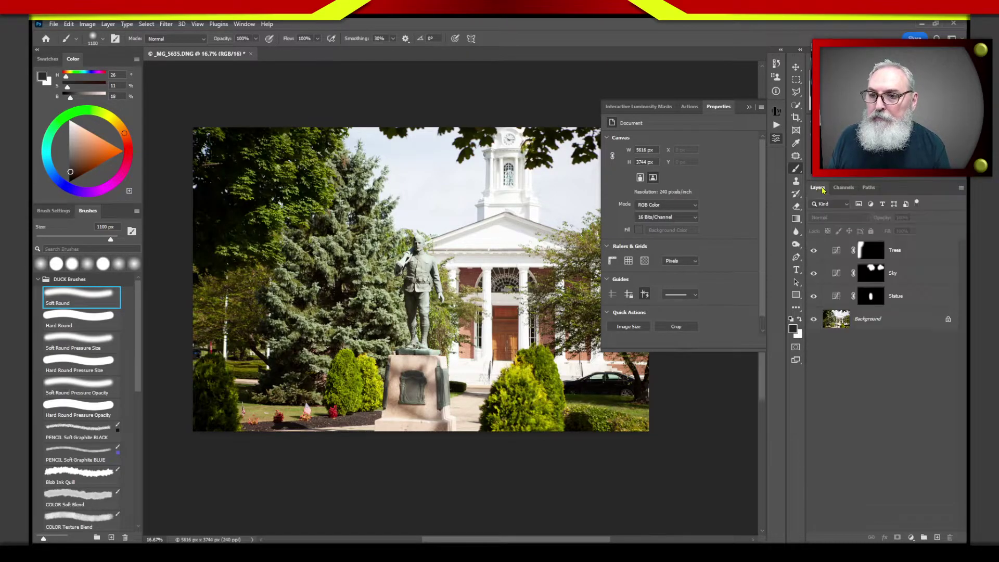
{"action": "left_click", "coordinate": [922, 300]}
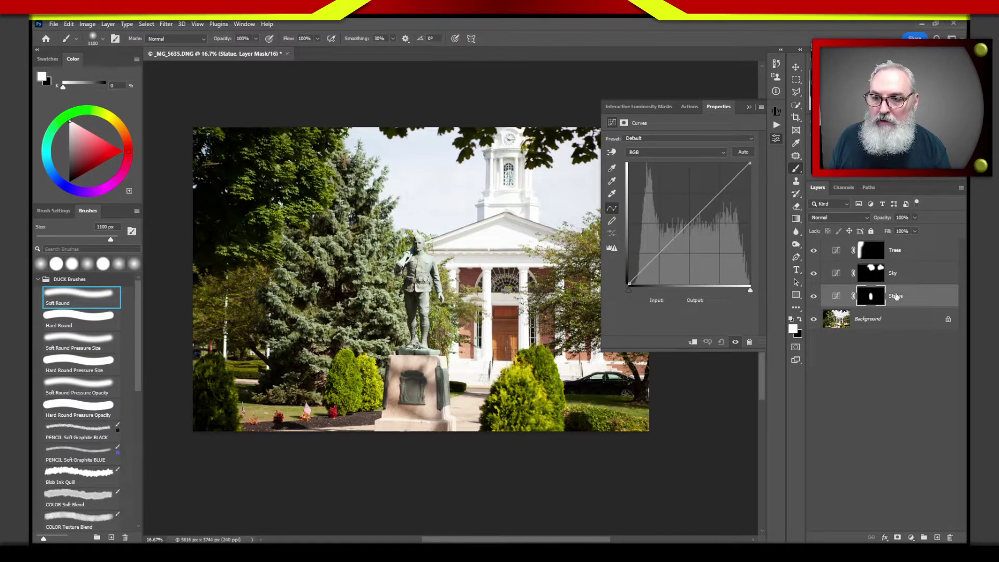
{"action": "left_click", "coordinate": [846, 191]}
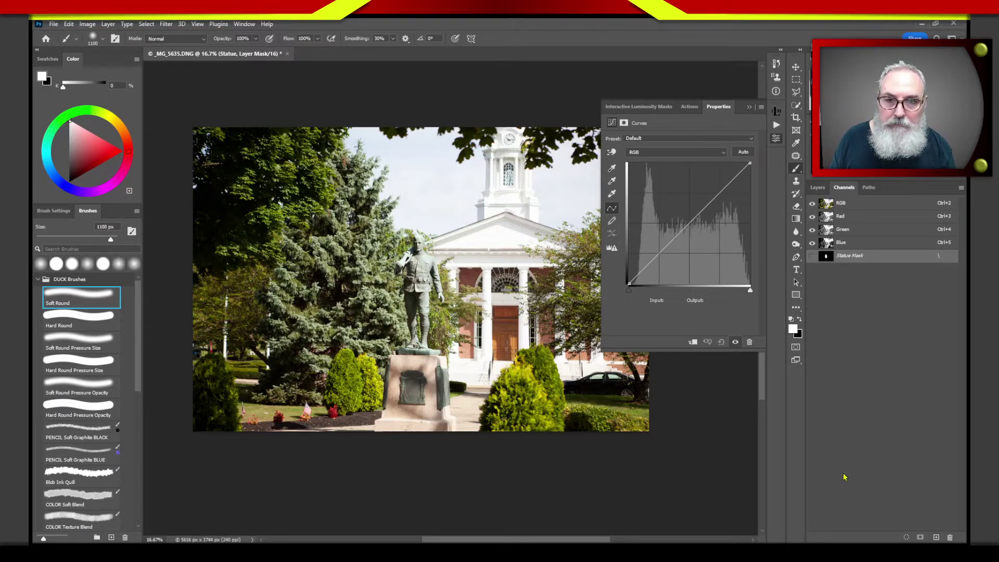
{"action": "left_click", "coordinate": [821, 189]}
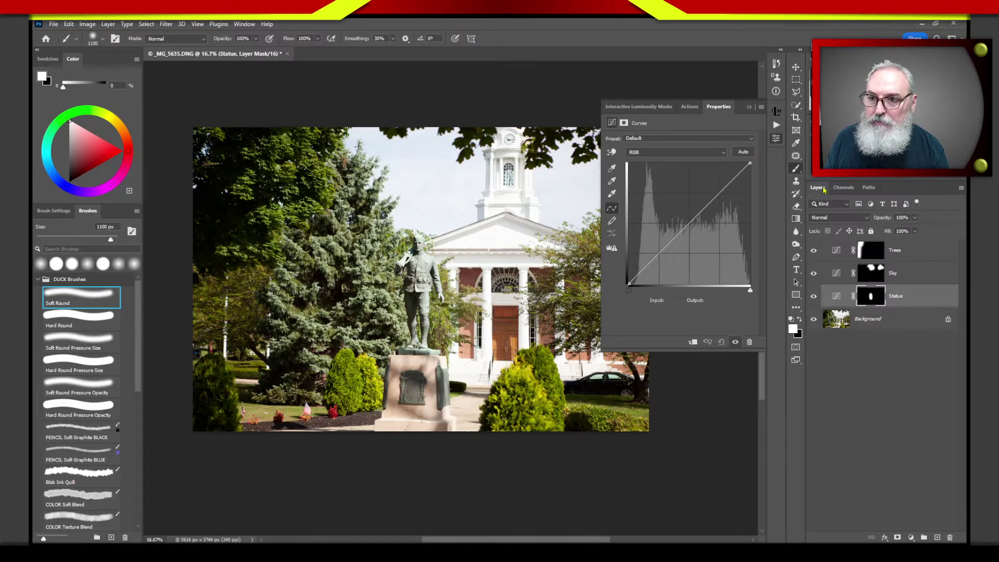
{"action": "left_click", "coordinate": [905, 276]}
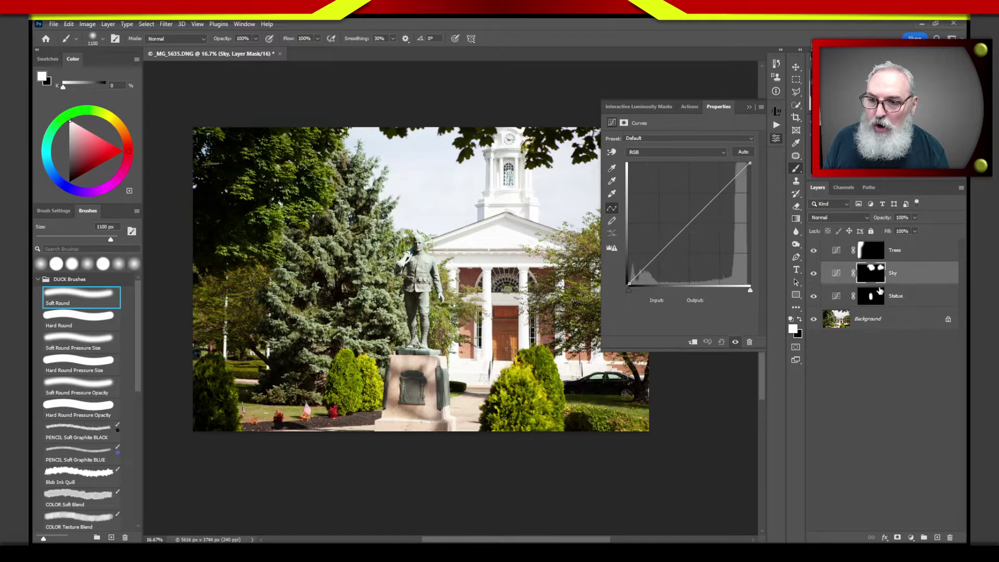
{"action": "left_click", "coordinate": [843, 189]}
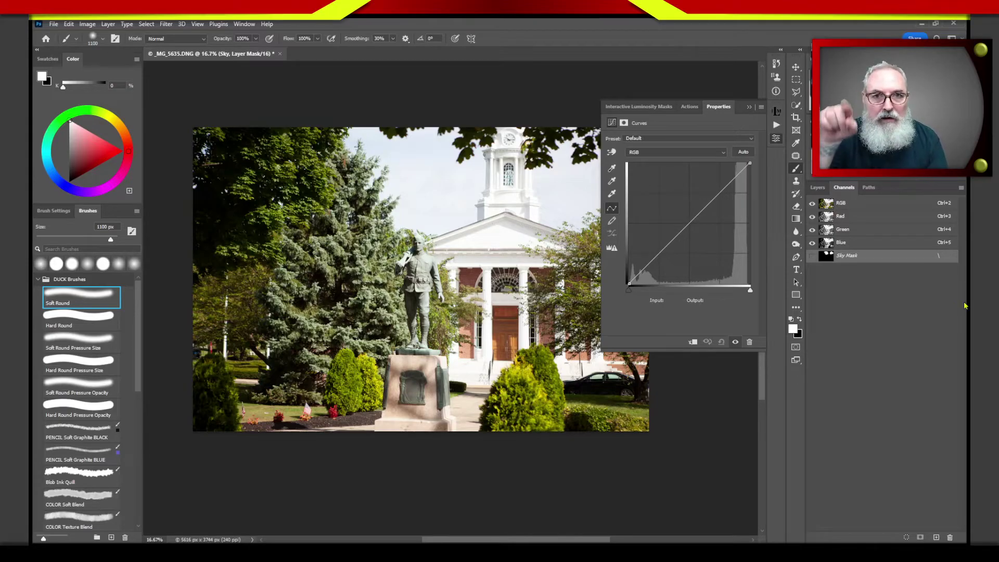
{"action": "left_click", "coordinate": [820, 191]}
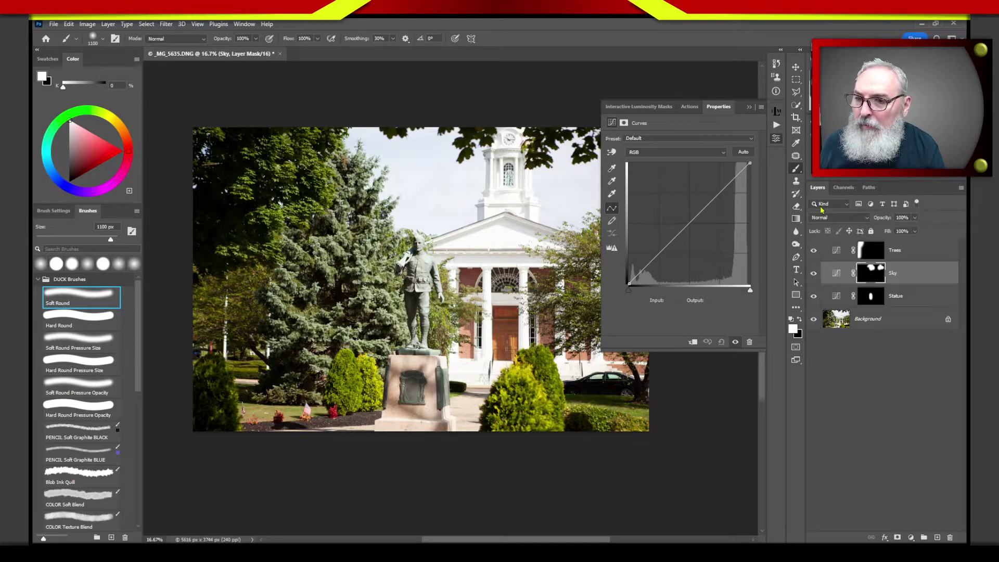
{"action": "left_click", "coordinate": [875, 298]}
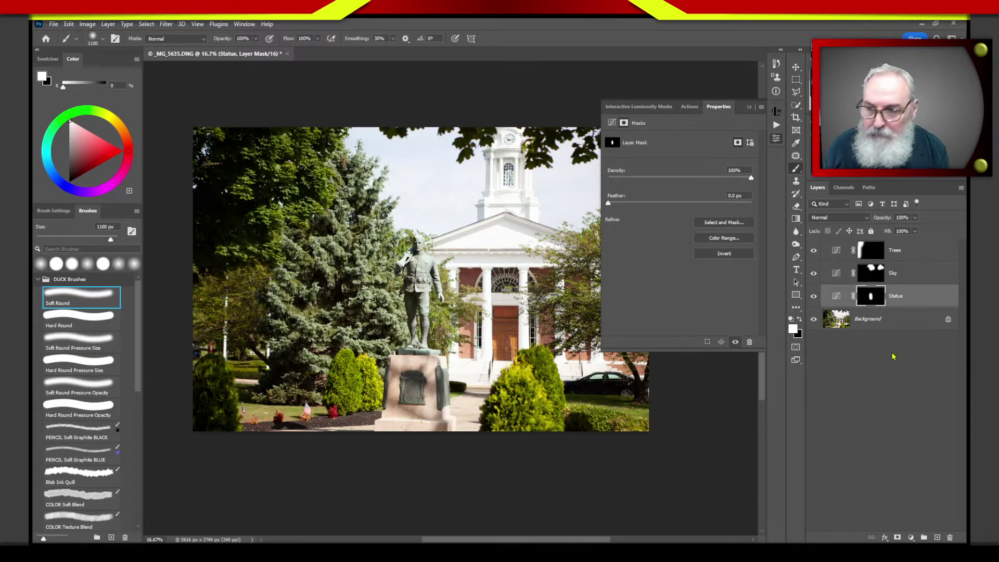
{"action": "left_click", "coordinate": [837, 296]}
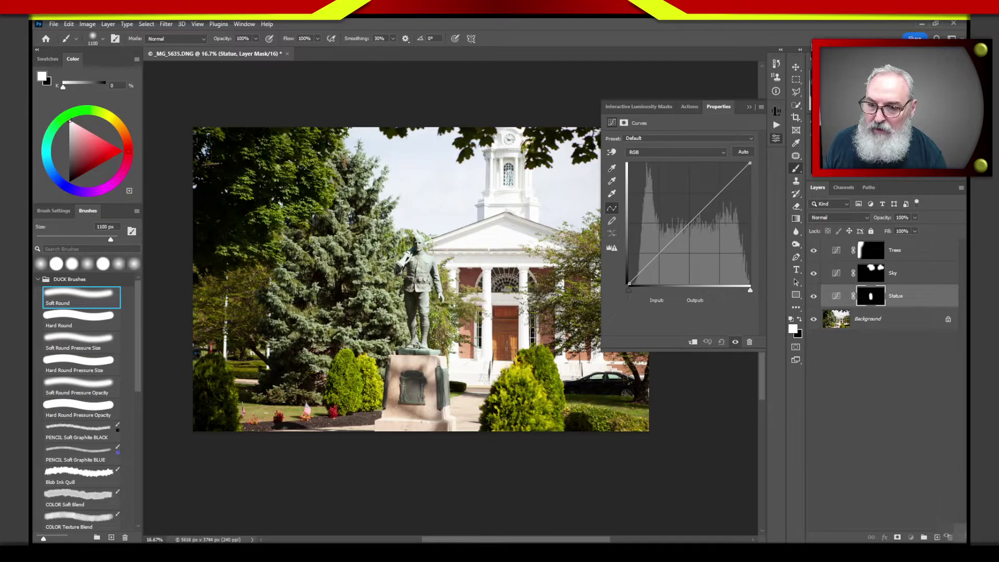
{"action": "left_click", "coordinate": [950, 537]}
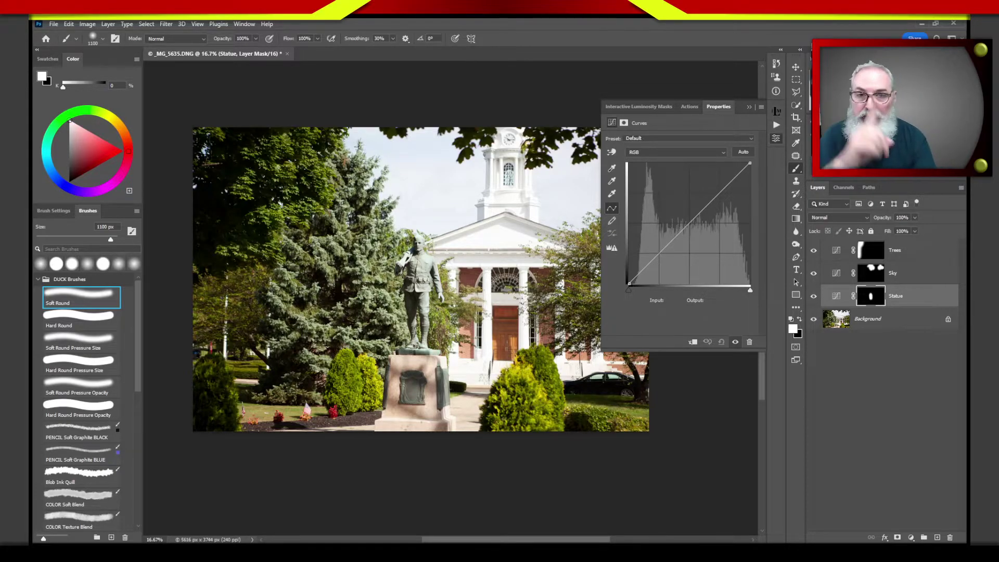
- Load the Statue layer's mask channel as a selection and save that selection as a new alpha channel
{"action": "left_click", "coordinate": [874, 298]}
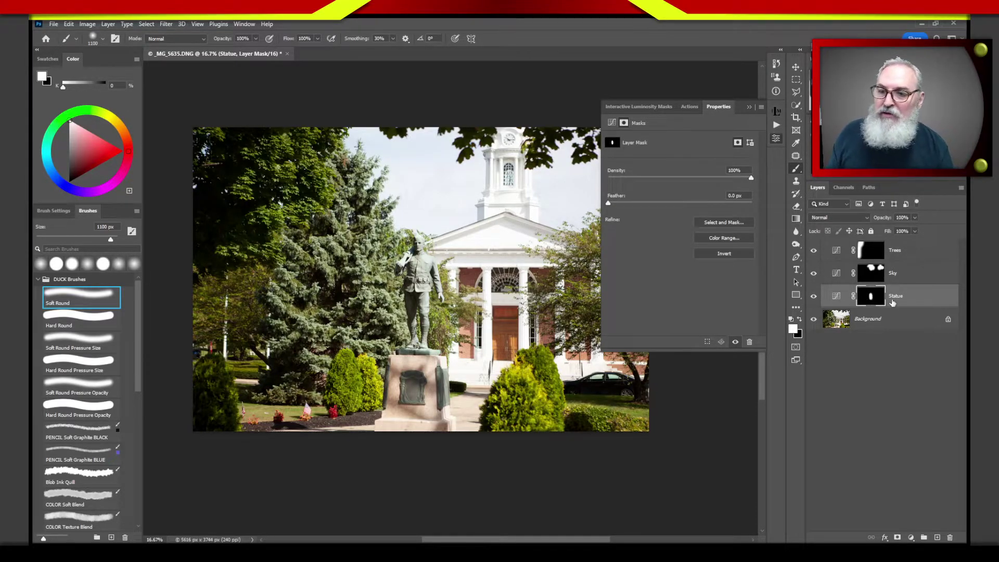
{"action": "left_click", "coordinate": [845, 188]}
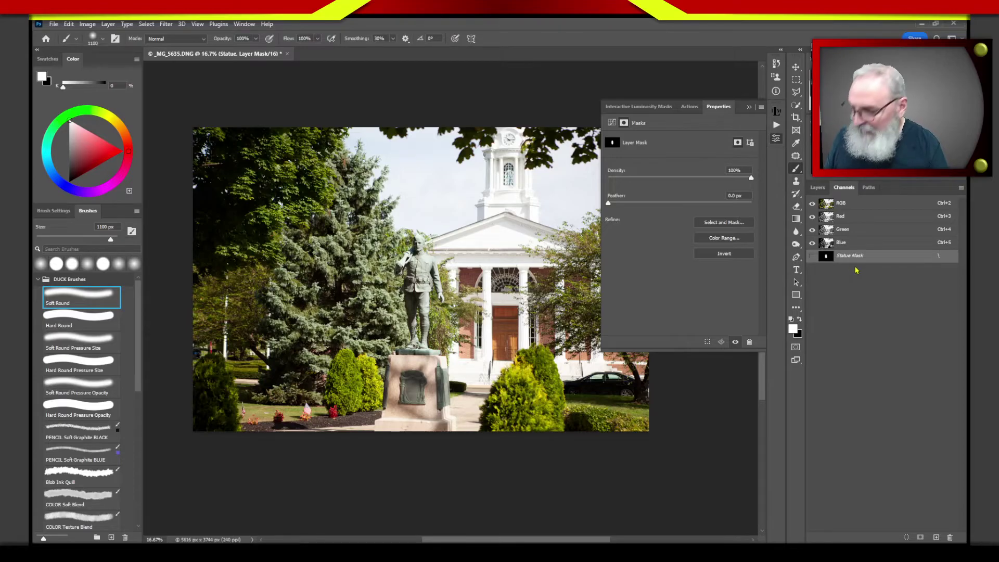
{"action": "left_click", "coordinate": [828, 259], "text": "ctrl"}
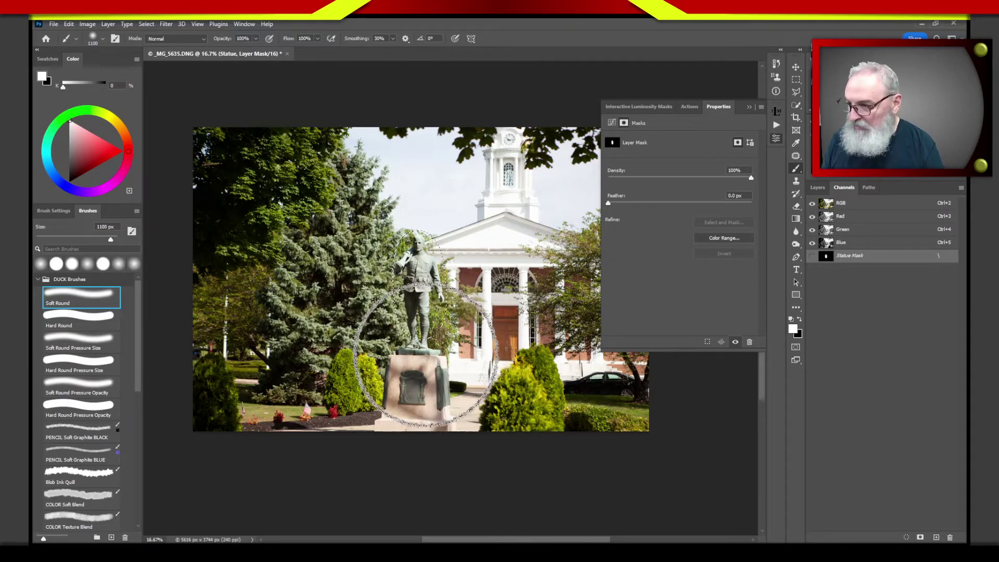
{"action": "right_click", "coordinate": [417, 359]}
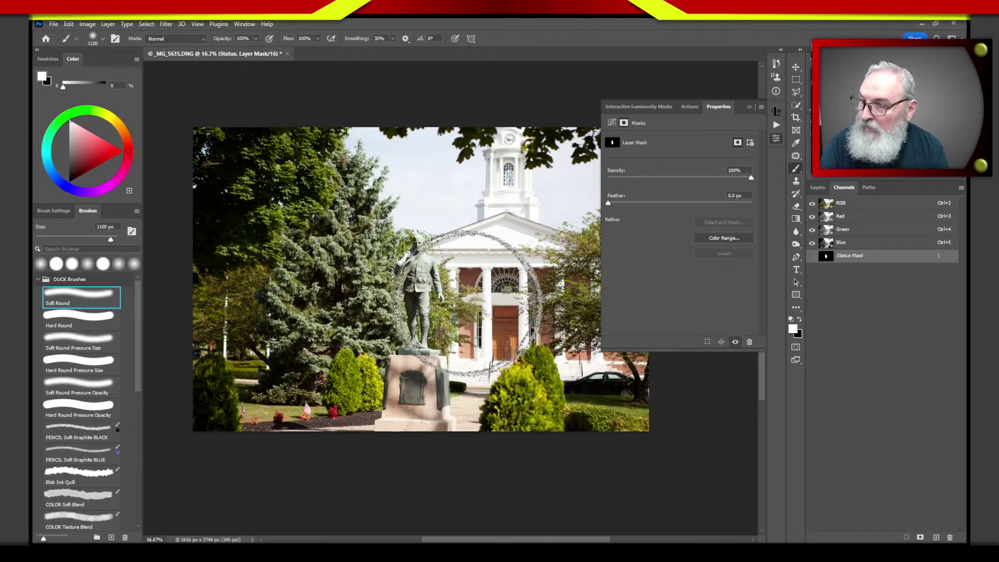
{"action": "left_click", "coordinate": [919, 538]}
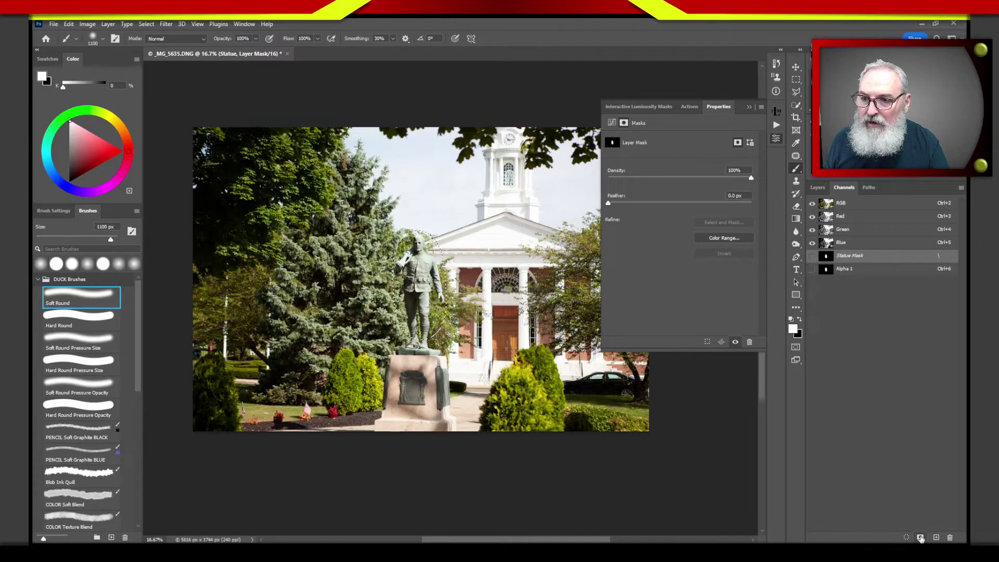
- Rename the new alpha channel as Statue, then restore the RGB composite view and return to the layer list
{"action": "left_click", "coordinate": [844, 271]}
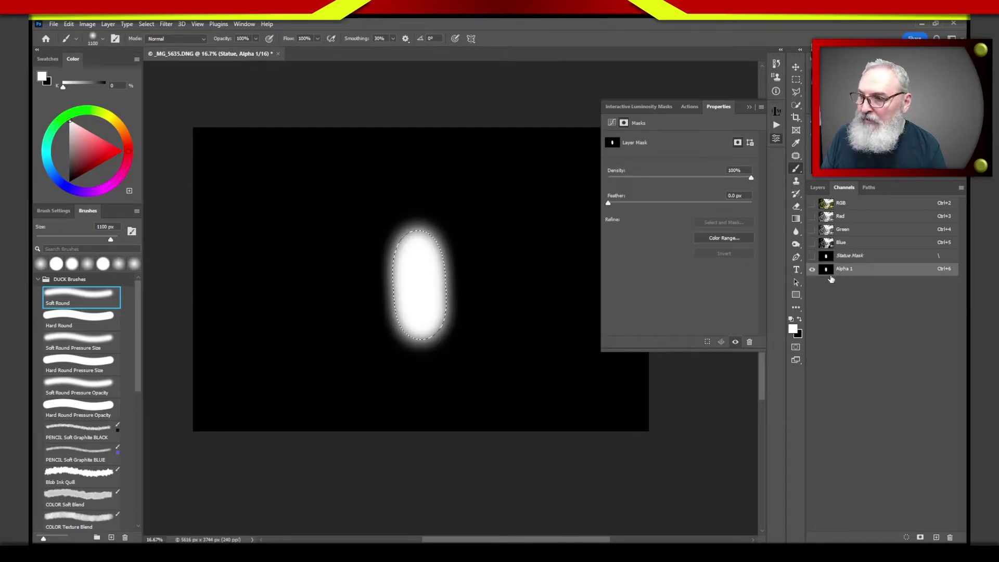
{"action": "double_click", "coordinate": [846, 270]}
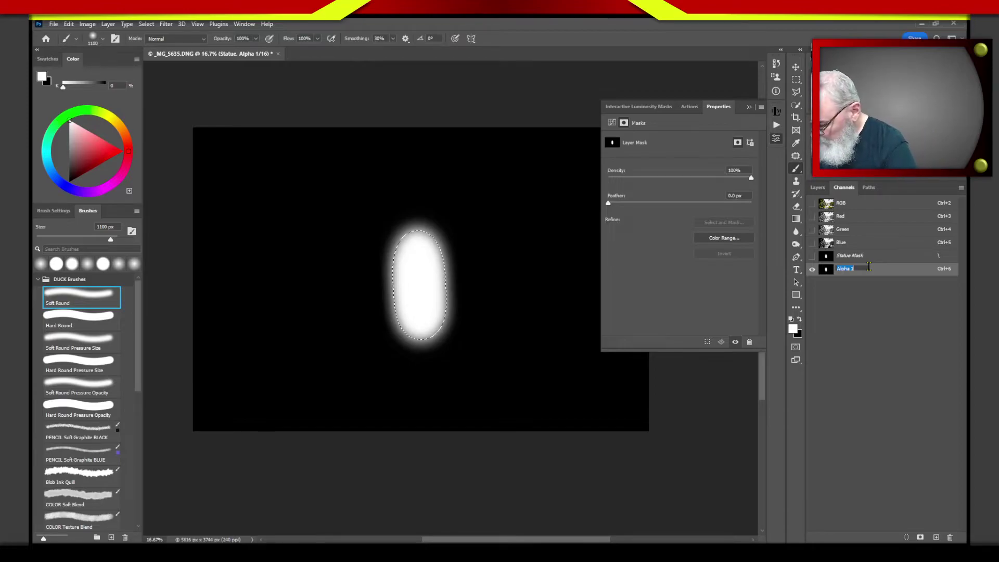
{"action": "type", "text": "Statue"}
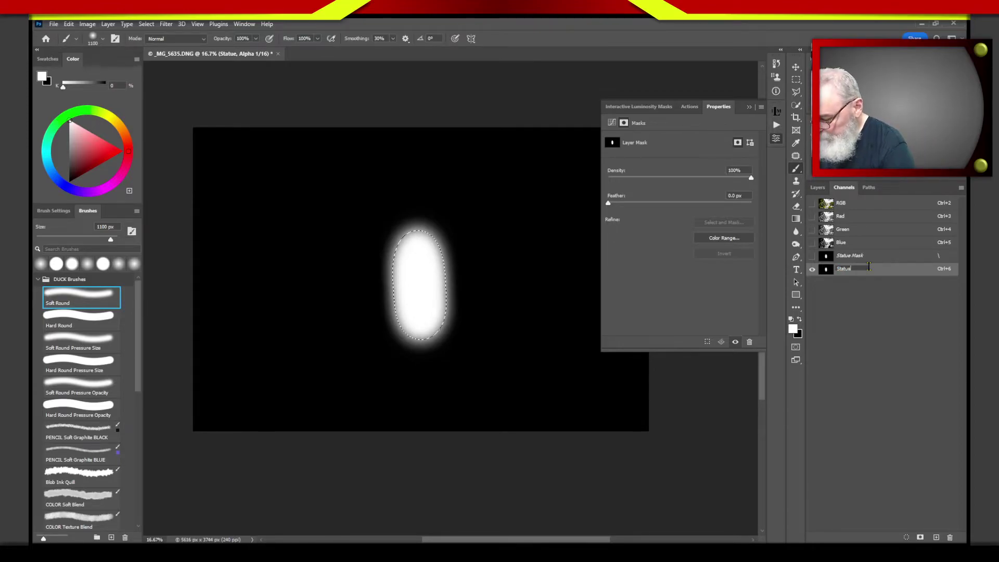
{"action": "key", "text": "Return"}
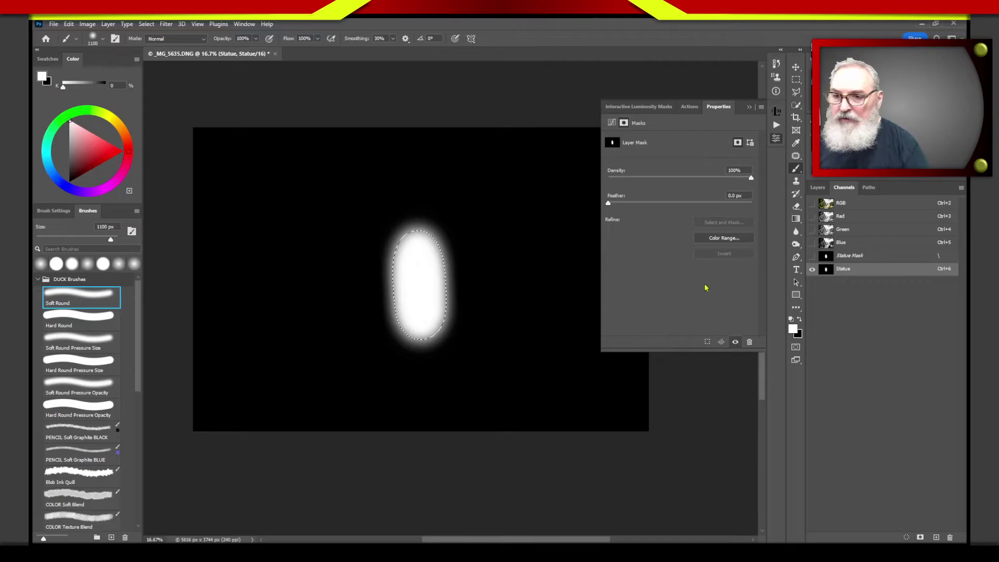
{"action": "left_click", "coordinate": [827, 204]}
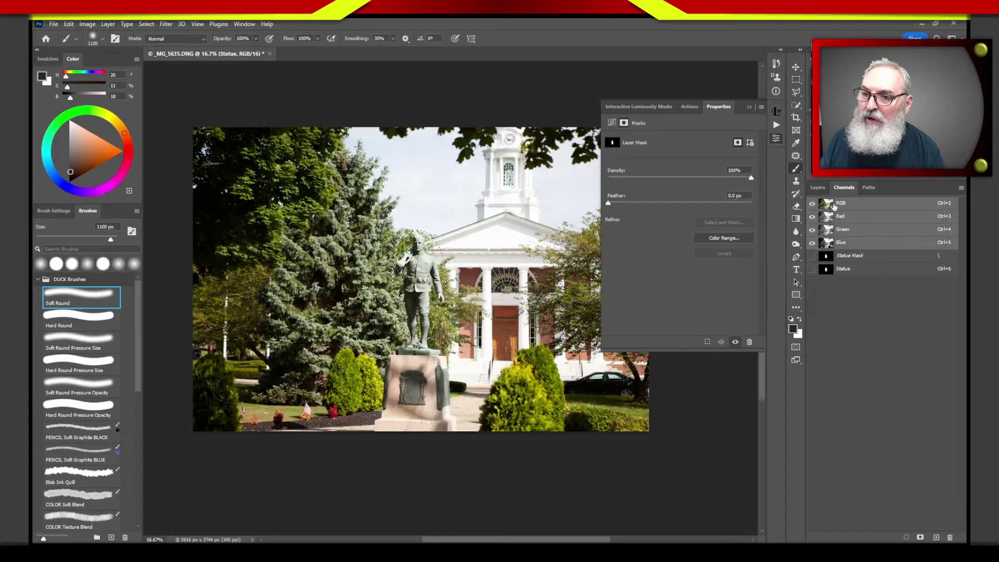
{"action": "left_click", "coordinate": [819, 189]}
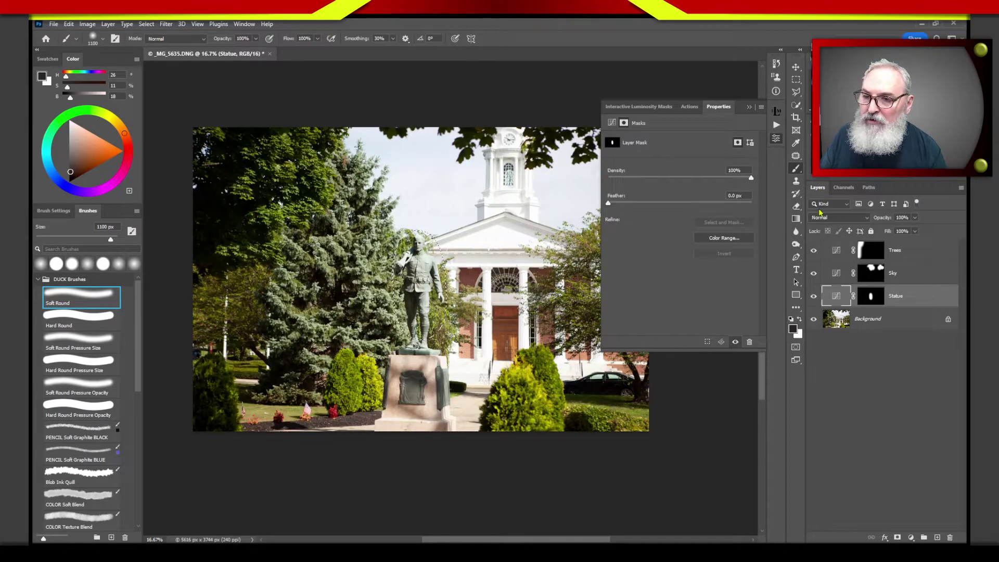
- Delete the Statue Curves layer, then select the Sky layer and display the document's channel list
{"action": "left_click_drag", "start_coordinate": [838, 297], "coordinate": [950, 537]}
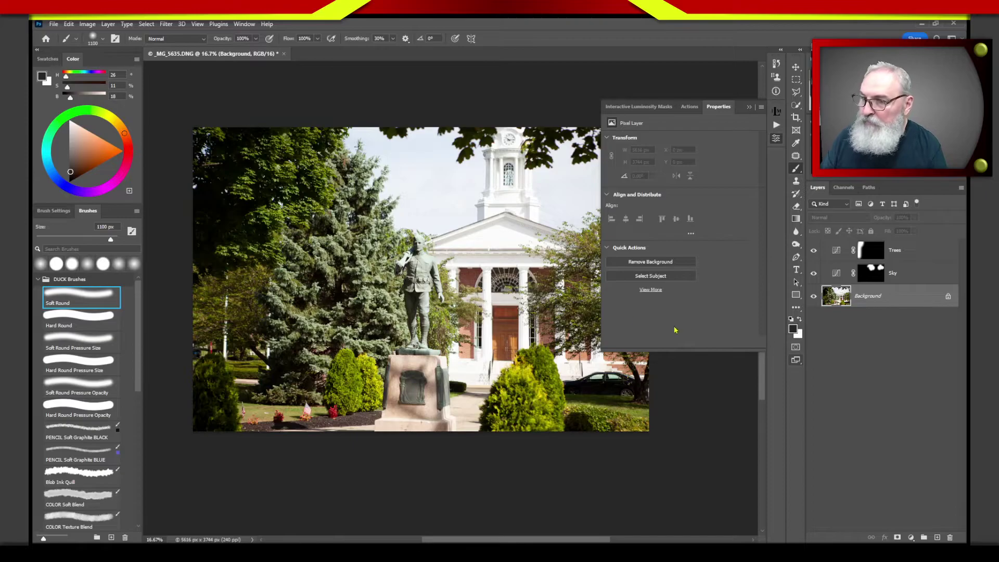
{"action": "left_click", "coordinate": [838, 278]}
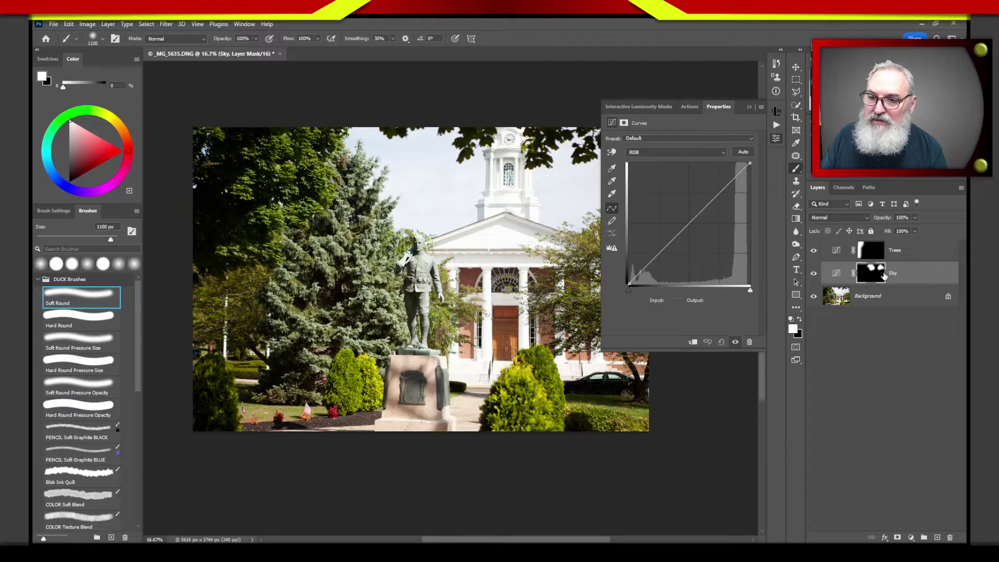
{"action": "left_click", "coordinate": [845, 188]}
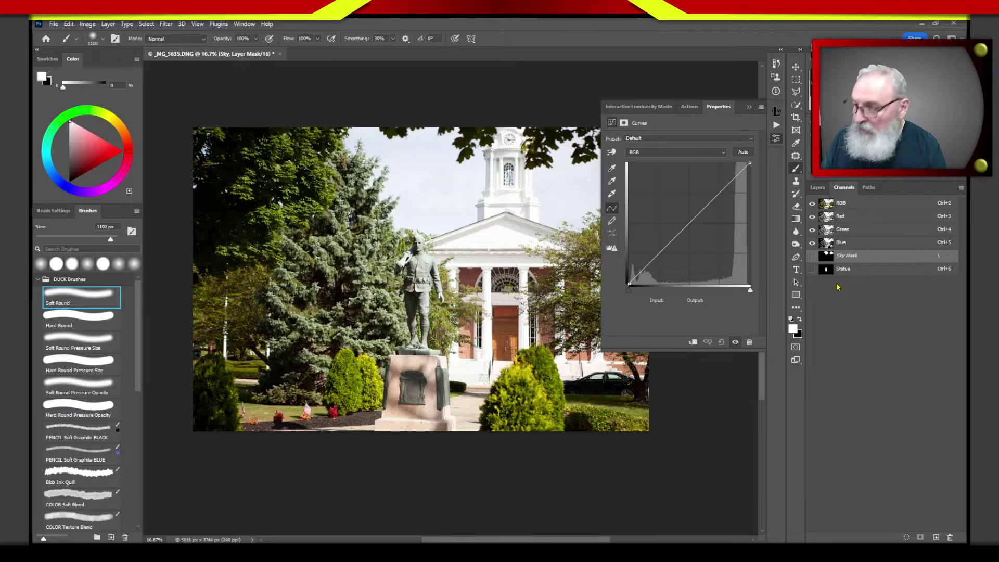
- Load the saved Statue alpha channel as a selection and add a Curves adjustment layer masked by it above the Sky layer
{"action": "left_click", "coordinate": [827, 269], "text": "ctrl"}
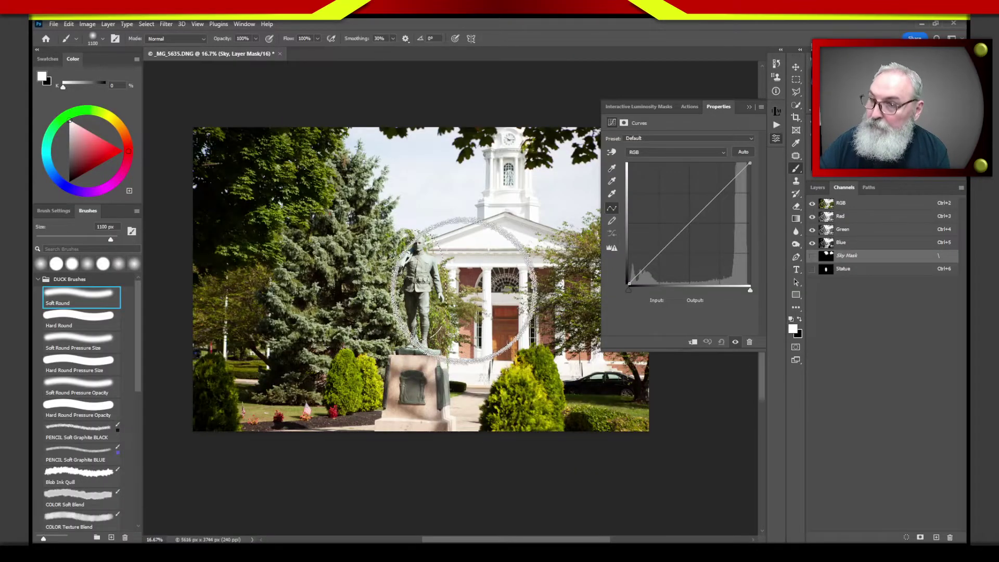
{"action": "left_click", "coordinate": [818, 188]}
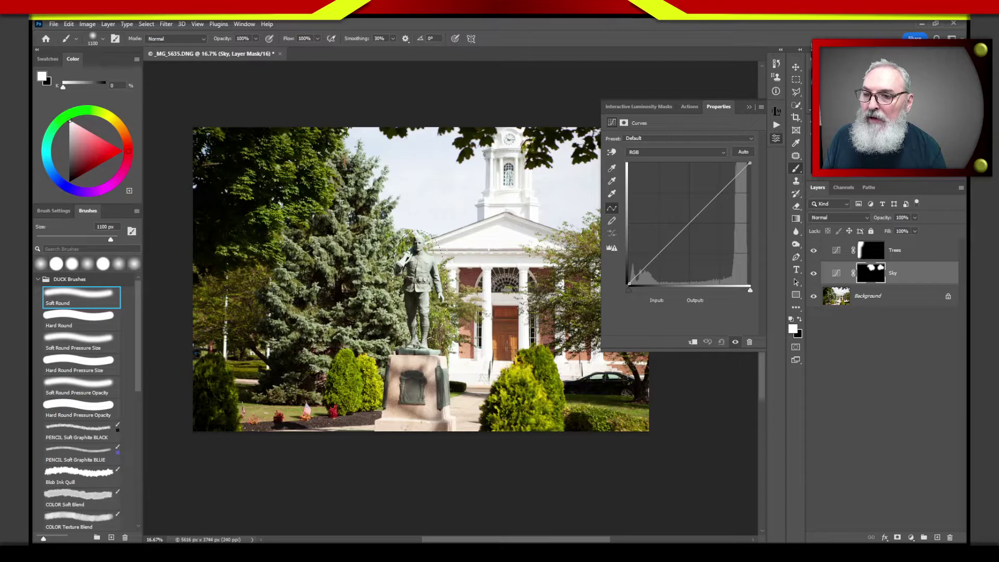
{"action": "left_click", "coordinate": [841, 142]}
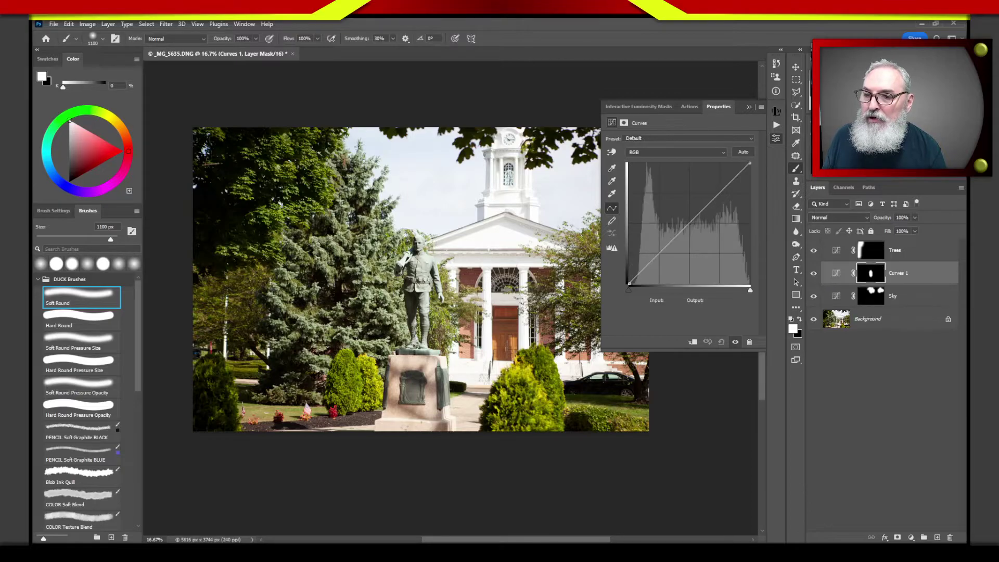
- Rename the new Curves layer as Statue, pull its RGB curve down at the midtones to darken the masked area, and deselect all layers
{"action": "double_click", "coordinate": [896, 274]}
{"action": "type", "text": "Statue"}
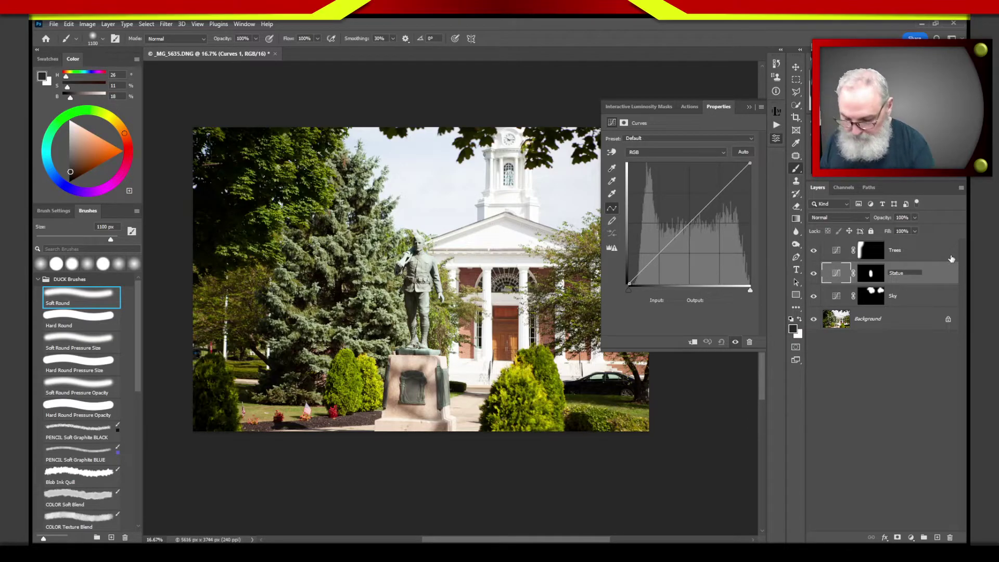
{"action": "key", "text": "Return"}
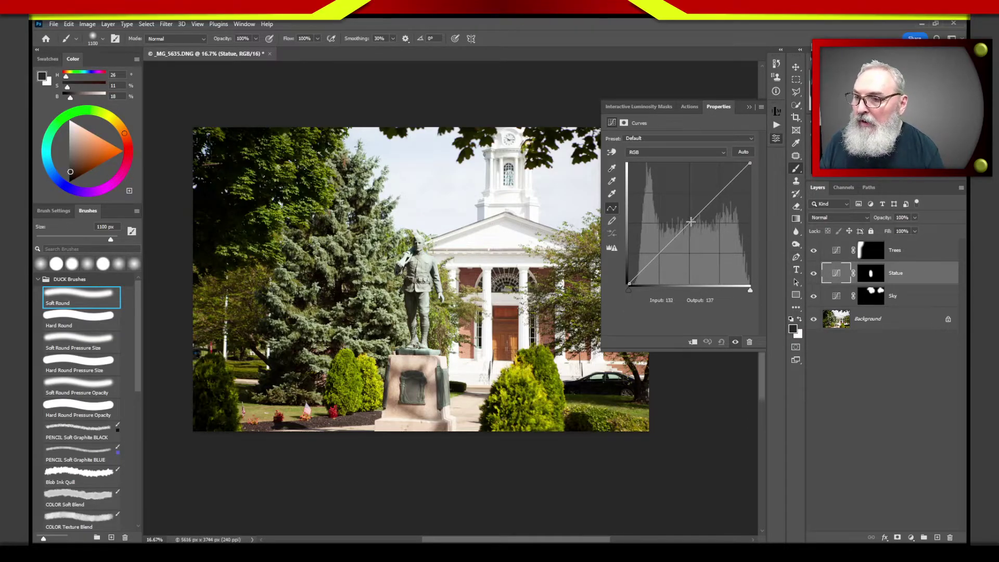
{"action": "left_click_drag", "start_coordinate": [691, 222], "coordinate": [707, 242]}
{"action": "left_click", "coordinate": [847, 401]}
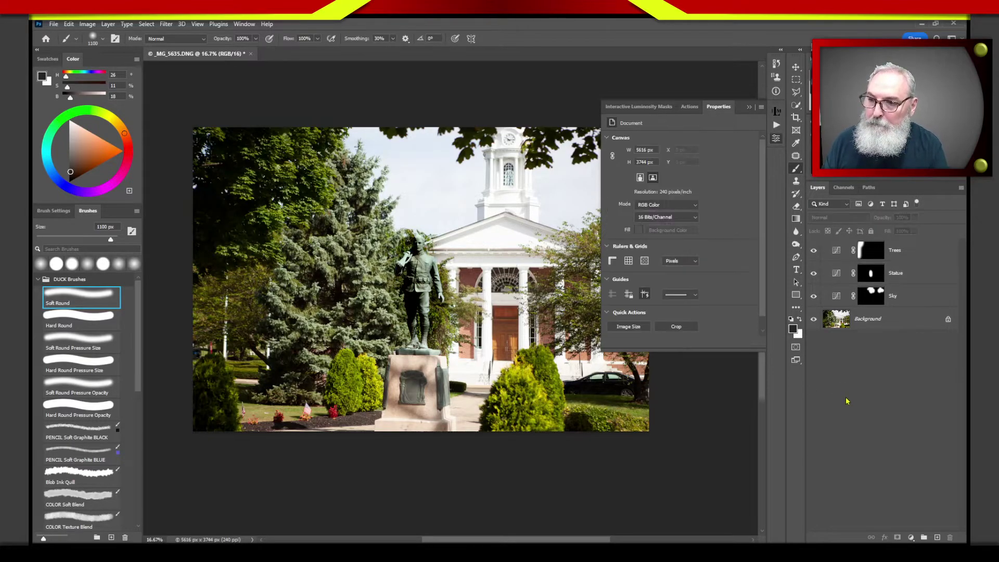